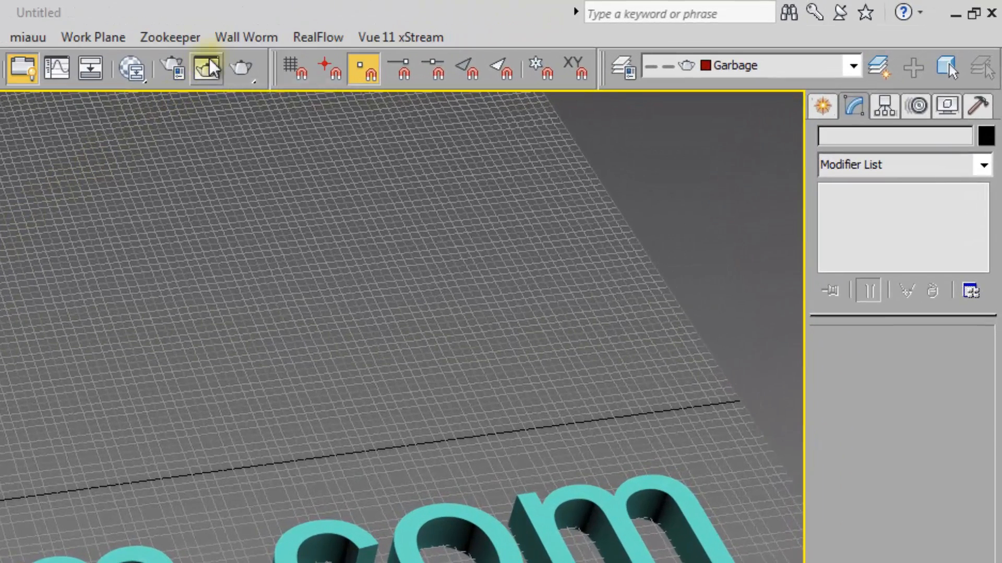
# Step: Open the Wall Worm level design tool Anvil
pyautogui.click(240, 38)
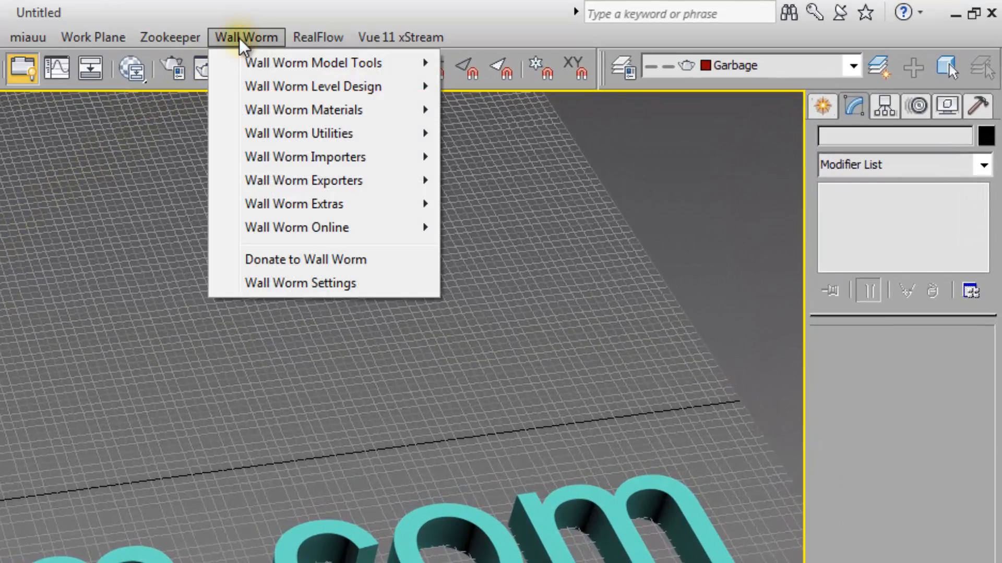
pyautogui.click(315, 89)
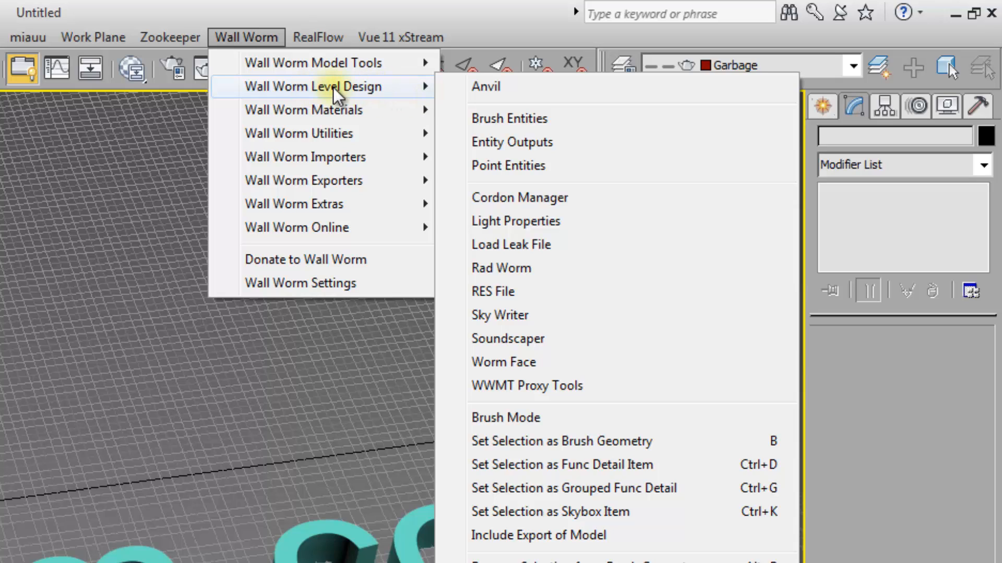
pyautogui.click(532, 87)
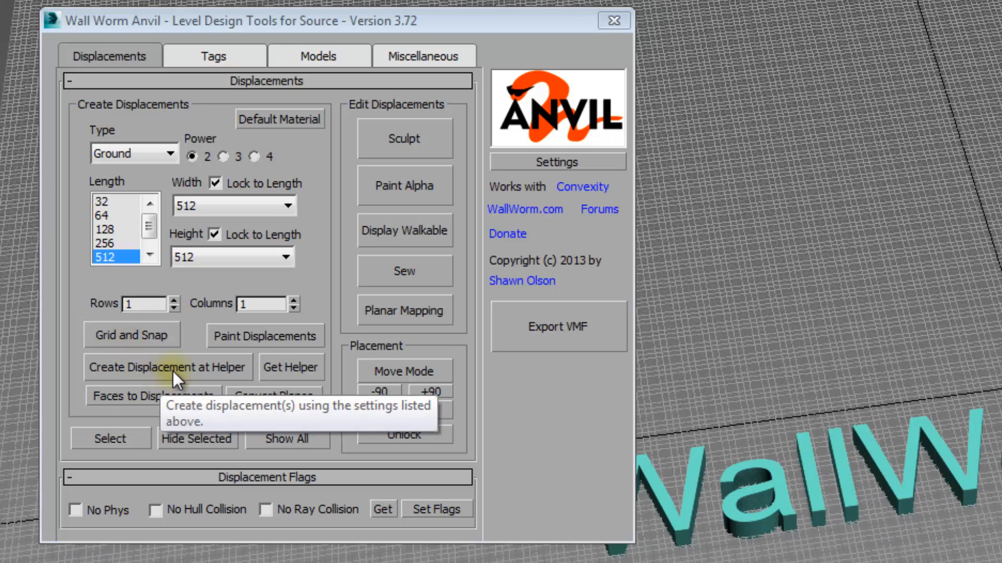
# Step: Create a Ground displacement at the helper with power 2 and a length, width and height of 512
pyautogui.click(173, 371)
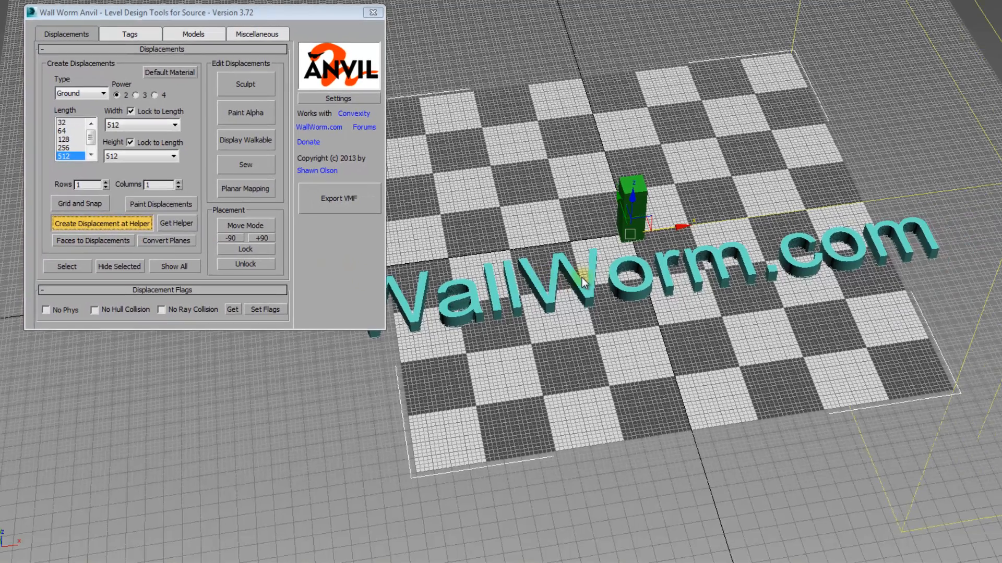
pyautogui.scroll(-5, 794, 337)
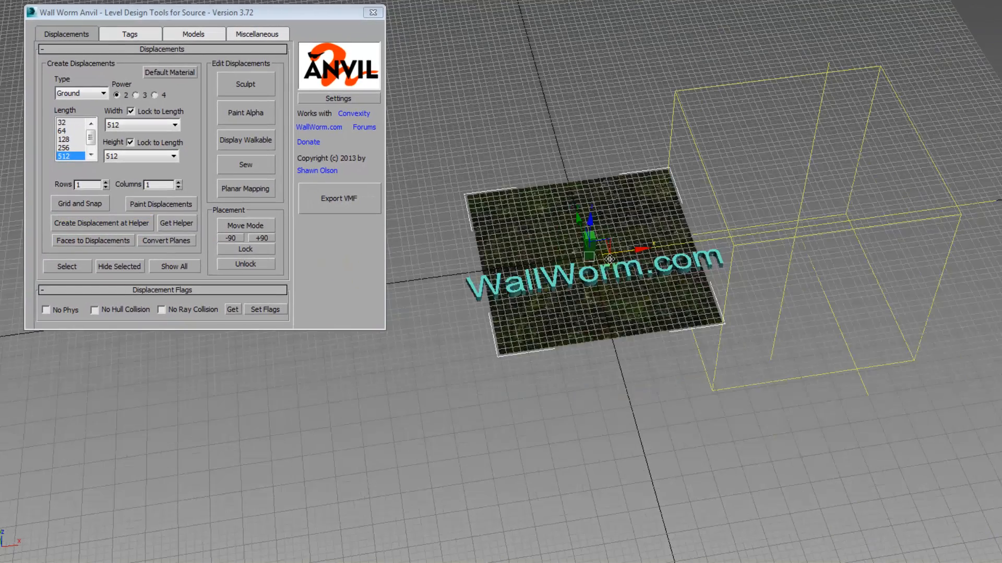
pyautogui.scroll(2, 609, 260)
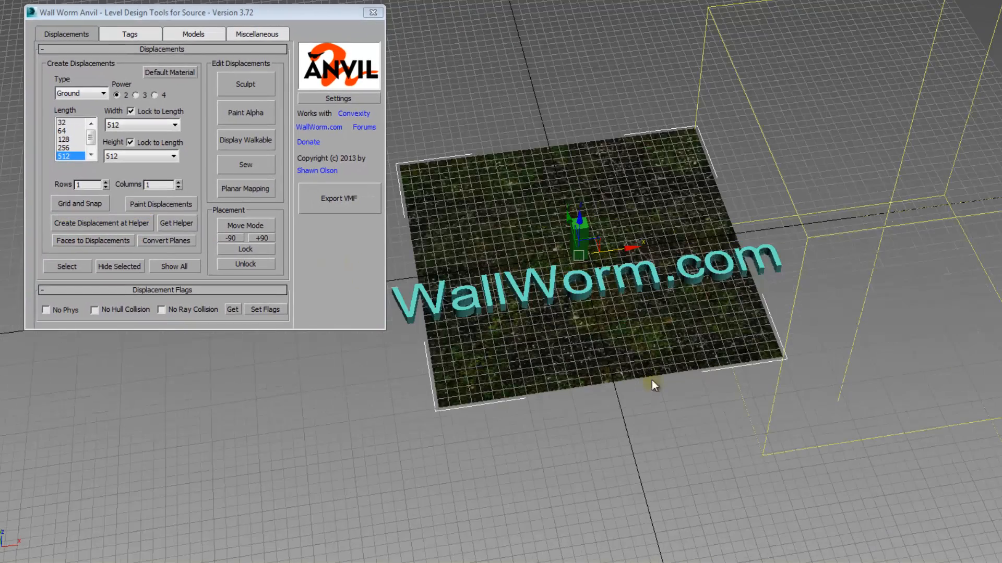
# Step: Hide the viewport grid and create a second 512 Ground displacement at the helper, beside the first tile
pyautogui.click(669, 445)
pyautogui.press('g')
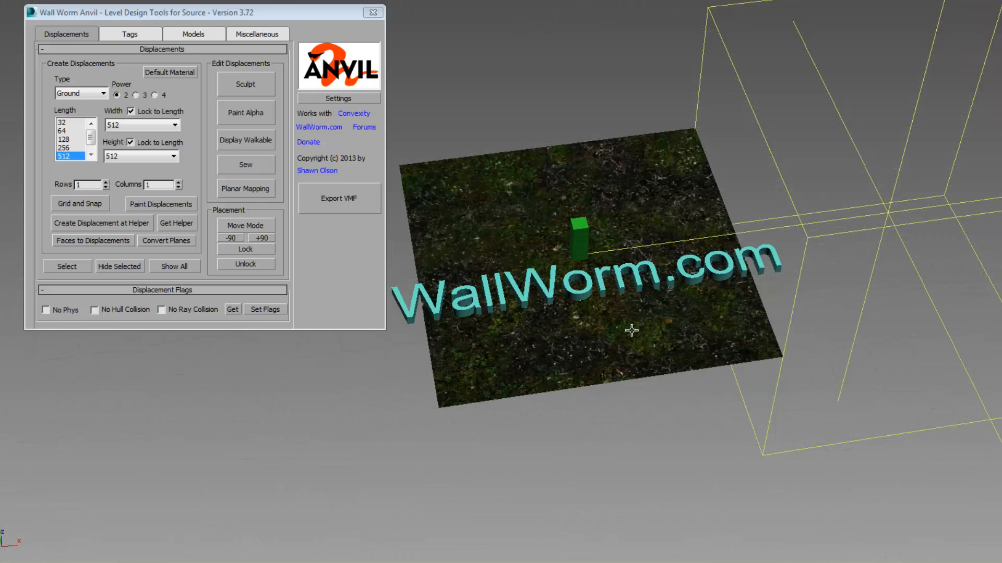
pyautogui.moveTo(626, 332); pyautogui.dragTo(580, 342, button='middle')
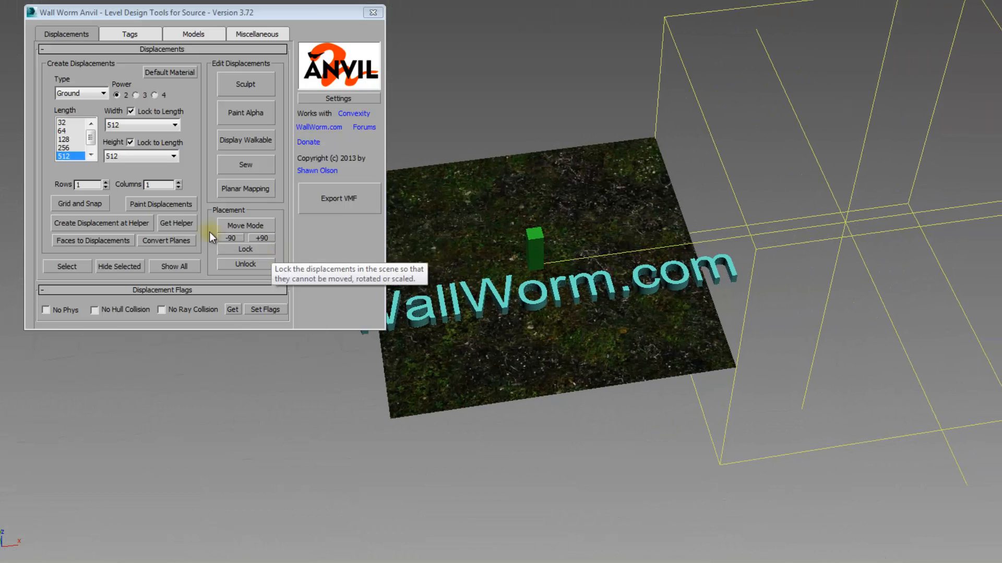
pyautogui.click(104, 222)
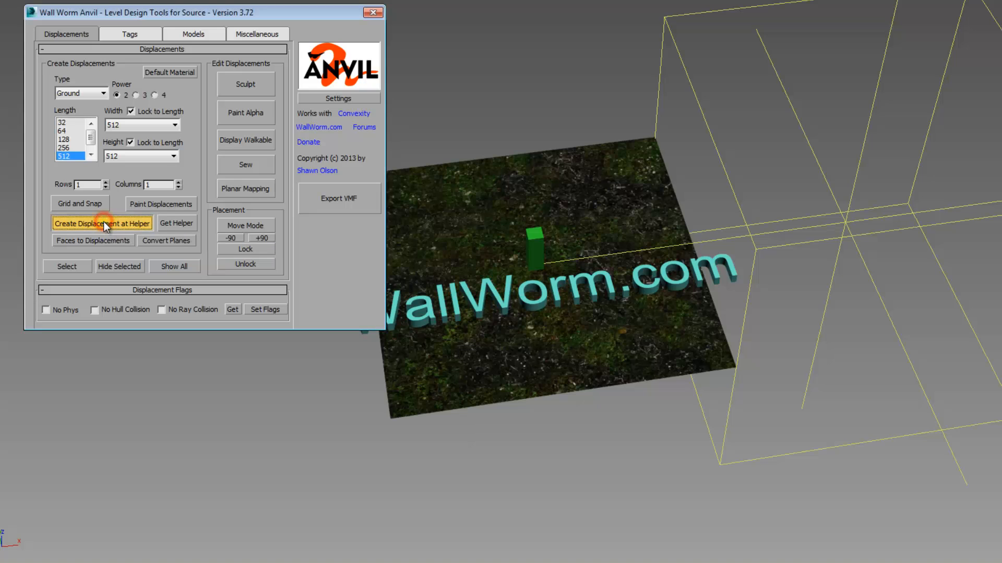
# Step: Move the helper away behind the two tiles and create a detached row of three Ground displacements there
pyautogui.scroll(-3, 771, 319)
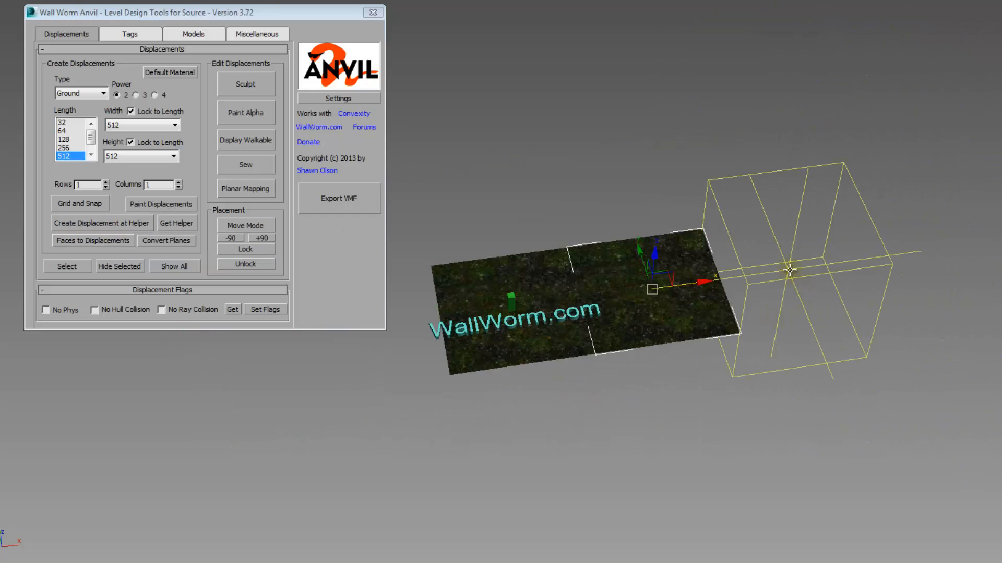
pyautogui.click(787, 269)
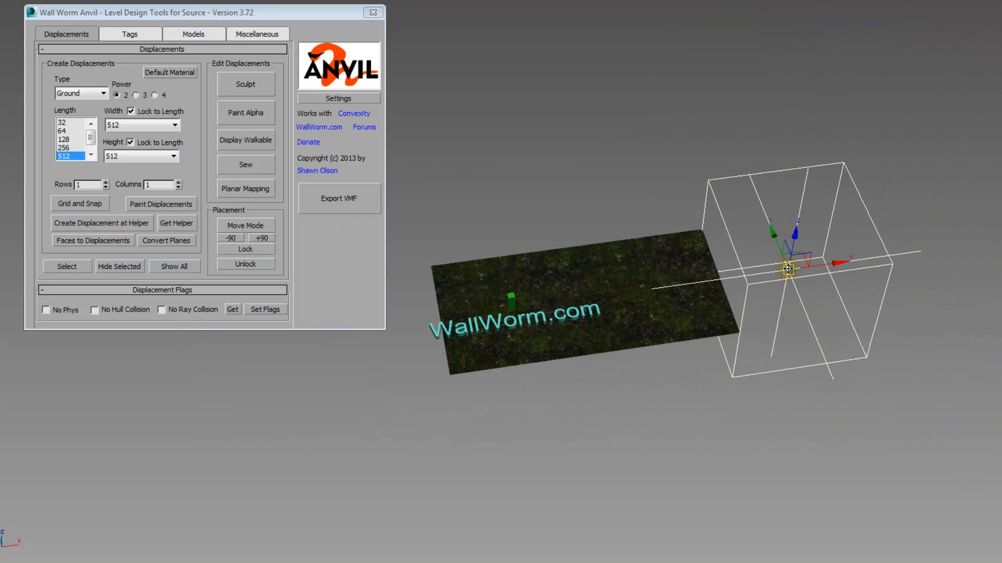
pyautogui.moveTo(787, 268); pyautogui.dragTo(593, 93)
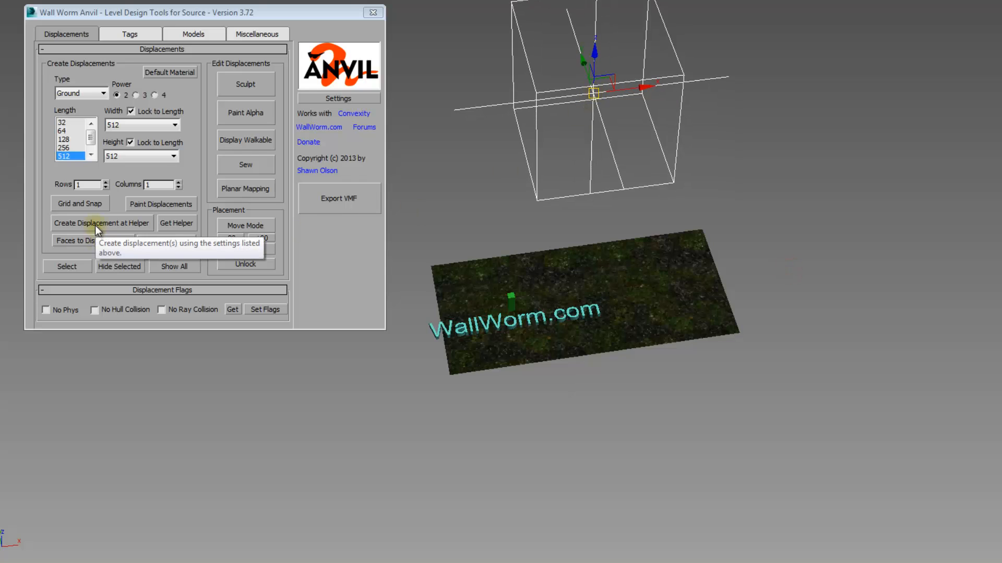
pyautogui.click(95, 224)
pyautogui.click(95, 225)
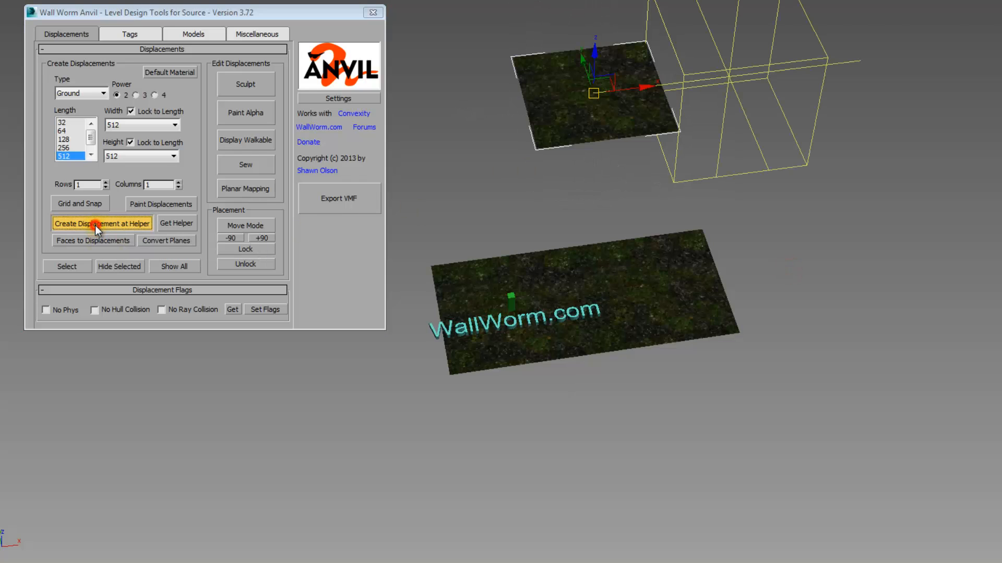
pyautogui.click(95, 226)
pyautogui.click(95, 225)
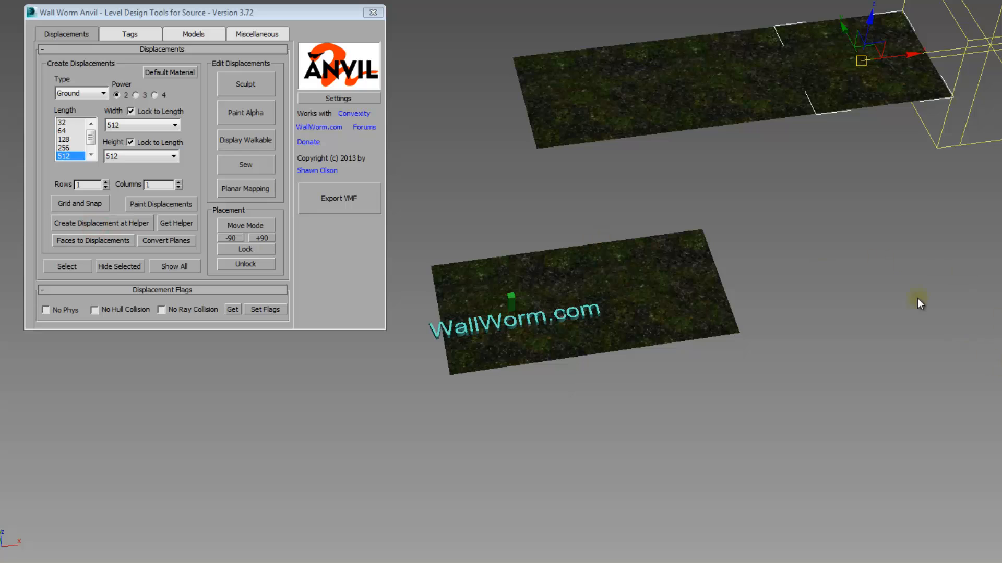
# Step: Delete the detached row of three displacements
pyautogui.moveTo(892, 258); pyautogui.dragTo(890, 302, button='middle')
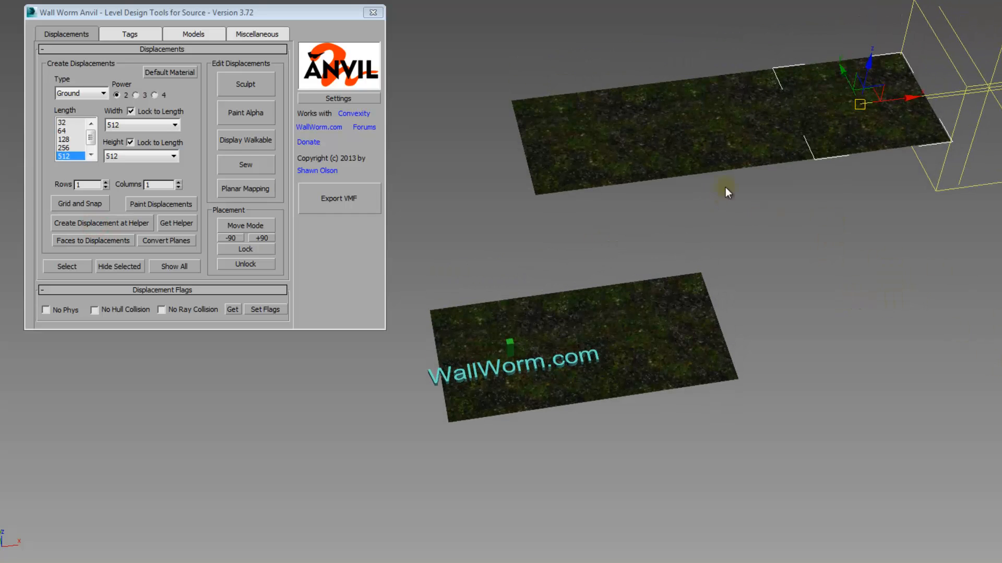
pyautogui.moveTo(514, 61); pyautogui.dragTo(806, 121)
pyautogui.press('Delete')
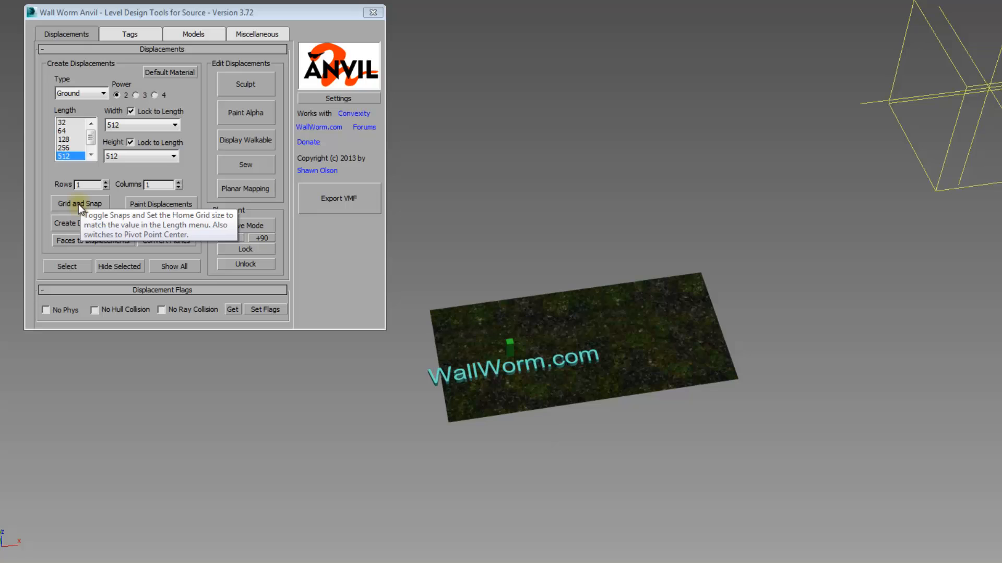
# Step: Match the home grid and snapping to the 512 displacement length and show the grid
pyautogui.click(78, 205)
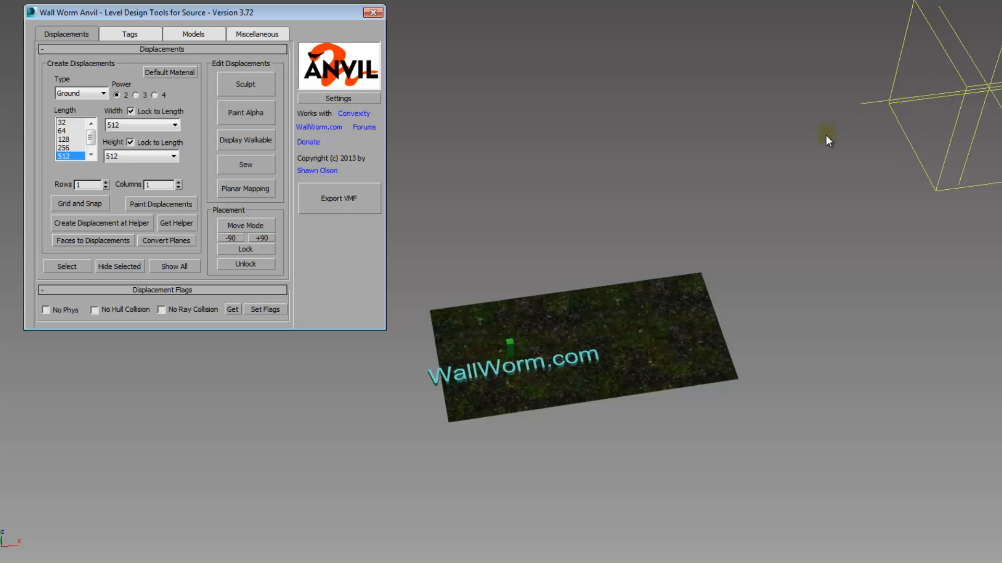
pyautogui.press('g')
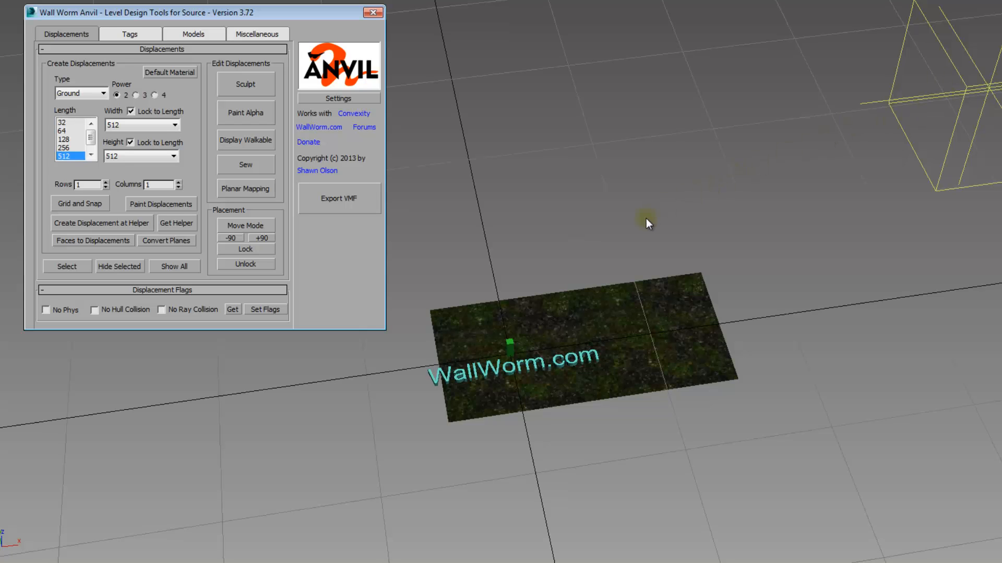
# Step: Snap the helper to the grid directly behind the first tile and create a row of four 512 Ground displacements along X
pyautogui.moveTo(646, 218); pyautogui.dragTo(677, 186, button='middle')
pyautogui.moveTo(951, 107); pyautogui.dragTo(867, 151, button='middle')
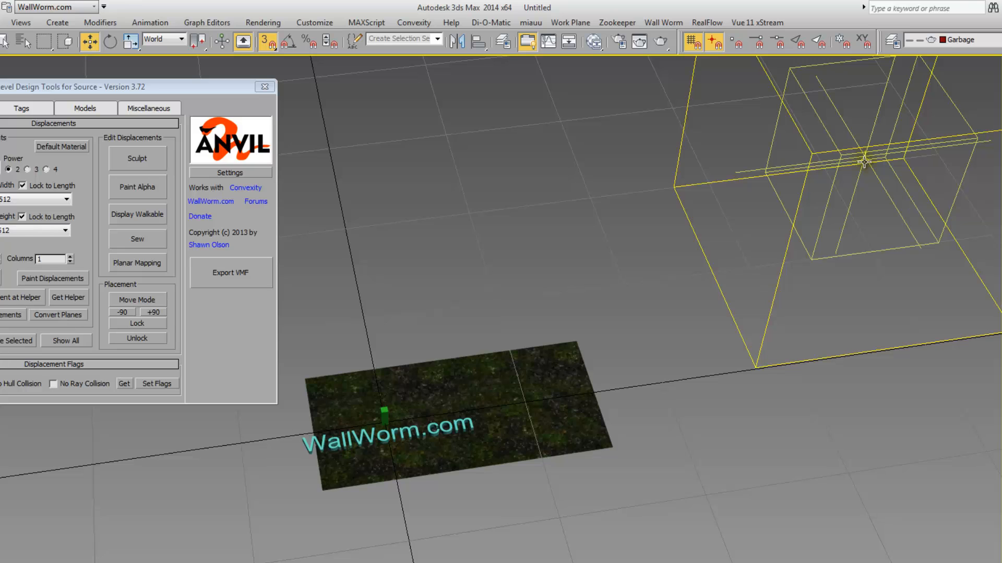
pyautogui.moveTo(864, 162); pyautogui.dragTo(361, 312)
pyautogui.moveTo(431, 347); pyautogui.dragTo(541, 320, button='middle')
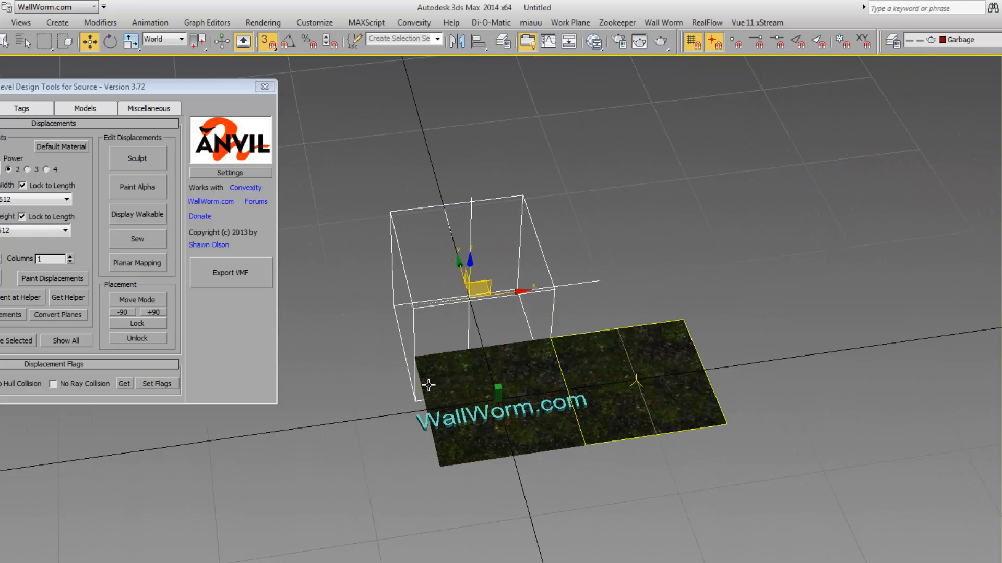
pyautogui.click(5, 297)
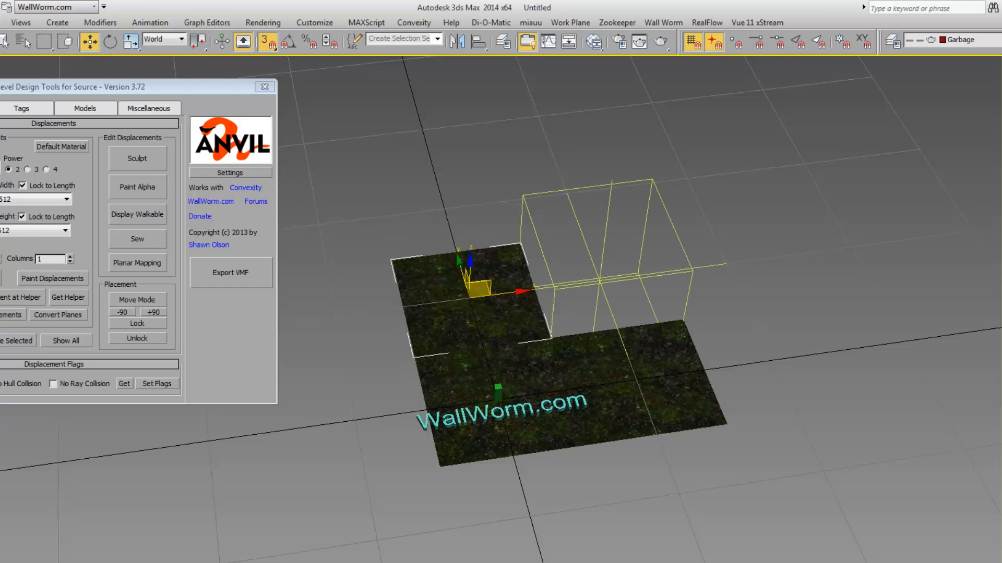
pyautogui.click(20, 298)
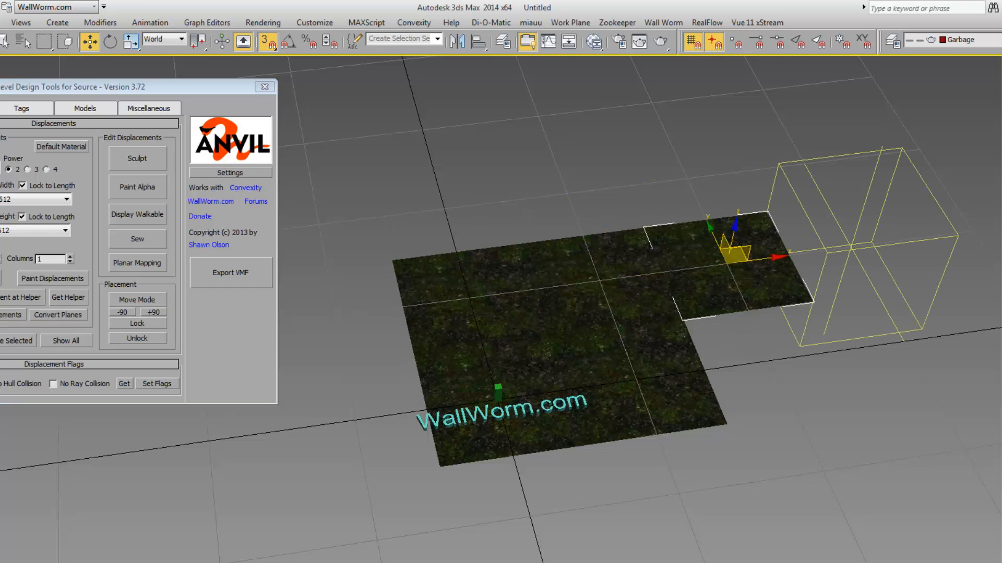
pyautogui.click(21, 298)
# Step: Draw a grid-snapped plane 512 long and 1024 wide, with 4 length and 4 width segments, in the empty area in front of the displacement row
pyautogui.moveTo(668, 301); pyautogui.dragTo(584, 315, button='middle')
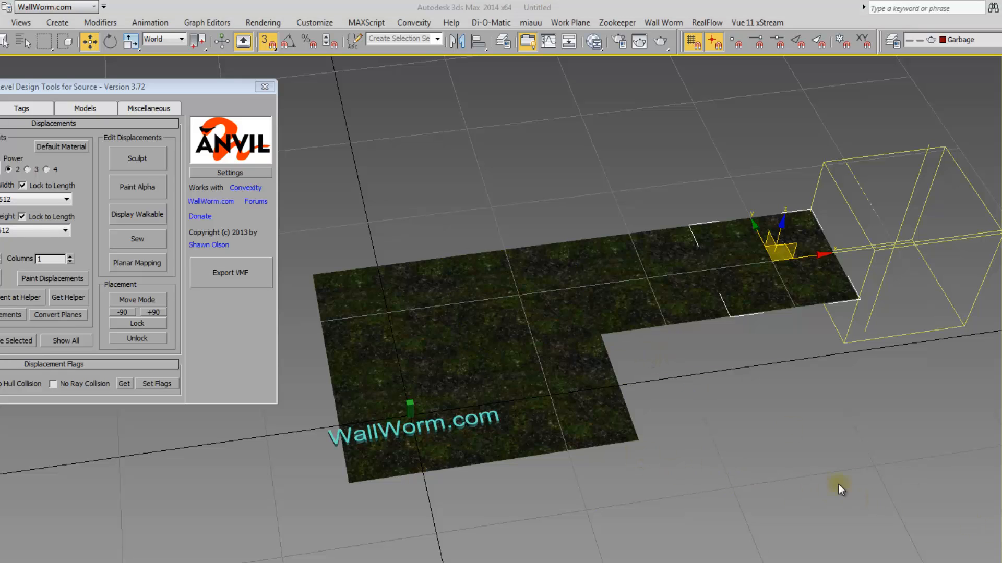
pyautogui.moveTo(805, 454); pyautogui.dragTo(695, 447, button='middle')
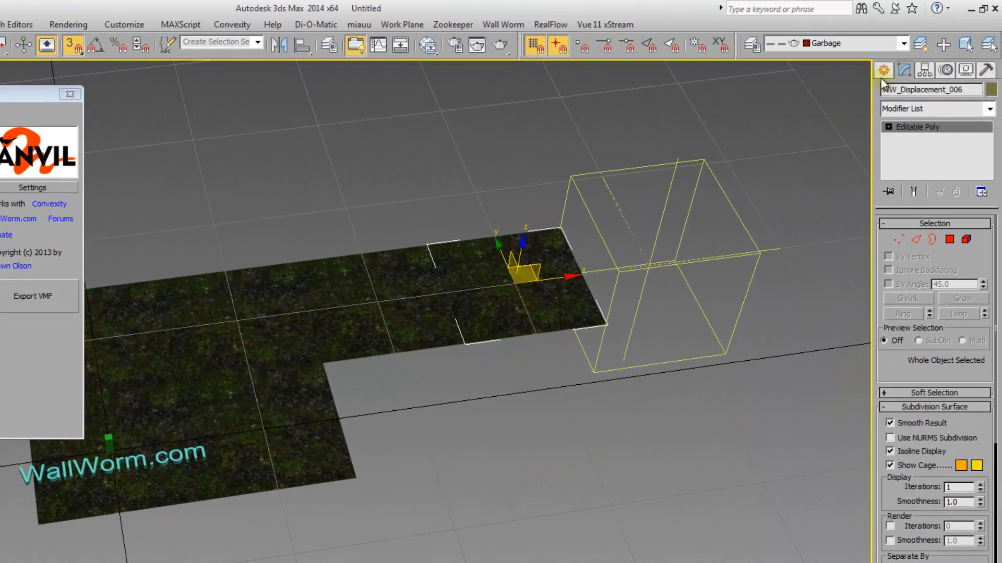
pyautogui.click(883, 71)
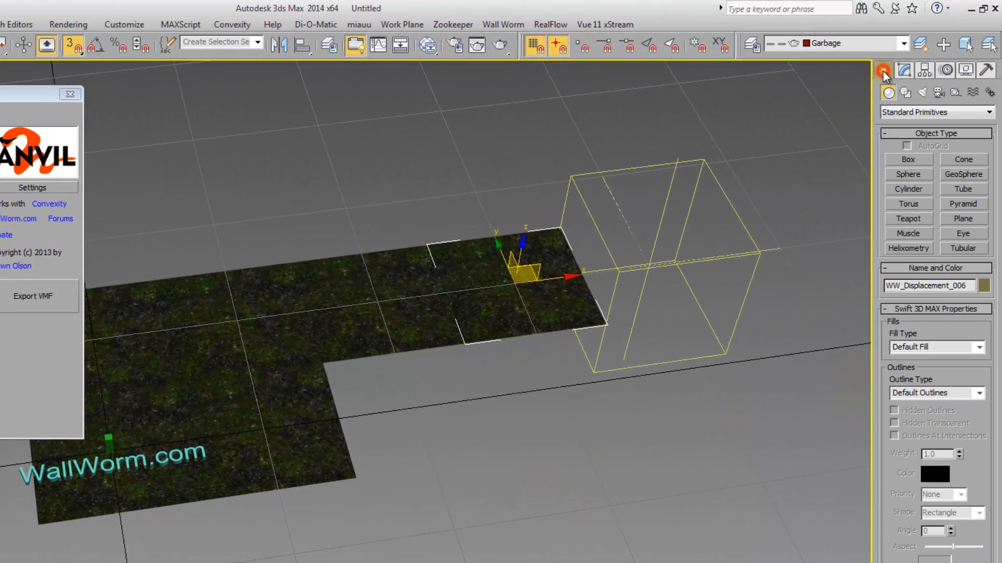
pyautogui.click(967, 219)
pyautogui.click(889, 309)
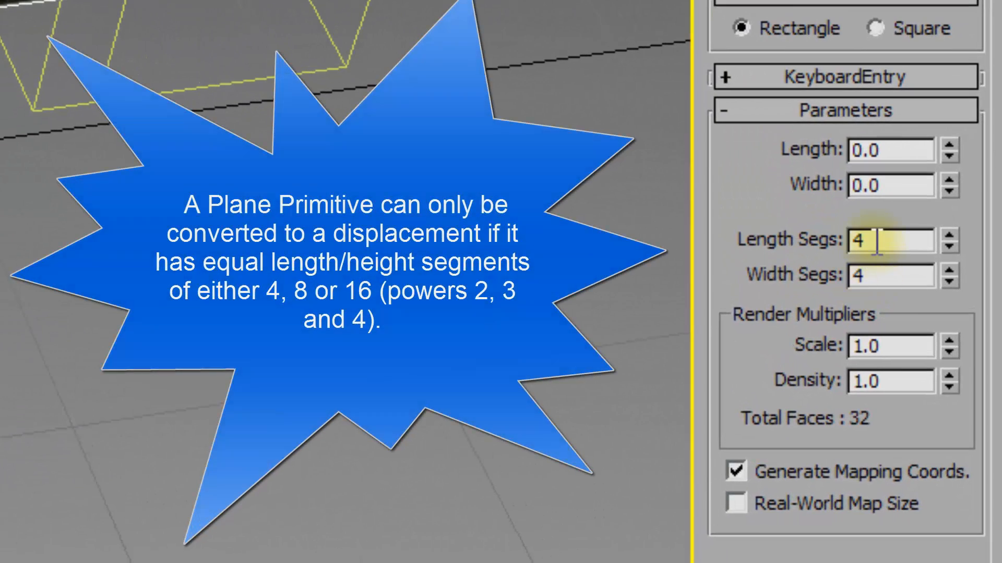
pyautogui.click(878, 243)
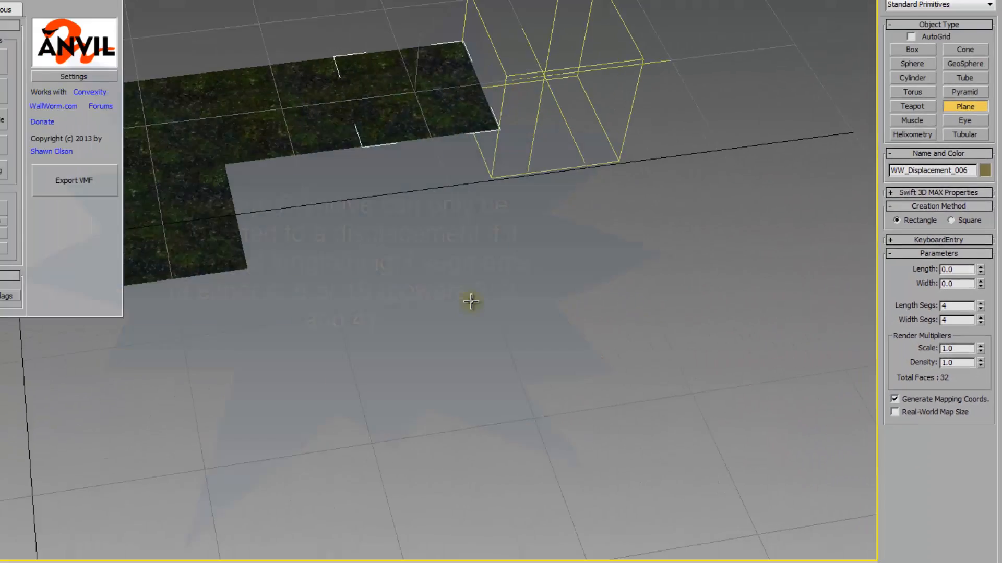
pyautogui.moveTo(607, 309); pyautogui.dragTo(873, 368)
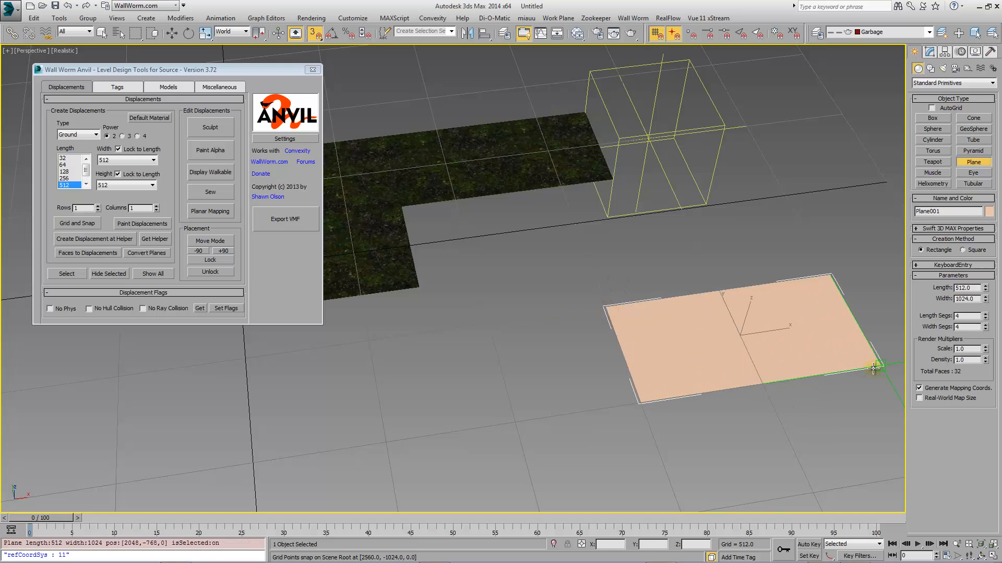
# Step: Turn on edged faces and draw a second plane, 512 long and 1024 wide, against the first plane's front edge
pyautogui.moveTo(745, 364); pyautogui.dragTo(554, 286, button='middle')
pyautogui.press('F4')
pyautogui.scroll(3, 609, 358)
pyautogui.scroll(-5, 595, 351)
pyautogui.moveTo(541, 346); pyautogui.dragTo(530, 292, button='middle')
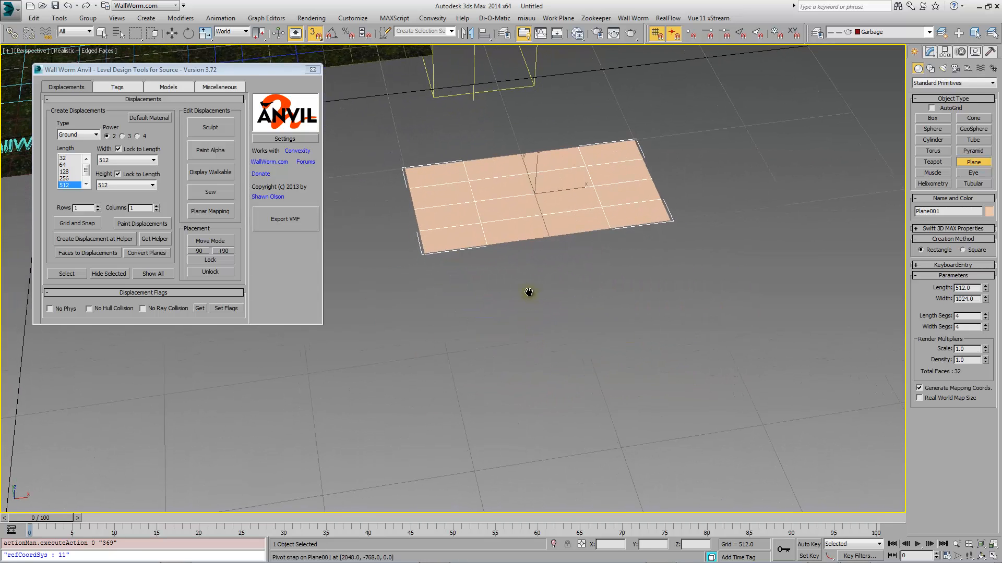
pyautogui.moveTo(426, 258); pyautogui.dragTo(713, 320)
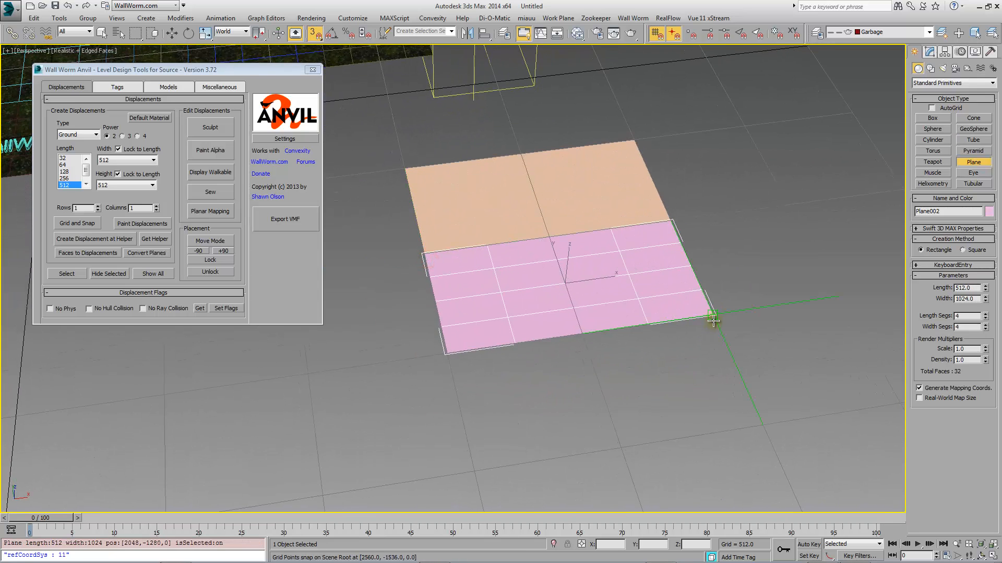
# Step: Draw a third plane, 1024 long and 512 wide, along the shared side edge of the first two planes
pyautogui.moveTo(729, 329); pyautogui.dragTo(552, 170, button='middle')
pyautogui.moveTo(543, 139); pyautogui.dragTo(587, 309)
pyautogui.moveTo(530, 307); pyautogui.dragTo(584, 315, button='middle')
pyautogui.scroll(-2, 591, 312)
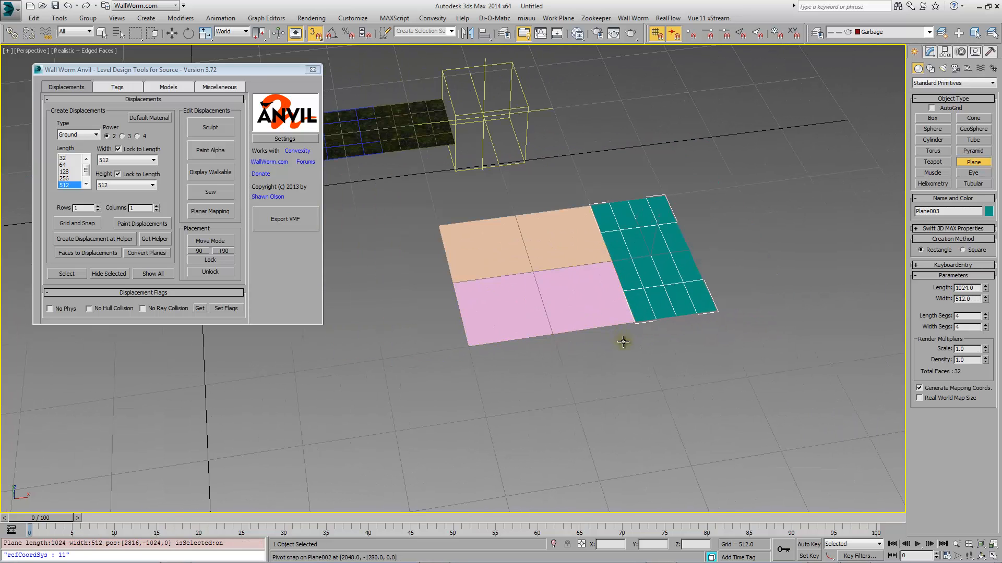
pyautogui.rightClick(623, 341)
# Step: Select all three planes and convert them to displacements
pyautogui.moveTo(743, 367); pyautogui.dragTo(507, 215)
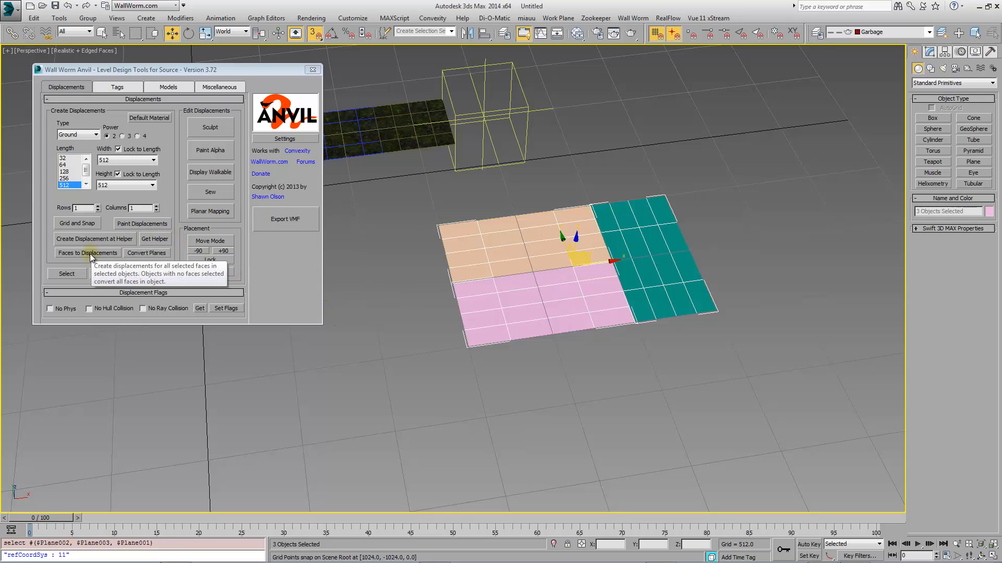
pyautogui.click(145, 253)
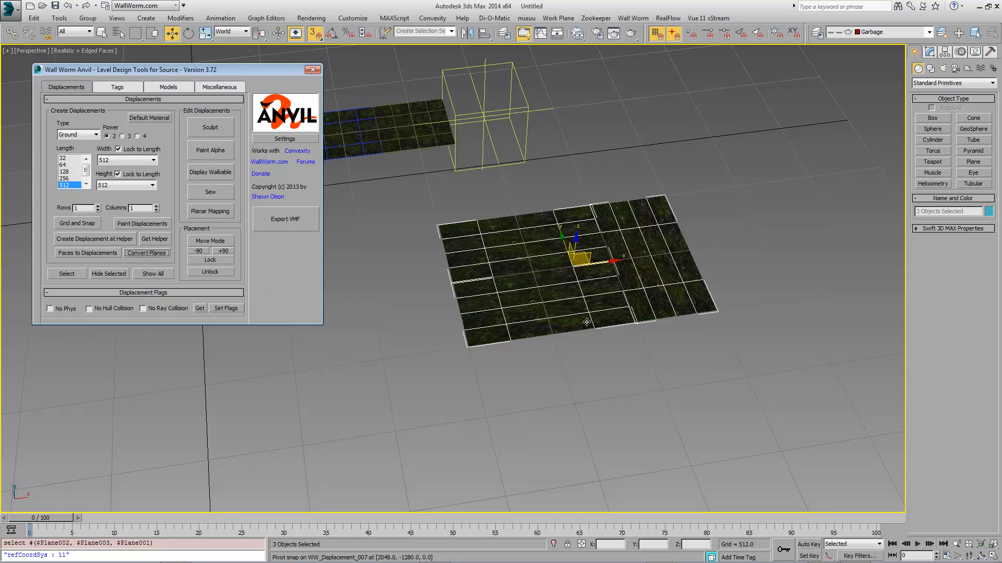
# Step: Draw a grid-snapped box 1024 long, 1024 wide and 1024 high on the empty ground in front of the WallWorm.com displacements
pyautogui.moveTo(618, 350); pyautogui.dragTo(814, 349, button='middle')
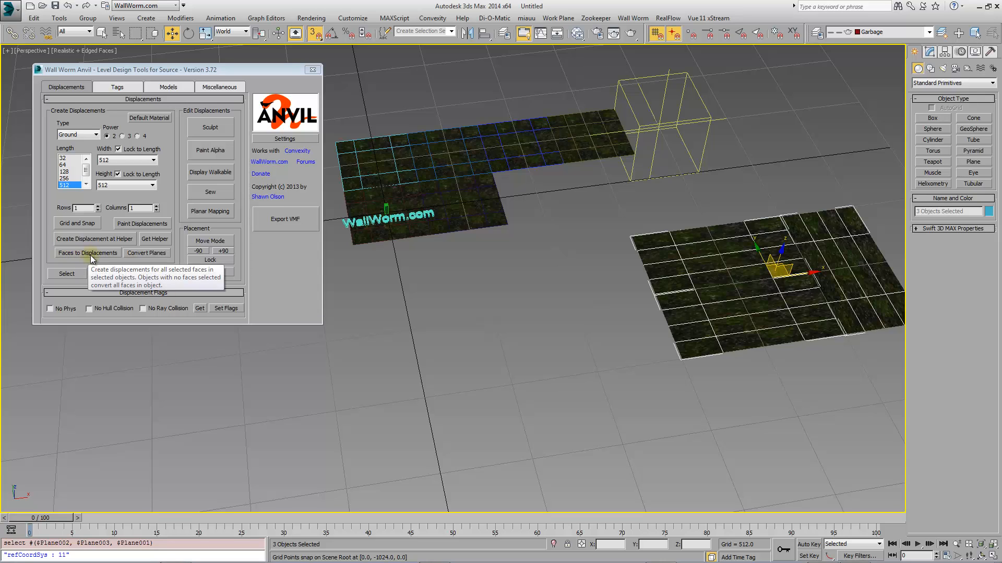
pyautogui.click(934, 118)
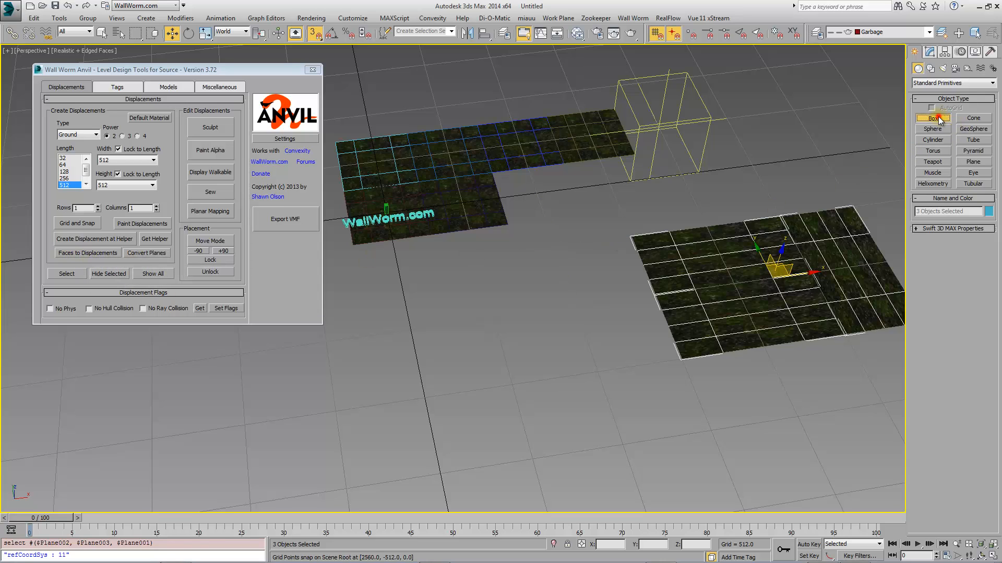
pyautogui.moveTo(407, 339); pyautogui.dragTo(543, 303, button='middle')
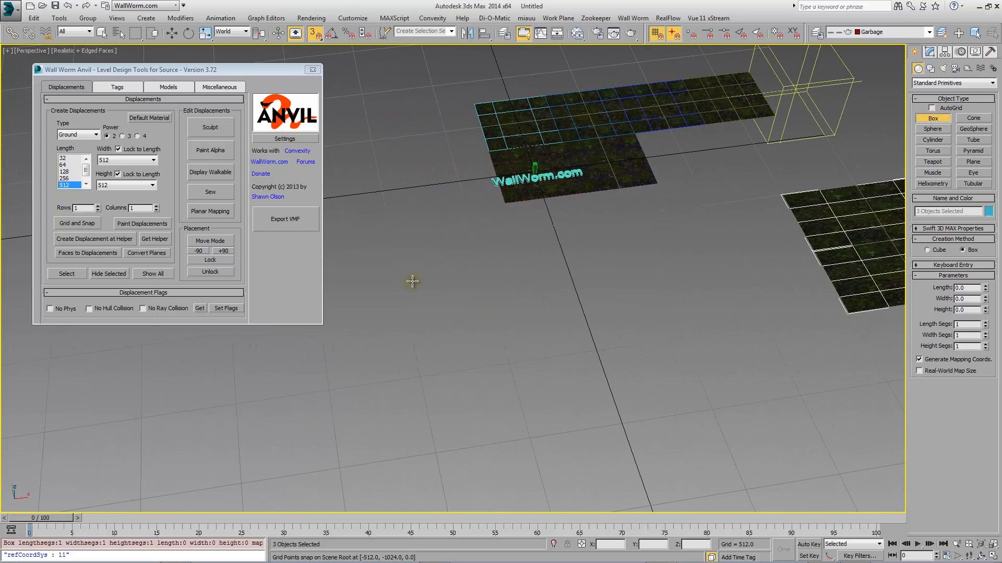
pyautogui.moveTo(392, 246); pyautogui.dragTo(591, 350)
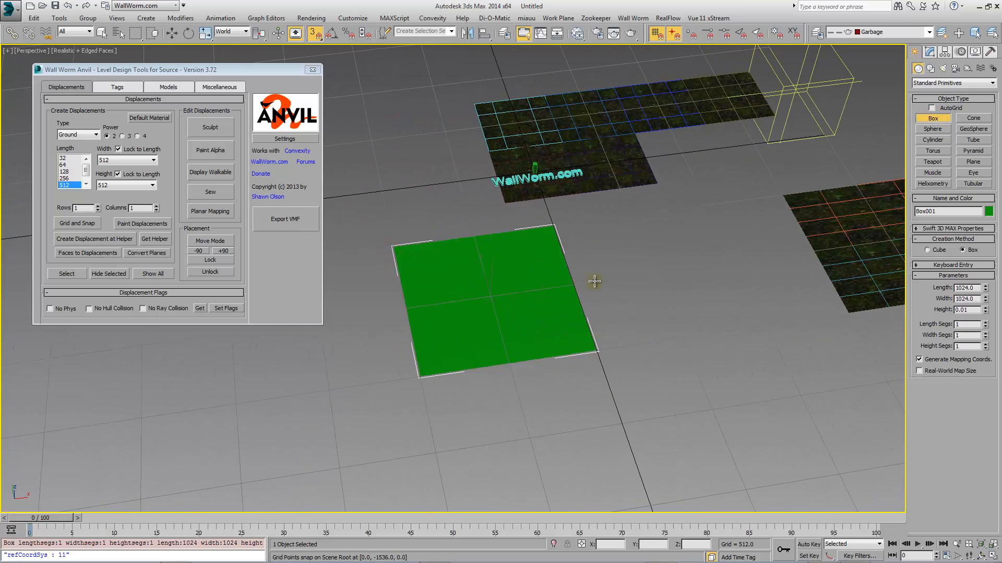
pyautogui.click(591, 203)
pyautogui.moveTo(606, 264); pyautogui.dragTo(588, 275, button='middle')
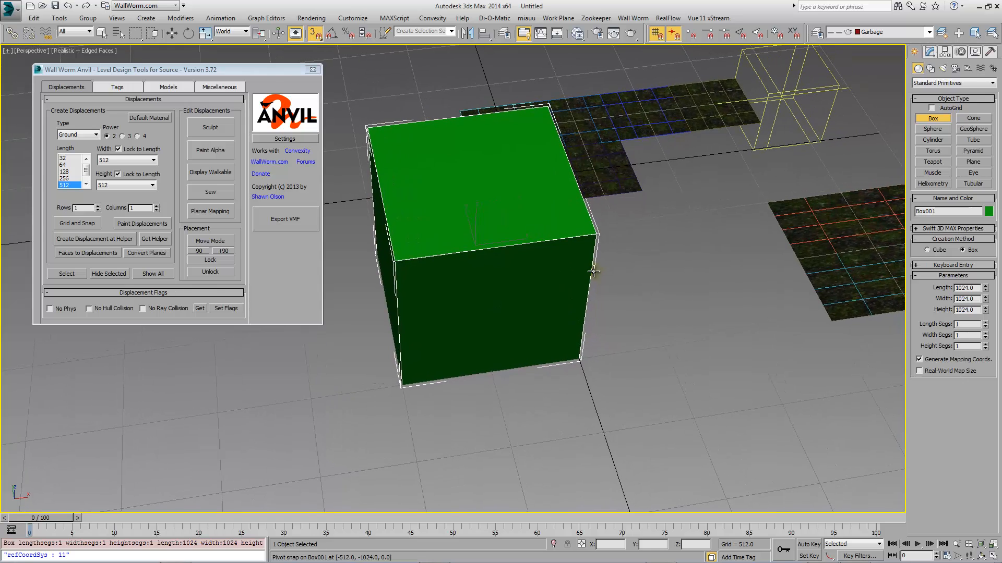
# Step: Set the box's length, width and height segments to 2 each
pyautogui.click(985, 323)
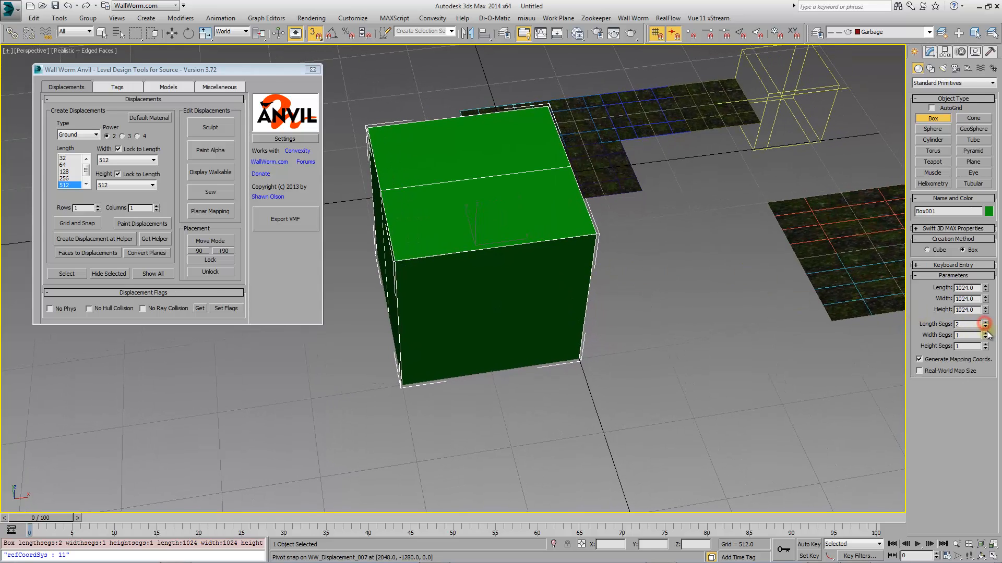
pyautogui.click(985, 334)
pyautogui.click(985, 344)
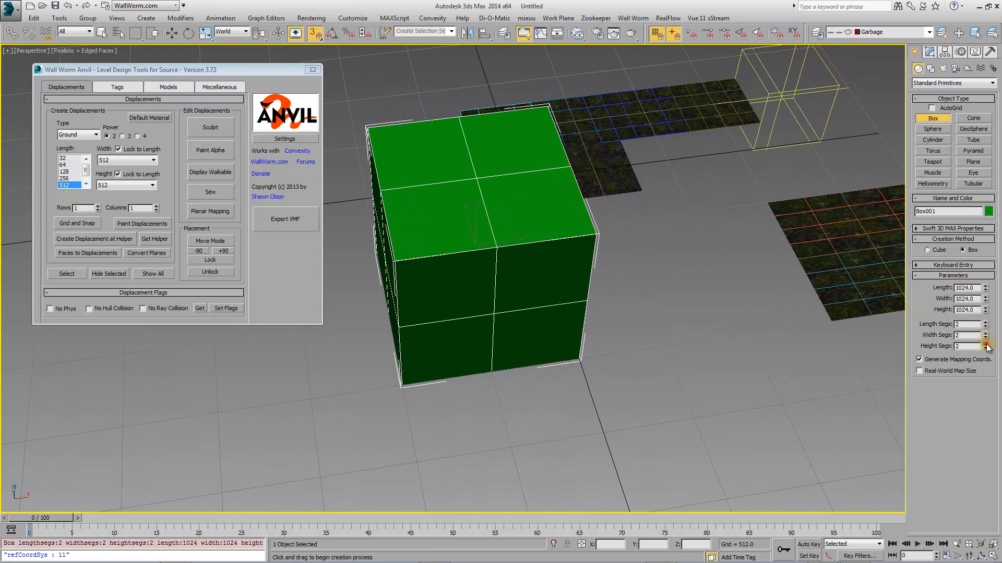
pyautogui.moveTo(600, 347); pyautogui.dragTo(550, 365, button='middle')
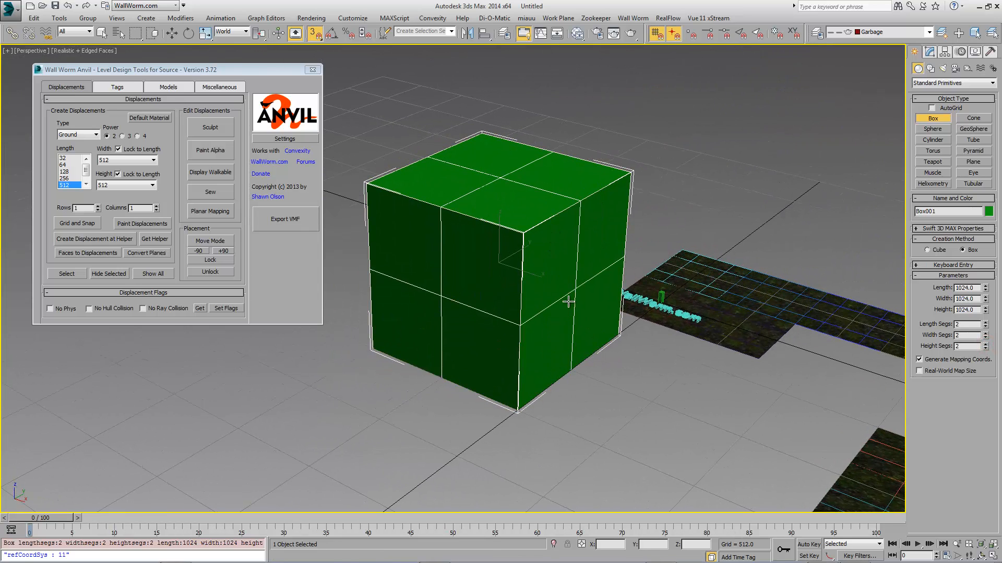
# Step: Add a Poly Select modifier to the box and enter its polygon level
pyautogui.click(930, 53)
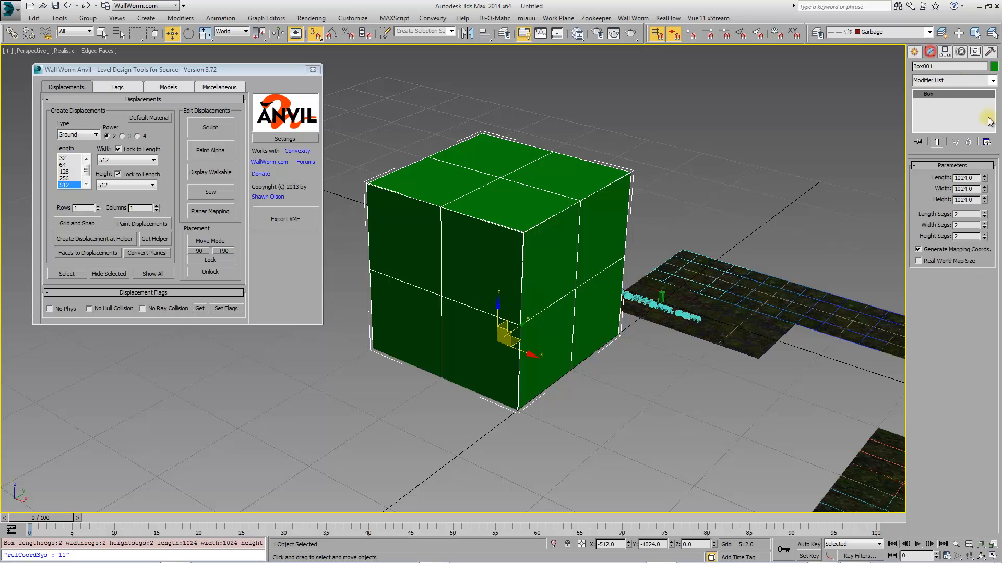
pyautogui.click(993, 81)
pyautogui.moveTo(993, 113)
pyautogui.mouseDown()
pyautogui.moveTo(994, 137)
pyautogui.moveTo(993, 111)
pyautogui.mouseUp()
pyautogui.click(937, 134)
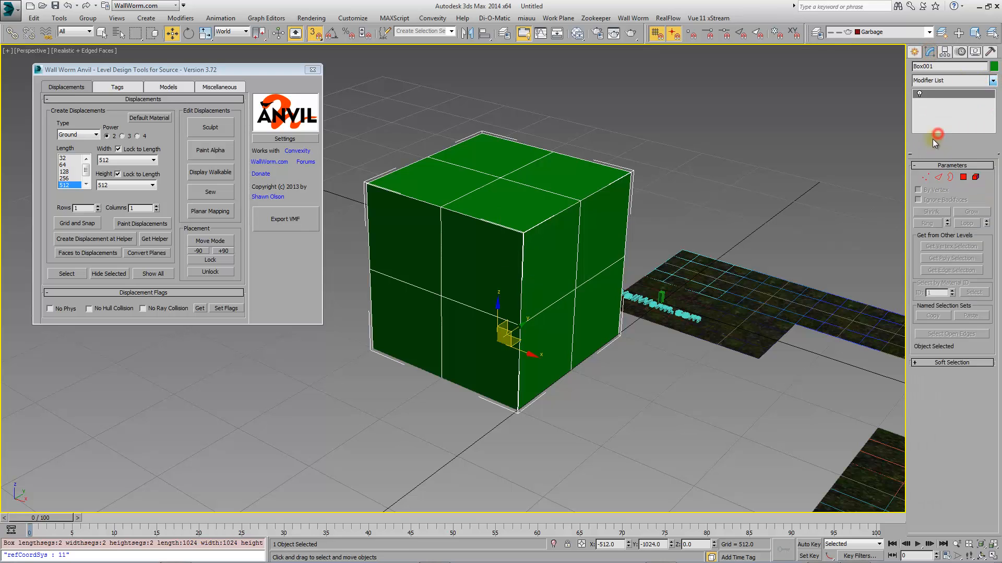
pyautogui.press('4')
# Step: Select the upper four polygons on the box's two visible sides plus the two adjoining top polygons, and convert these faces to displacements
pyautogui.click(588, 251)
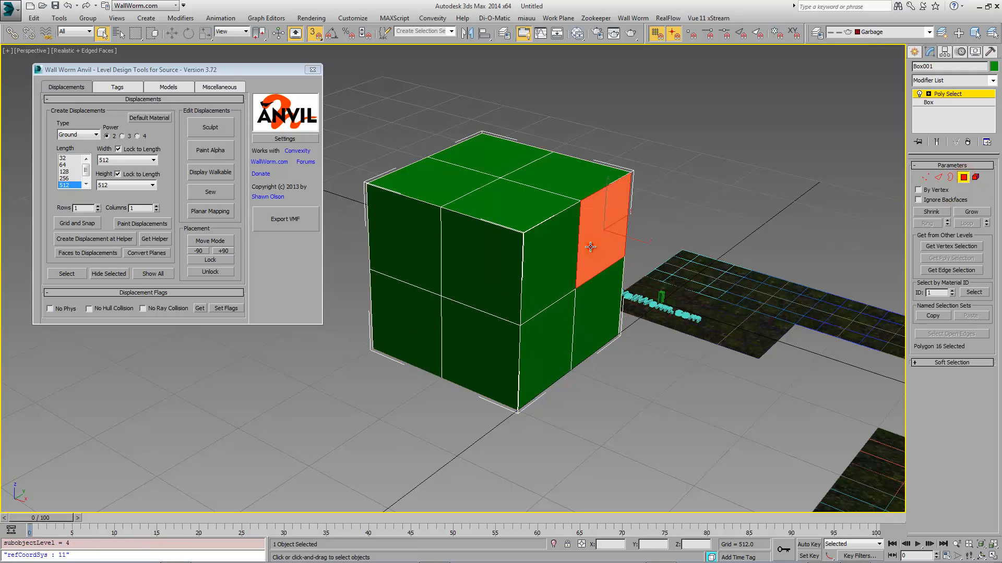
pyautogui.keyDown('ctrl'); pyautogui.click(543, 266); pyautogui.keyUp('ctrl')
pyautogui.keyDown('ctrl'); pyautogui.click(507, 282); pyautogui.keyUp('ctrl')
pyautogui.keyDown('ctrl'); pyautogui.click(422, 252); pyautogui.keyUp('ctrl')
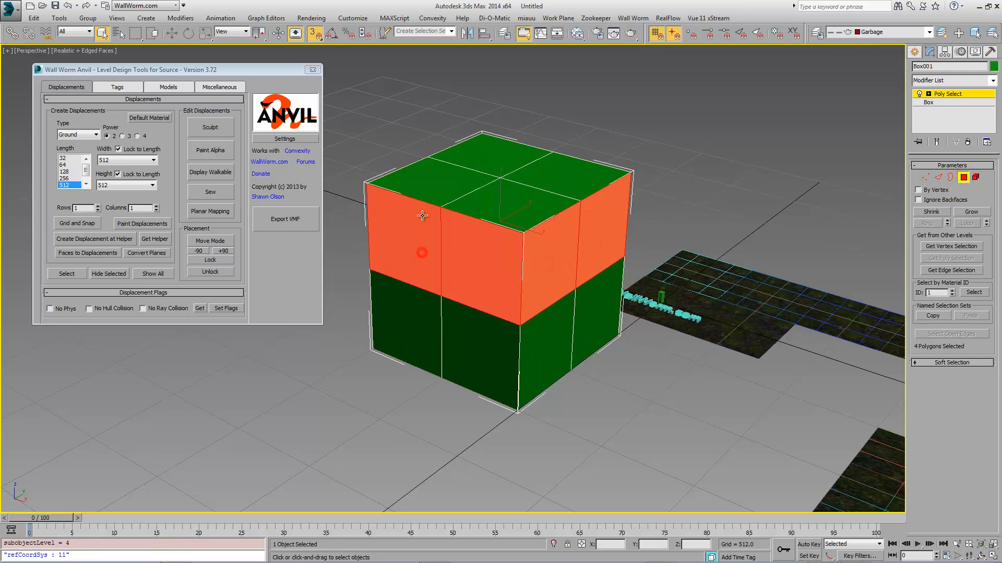
pyautogui.keyDown('ctrl'); pyautogui.click(429, 191); pyautogui.keyUp('ctrl')
pyautogui.keyDown('ctrl'); pyautogui.click(502, 219); pyautogui.keyUp('ctrl')
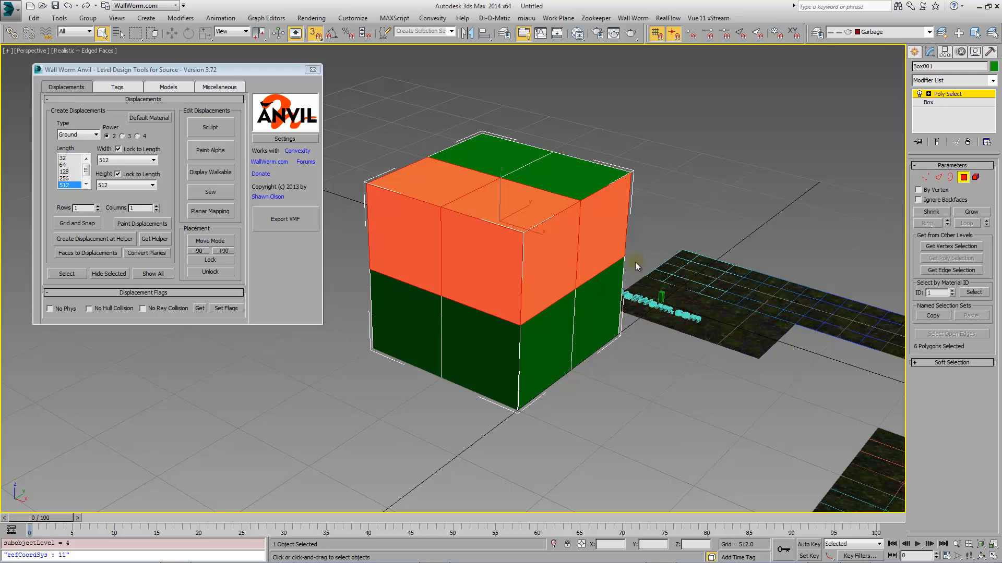
pyautogui.click(84, 255)
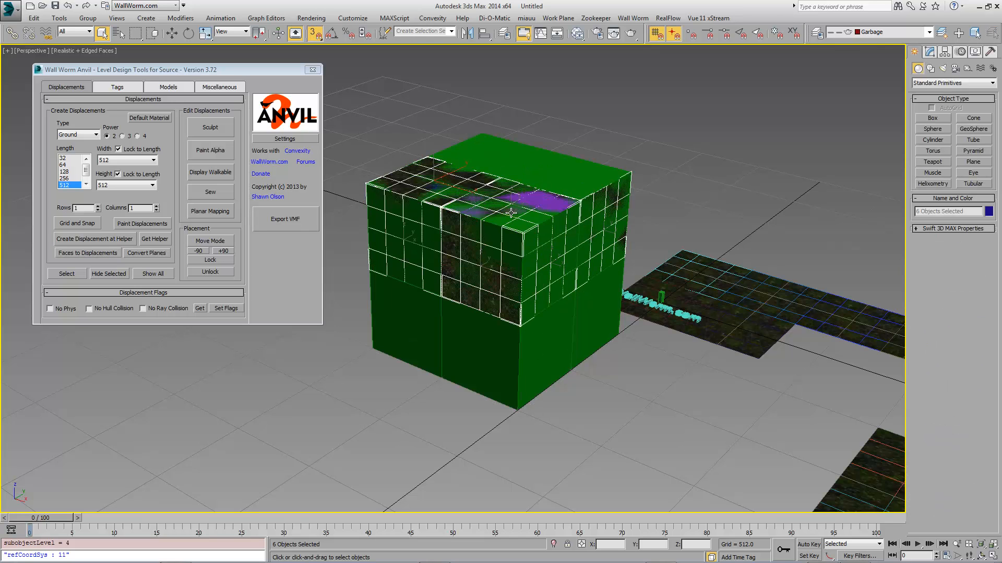
# Step: Inspect the six displacements created on the box, and delete them while keeping the box
pyautogui.moveTo(585, 273); pyautogui.dragTo(615, 338, button='middle')
pyautogui.scroll(3, 604, 323)
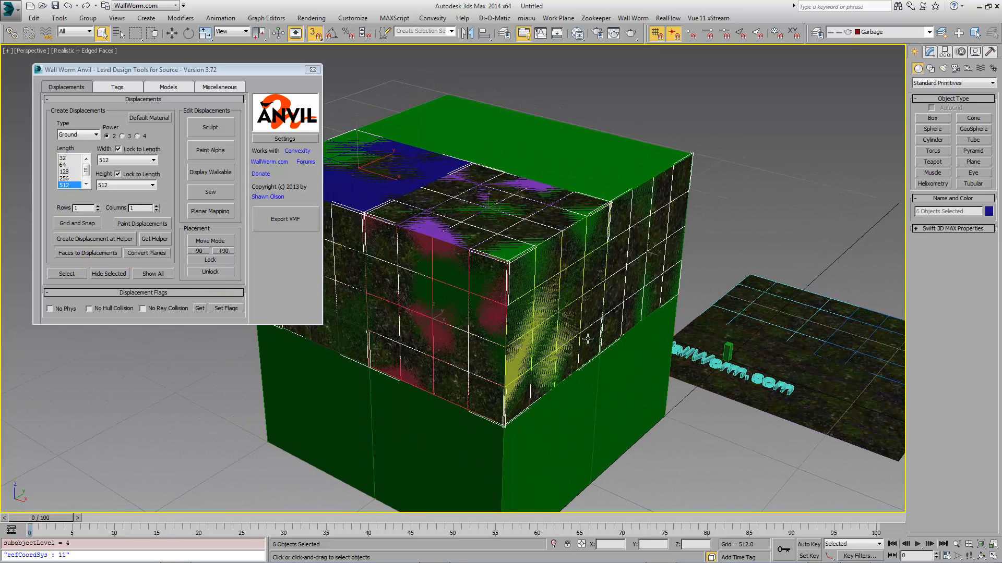
pyautogui.moveTo(702, 354); pyautogui.dragTo(688, 352, button='middle')
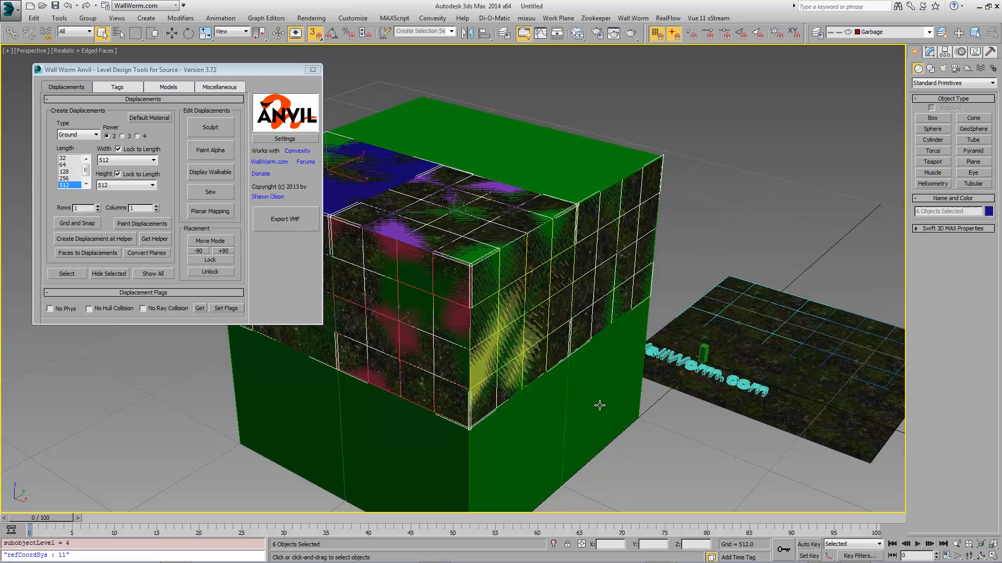
pyautogui.scroll(-3, 599, 405)
pyautogui.moveTo(643, 411); pyautogui.dragTo(617, 397, button='middle')
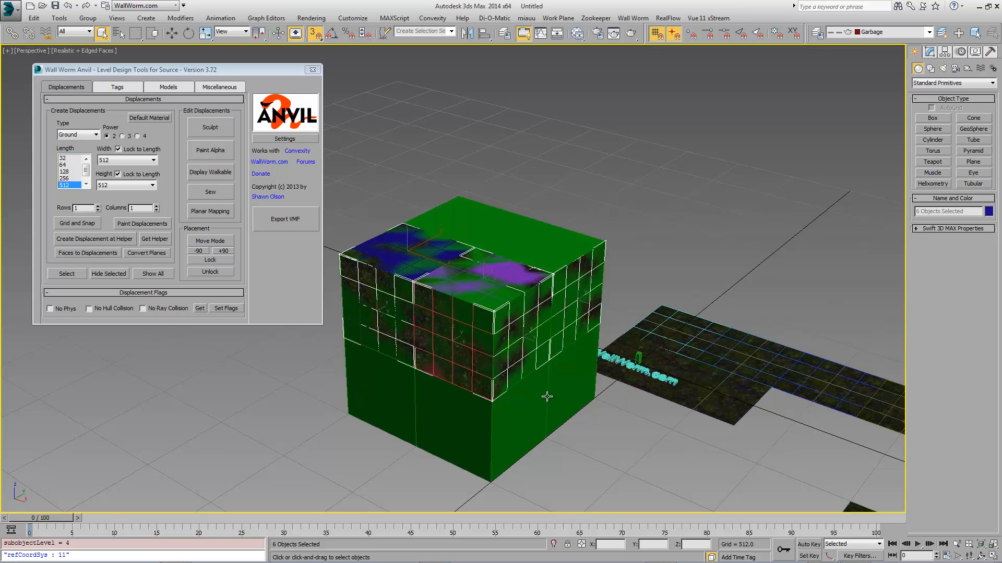
pyautogui.moveTo(521, 409); pyautogui.dragTo(483, 371, button='middle')
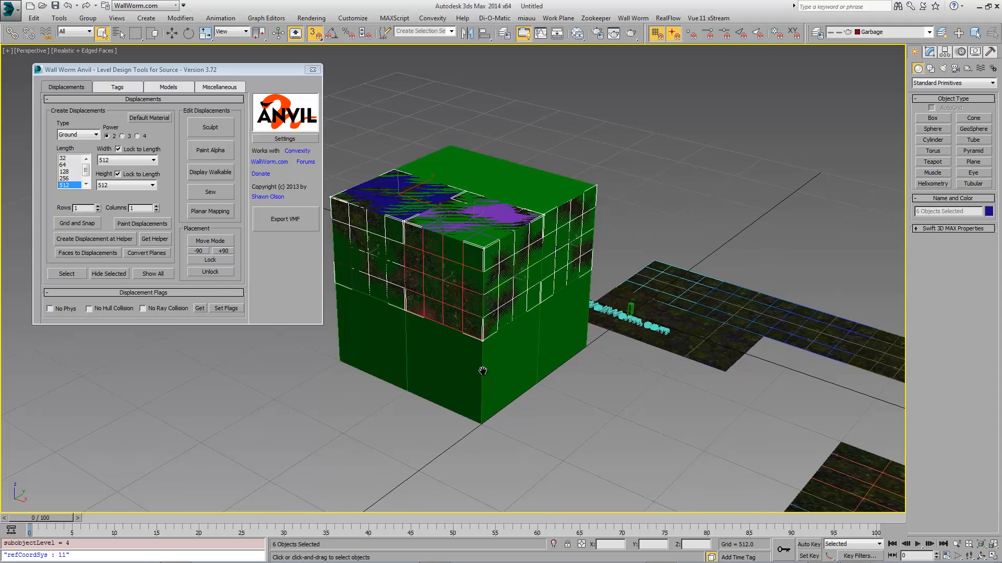
pyautogui.press('Delete')
pyautogui.moveTo(483, 293); pyautogui.dragTo(481, 298, button='middle')
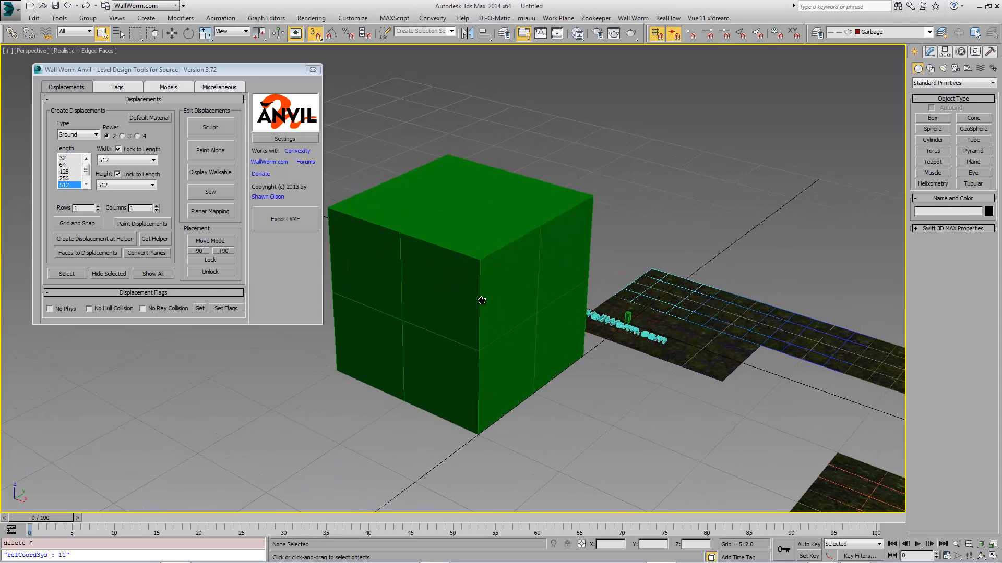
# Step: Clear the polygon selection on the box's sides and expand its Editable Poly sub-object levels
pyautogui.click(481, 300)
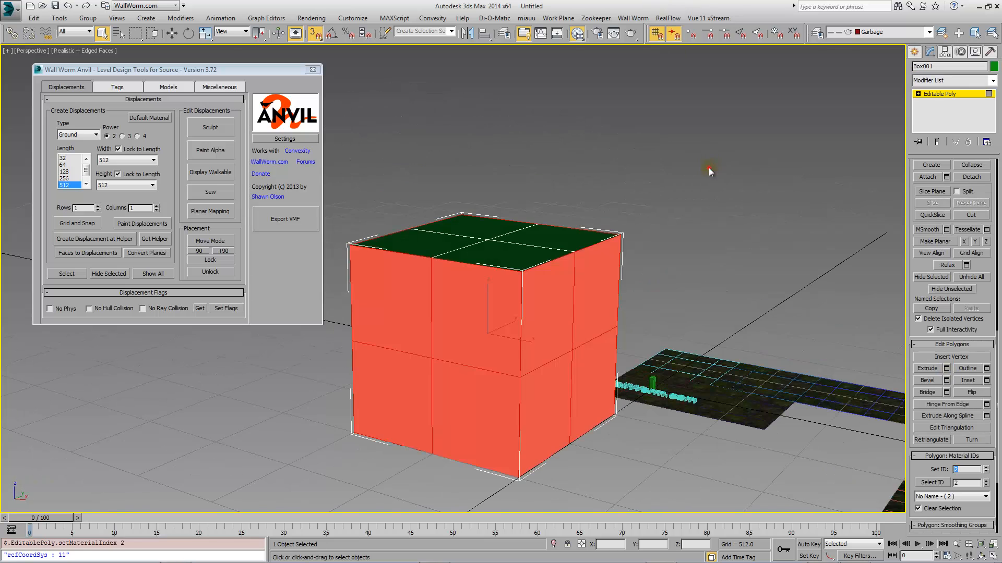
pyautogui.click(709, 171)
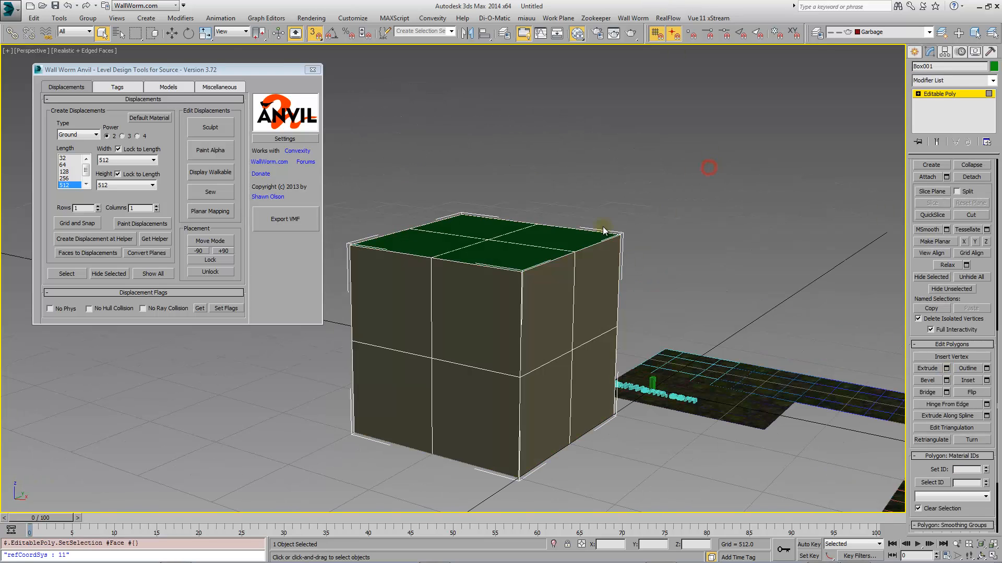
pyautogui.keyDown('alt'); pyautogui.moveTo(605, 230); pyautogui.dragTo(543, 292, button='middle'); pyautogui.keyUp('alt')
pyautogui.keyDown('alt'); pyautogui.moveTo(497, 397); pyautogui.dragTo(537, 365, button='middle'); pyautogui.keyUp('alt')
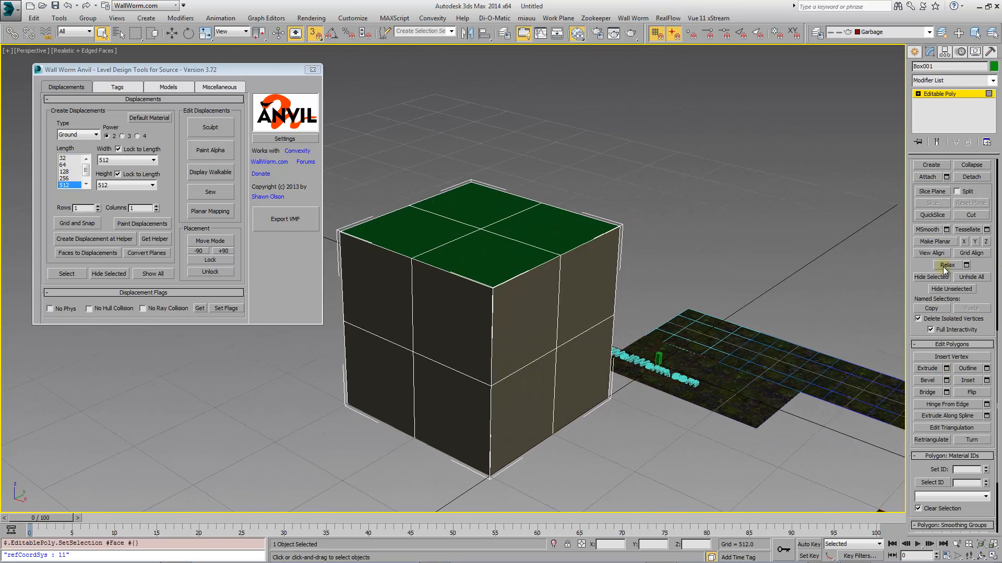
pyautogui.click(918, 94)
pyautogui.click(509, 298)
pyautogui.keyDown('ctrl'); pyautogui.click(474, 323); pyautogui.keyUp('ctrl')
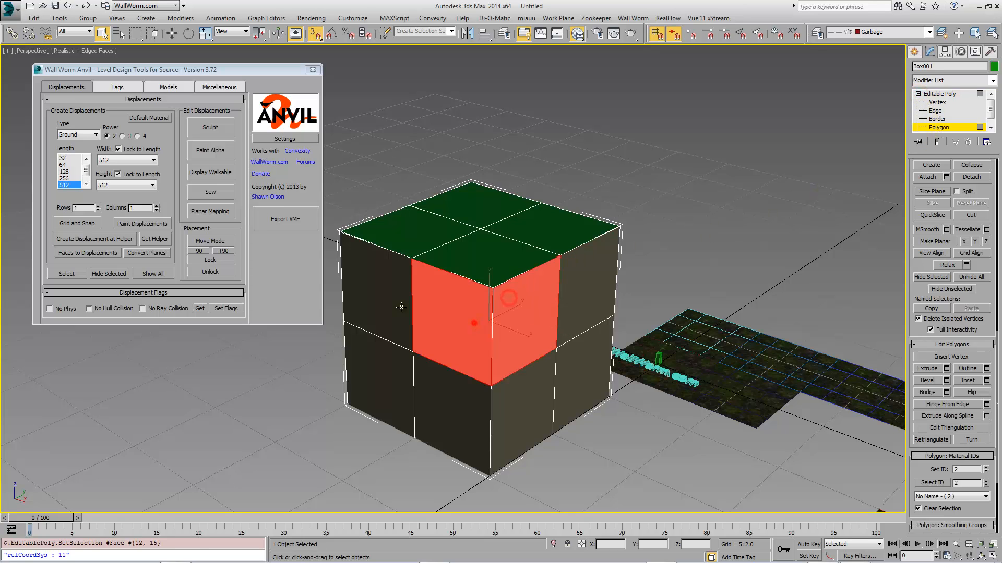
pyautogui.keyDown('ctrl'); pyautogui.click(401, 307); pyautogui.keyUp('ctrl')
pyautogui.keyDown('ctrl'); pyautogui.click(416, 217); pyautogui.keyUp('ctrl')
pyautogui.keyDown('ctrl'); pyautogui.click(462, 258); pyautogui.keyUp('ctrl')
pyautogui.keyDown('ctrl'); pyautogui.click(564, 242); pyautogui.keyUp('ctrl')
pyautogui.keyDown('ctrl'); pyautogui.click(569, 325); pyautogui.keyUp('ctrl')
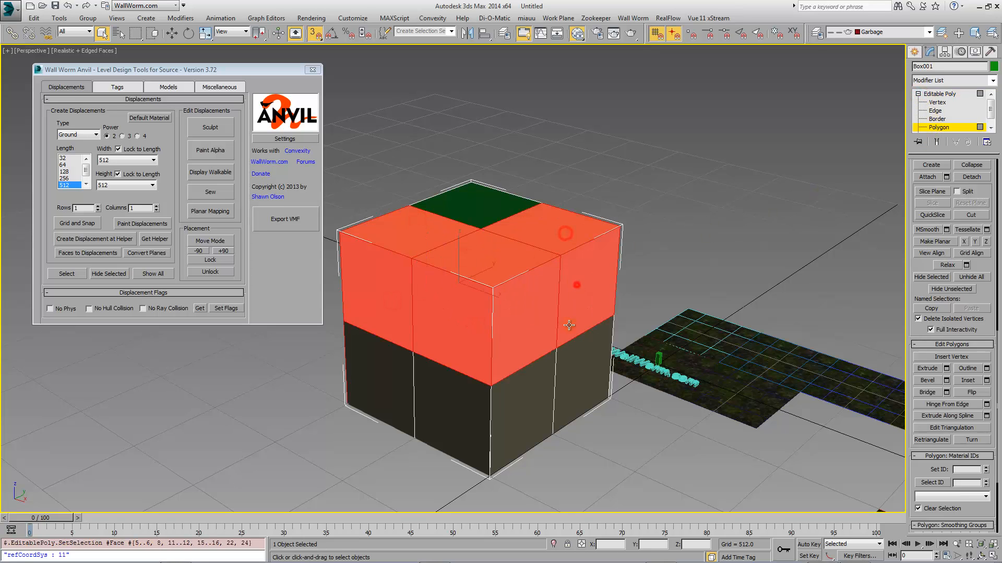
pyautogui.keyDown('ctrl'); pyautogui.click(574, 372); pyautogui.keyUp('ctrl')
pyautogui.keyDown('ctrl'); pyautogui.click(510, 397); pyautogui.keyUp('ctrl')
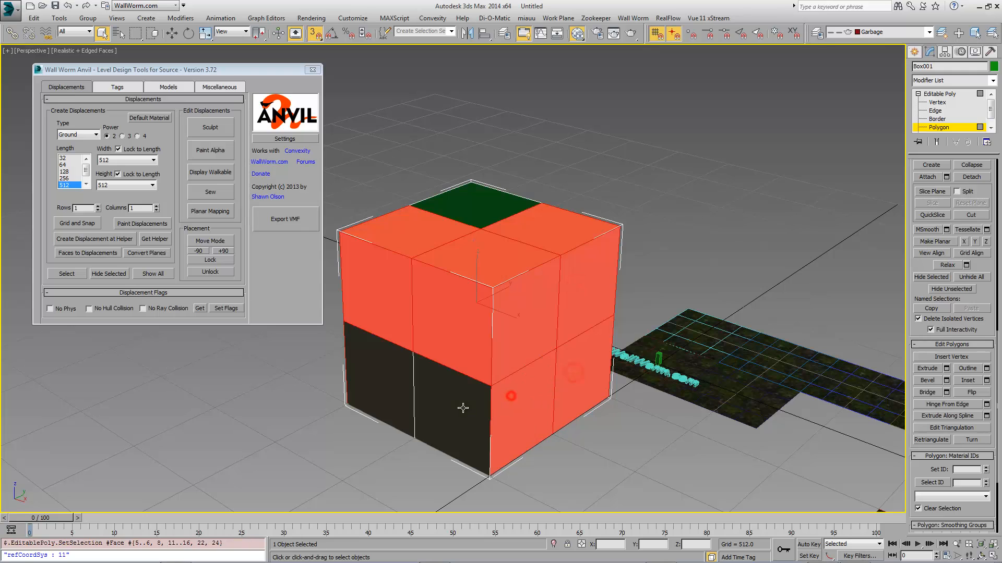
# Step: Select the three polygons meeting at the box's nearest upper corner plus the adjoining top polygon toward the WallWorm.com text, and convert them to displacements
pyautogui.click(468, 265)
pyautogui.keyDown('ctrl'); pyautogui.click(462, 312); pyautogui.keyUp('ctrl')
pyautogui.keyDown('ctrl'); pyautogui.click(519, 310); pyautogui.keyUp('ctrl')
pyautogui.keyDown('ctrl'); pyautogui.click(557, 237); pyautogui.keyUp('ctrl')
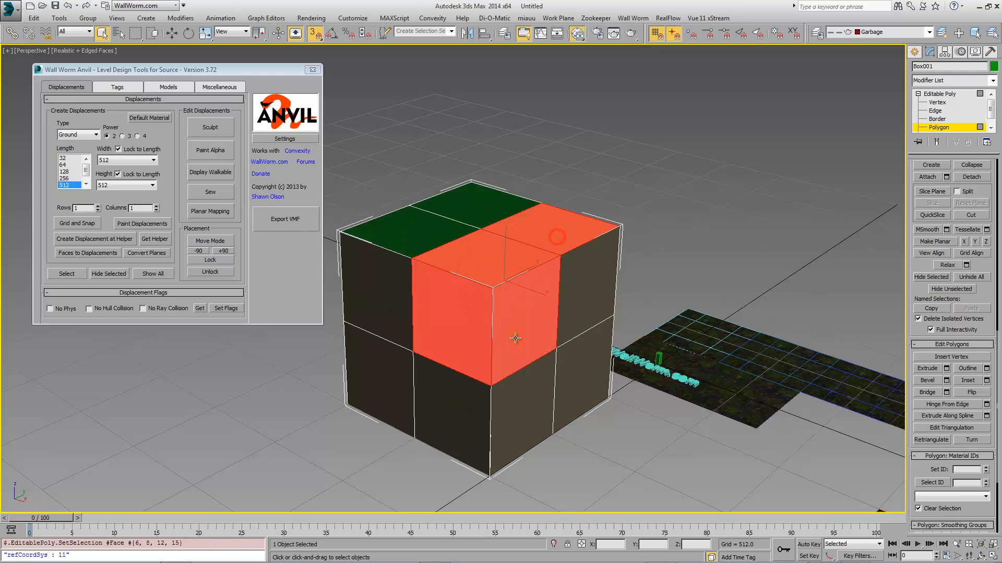
pyautogui.moveTo(538, 303); pyautogui.dragTo(535, 304, button='middle')
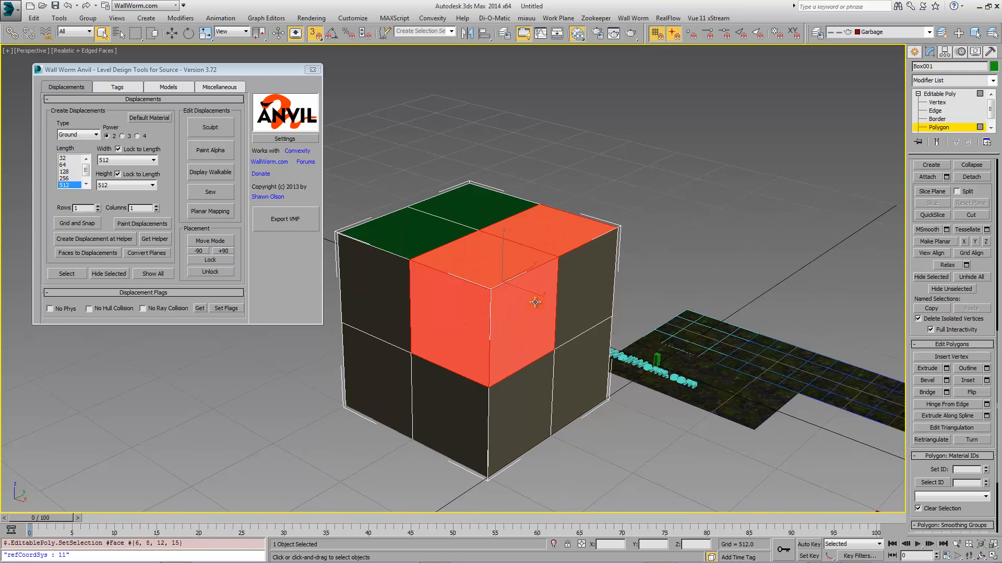
pyautogui.click(86, 250)
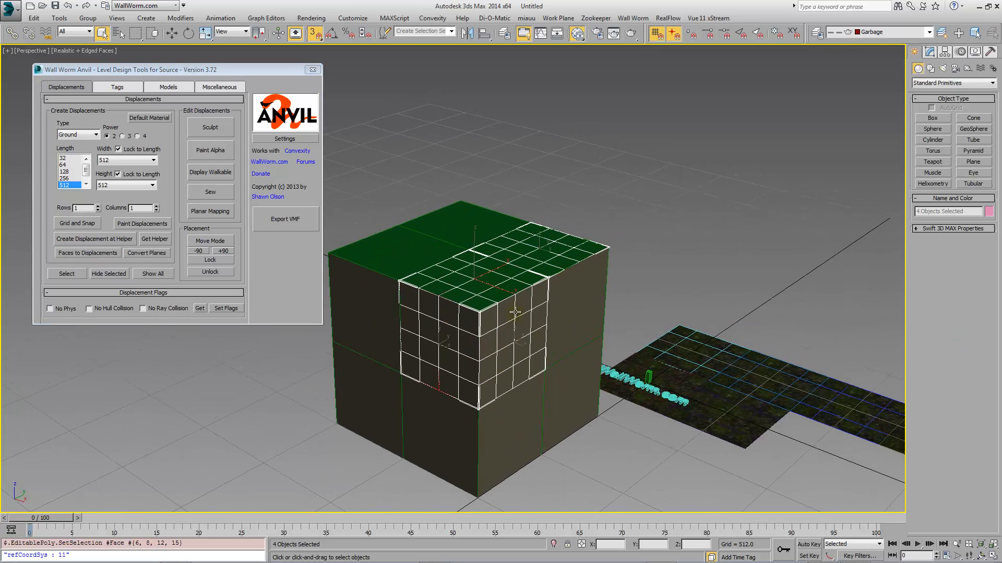
# Step: Delete the source box from beneath the four new displacements
pyautogui.click(422, 242)
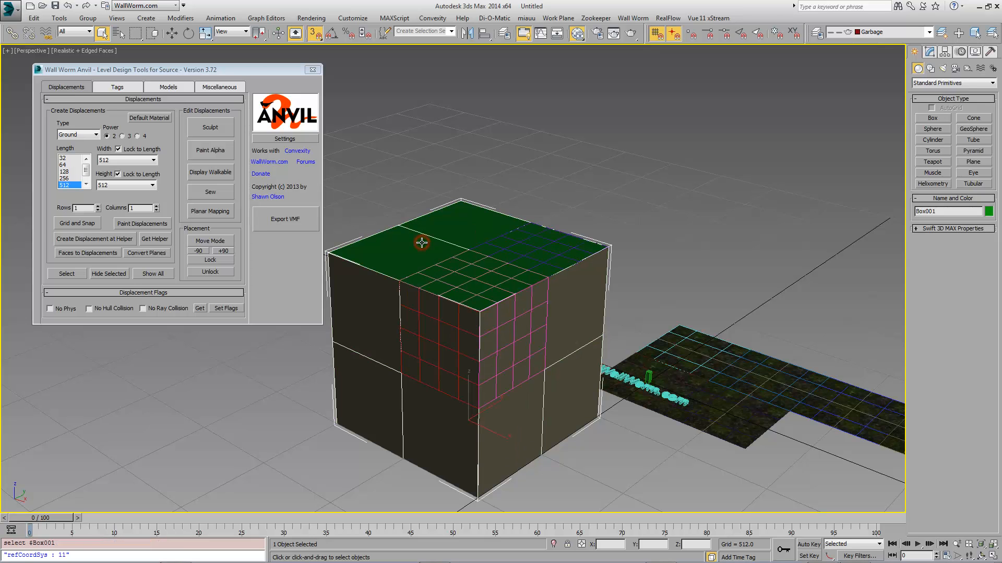
pyautogui.press('Delete')
pyautogui.scroll(5, 481, 303)
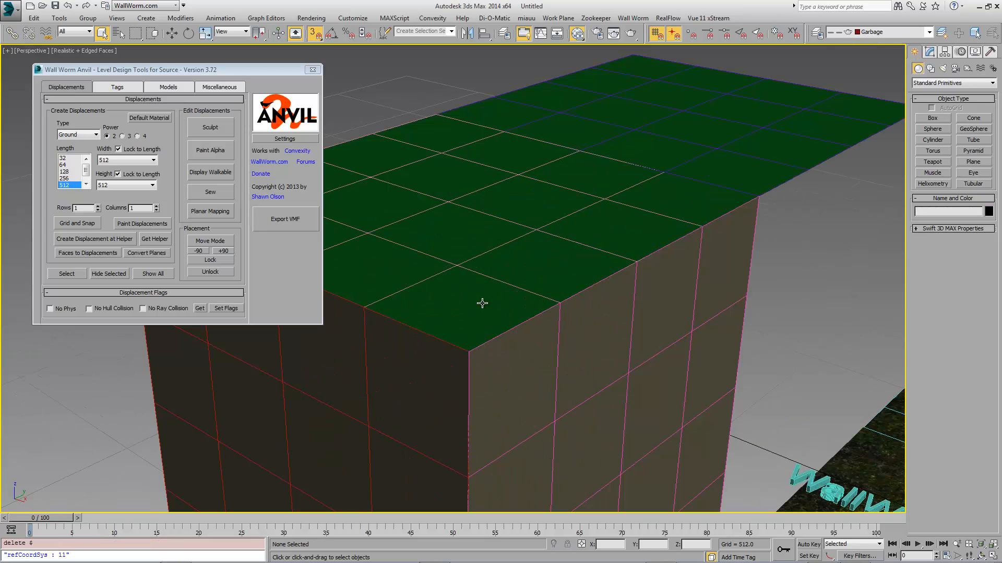
pyautogui.scroll(-3, 481, 301)
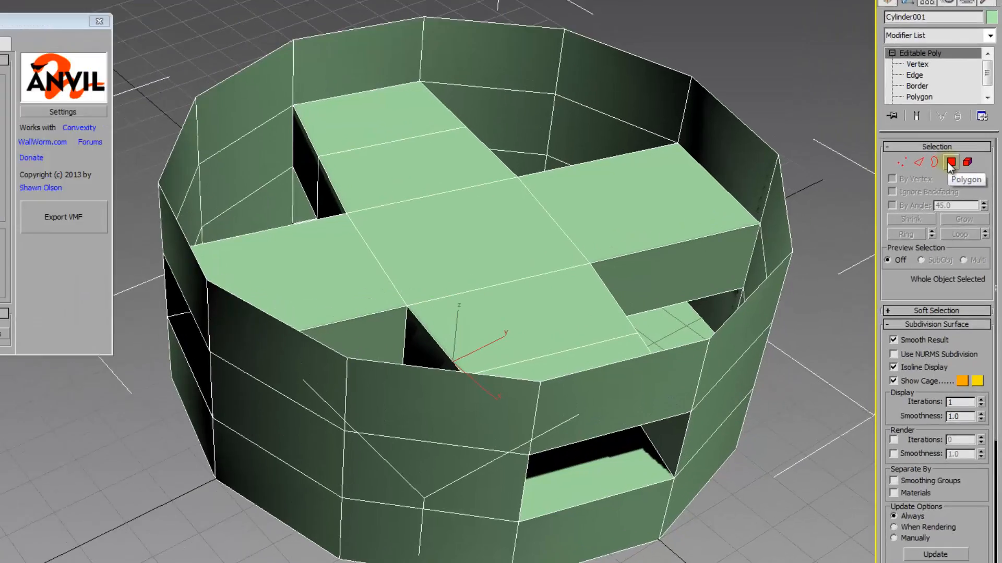
# Step: Check at polygon level that the cylinder object has no polygons selected, and convert all its faces to displacements
pyautogui.click(950, 163)
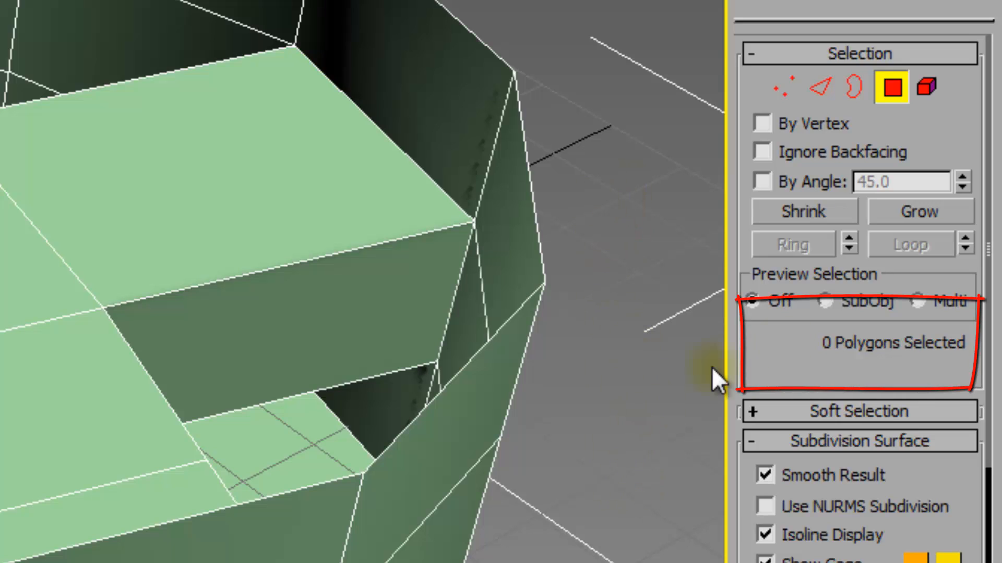
pyautogui.click(889, 87)
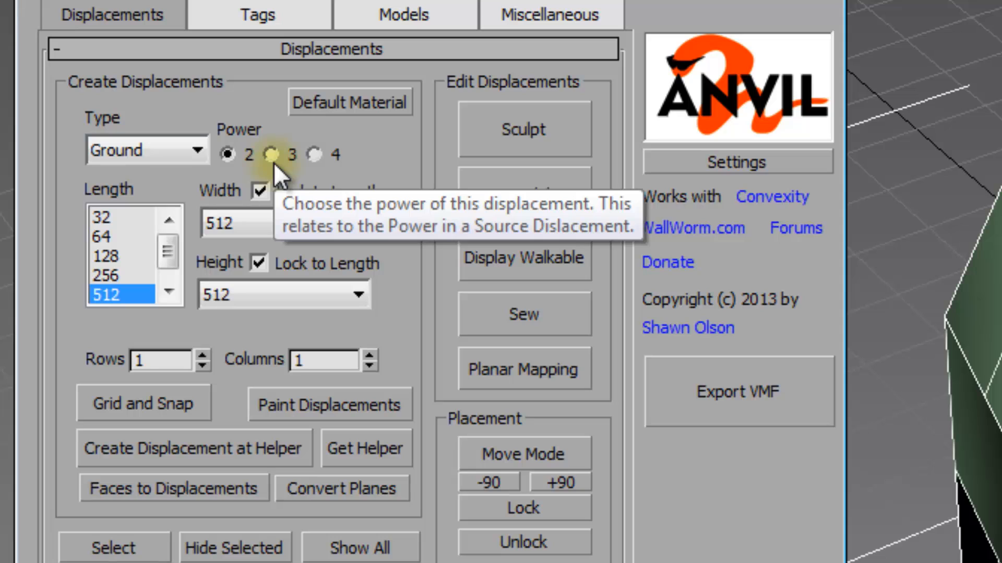
pyautogui.click(169, 490)
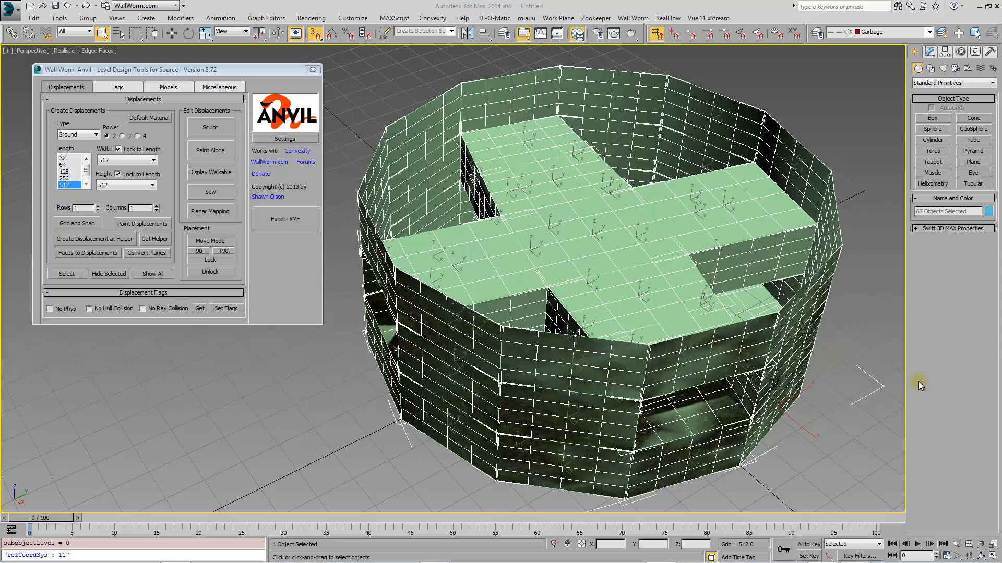
pyautogui.click(624, 80)
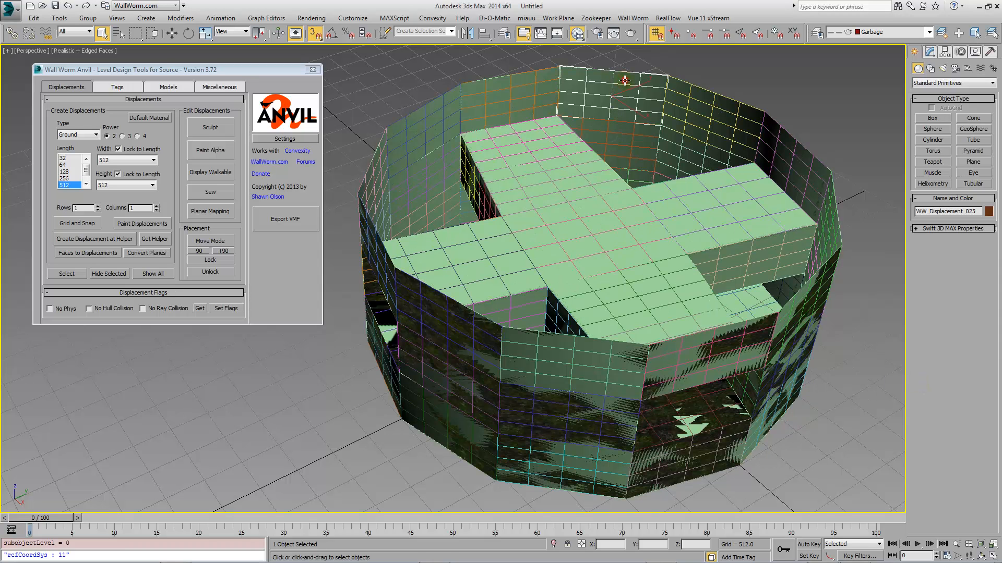
# Step: Delete the source cylinder from beneath its new displacements
pyautogui.click(648, 77)
pyautogui.press('Delete')
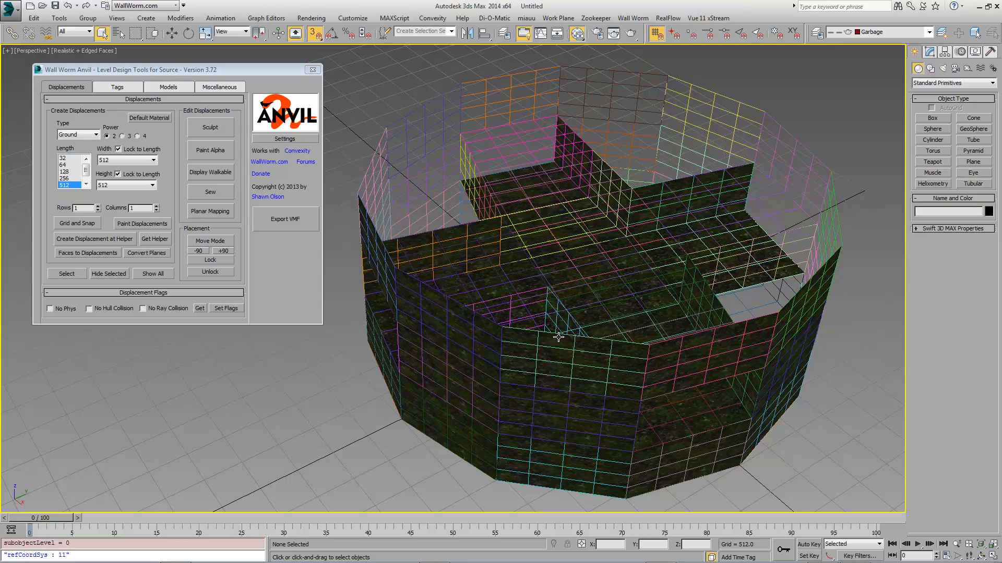
# Step: Select the upper outer-wall displacement beside the tunnel opening and show its Displacement Settings among the modify parameters
pyautogui.keyDown('alt'); pyautogui.moveTo(558, 337); pyautogui.dragTo(609, 291, button='middle'); pyautogui.keyUp('alt')
pyautogui.click(608, 292)
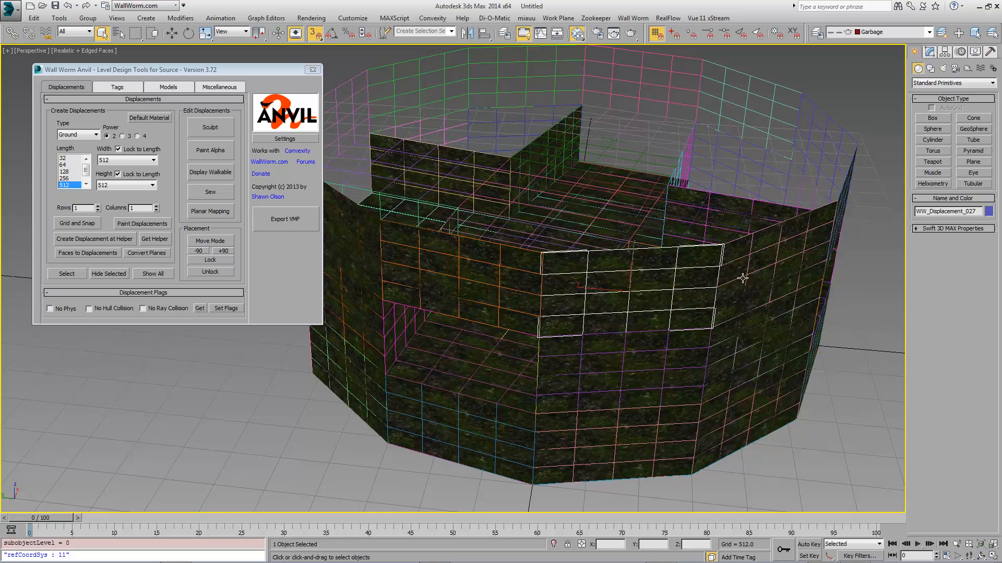
pyautogui.click(929, 51)
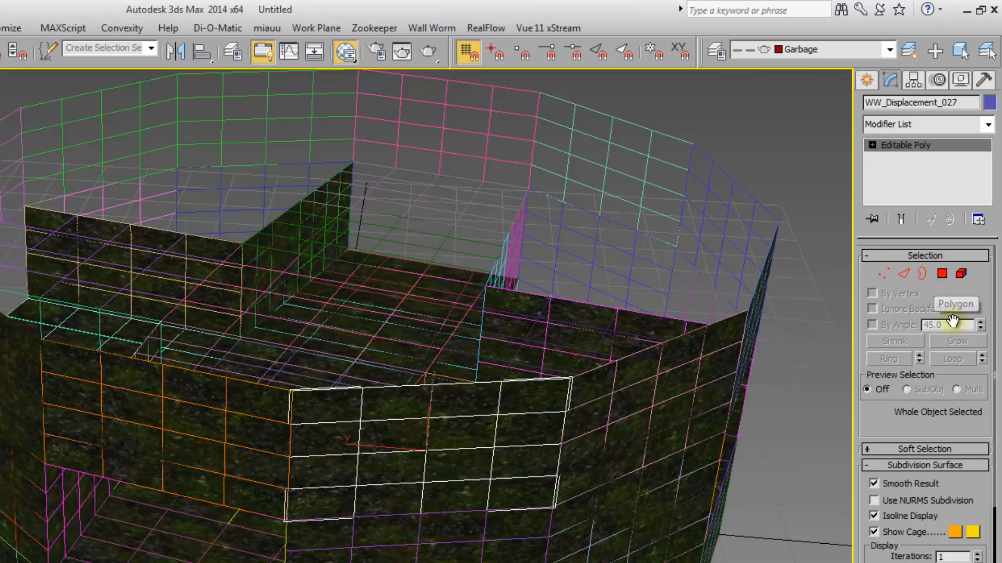
pyautogui.scroll(-15, 957, 266)
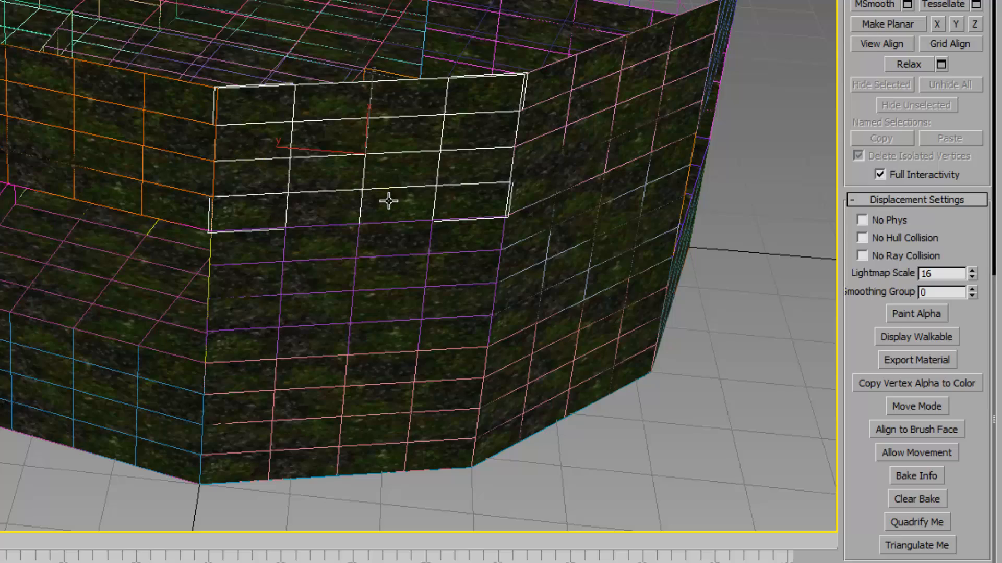
# Step: Triangulate the selected wall displacement's mesh and convert it back to quads with Quadrify Me
pyautogui.scroll(4, 389, 201)
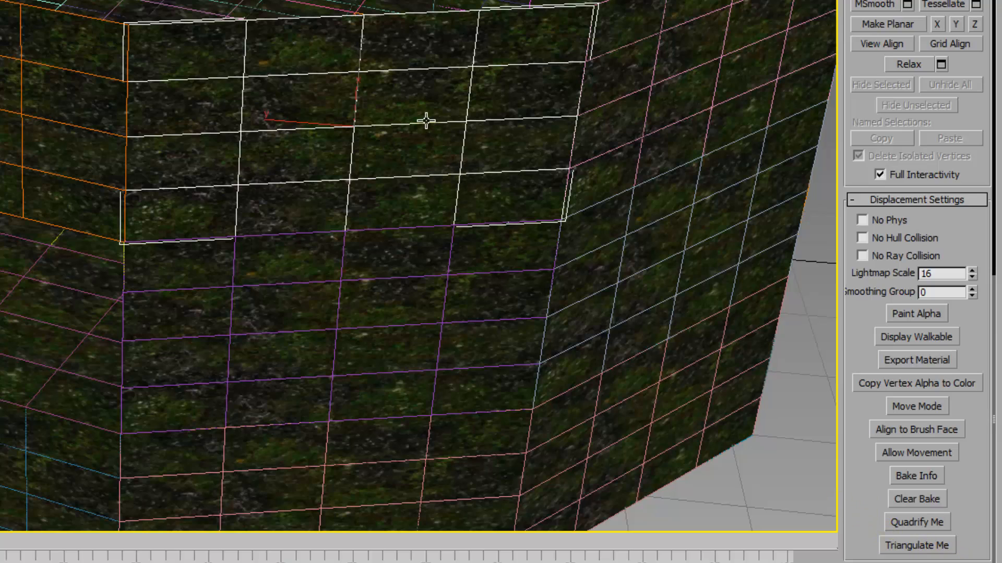
pyautogui.click(919, 546)
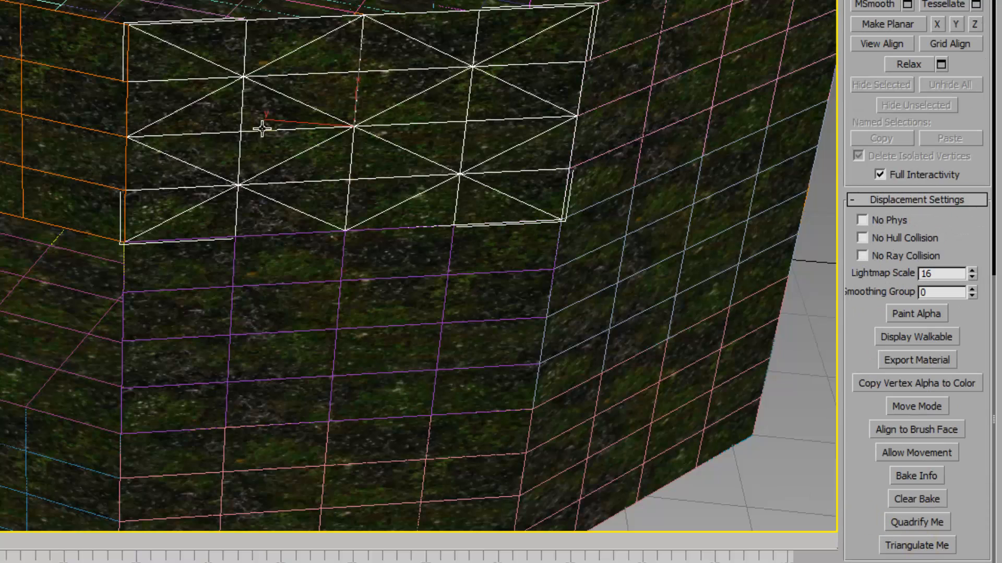
pyautogui.click(916, 521)
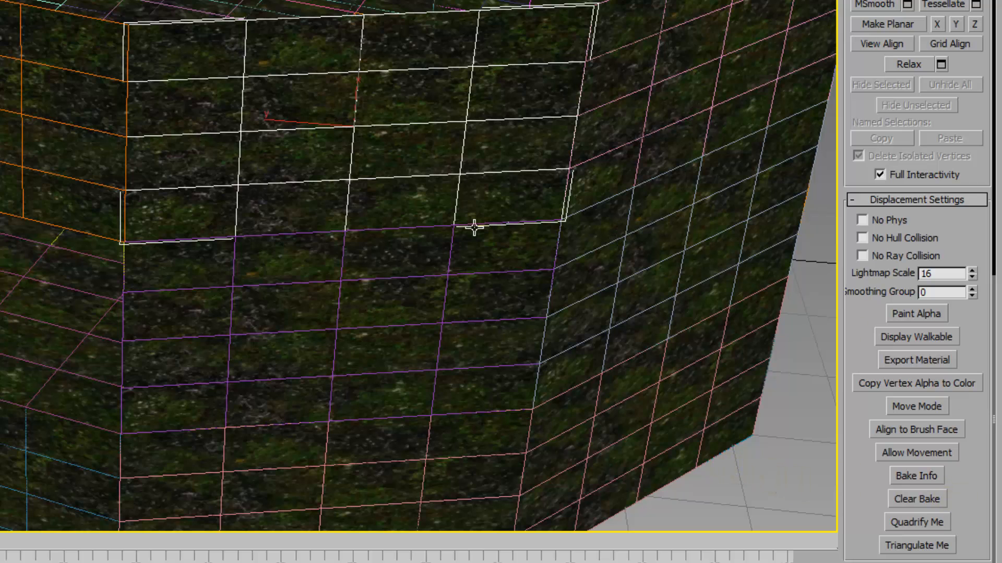
pyautogui.moveTo(195, 226); pyautogui.dragTo(238, 234, button='middle')
pyautogui.scroll(-4, 330, 234)
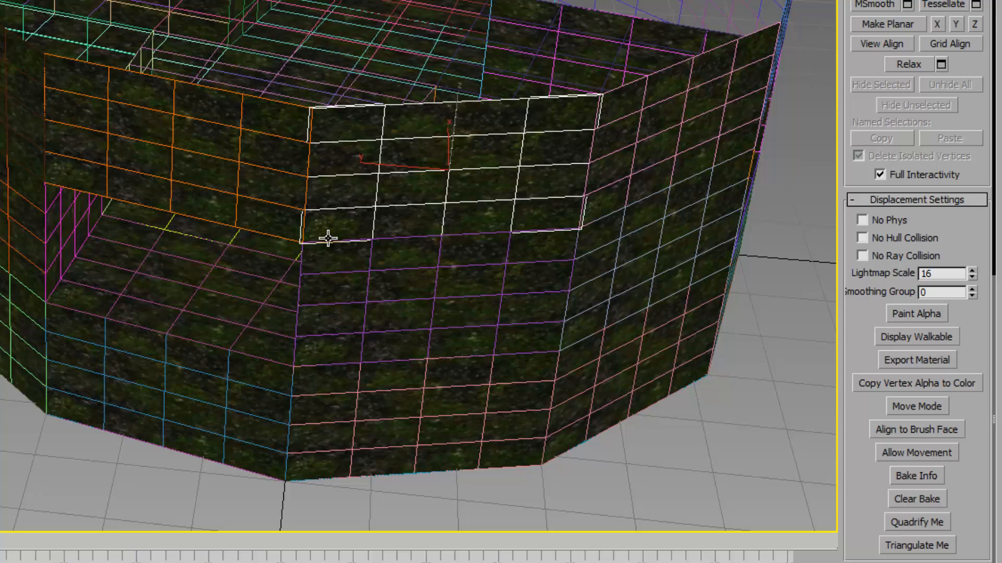
pyautogui.click(201, 179)
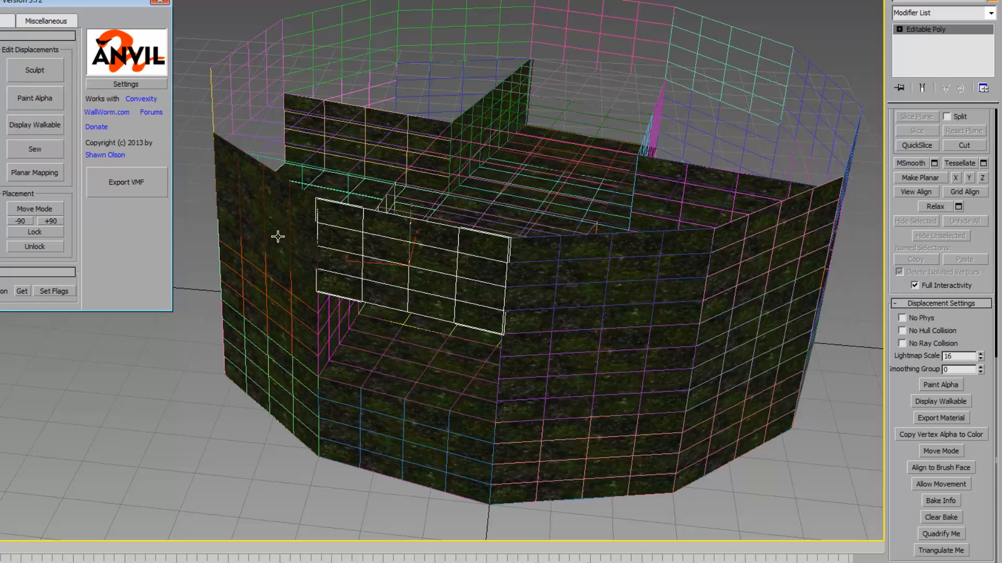
pyautogui.click(201, 420)
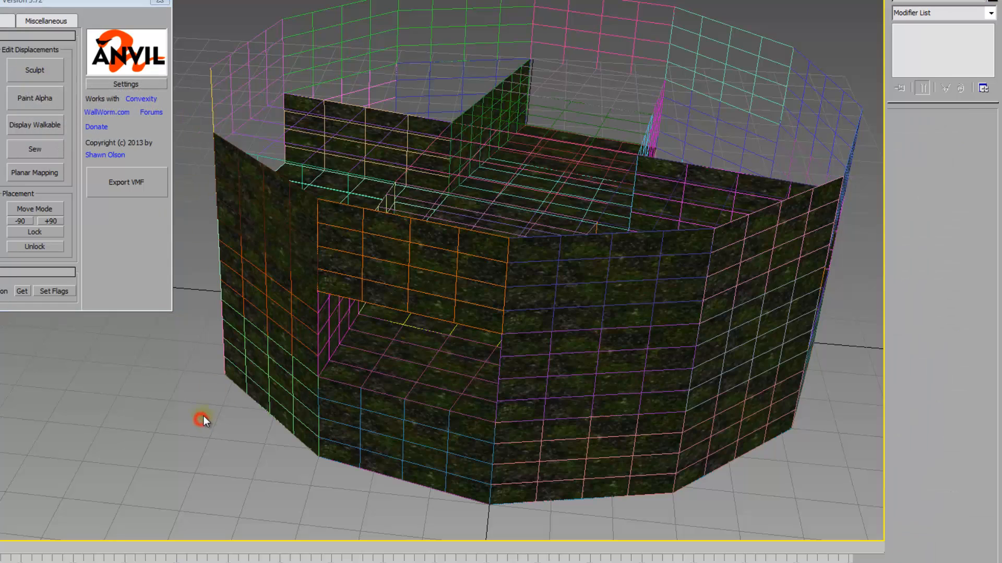
# Step: Select the eight outer-wall displacements surrounding the tunnel opening, starting with the one above it
pyautogui.click(386, 240)
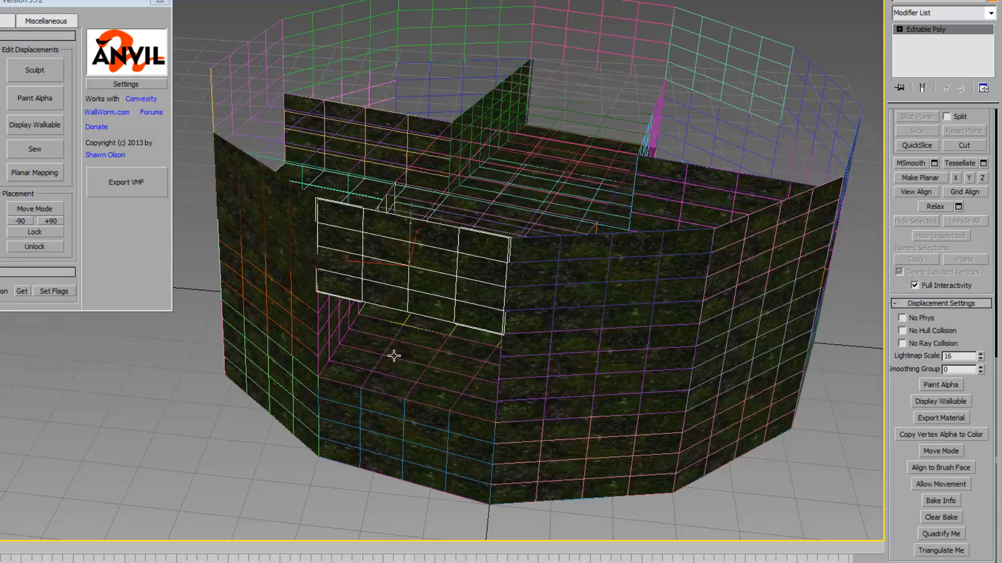
pyautogui.keyDown('alt'); pyautogui.moveTo(400, 364); pyautogui.dragTo(398, 319, button='middle'); pyautogui.keyUp('alt')
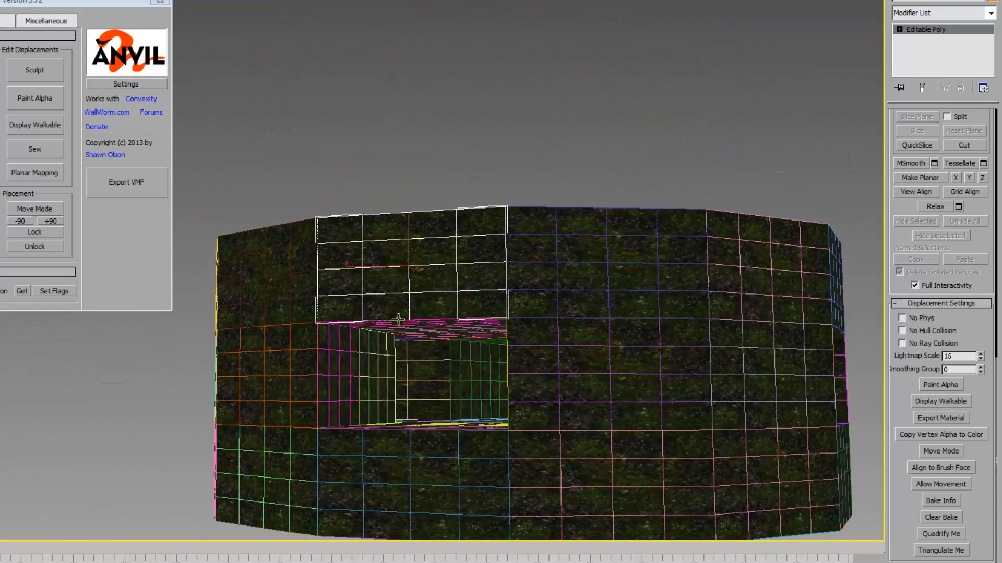
pyautogui.keyDown('ctrl'); pyautogui.click(292, 282); pyautogui.keyUp('ctrl')
pyautogui.keyDown('ctrl'); pyautogui.click(302, 367); pyautogui.keyUp('ctrl')
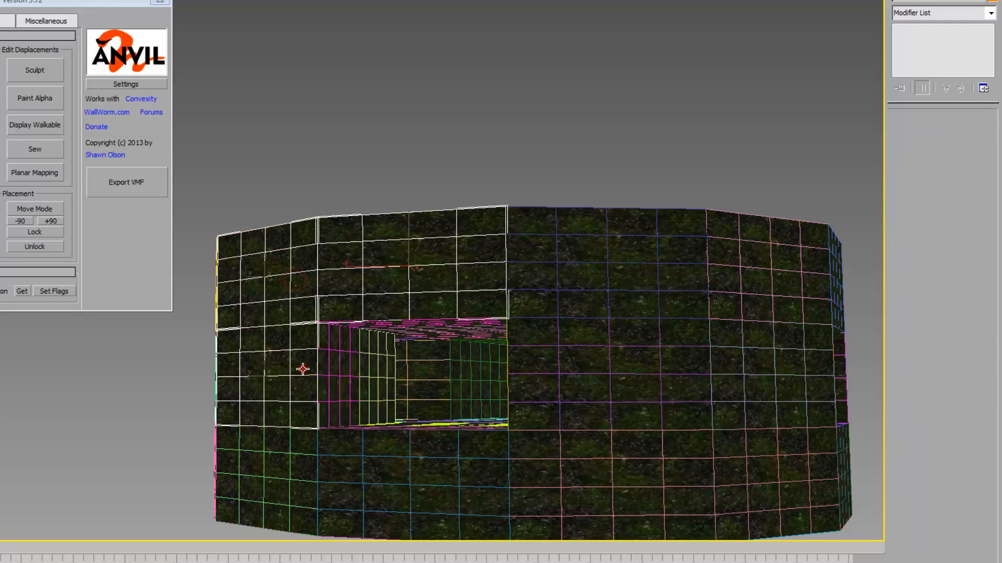
pyautogui.keyDown('ctrl'); pyautogui.click(292, 476); pyautogui.keyUp('ctrl')
pyautogui.keyDown('ctrl'); pyautogui.click(398, 489); pyautogui.keyUp('ctrl')
pyautogui.keyDown('ctrl'); pyautogui.click(555, 489); pyautogui.keyUp('ctrl')
pyautogui.keyDown('ctrl'); pyautogui.click(557, 386); pyautogui.keyUp('ctrl')
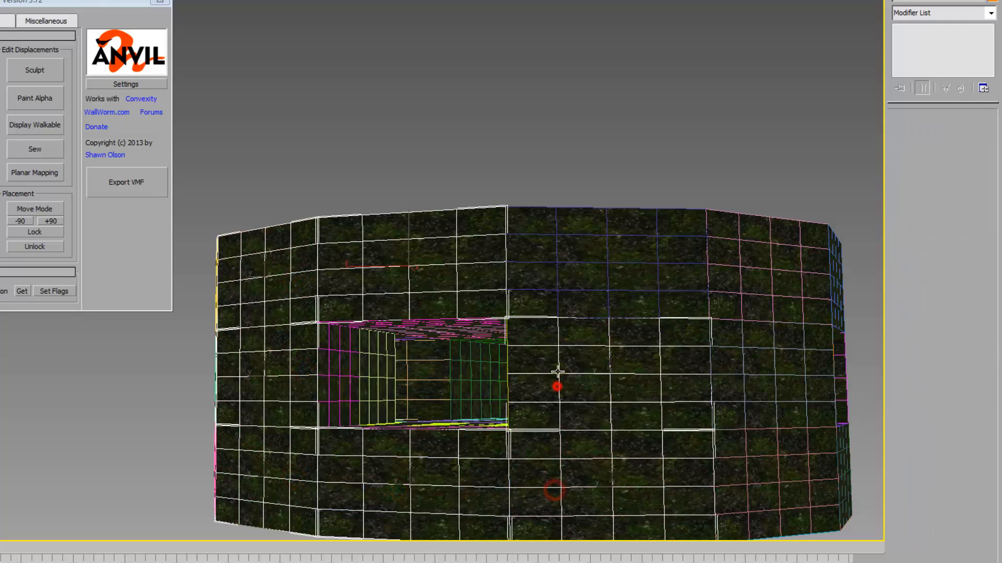
pyautogui.keyDown('ctrl'); pyautogui.click(559, 275); pyautogui.keyUp('ctrl')
# Step: Add the displacements lining the tunnel's entrance to the selection and combine all selected ones into a sculpt mesh
pyautogui.moveTo(558, 275)
pyautogui.keyDown('alt'); pyautogui.mouseDown(button='middle')
pyautogui.moveTo(458, 339)
pyautogui.moveTo(423, 331)
pyautogui.mouseUp(button='middle'); pyautogui.keyUp('alt')
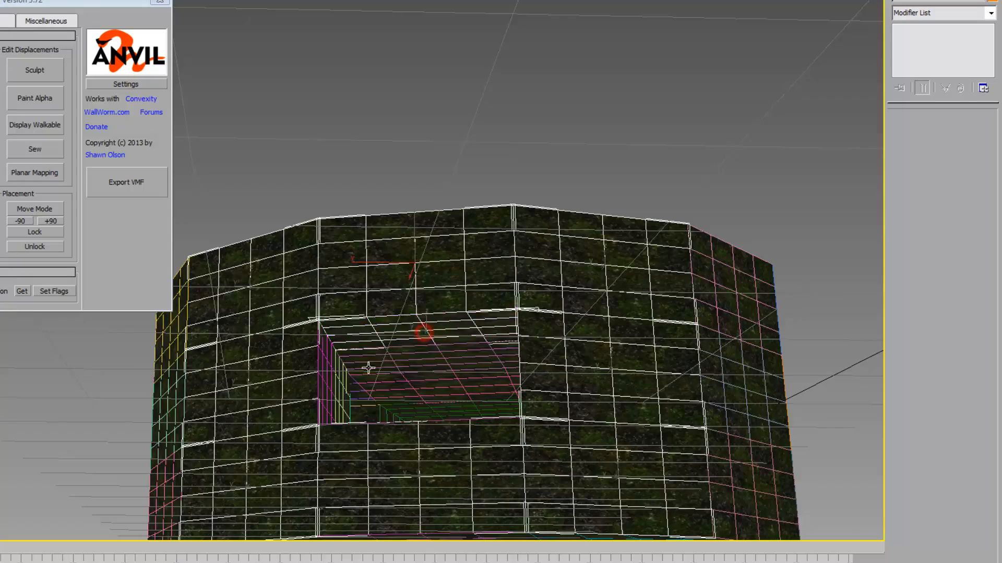
pyautogui.moveTo(349, 379)
pyautogui.keyDown('alt'); pyautogui.mouseDown(button='middle')
pyautogui.moveTo(396, 427)
pyautogui.moveTo(490, 398)
pyautogui.moveTo(472, 347)
pyautogui.moveTo(443, 321)
pyautogui.moveTo(423, 394)
pyautogui.moveTo(440, 409)
pyautogui.moveTo(442, 360)
pyautogui.mouseUp(button='middle'); pyautogui.keyUp('alt')
pyautogui.keyDown('ctrl'); pyautogui.click(396, 427); pyautogui.keyUp('ctrl')
pyautogui.keyDown('ctrl'); pyautogui.click(504, 376); pyautogui.keyUp('ctrl')
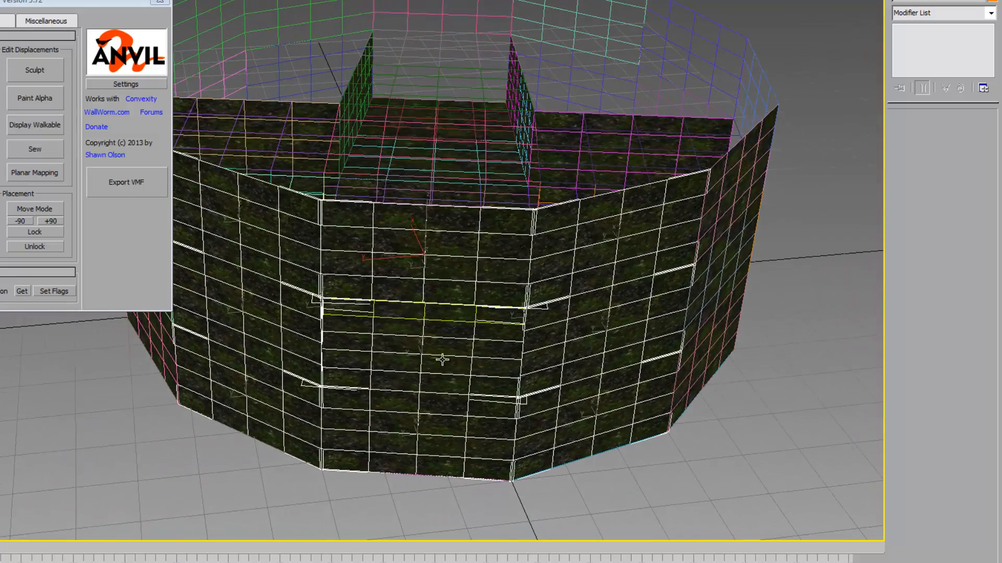
pyautogui.click(42, 69)
pyautogui.click(42, 68)
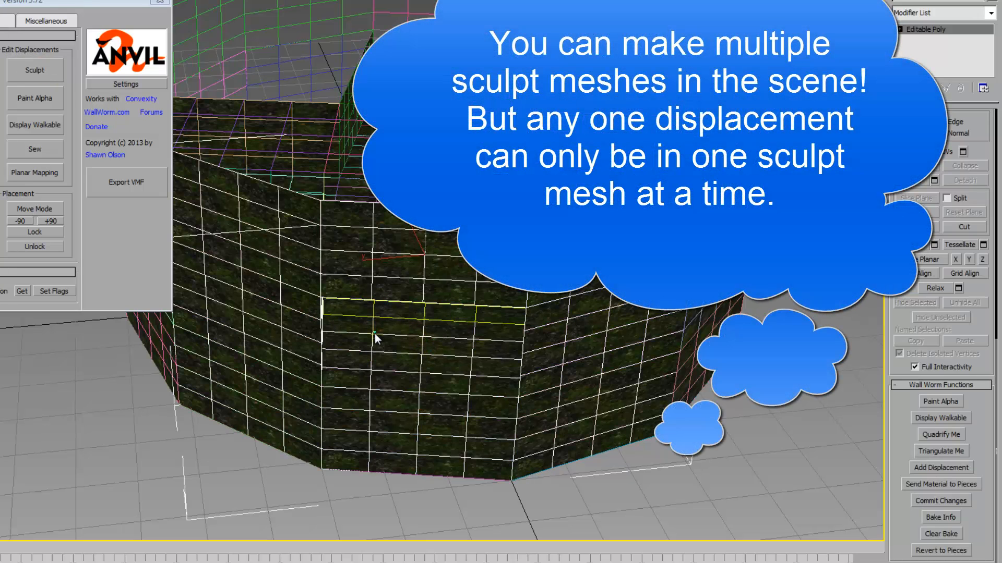
# Step: At vertex level, try raising the middle vertex where the sculpt mesh's tunnel floor borders the unselected floor displacement
pyautogui.keyDown('alt'); pyautogui.moveTo(376, 333); pyautogui.dragTo(289, 191, button='middle'); pyautogui.keyUp('alt')
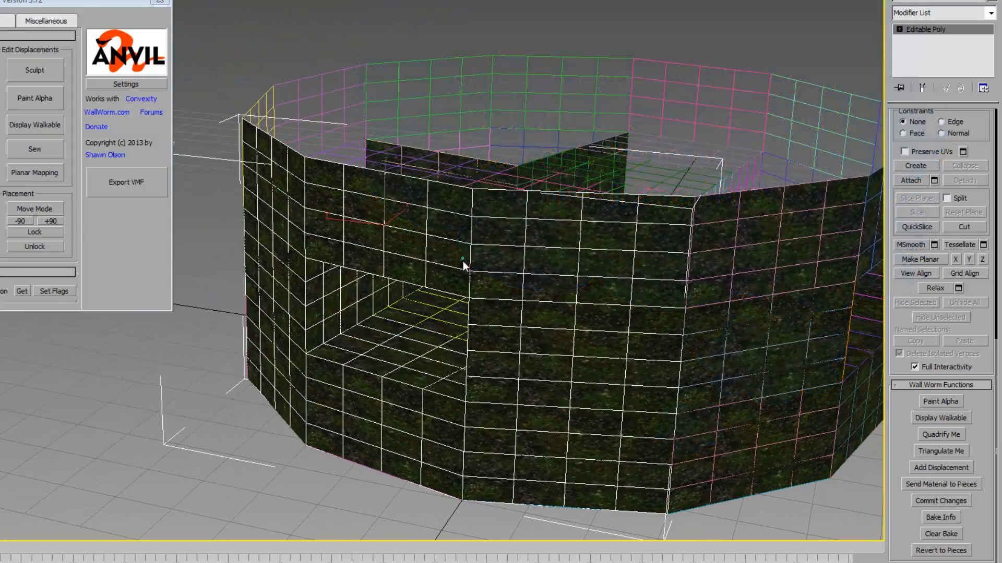
pyautogui.keyDown('alt'); pyautogui.moveTo(464, 315); pyautogui.dragTo(476, 319, button='middle'); pyautogui.keyUp('alt')
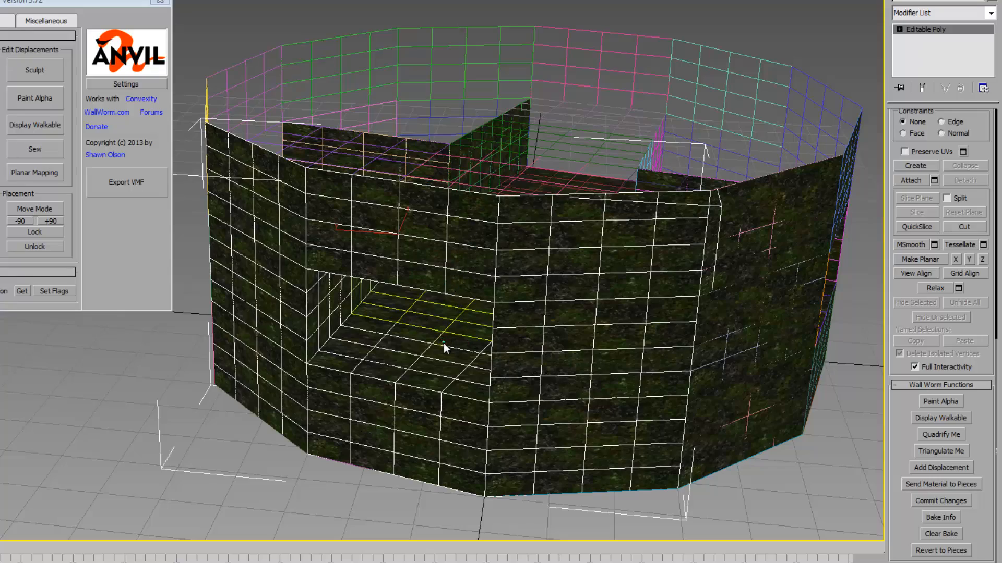
pyautogui.scroll(5, 437, 344)
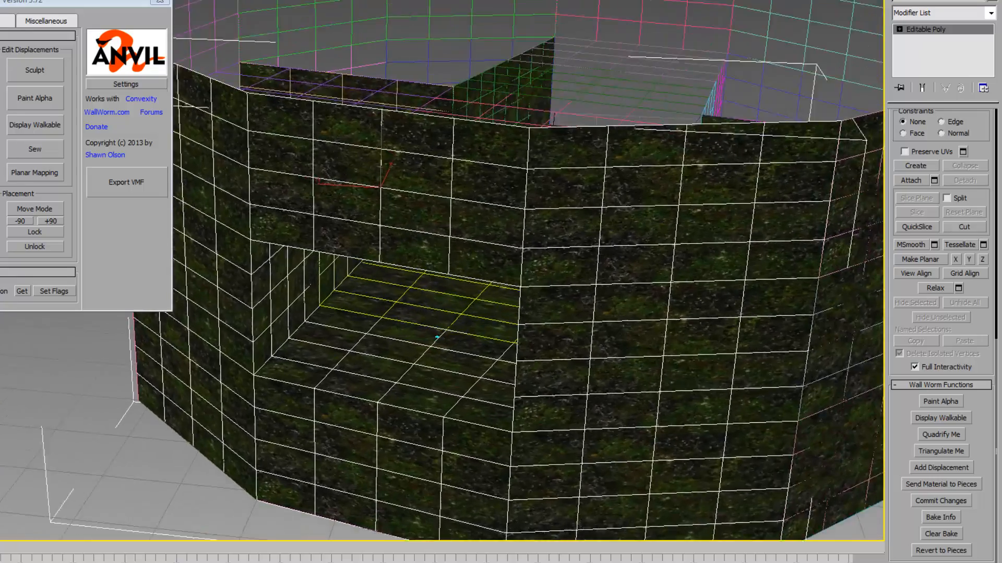
pyautogui.scroll(3, 437, 338)
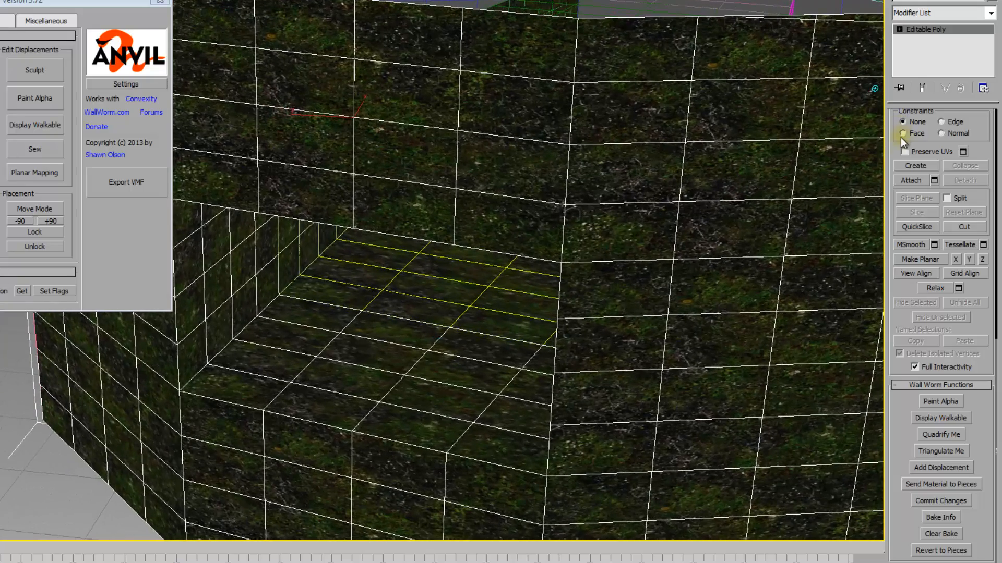
pyautogui.scroll(8, 901, 136)
pyautogui.click(909, 124)
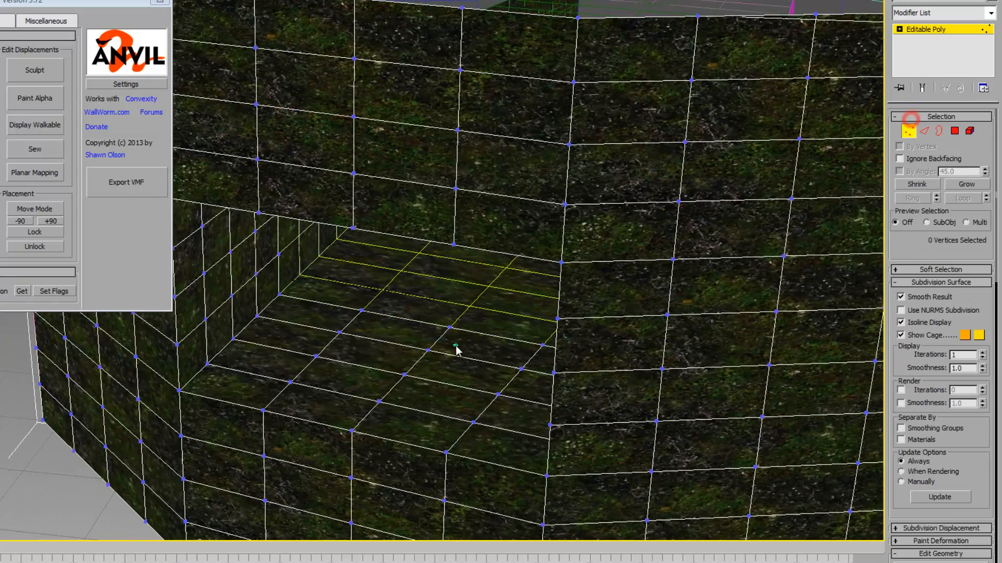
pyautogui.click(450, 325)
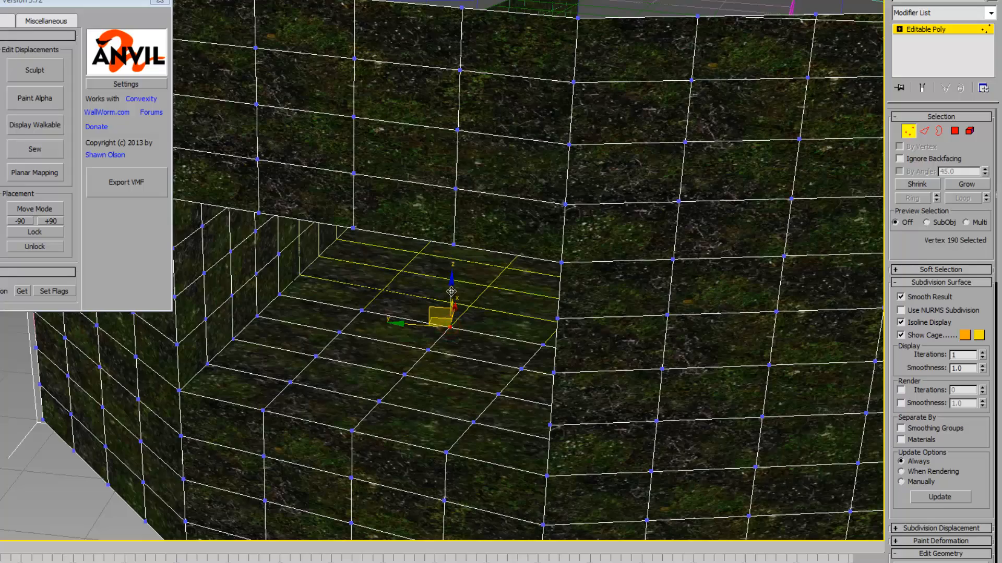
pyautogui.moveTo(450, 291); pyautogui.dragTo(451, 230)
# Step: Inspect the sculpt mesh's border with the neighbouring floor displacement, undo the vertex move and leave vertex editing
pyautogui.keyDown('alt'); pyautogui.moveTo(489, 287); pyautogui.dragTo(321, 280, button='middle'); pyautogui.keyUp('alt')
pyautogui.press('z')
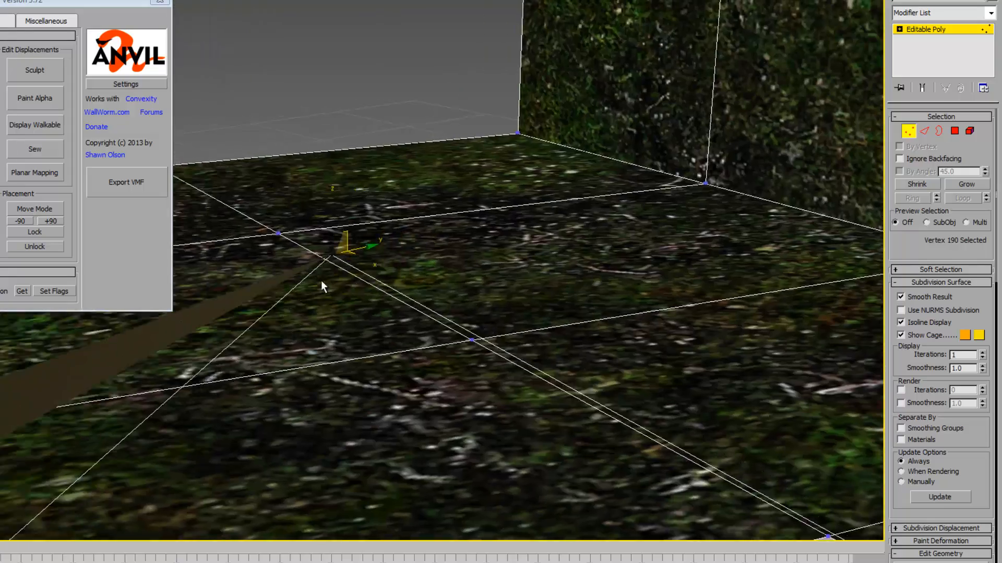
pyautogui.scroll(-6, 333, 294)
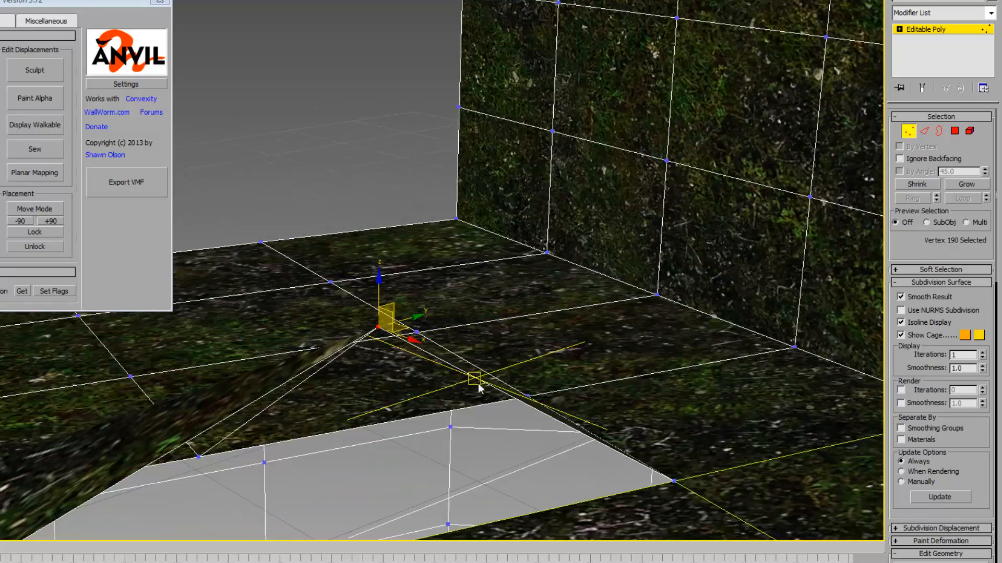
pyautogui.moveTo(478, 385); pyautogui.dragTo(469, 315, button='middle')
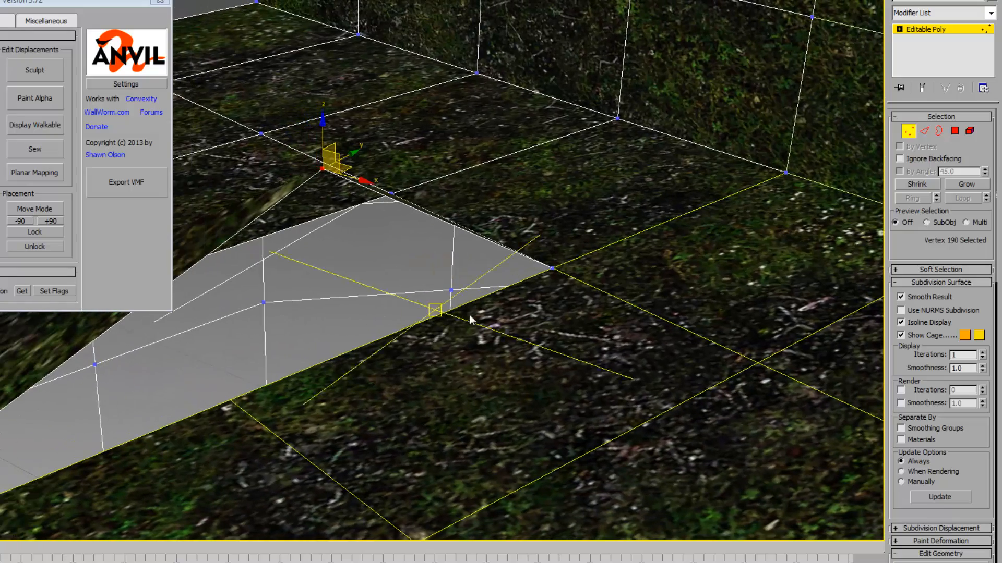
pyautogui.hotkey('ctrl', 'z')
pyautogui.keyDown('alt'); pyautogui.moveTo(380, 289); pyautogui.dragTo(441, 297, button='middle'); pyautogui.keyUp('alt')
pyautogui.scroll(-4, 441, 298)
pyautogui.scroll(-5, 441, 302)
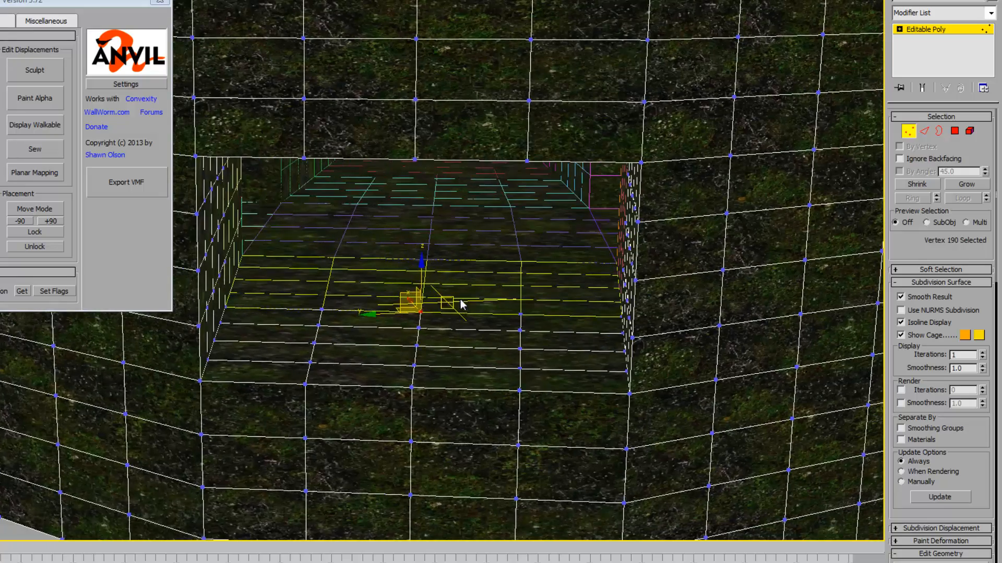
pyautogui.click(908, 131)
# Step: Add the adjoining yellow-wireframe floor displacement inside the tunnel to the sculpt mesh
pyautogui.scroll(-10, 991, 410)
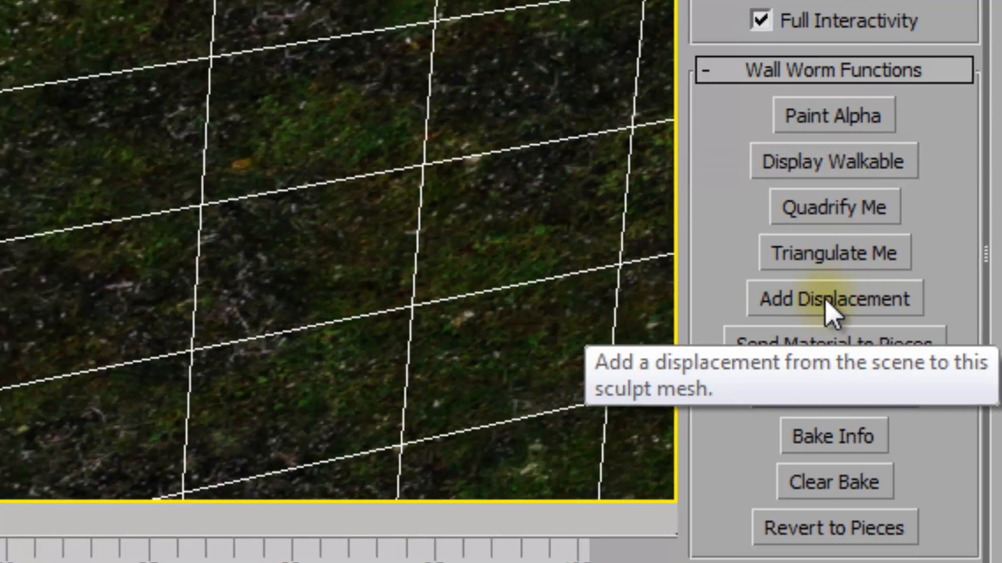
pyautogui.click(821, 292)
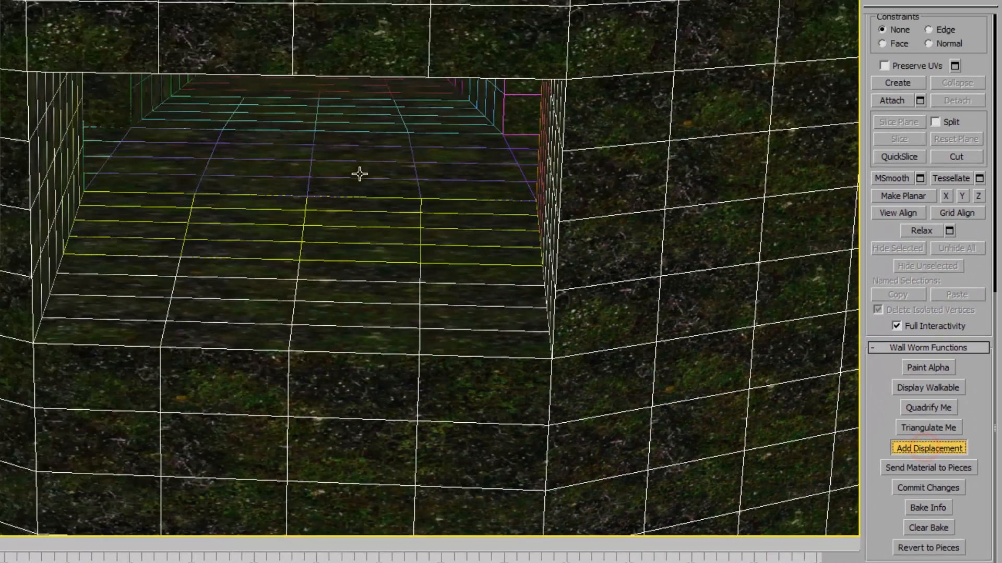
pyautogui.click(276, 226)
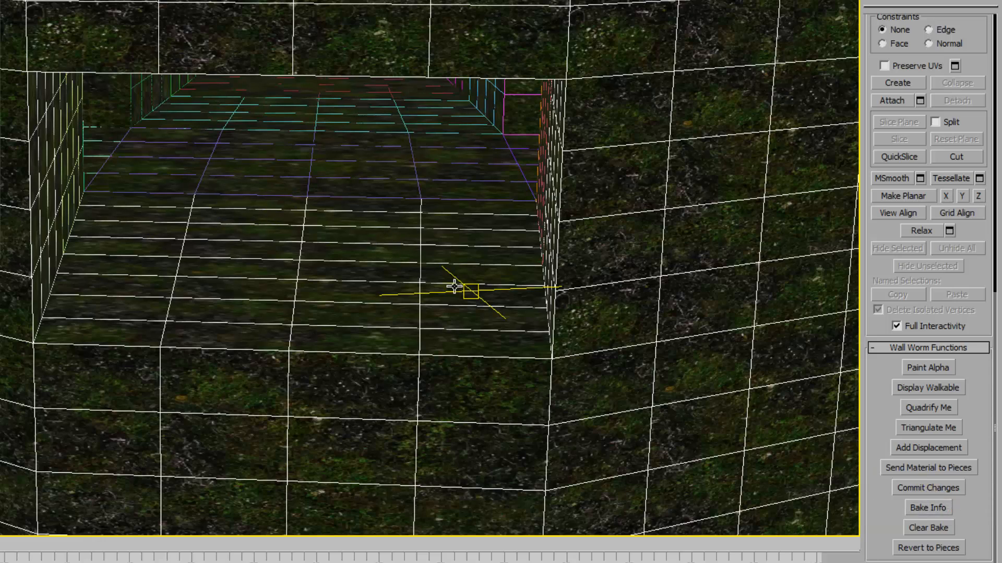
# Step: Try adding the tunnel's near side-wall displacement to the sculpt mesh again, and add the red-wireframe one directly behind it
pyautogui.keyDown('alt'); pyautogui.moveTo(443, 300); pyautogui.dragTo(480, 294, button='middle'); pyautogui.keyUp('alt')
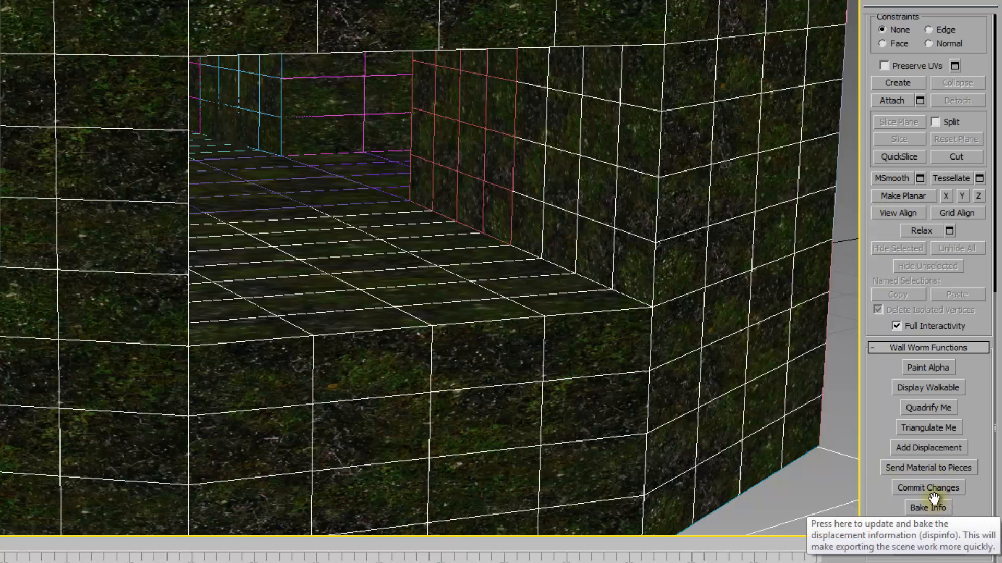
pyautogui.click(929, 449)
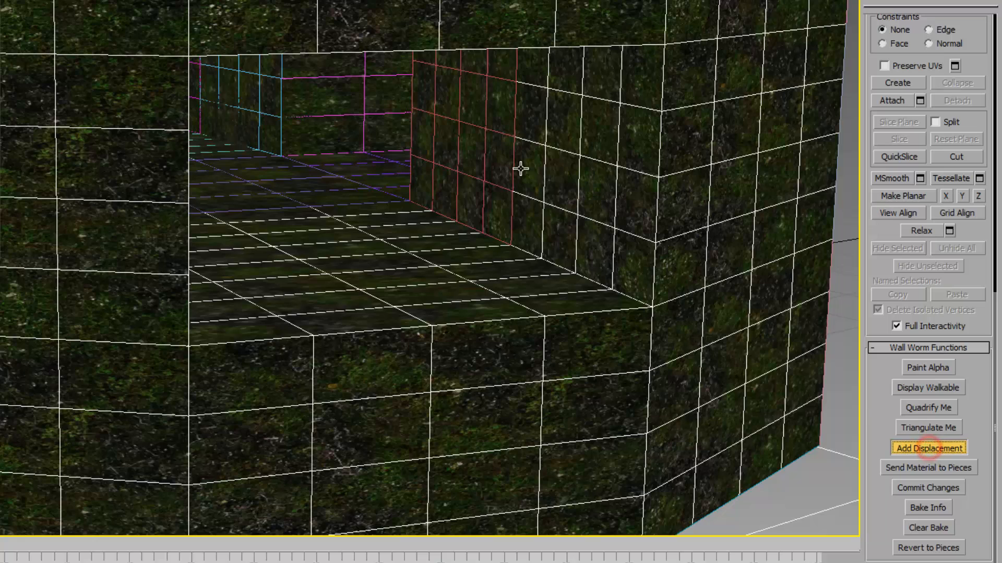
pyautogui.click(584, 180)
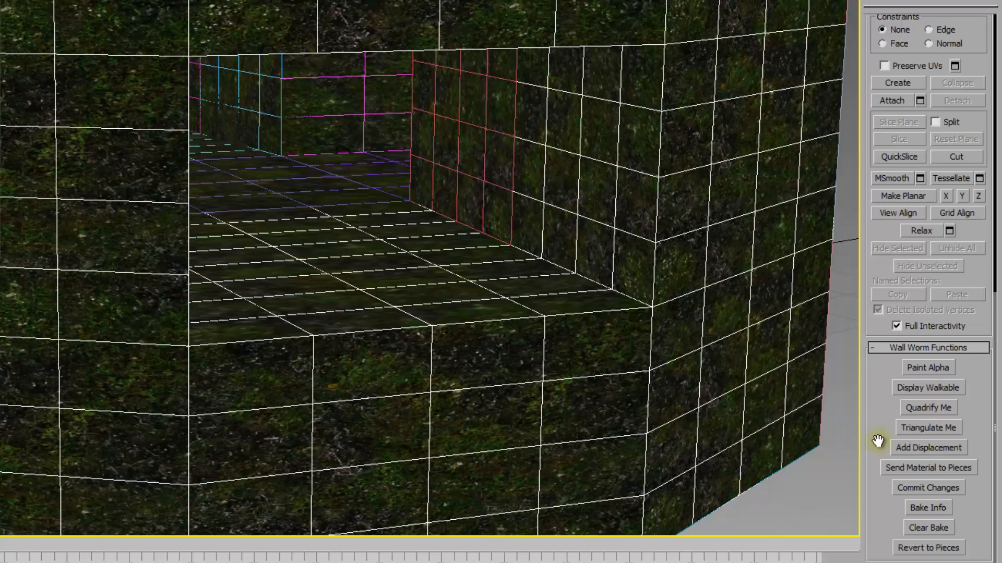
pyautogui.click(928, 448)
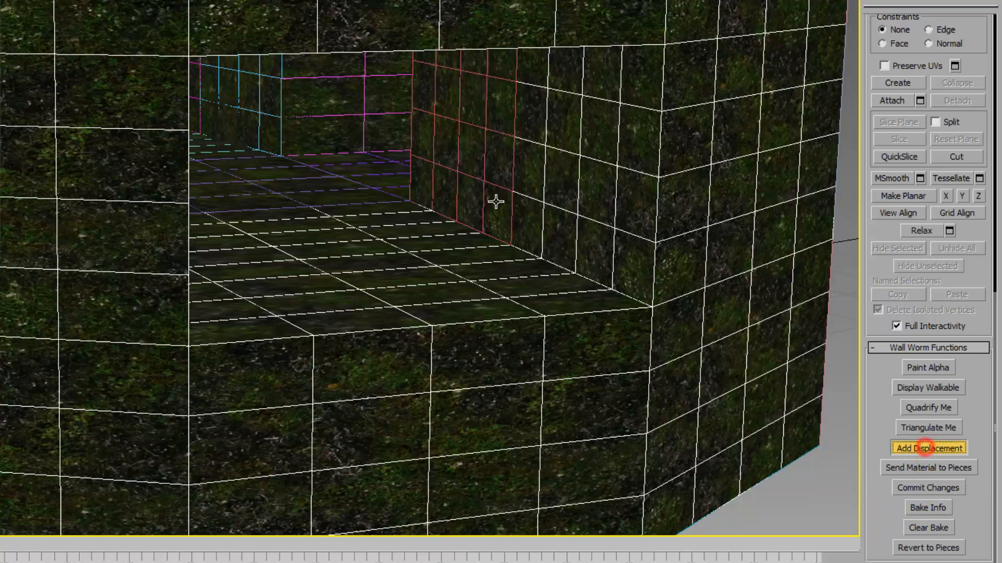
pyautogui.click(493, 198)
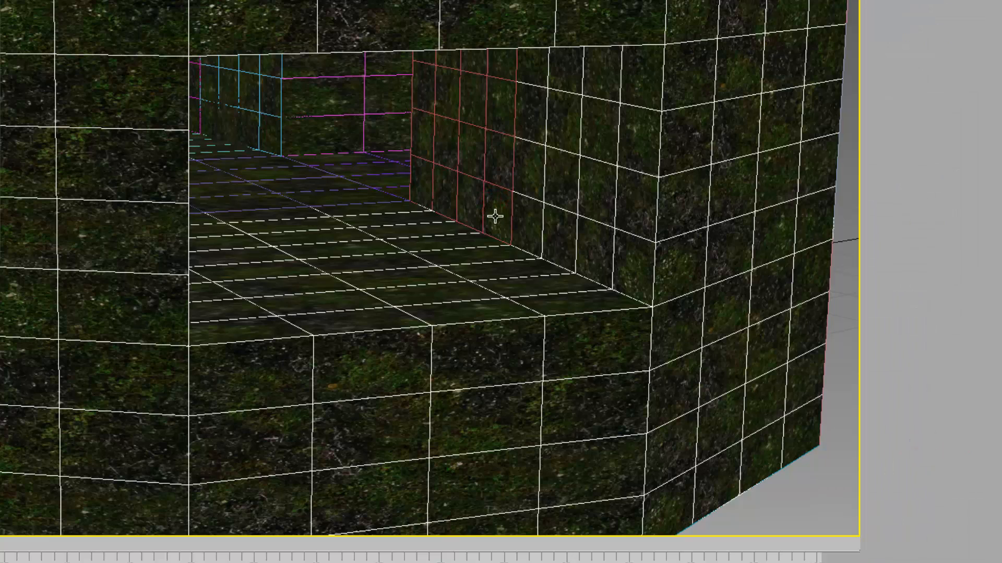
pyautogui.scroll(5, 521, 226)
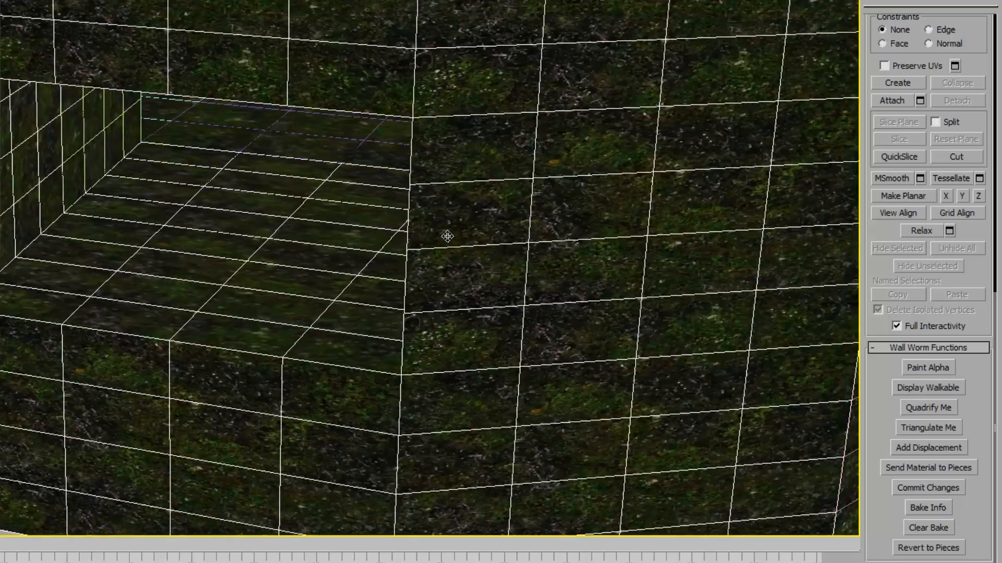
pyautogui.keyDown('alt'); pyautogui.moveTo(447, 236); pyautogui.dragTo(454, 235, button='middle'); pyautogui.keyUp('alt')
pyautogui.moveTo(337, 257); pyautogui.dragTo(507, 269, button='middle')
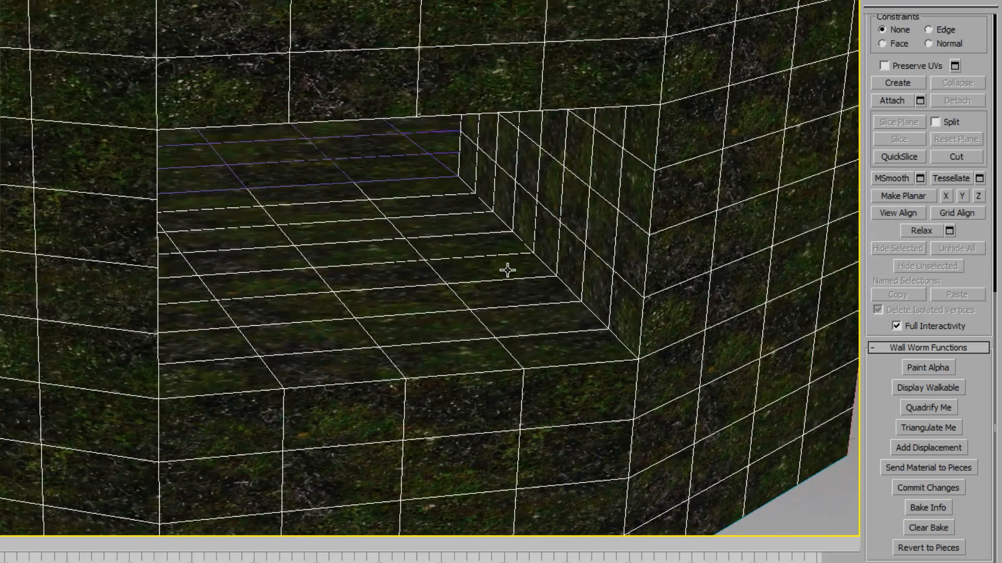
pyautogui.scroll(-3, 507, 269)
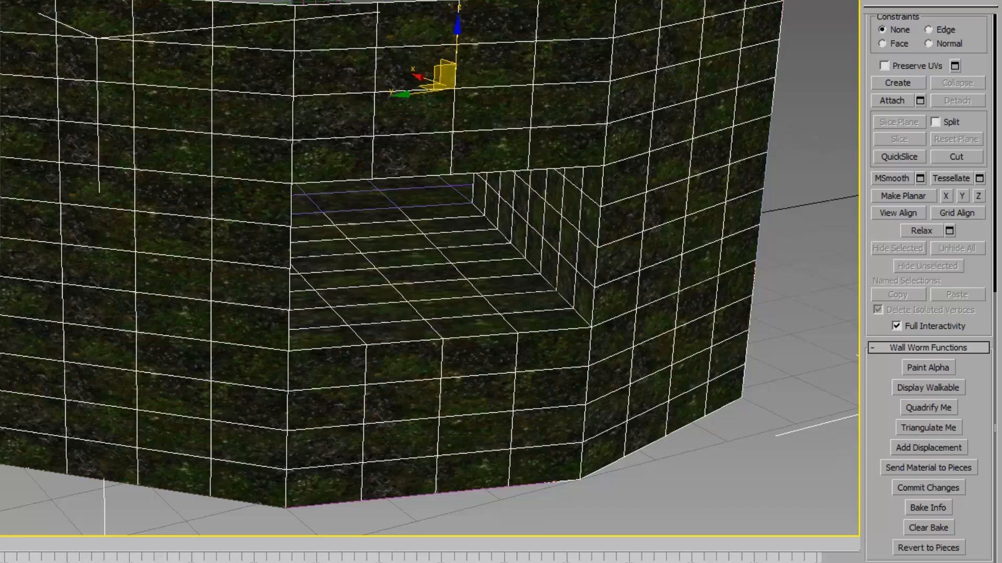
pyautogui.press('1')
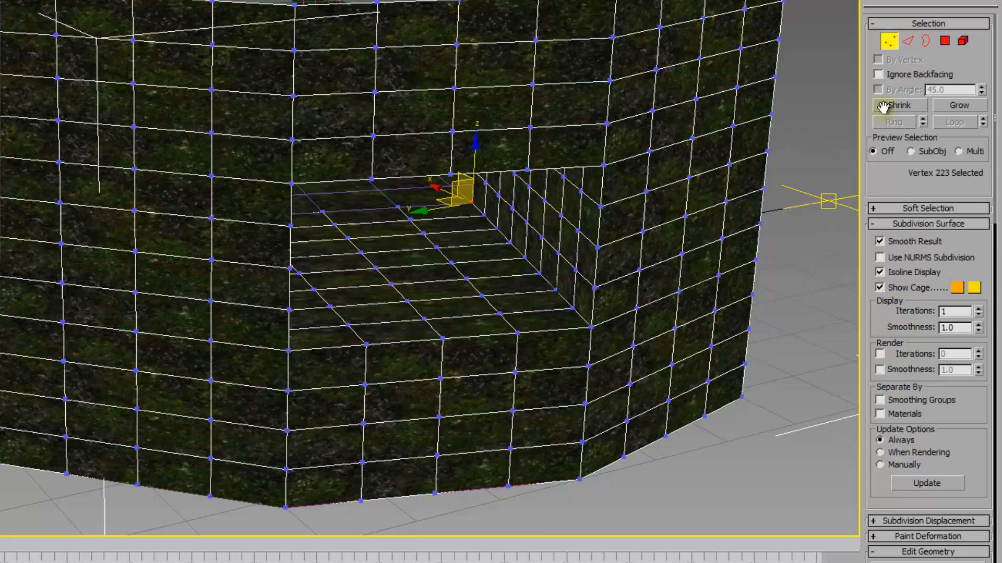
pyautogui.press('1')
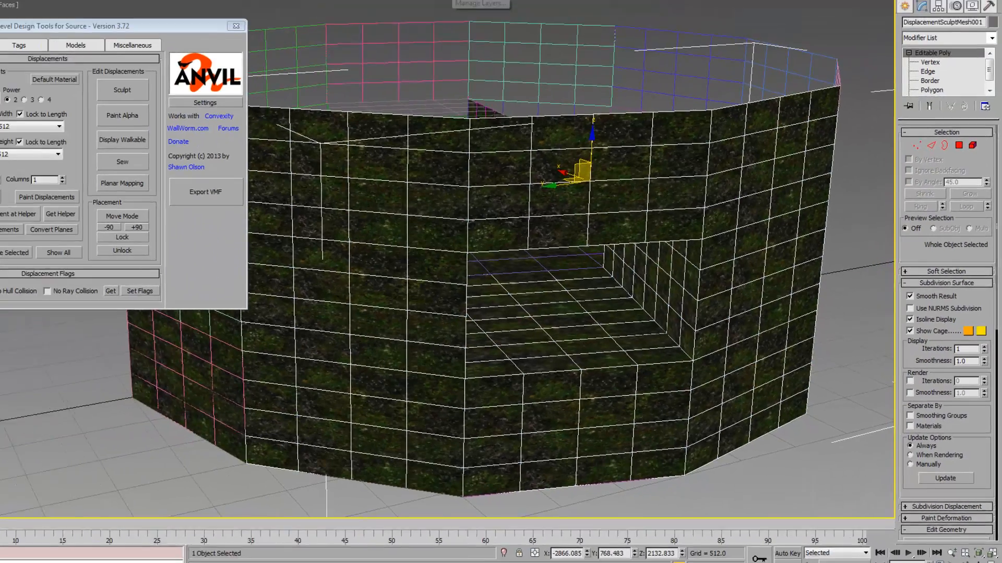
# Step: Move the Anvil window aside and start the freeform Relax/Soften brush on the sculpt mesh with a size of 480
pyautogui.click(523, 33)
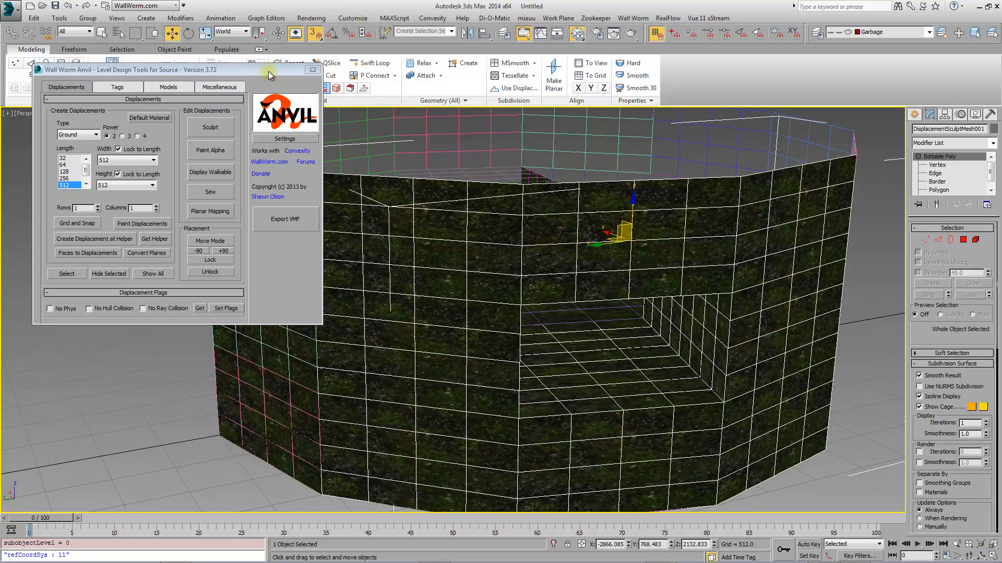
pyautogui.moveTo(268, 71); pyautogui.dragTo(999, 230)
pyautogui.click(115, 50)
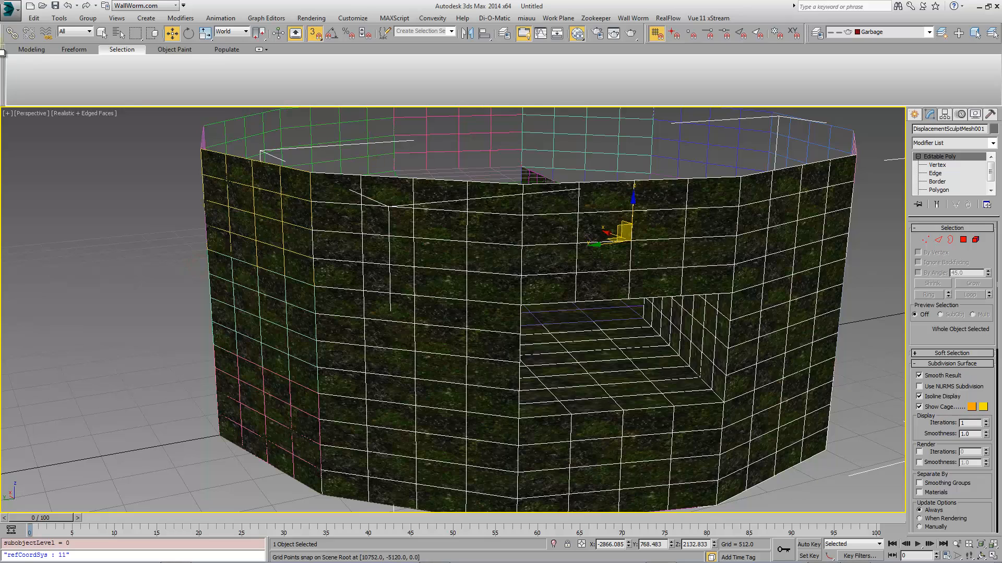
pyautogui.click(72, 49)
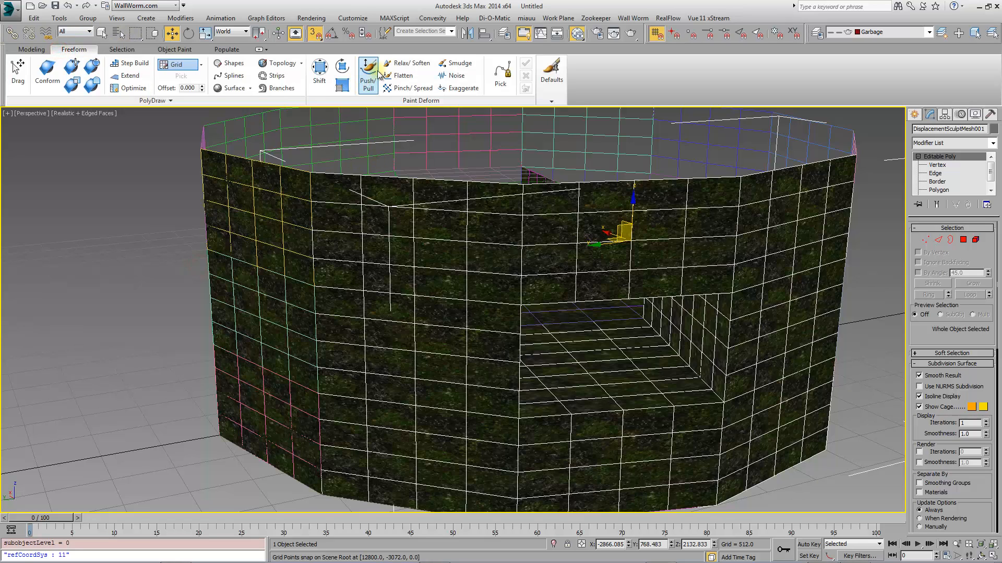
pyautogui.click(395, 62)
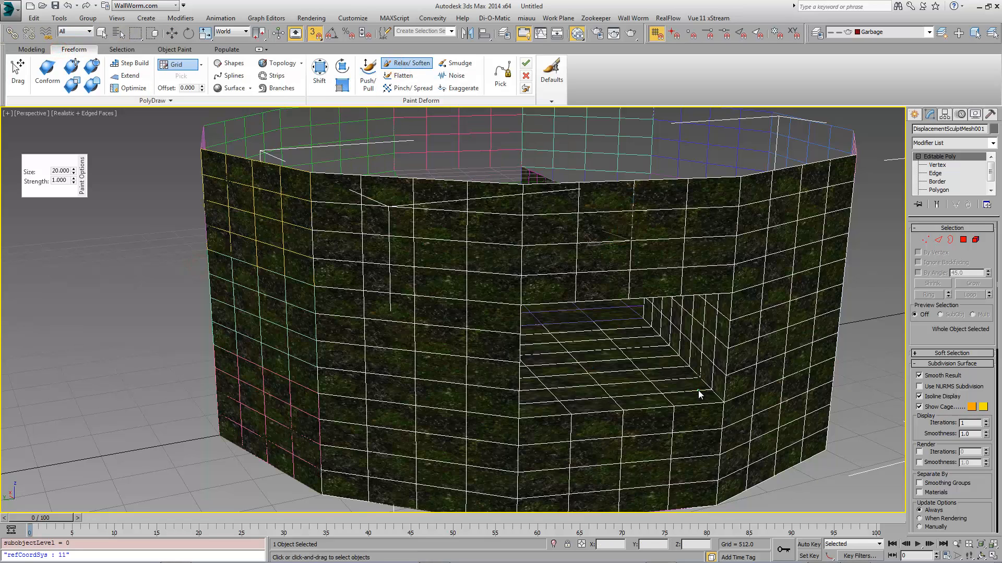
pyautogui.doubleClick(60, 171)
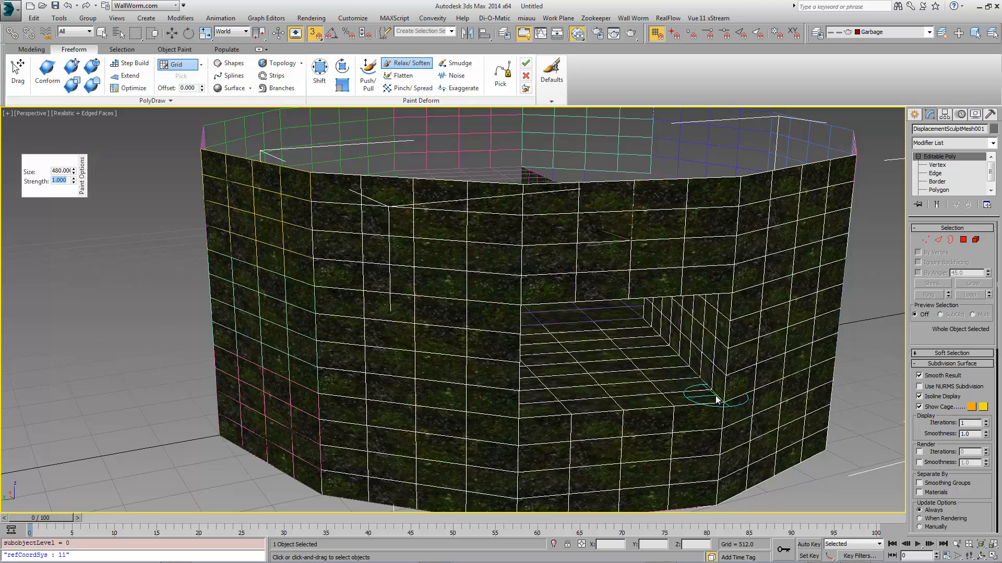
# Step: Relax the lower edge and both lower corners of the tunnel opening on the partial sculpt mesh
pyautogui.moveTo(717, 400)
pyautogui.mouseDown()
pyautogui.moveTo(722, 405)
pyautogui.moveTo(707, 391)
pyautogui.moveTo(724, 353)
pyautogui.moveTo(548, 396)
pyautogui.moveTo(521, 425)
pyautogui.moveTo(515, 364)
pyautogui.moveTo(540, 429)
pyautogui.moveTo(467, 376)
pyautogui.moveTo(564, 430)
pyautogui.moveTo(572, 423)
pyautogui.mouseUp()
pyautogui.keyDown('alt'); pyautogui.moveTo(572, 423); pyautogui.dragTo(544, 420, button='middle'); pyautogui.keyUp('alt')
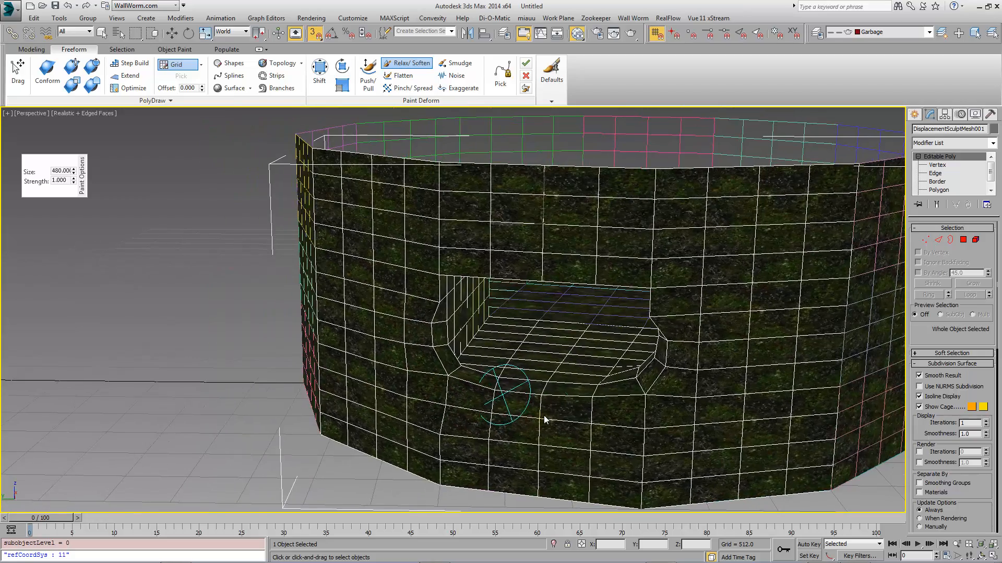
pyautogui.scroll(2, 483, 392)
pyautogui.keyDown('alt'); pyautogui.moveTo(478, 391); pyautogui.dragTo(460, 380, button='middle'); pyautogui.keyUp('alt')
pyautogui.moveTo(458, 368); pyautogui.dragTo(461, 313)
pyautogui.moveTo(490, 365)
pyautogui.keyDown('alt'); pyautogui.mouseDown(button='middle')
pyautogui.moveTo(543, 382)
pyautogui.moveTo(561, 355)
pyautogui.moveTo(668, 359)
pyautogui.mouseUp(button='middle'); pyautogui.keyUp('alt')
pyautogui.scroll(-2, 581, 357)
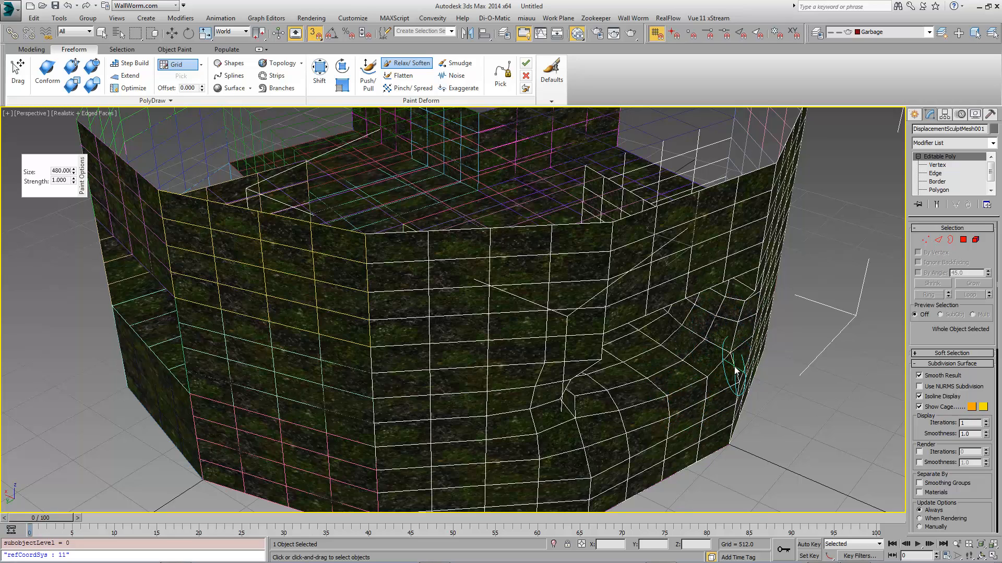
# Step: End the Relax/Soften brush and return the sculpt mesh to its separate, unsculpted displacement pieces
pyautogui.moveTo(978, 514); pyautogui.dragTo(997, 369)
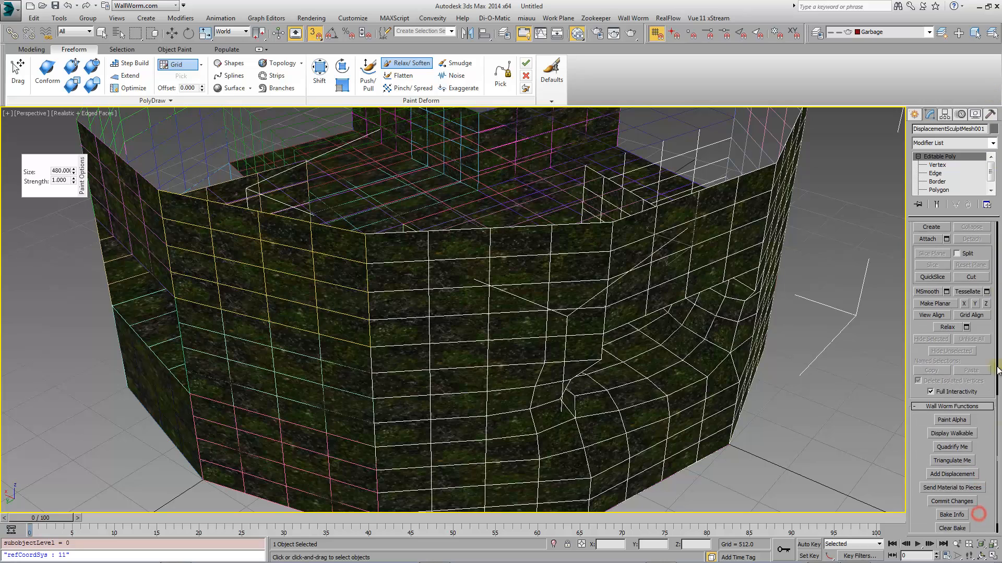
pyautogui.scroll(-1, 988, 486)
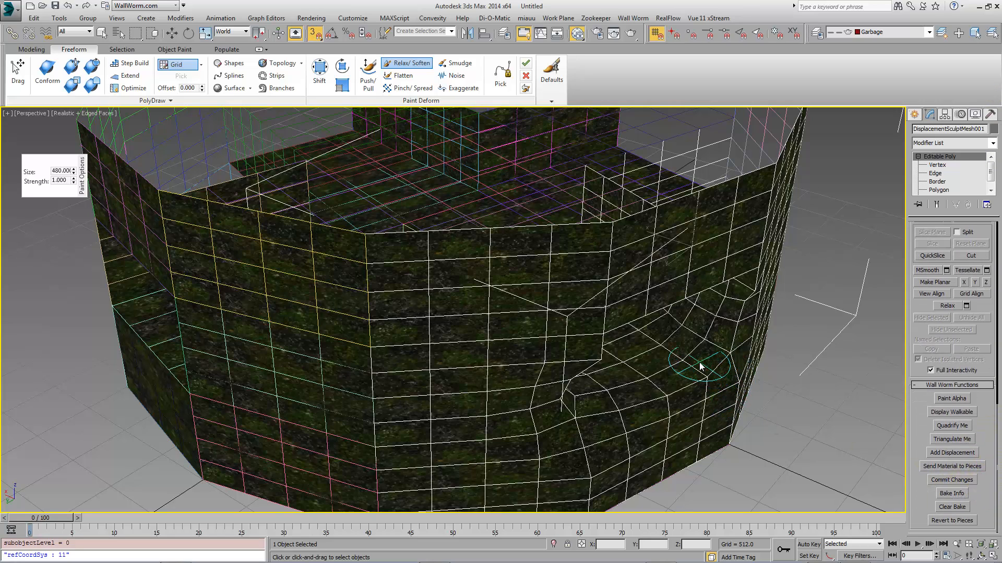
pyautogui.press('w')
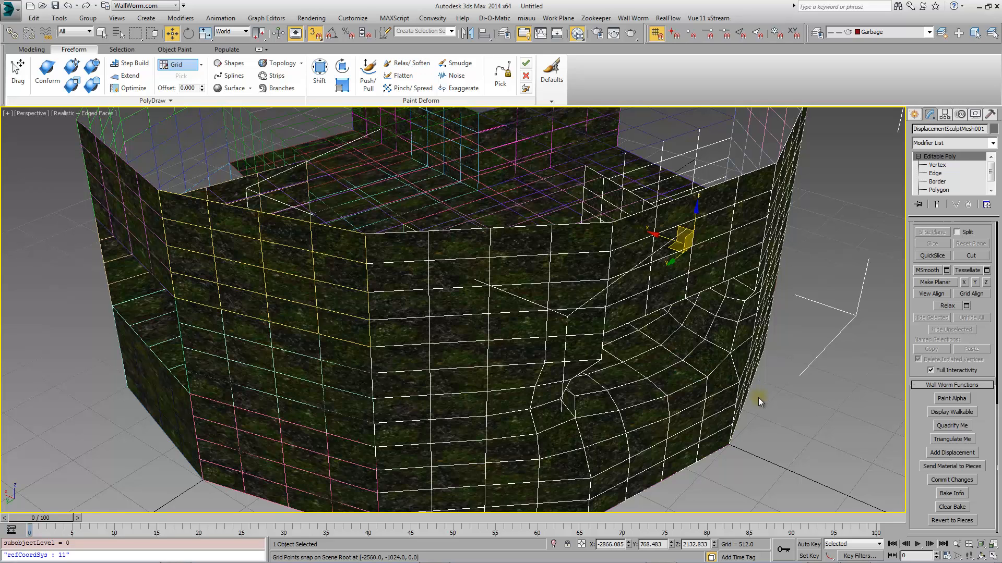
pyautogui.click(757, 398)
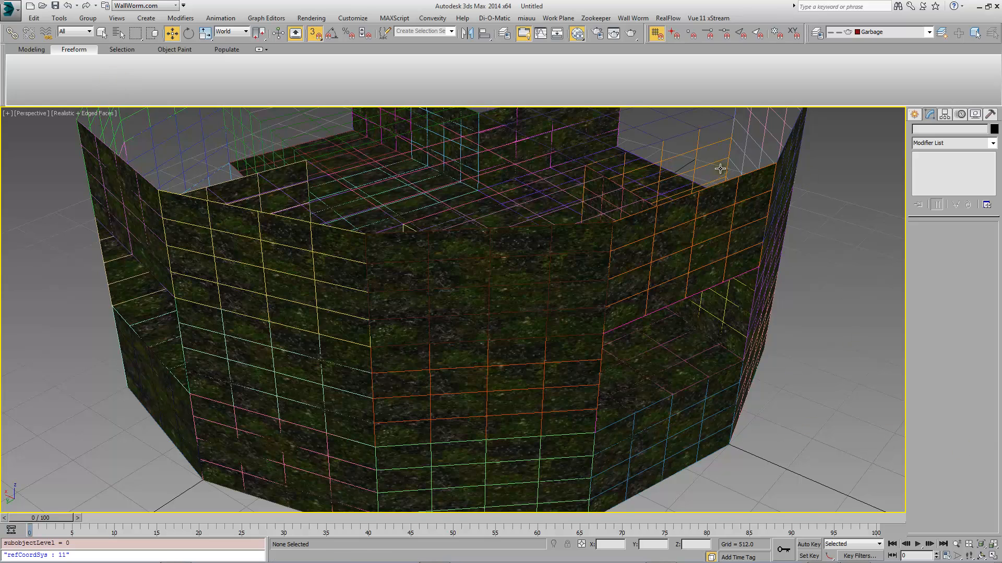
# Step: Bring back the Wall Worm Anvil window and create a sculpt mesh from all the displacements of the ring and tunnels
pyautogui.scroll(-5, 673, 282)
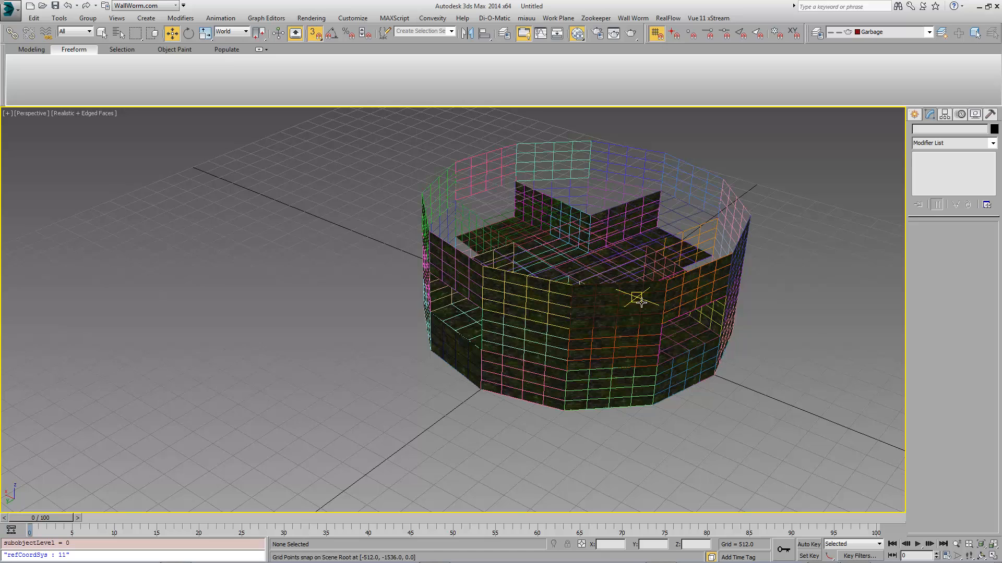
pyautogui.moveTo(637, 299); pyautogui.dragTo(618, 316, button='middle')
pyautogui.moveTo(895, 235); pyautogui.dragTo(149, 131)
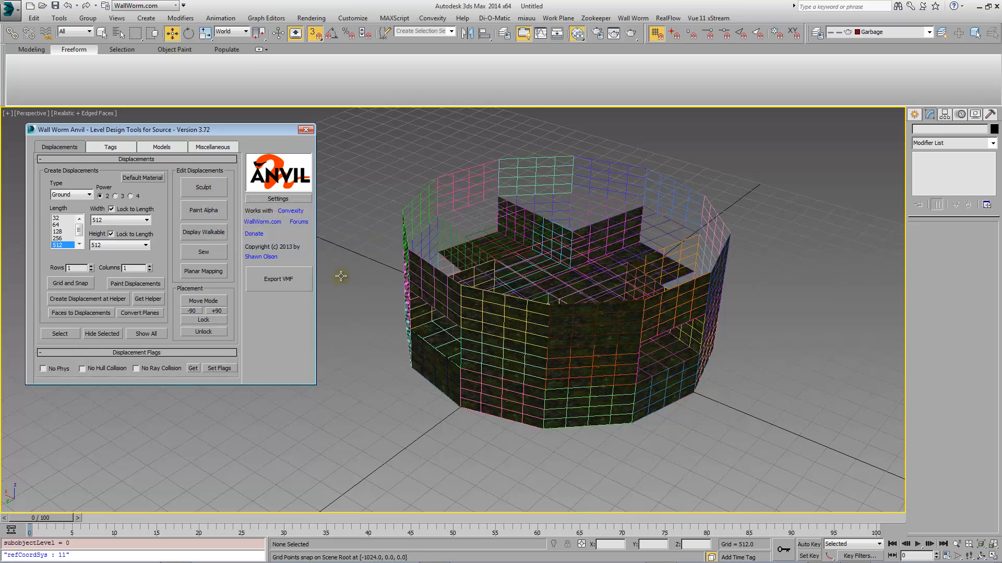
pyautogui.click(203, 187)
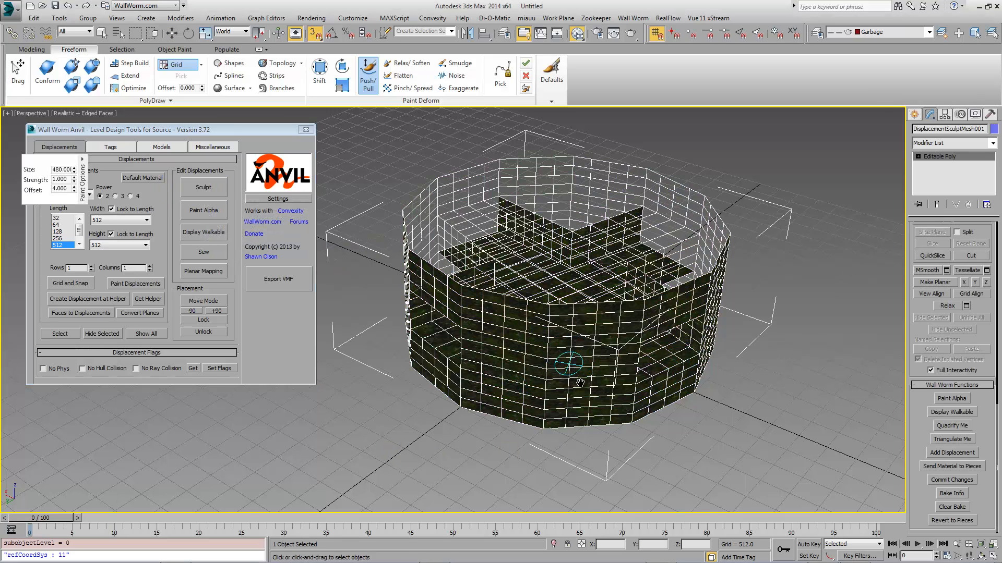
# Step: Round off one lower corner and the front floor edge of the tunnel opening with the Relax/Soften brush
pyautogui.scroll(4, 600, 396)
pyautogui.scroll(-2, 603, 398)
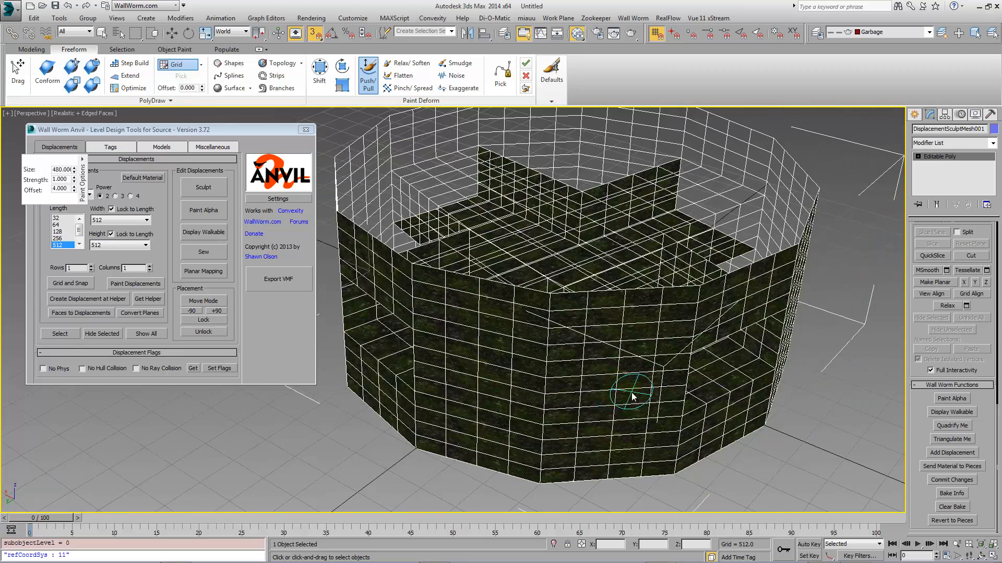
pyautogui.moveTo(632, 398)
pyautogui.keyDown('alt'); pyautogui.mouseDown(button='middle')
pyautogui.moveTo(581, 374)
pyautogui.moveTo(507, 361)
pyautogui.moveTo(530, 377)
pyautogui.mouseUp(button='middle'); pyautogui.keyUp('alt')
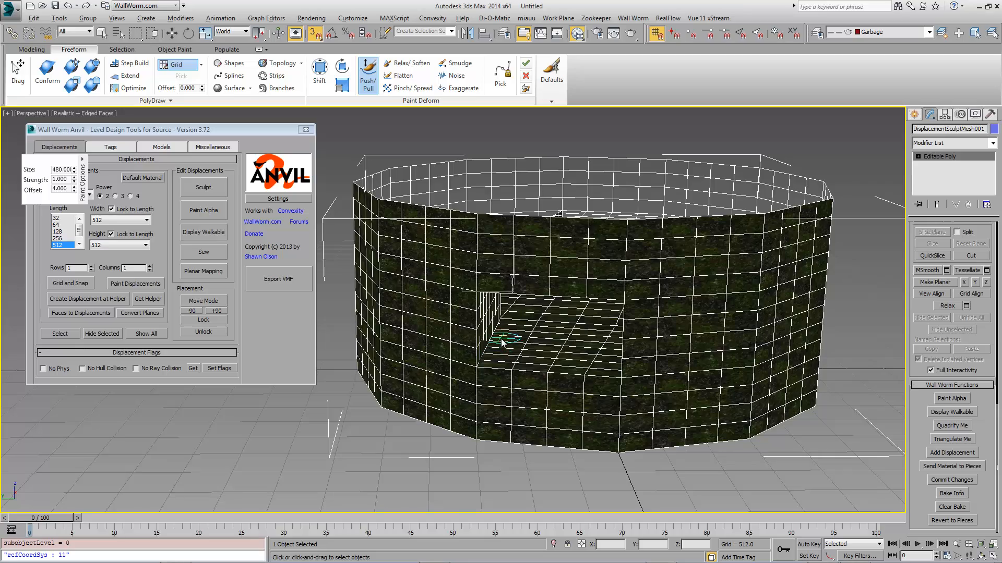
pyautogui.scroll(6, 516, 354)
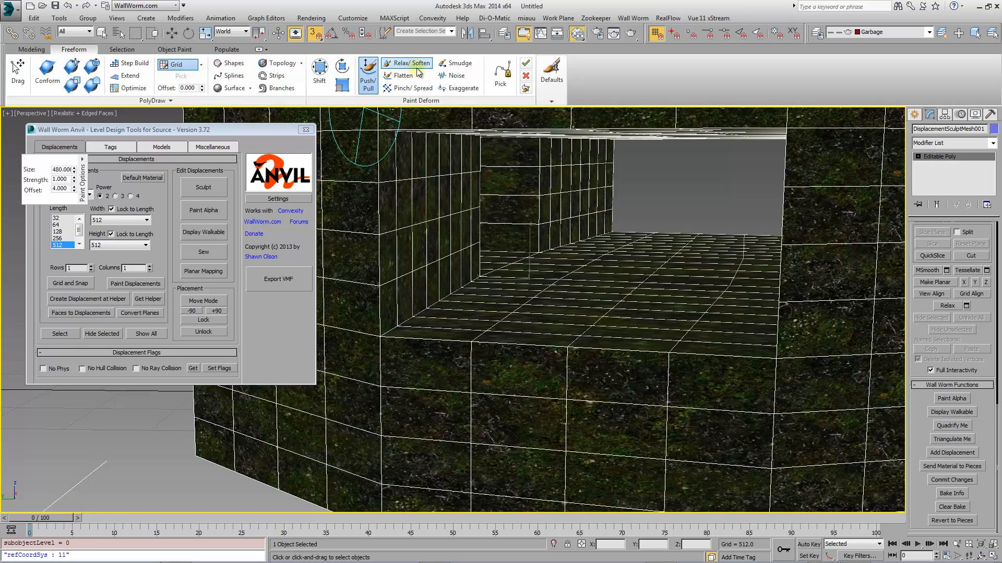
pyautogui.moveTo(455, 291)
pyautogui.mouseDown()
pyautogui.moveTo(406, 331)
pyautogui.moveTo(389, 329)
pyautogui.moveTo(471, 364)
pyautogui.moveTo(800, 340)
pyautogui.moveTo(782, 265)
pyautogui.moveTo(740, 324)
pyautogui.mouseUp()
pyautogui.click(396, 62)
pyautogui.moveTo(741, 324)
pyautogui.keyDown('alt'); pyautogui.mouseDown(button='middle')
pyautogui.moveTo(756, 324)
pyautogui.moveTo(666, 385)
pyautogui.moveTo(717, 371)
pyautogui.mouseUp(button='middle'); pyautogui.keyUp('alt')
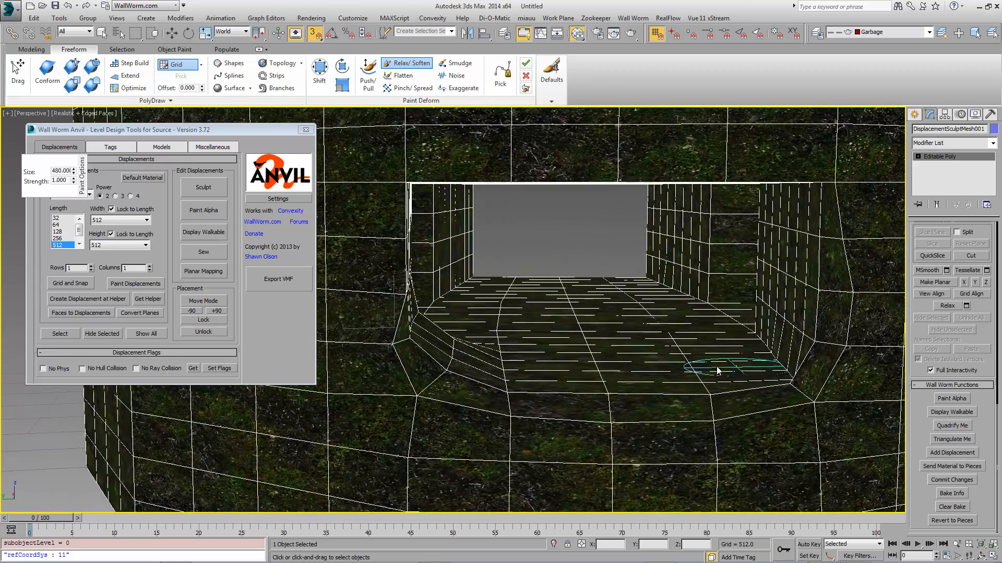
# Step: Move the Anvil window out of the way and relax the opposite lower corner of the tunnel opening
pyautogui.moveTo(171, 132); pyautogui.dragTo(1001, 132)
pyautogui.moveTo(793, 325)
pyautogui.mouseDown()
pyautogui.moveTo(763, 353)
pyautogui.moveTo(752, 345)
pyautogui.moveTo(612, 373)
pyautogui.moveTo(459, 355)
pyautogui.moveTo(453, 324)
pyautogui.mouseUp()
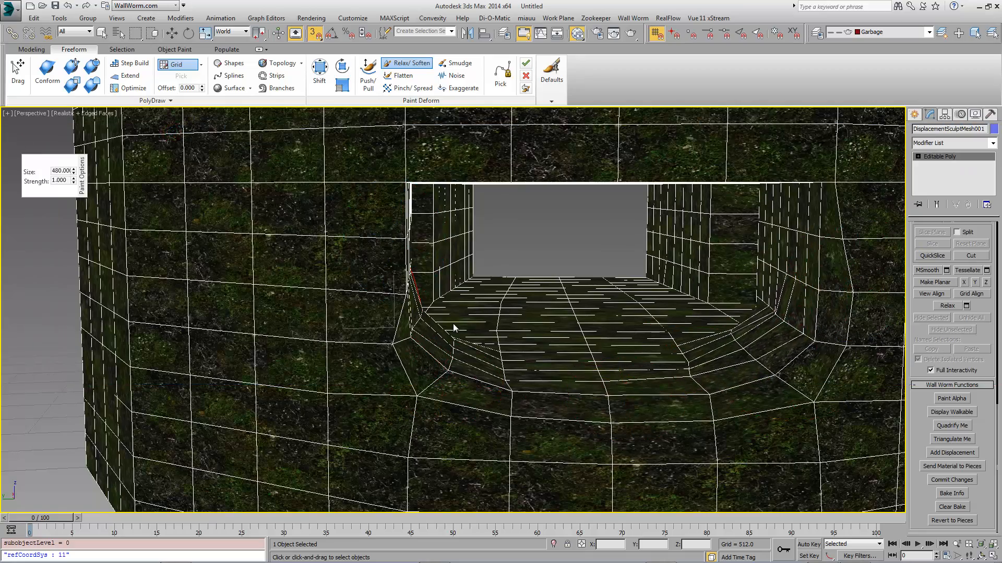
pyautogui.moveTo(474, 321)
pyautogui.keyDown('alt'); pyautogui.mouseDown(button='middle')
pyautogui.moveTo(464, 305)
pyautogui.moveTo(358, 270)
pyautogui.moveTo(384, 310)
pyautogui.mouseUp(button='middle'); pyautogui.keyUp('alt')
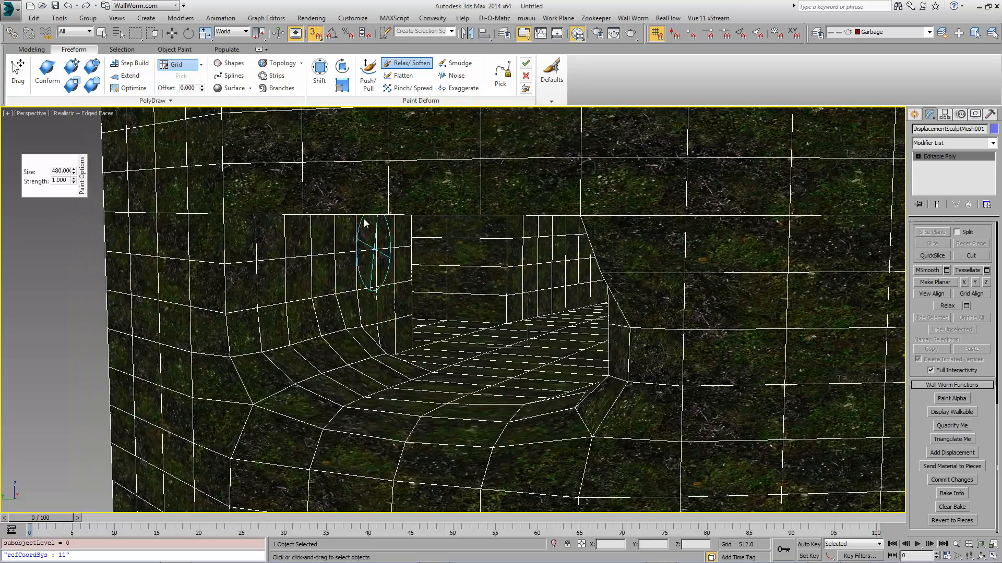
# Step: Relax the upper corner and side wall of the tunnel opening, and commit the sculpt mesh's changes to the displacements
pyautogui.moveTo(365, 224)
pyautogui.mouseDown()
pyautogui.moveTo(257, 228)
pyautogui.moveTo(269, 206)
pyautogui.moveTo(319, 246)
pyautogui.moveTo(369, 250)
pyautogui.moveTo(405, 226)
pyautogui.moveTo(418, 273)
pyautogui.mouseUp()
pyautogui.keyDown('alt'); pyautogui.moveTo(418, 273); pyautogui.dragTo(392, 253, button='middle'); pyautogui.keyUp('alt')
pyautogui.moveTo(392, 253)
pyautogui.mouseDown()
pyautogui.moveTo(403, 351)
pyautogui.moveTo(422, 353)
pyautogui.mouseUp()
pyautogui.moveTo(421, 353)
pyautogui.keyDown('alt'); pyautogui.mouseDown(button='middle')
pyautogui.moveTo(472, 372)
pyautogui.moveTo(462, 342)
pyautogui.mouseUp(button='middle'); pyautogui.keyUp('alt')
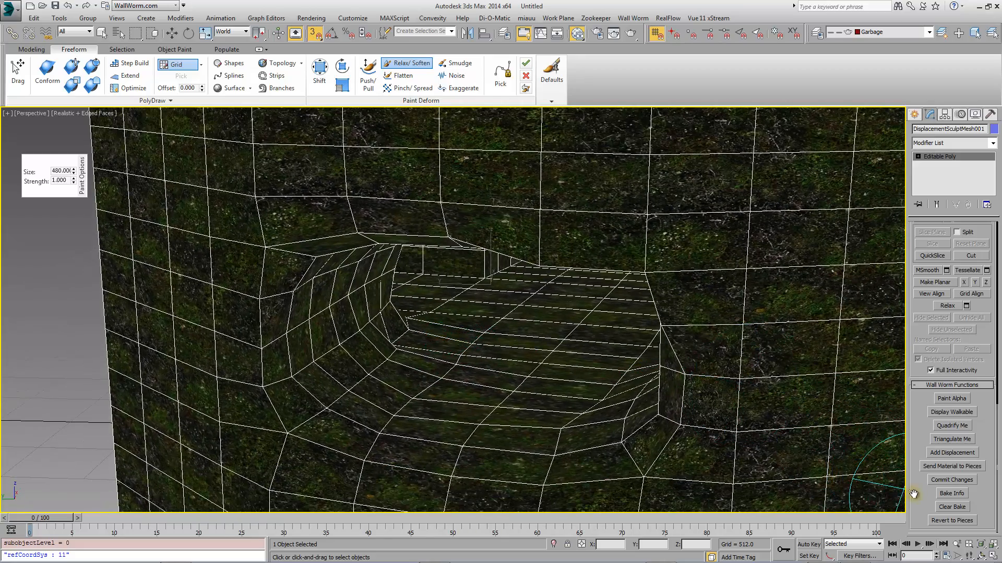
pyautogui.click(956, 481)
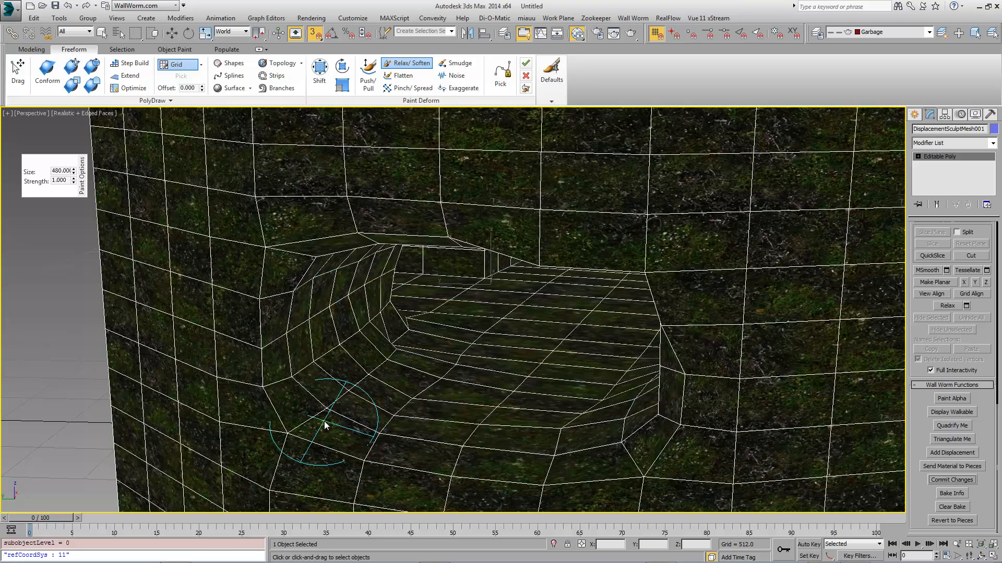
# Step: Relax the front part of the tunnel floor further, across its full width between the side walls
pyautogui.moveTo(514, 410); pyautogui.dragTo(474, 386, button='middle')
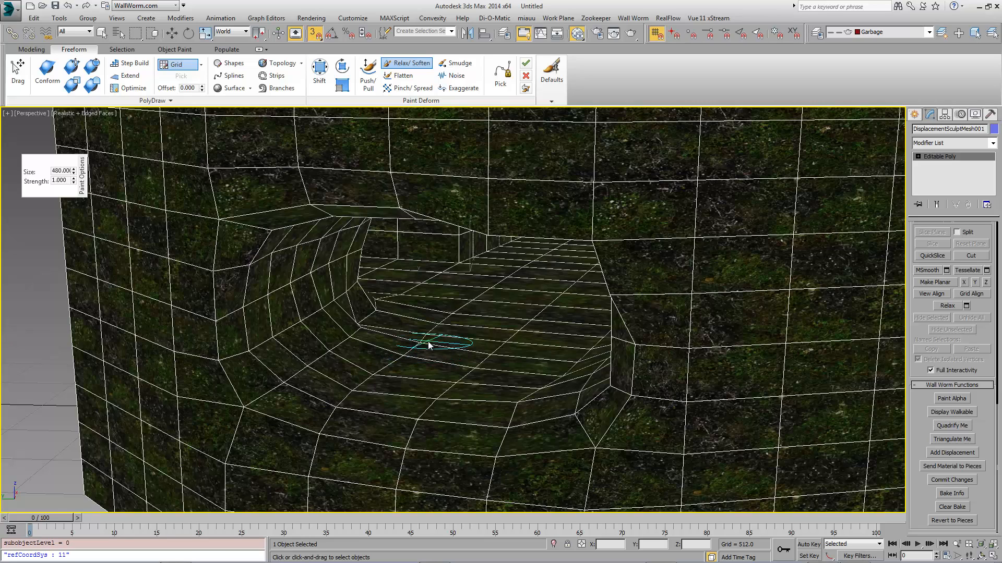
pyautogui.moveTo(427, 344)
pyautogui.mouseDown()
pyautogui.moveTo(358, 317)
pyautogui.moveTo(336, 414)
pyautogui.moveTo(611, 389)
pyautogui.moveTo(600, 384)
pyautogui.moveTo(612, 334)
pyautogui.mouseUp()
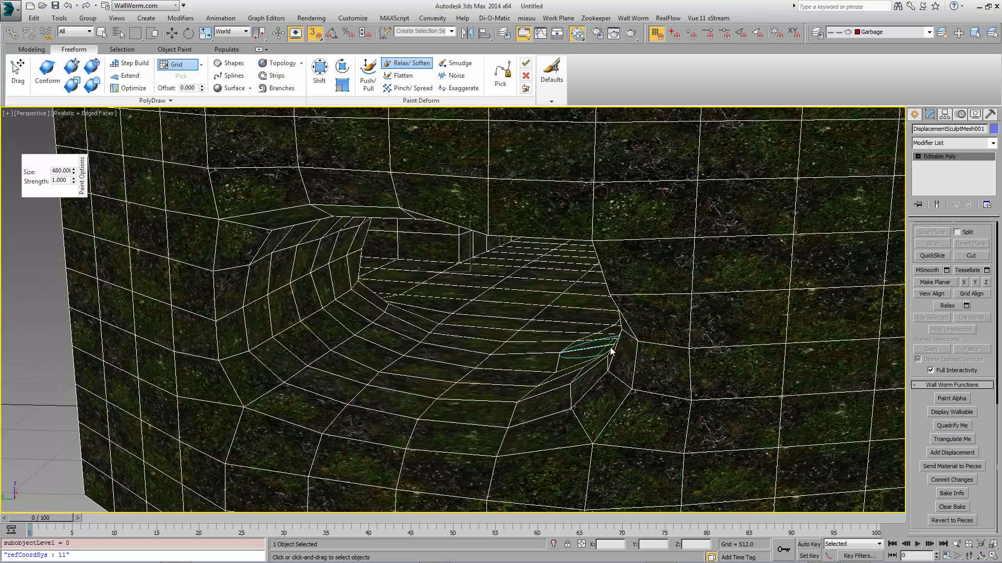
pyautogui.moveTo(615, 351)
pyautogui.keyDown('alt'); pyautogui.mouseDown(button='middle')
pyautogui.moveTo(644, 346)
pyautogui.moveTo(593, 351)
pyautogui.mouseUp(button='middle'); pyautogui.keyUp('alt')
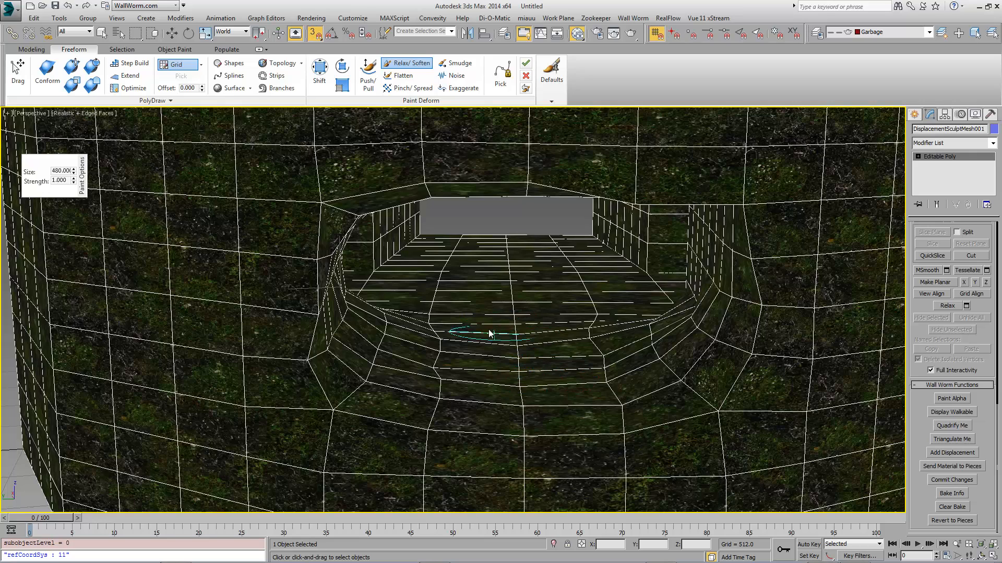
# Step: Start Paint Alpha on the sculpt mesh and paint the blend texture along the middle of the tunnel floor and its front lip
pyautogui.click(956, 398)
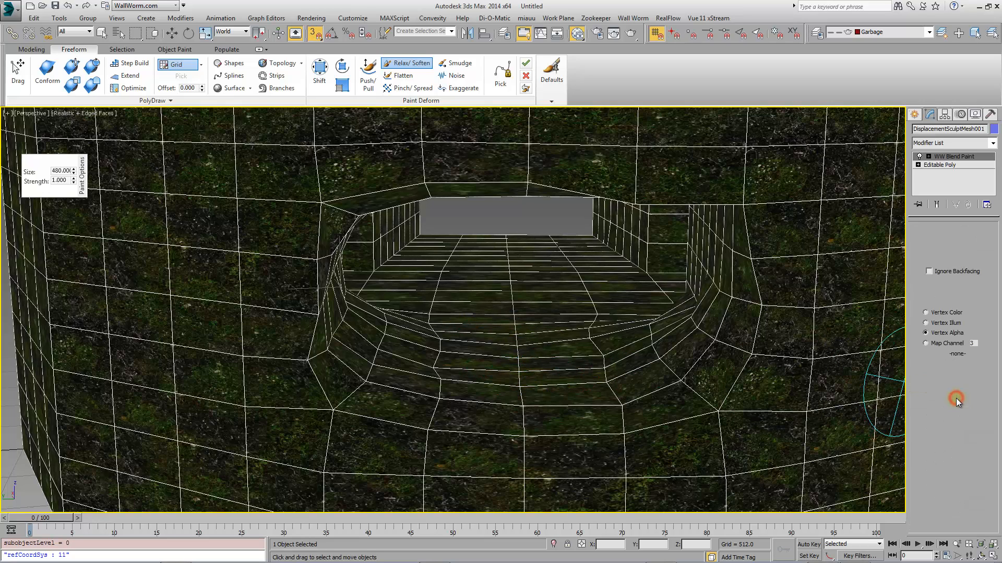
pyautogui.moveTo(529, 388)
pyautogui.mouseDown()
pyautogui.moveTo(499, 262)
pyautogui.moveTo(537, 358)
pyautogui.moveTo(523, 416)
pyautogui.moveTo(560, 416)
pyautogui.mouseUp()
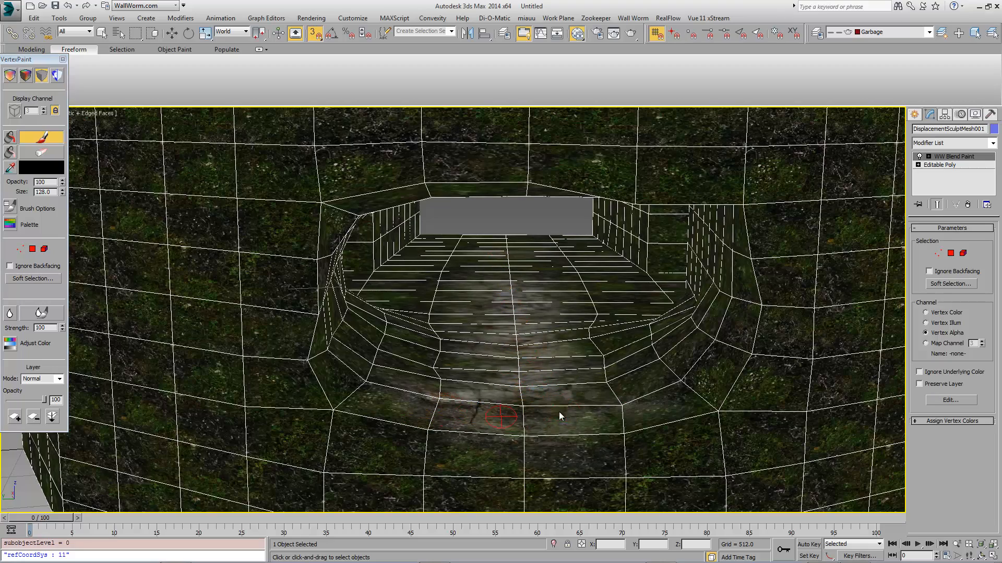
pyautogui.moveTo(554, 422)
pyautogui.keyDown('alt'); pyautogui.mouseDown(button='middle')
pyautogui.moveTo(463, 414)
pyautogui.moveTo(512, 412)
pyautogui.moveTo(459, 351)
pyautogui.mouseUp(button='middle'); pyautogui.keyUp('alt')
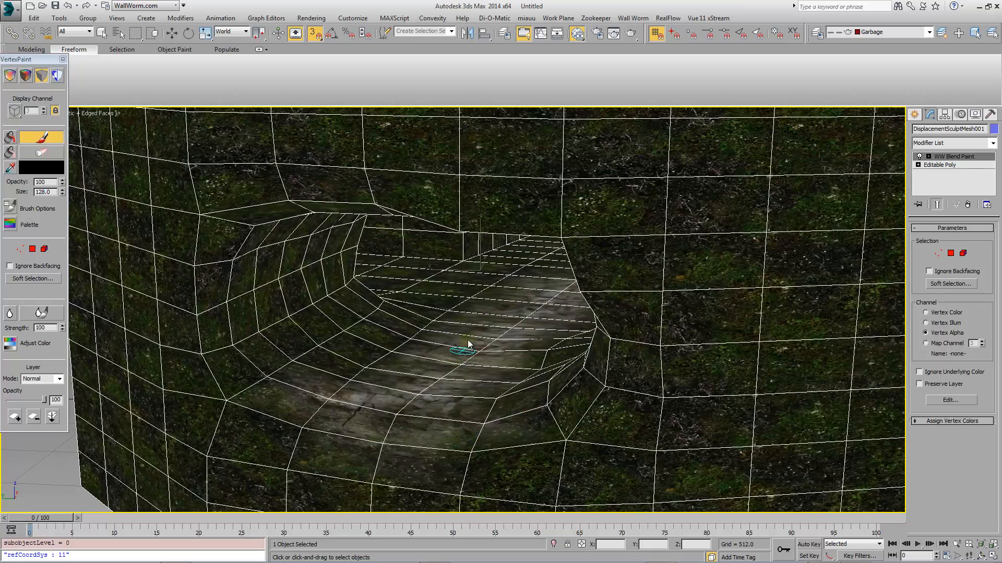
pyautogui.moveTo(459, 351)
pyautogui.mouseDown()
pyautogui.moveTo(418, 279)
pyautogui.moveTo(485, 320)
pyautogui.mouseUp()
pyautogui.keyDown('alt'); pyautogui.moveTo(485, 320); pyautogui.dragTo(537, 320, button='middle'); pyautogui.keyUp('alt')
pyautogui.moveTo(537, 320)
pyautogui.mouseDown()
pyautogui.moveTo(695, 291)
pyautogui.moveTo(625, 378)
pyautogui.mouseUp()
# Step: Paint the blend texture onto the middle of the tunnel ceiling and leave the paint brush
pyautogui.moveTo(625, 377)
pyautogui.keyDown('alt'); pyautogui.mouseDown(button='middle')
pyautogui.moveTo(600, 344)
pyautogui.moveTo(577, 387)
pyautogui.moveTo(530, 224)
pyautogui.mouseUp(button='middle'); pyautogui.keyUp('alt')
pyautogui.moveTo(530, 224)
pyautogui.mouseDown()
pyautogui.moveTo(559, 257)
pyautogui.moveTo(604, 273)
pyautogui.moveTo(616, 263)
pyautogui.mouseUp()
pyautogui.keyDown('alt'); pyautogui.moveTo(616, 263); pyautogui.dragTo(566, 270, button='middle'); pyautogui.keyUp('alt')
pyautogui.moveTo(547, 281)
pyautogui.mouseDown()
pyautogui.moveTo(530, 269)
pyautogui.moveTo(553, 277)
pyautogui.mouseUp()
pyautogui.keyDown('alt'); pyautogui.moveTo(553, 278); pyautogui.dragTo(559, 275, button='middle'); pyautogui.keyUp('alt')
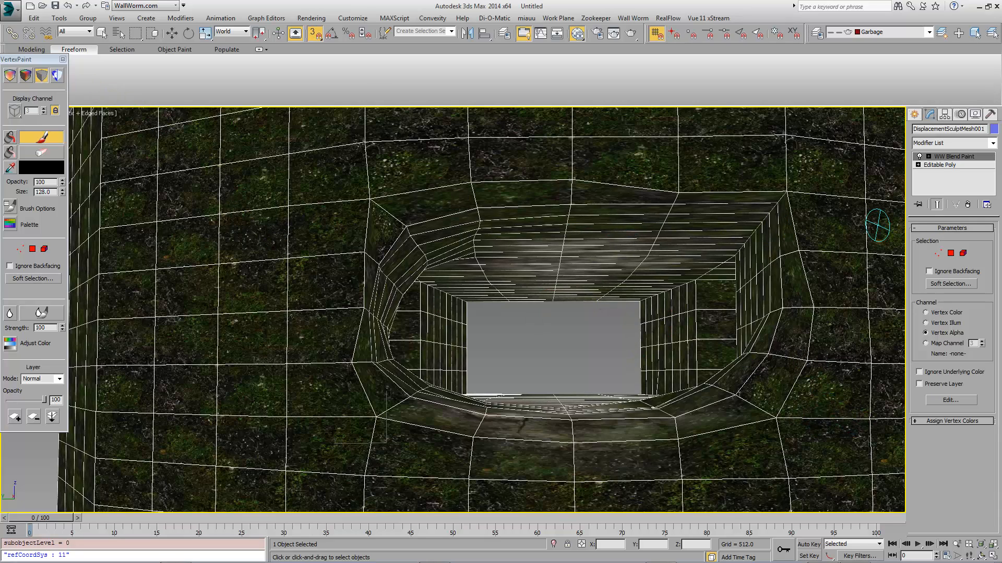
pyautogui.press('w')
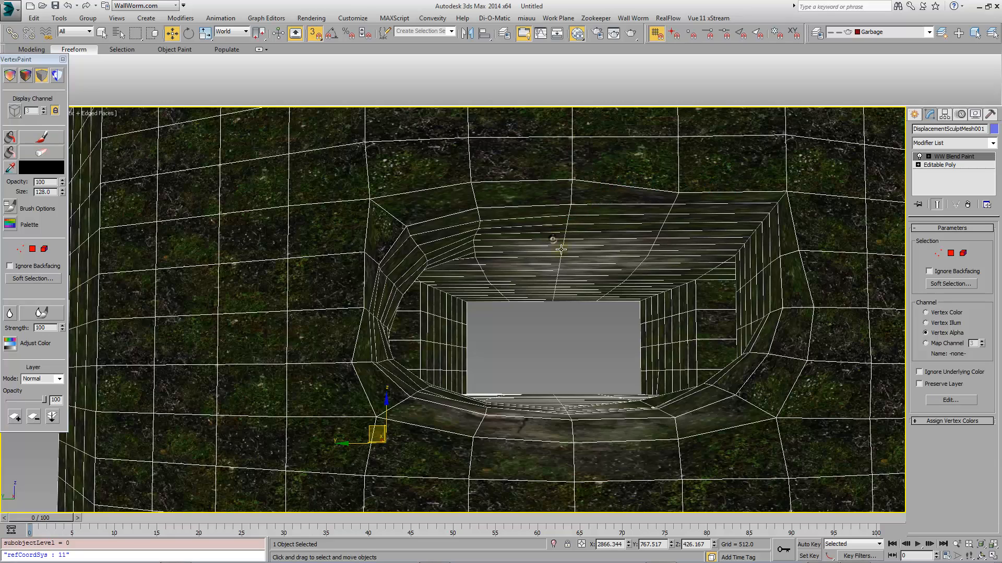
# Step: Convert the alpha-painted sculpt mesh to Editable Poly to collapse its blend paint modifier
pyautogui.rightClick(557, 245)
pyautogui.moveTo(595, 361)
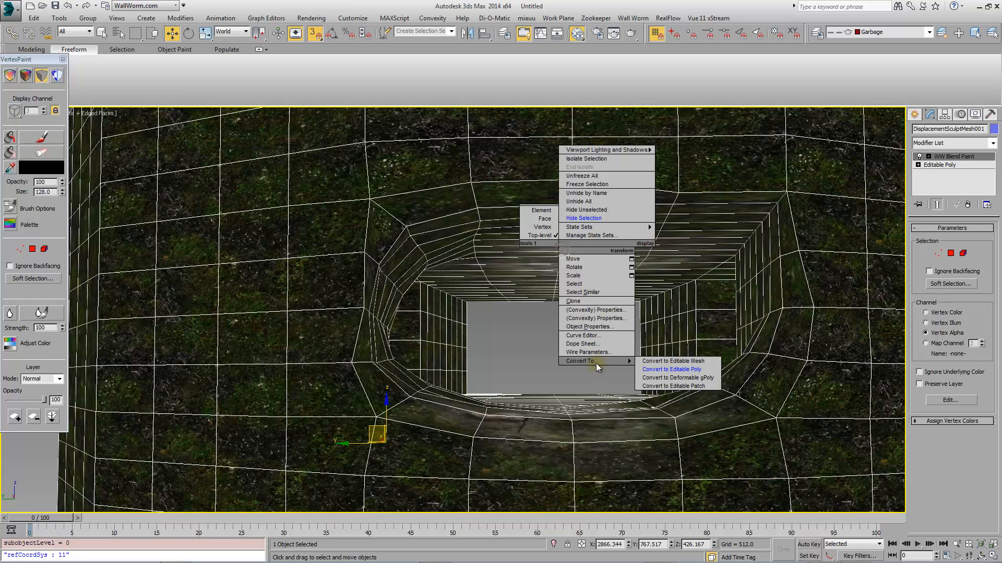
pyautogui.click(682, 369)
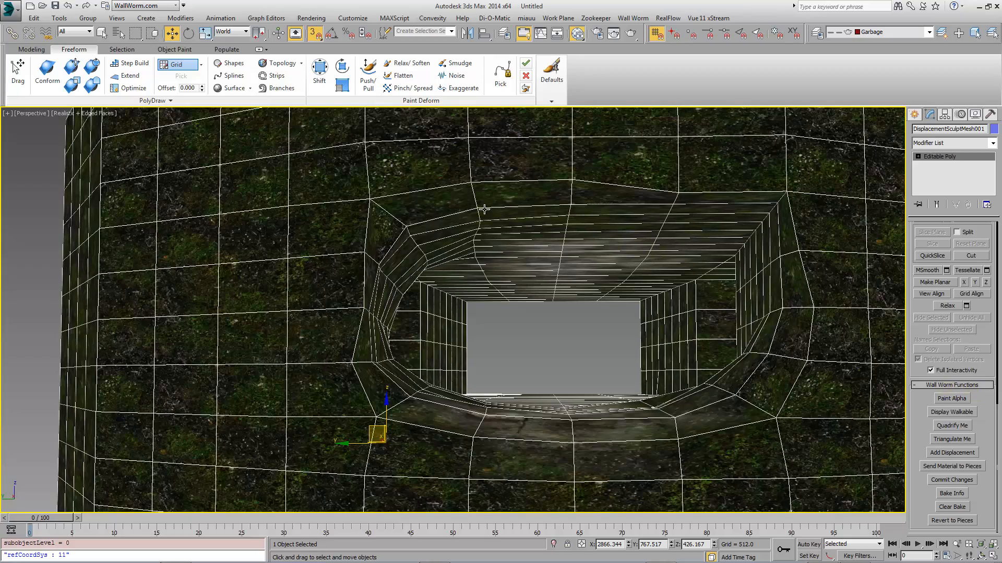
# Step: Relax the upper corner of the tunnel opening where the ceiling meets the side wall
pyautogui.moveTo(677, 291); pyautogui.dragTo(682, 320, button='middle')
pyautogui.click(407, 62)
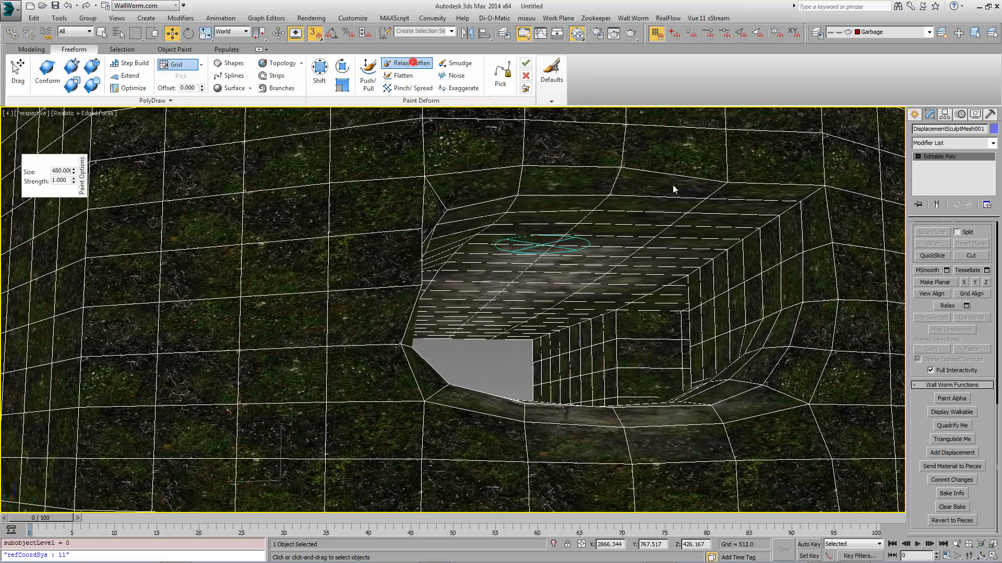
pyautogui.moveTo(762, 227)
pyautogui.mouseDown()
pyautogui.moveTo(699, 269)
pyautogui.moveTo(560, 292)
pyautogui.mouseUp()
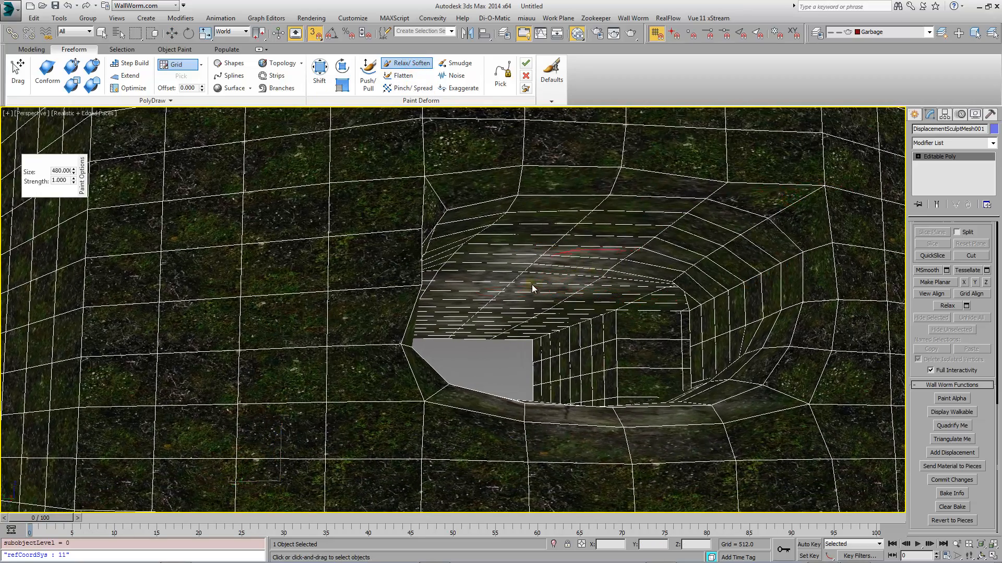
# Step: Paint noise onto both sides of the tunnel floor with a brush size of about 592 and strength of about 60.4
pyautogui.click(447, 77)
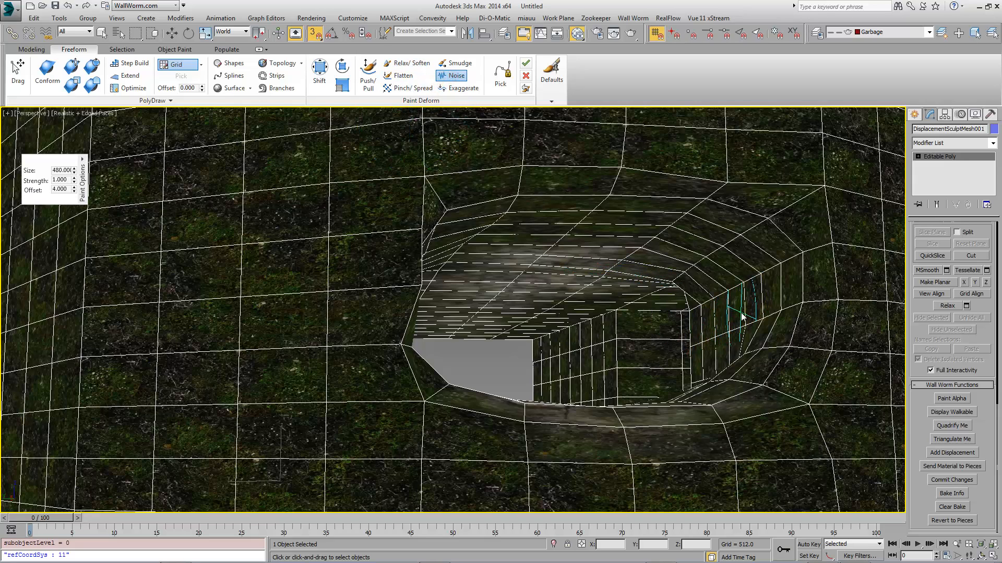
pyautogui.keyDown('alt'); pyautogui.keyDown('shift'); pyautogui.moveTo(738, 317); pyautogui.dragTo(688, 54); pyautogui.keyUp('shift'); pyautogui.keyUp('alt')
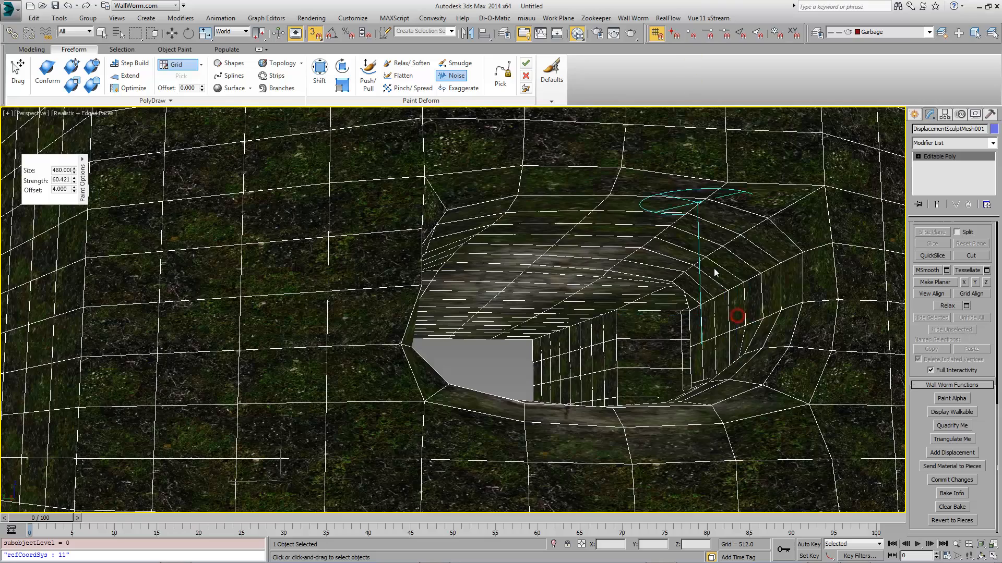
pyautogui.keyDown('ctrl'); pyautogui.keyDown('shift'); pyautogui.moveTo(713, 10); pyautogui.dragTo(713, 10); pyautogui.keyUp('shift'); pyautogui.keyUp('ctrl')
pyautogui.keyDown('ctrl'); pyautogui.keyDown('shift'); pyautogui.moveTo(724, 305); pyautogui.dragTo(707, 37); pyautogui.keyUp('shift'); pyautogui.keyUp('ctrl')
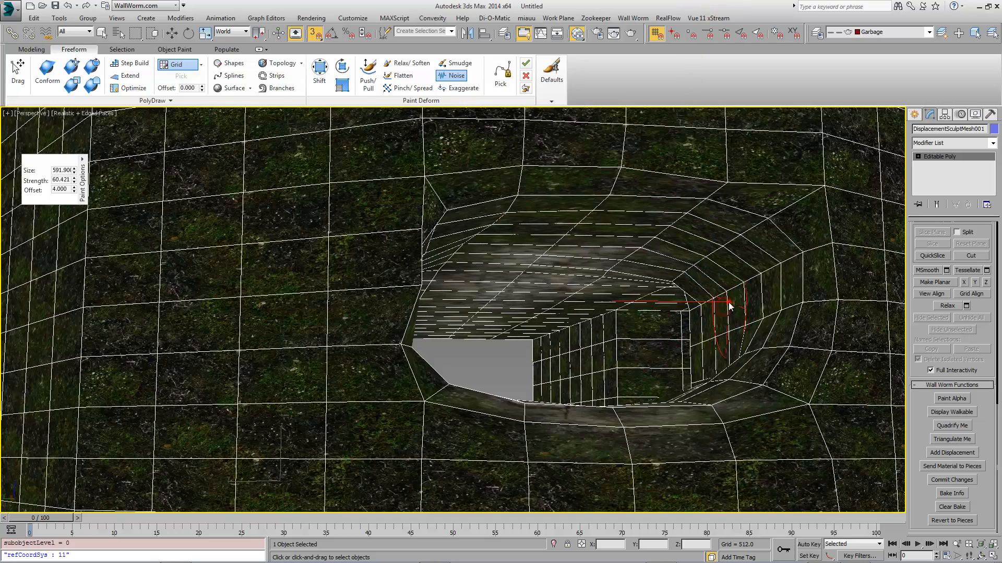
pyautogui.keyDown('alt'); pyautogui.moveTo(624, 360); pyautogui.dragTo(615, 418, button='middle'); pyautogui.keyUp('alt')
pyautogui.moveTo(614, 444)
pyautogui.mouseDown()
pyautogui.moveTo(615, 464)
pyautogui.moveTo(656, 471)
pyautogui.mouseUp()
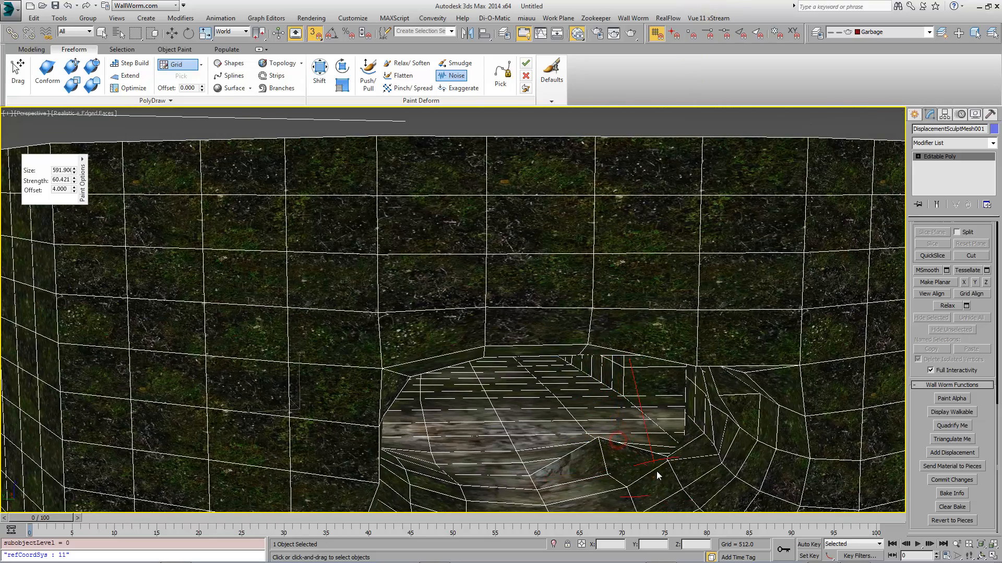
pyautogui.moveTo(607, 447)
pyautogui.keyDown('alt'); pyautogui.mouseDown(button='middle')
pyautogui.moveTo(562, 438)
pyautogui.moveTo(542, 421)
pyautogui.mouseUp(button='middle'); pyautogui.keyUp('alt')
pyautogui.moveTo(457, 419); pyautogui.dragTo(490, 414)
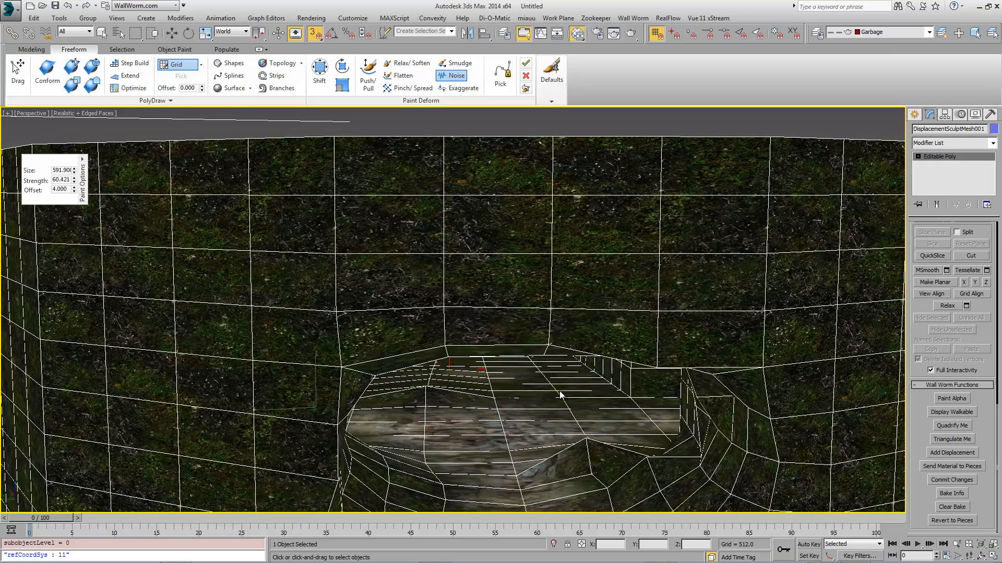
pyautogui.moveTo(558, 391); pyautogui.dragTo(570, 394, button='middle')
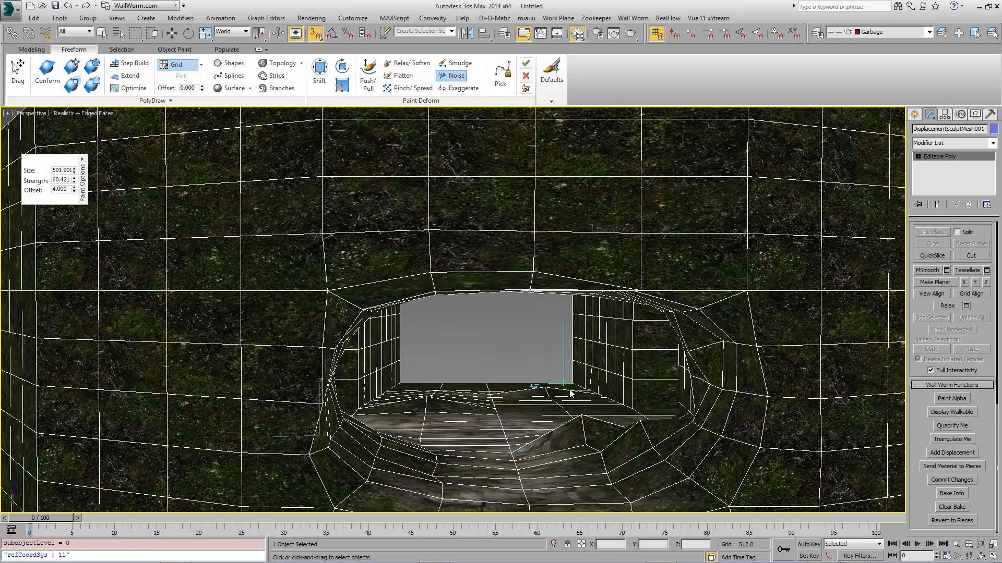
pyautogui.moveTo(589, 395); pyautogui.dragTo(610, 406)
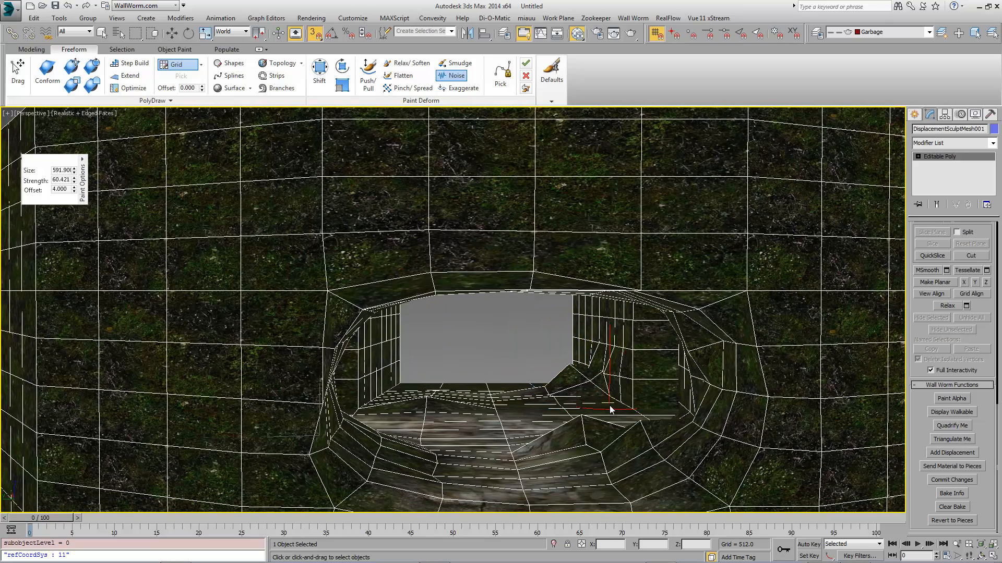
# Step: Relax the noisy floor edges and both side walls inside the tunnel with the Relax/Soften brush
pyautogui.click(401, 64)
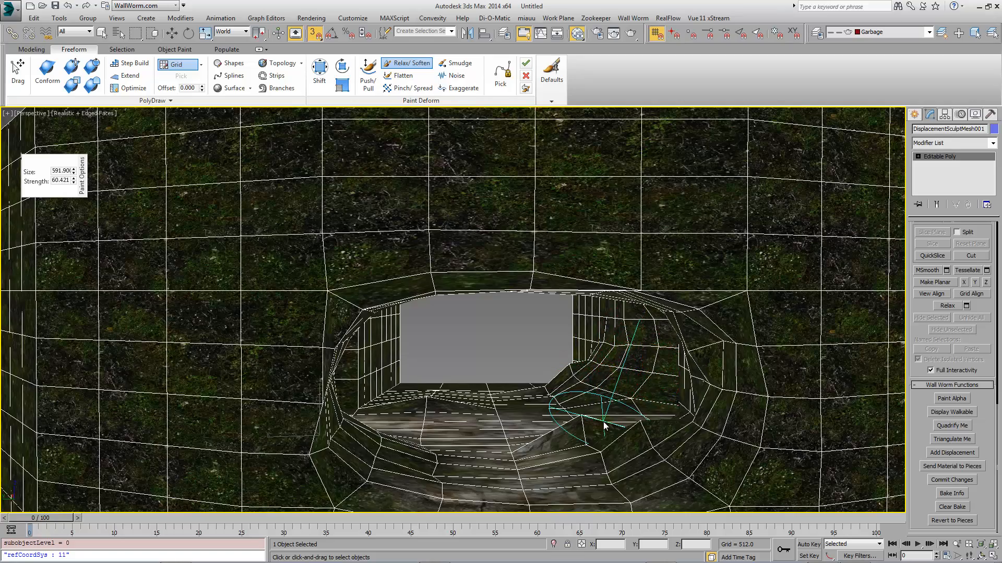
pyautogui.moveTo(604, 422)
pyautogui.keyDown('ctrl'); pyautogui.keyDown('alt'); pyautogui.mouseDown(button='middle')
pyautogui.moveTo(559, 207)
pyautogui.moveTo(340, 557)
pyautogui.moveTo(313, 326)
pyautogui.moveTo(530, 297)
pyautogui.moveTo(615, 300)
pyautogui.mouseUp(button='middle'); pyautogui.keyUp('alt'); pyautogui.keyUp('ctrl')
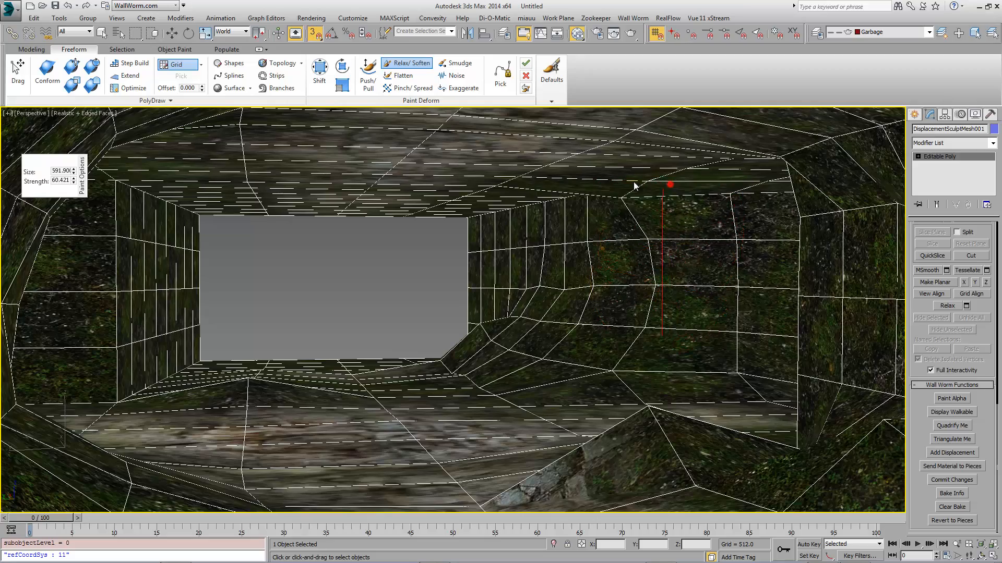
pyautogui.moveTo(600, 214)
pyautogui.mouseDown(button='middle')
pyautogui.moveTo(576, 207)
pyautogui.moveTo(497, 286)
pyautogui.mouseUp(button='middle')
pyautogui.moveTo(347, 236)
pyautogui.mouseDown()
pyautogui.moveTo(306, 219)
pyautogui.moveTo(312, 319)
pyautogui.moveTo(294, 413)
pyautogui.moveTo(337, 397)
pyautogui.mouseUp()
pyautogui.moveTo(337, 397)
pyautogui.keyDown('alt'); pyautogui.mouseDown(button='middle')
pyautogui.moveTo(435, 394)
pyautogui.moveTo(500, 367)
pyautogui.mouseUp(button='middle'); pyautogui.keyUp('alt')
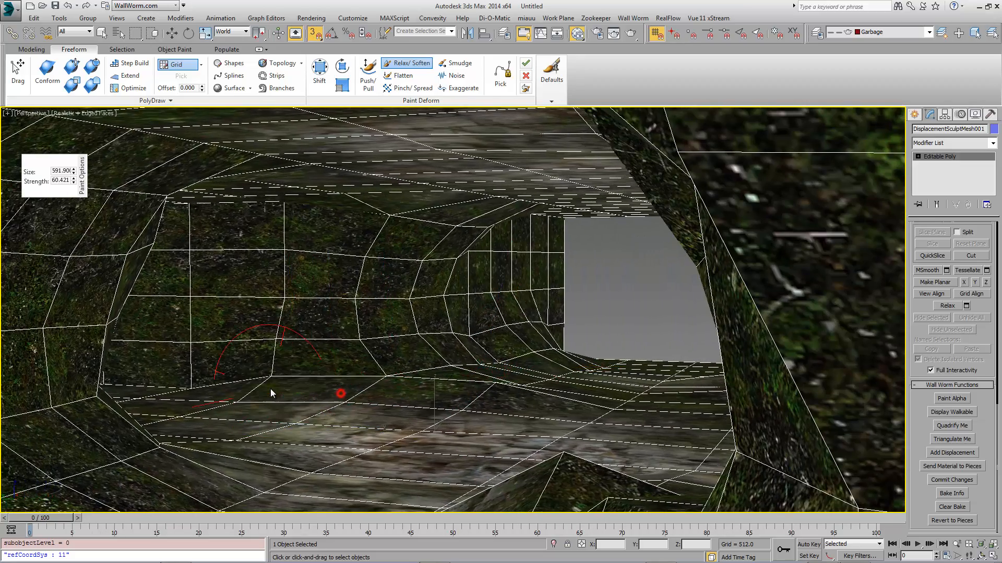
pyautogui.moveTo(270, 389); pyautogui.dragTo(263, 385)
# Step: Relax the lower corner at the tunnel's far end and the upper corners along its ceiling
pyautogui.moveTo(263, 385)
pyautogui.keyDown('alt'); pyautogui.mouseDown(button='middle')
pyautogui.moveTo(429, 401)
pyautogui.moveTo(353, 218)
pyautogui.moveTo(45, 513)
pyautogui.moveTo(11, 452)
pyautogui.mouseUp(button='middle'); pyautogui.keyUp('alt')
pyautogui.moveTo(250, 404)
pyautogui.keyDown('alt'); pyautogui.mouseDown(button='middle')
pyautogui.moveTo(199, 414)
pyautogui.moveTo(256, 371)
pyautogui.mouseUp(button='middle'); pyautogui.keyUp('alt')
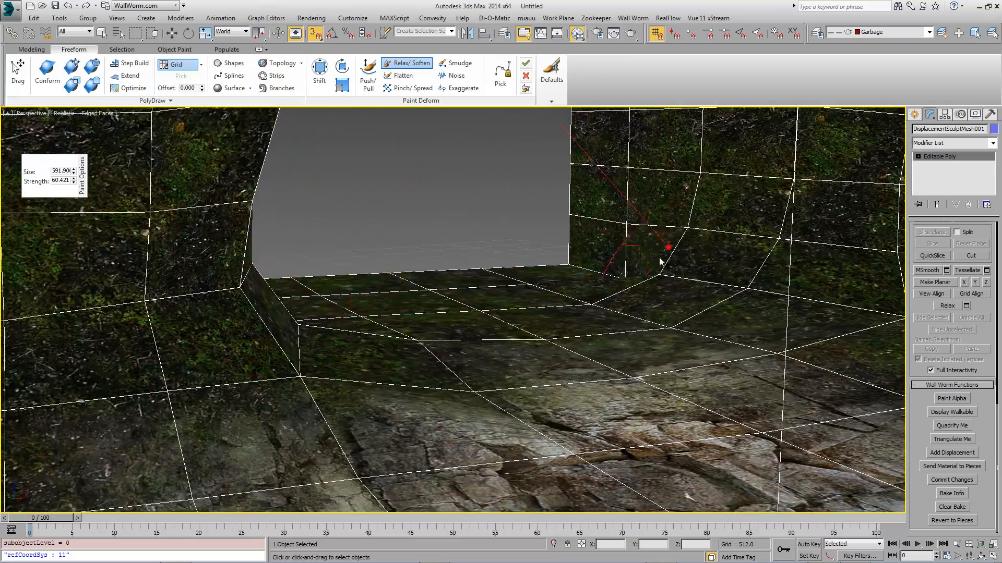
pyautogui.moveTo(660, 261)
pyautogui.mouseDown()
pyautogui.moveTo(603, 239)
pyautogui.moveTo(593, 212)
pyautogui.moveTo(656, 163)
pyautogui.moveTo(825, 261)
pyautogui.mouseUp()
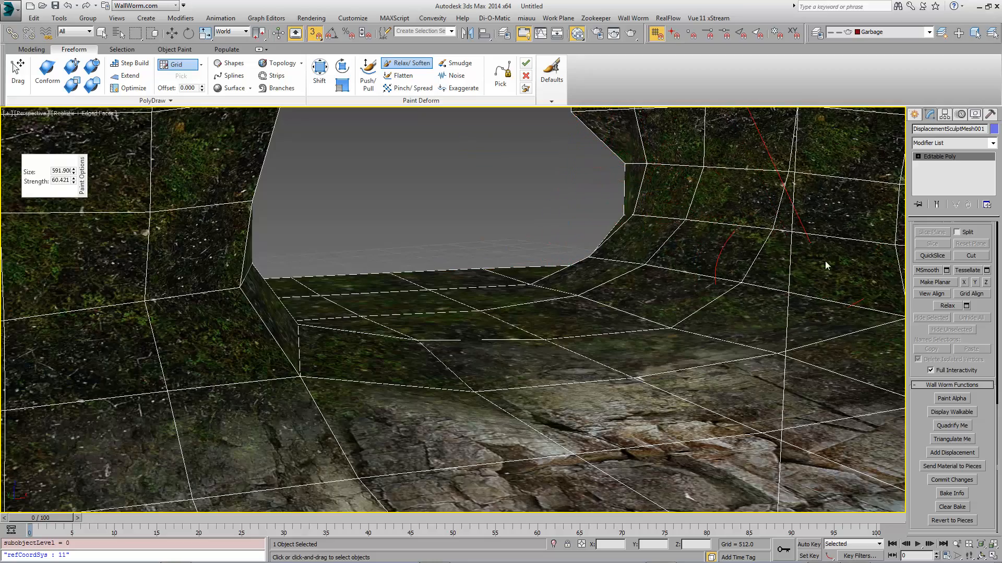
pyautogui.keyDown('alt'); pyautogui.moveTo(825, 260); pyautogui.dragTo(651, 369, button='middle'); pyautogui.keyUp('alt')
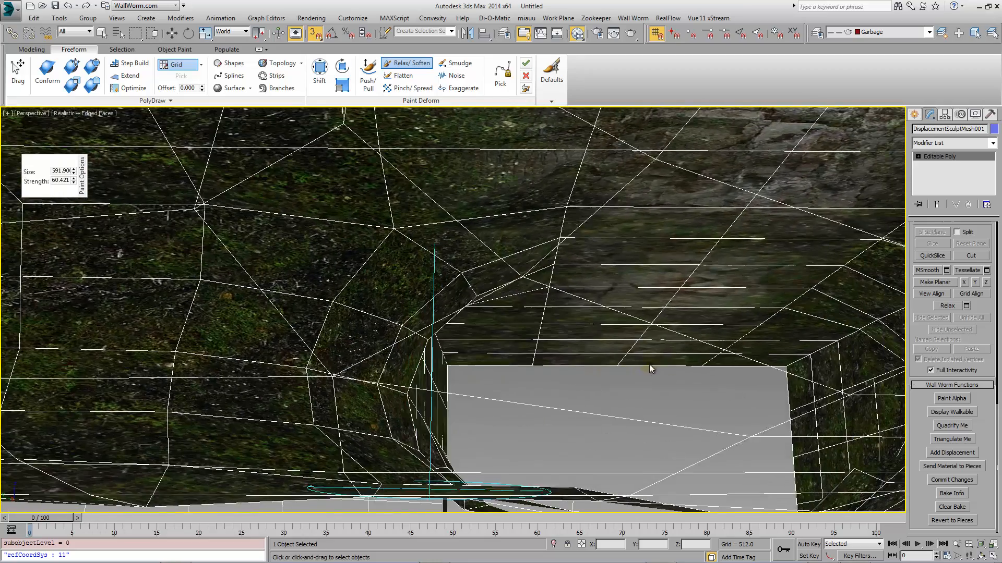
pyautogui.moveTo(657, 248)
pyautogui.mouseDown()
pyautogui.moveTo(525, 277)
pyautogui.moveTo(454, 379)
pyautogui.mouseUp()
pyautogui.moveTo(454, 378)
pyautogui.keyDown('alt'); pyautogui.mouseDown(button='middle')
pyautogui.moveTo(512, 398)
pyautogui.moveTo(438, 378)
pyautogui.mouseUp(button='middle'); pyautogui.keyUp('alt')
pyautogui.moveTo(818, 384); pyautogui.dragTo(665, 394)
# Step: Relax the remaining sharp corners around the tunnel's inner end, and leave the Relax/Soften brush
pyautogui.scroll(5, 664, 394)
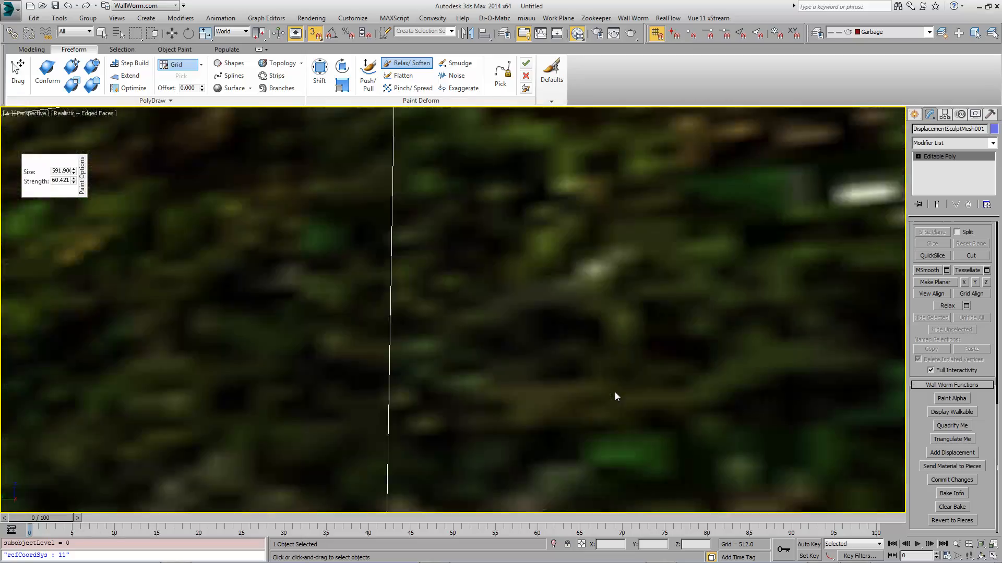
pyautogui.scroll(-6, 615, 394)
pyautogui.moveTo(630, 402); pyautogui.dragTo(488, 415, button='middle')
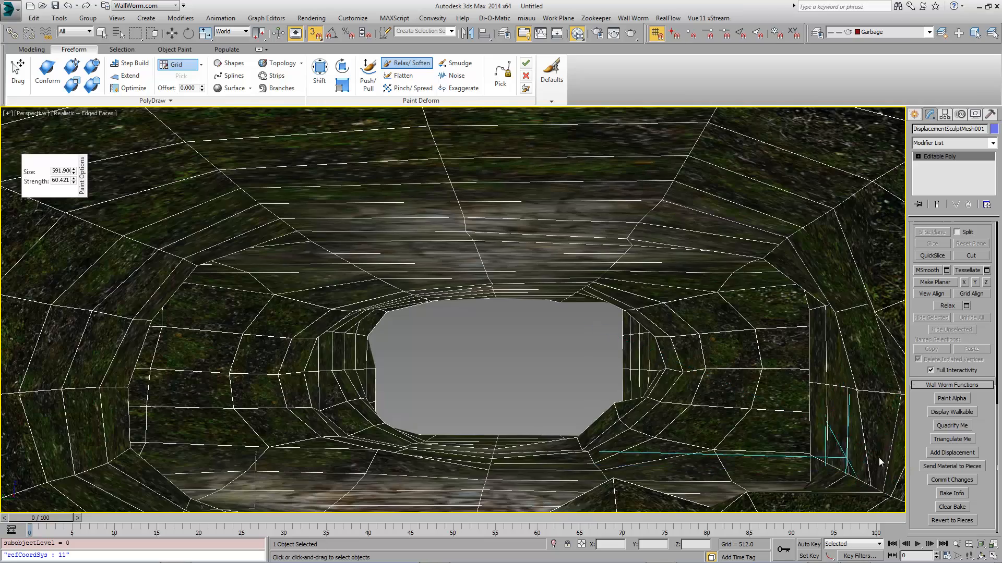
pyautogui.moveTo(507, 339); pyautogui.dragTo(495, 349, button='middle')
pyautogui.scroll(-1, 512, 345)
pyautogui.scroll(-1, 512, 345)
pyautogui.moveTo(647, 347); pyautogui.dragTo(571, 357, button='middle')
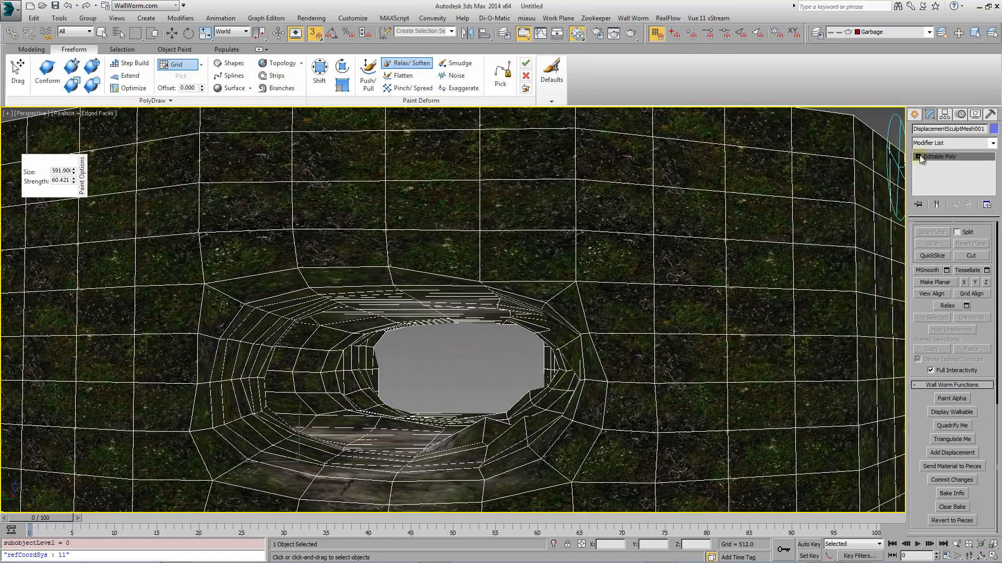
pyautogui.press('w')
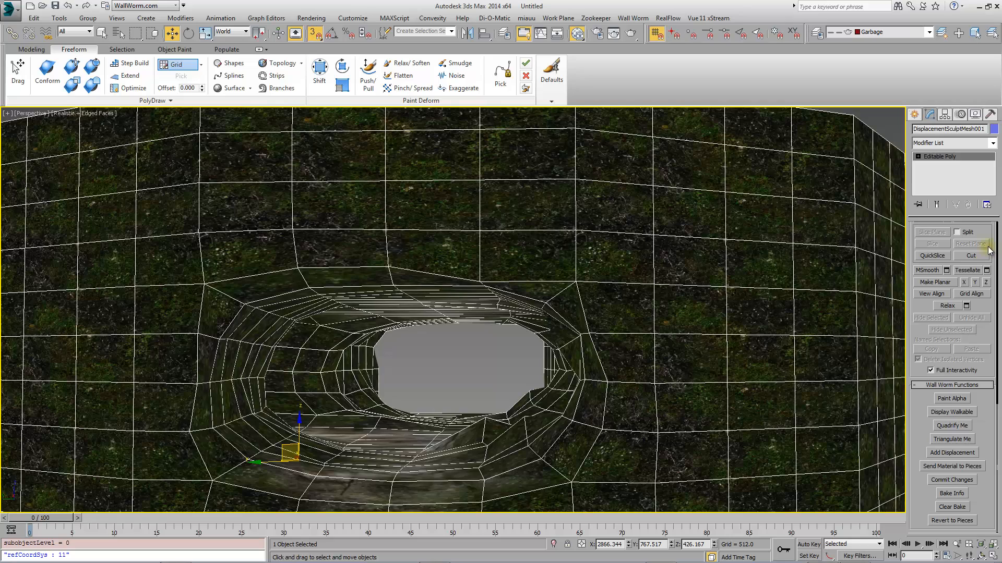
# Step: Select the horizontal edge loop running around the upper part of the cylindrical wall, above the tunnel openings
pyautogui.scroll(10, 912, 237)
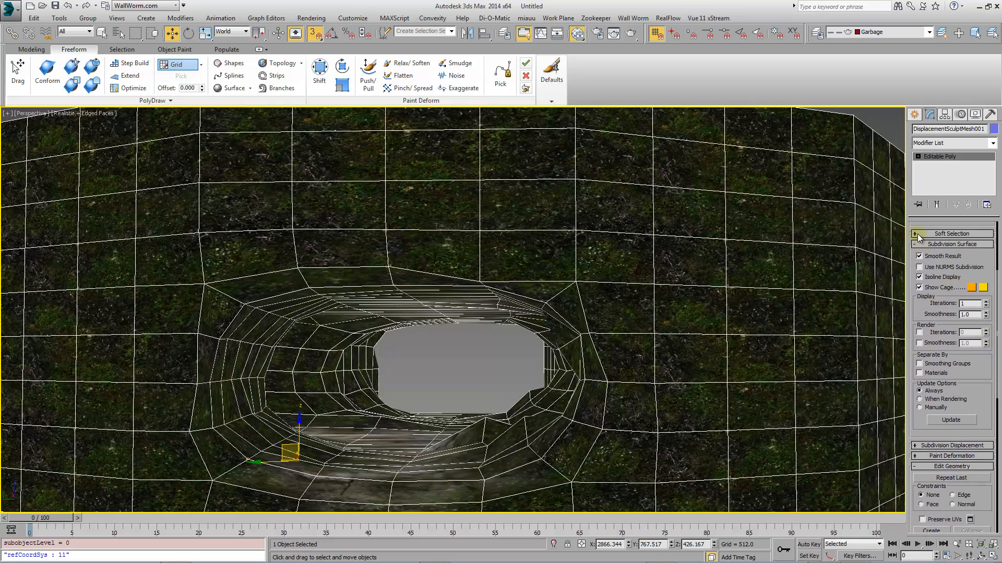
pyautogui.moveTo(917, 223); pyautogui.dragTo(950, 406)
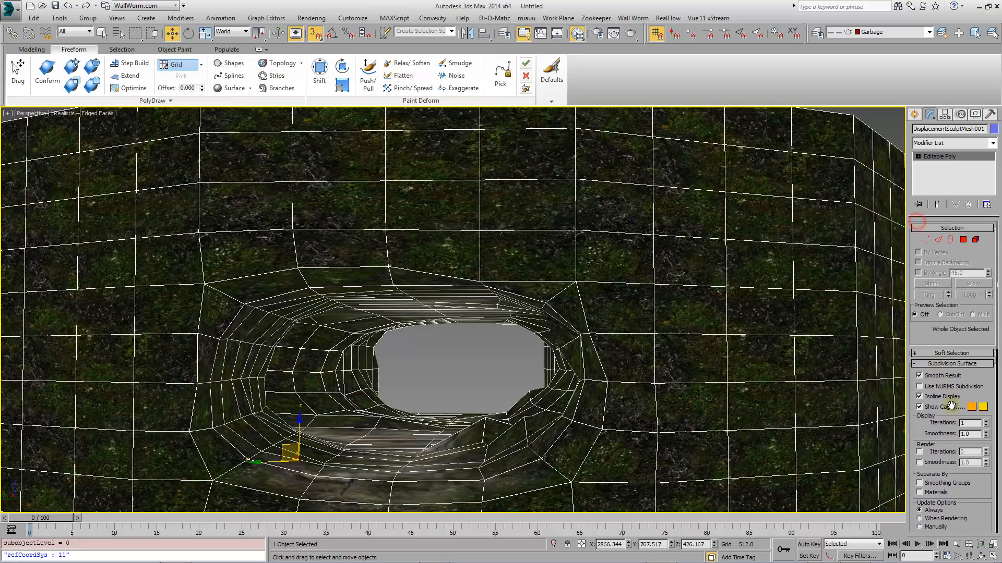
pyautogui.click(938, 240)
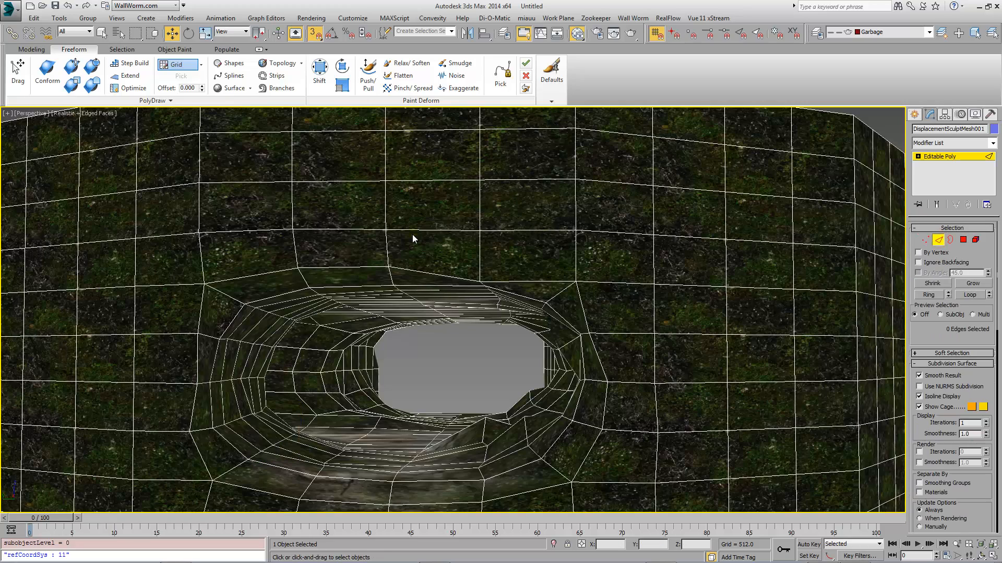
pyautogui.keyDown('alt'); pyautogui.moveTo(581, 299); pyautogui.dragTo(565, 330, button='middle'); pyautogui.keyUp('alt')
pyautogui.scroll(-5, 575, 303)
pyautogui.doubleClick(528, 262)
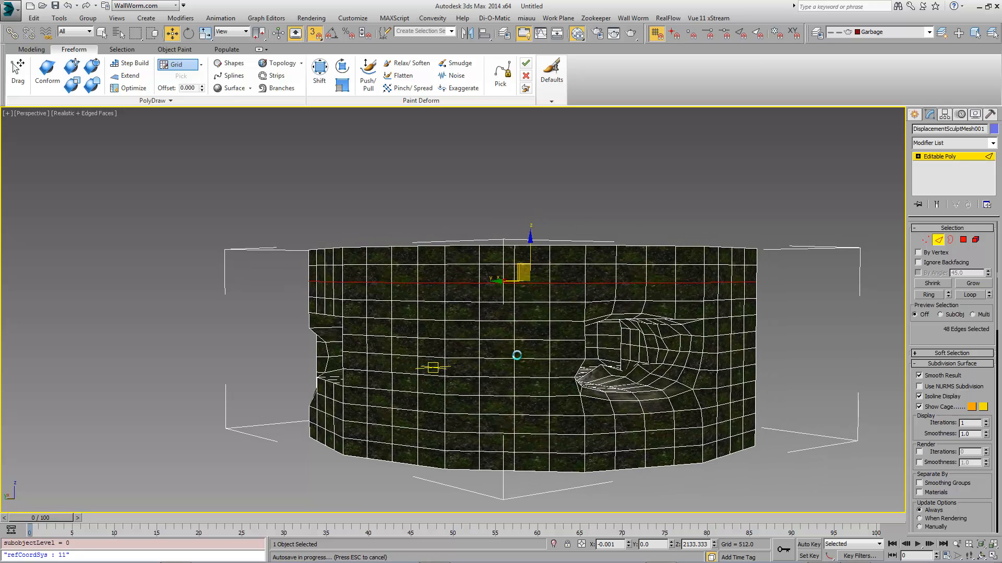
pyautogui.moveTo(542, 332)
pyautogui.keyDown('alt'); pyautogui.mouseDown(button='middle')
pyautogui.moveTo(540, 344)
pyautogui.moveTo(527, 339)
pyautogui.mouseUp(button='middle'); pyautogui.keyUp('alt')
pyautogui.scroll(3, 534, 336)
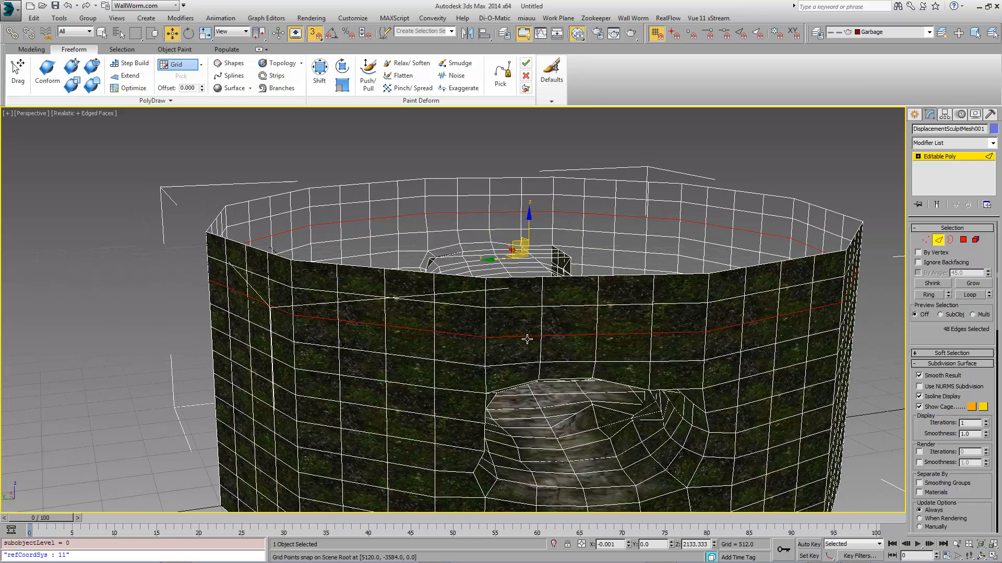
# Step: Enable soft selection with a falloff of 259 and scale the selected edge loop outward into a protruding ridge
pyautogui.click(915, 354)
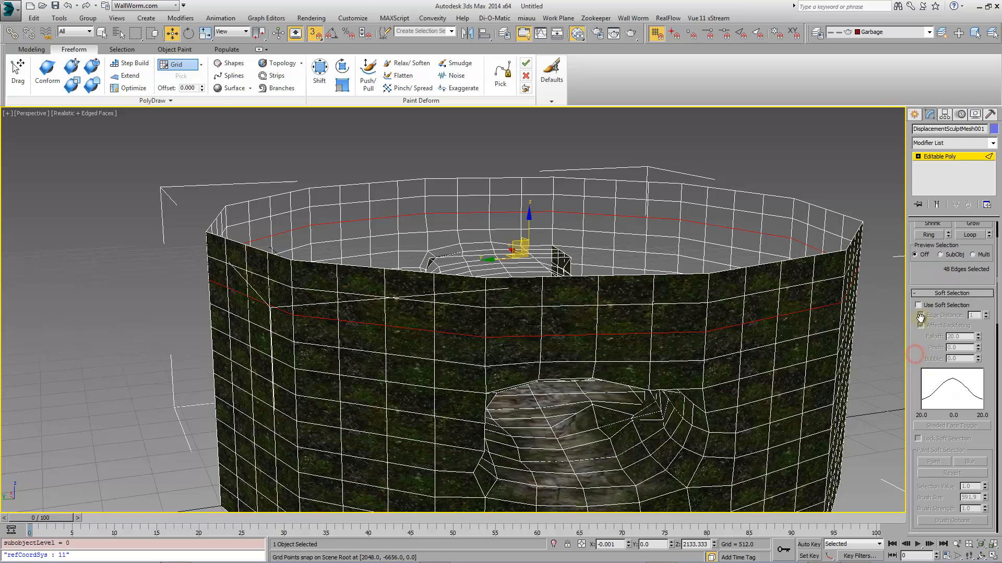
pyautogui.click(919, 305)
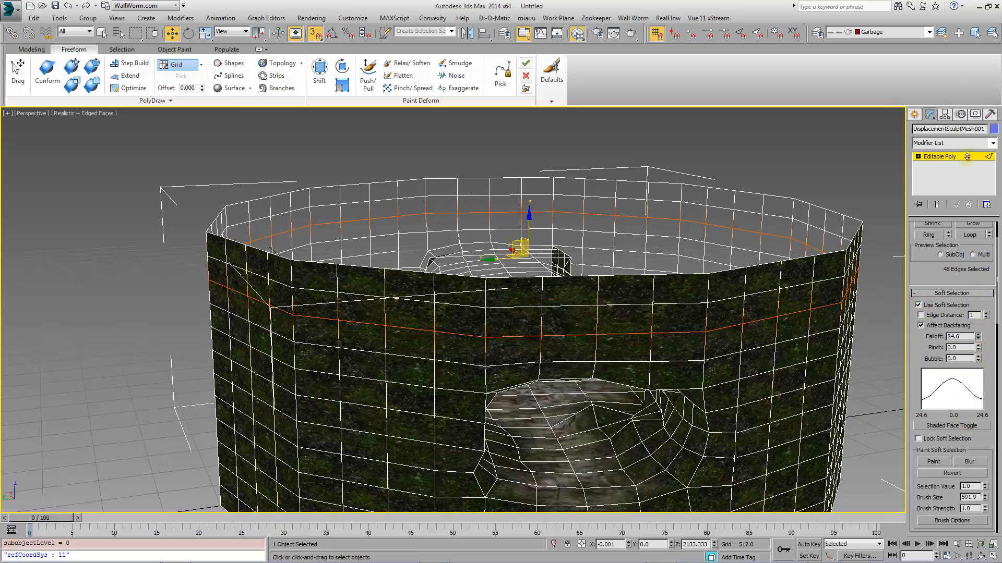
pyautogui.moveTo(953, 76); pyautogui.dragTo(954, 4)
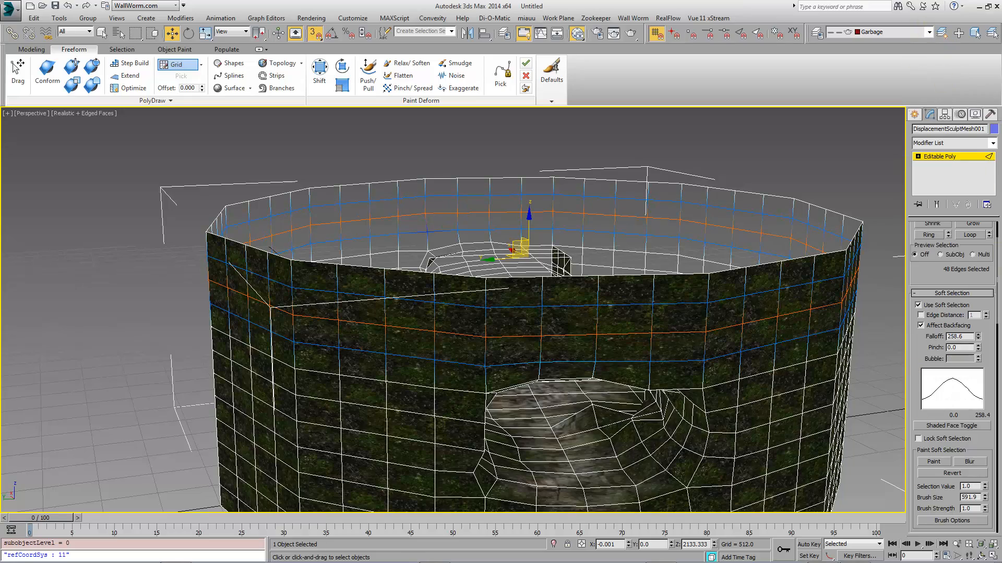
pyautogui.keyDown('alt'); pyautogui.moveTo(767, 333); pyautogui.dragTo(644, 350, button='middle'); pyautogui.keyUp('alt')
pyautogui.rightClick(667, 319)
pyautogui.click(693, 340)
pyautogui.moveTo(494, 261); pyautogui.dragTo(497, 262)
pyautogui.keyDown('alt'); pyautogui.moveTo(496, 262); pyautogui.dragTo(685, 333, button='middle'); pyautogui.keyUp('alt')
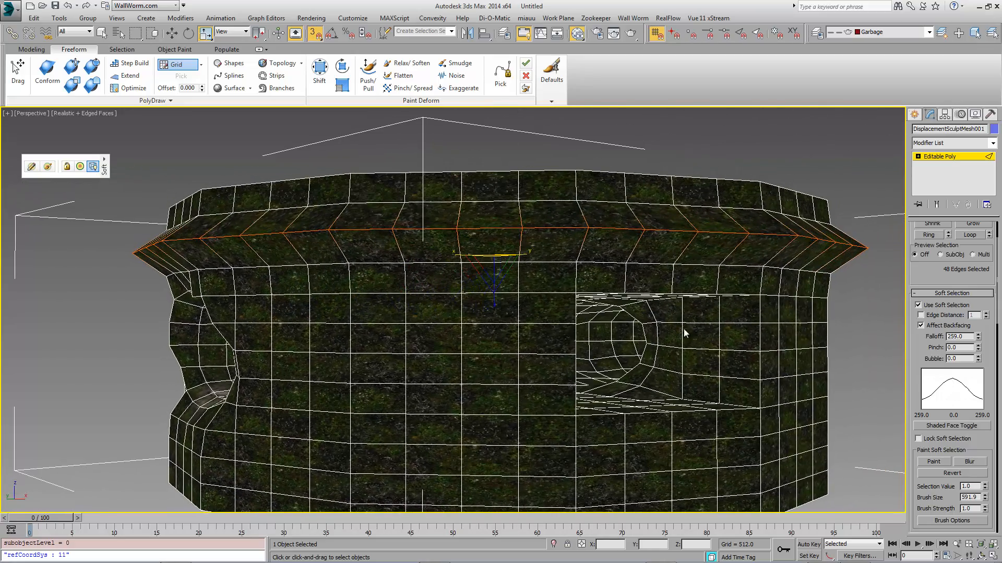
# Step: Turn off soft selection and activate the Relax/Soften brush with a size of 800
pyautogui.click(918, 305)
pyautogui.keyDown('alt'); pyautogui.moveTo(827, 305); pyautogui.dragTo(733, 295, button='middle'); pyautogui.keyUp('alt')
pyautogui.keyDown('alt'); pyautogui.moveTo(806, 320); pyautogui.dragTo(794, 313, button='middle'); pyautogui.keyUp('alt')
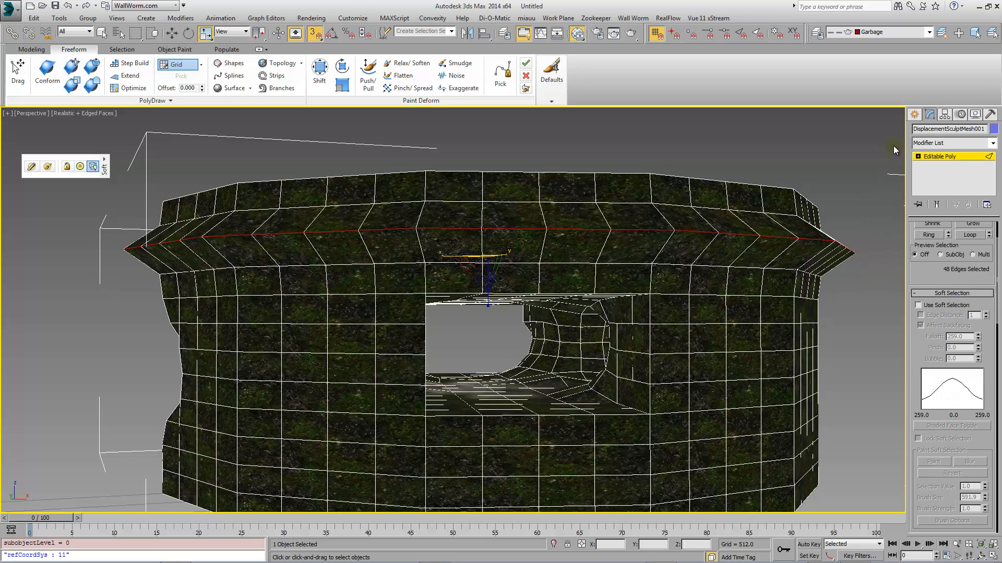
pyautogui.click(406, 63)
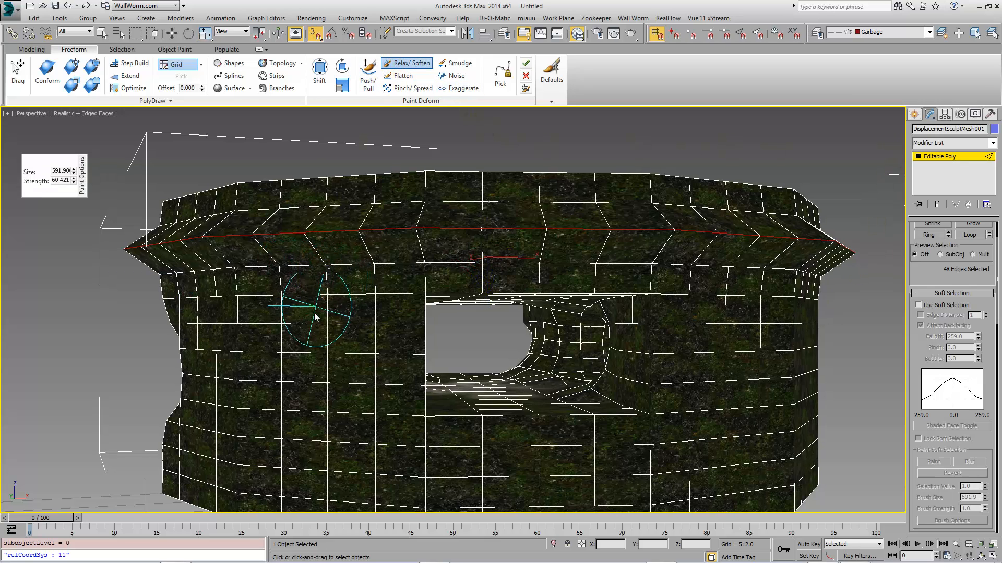
pyautogui.keyDown('ctrl'); pyautogui.keyDown('shift'); pyautogui.moveTo(314, 317); pyautogui.dragTo(315, 333); pyautogui.keyUp('shift'); pyautogui.keyUp('ctrl')
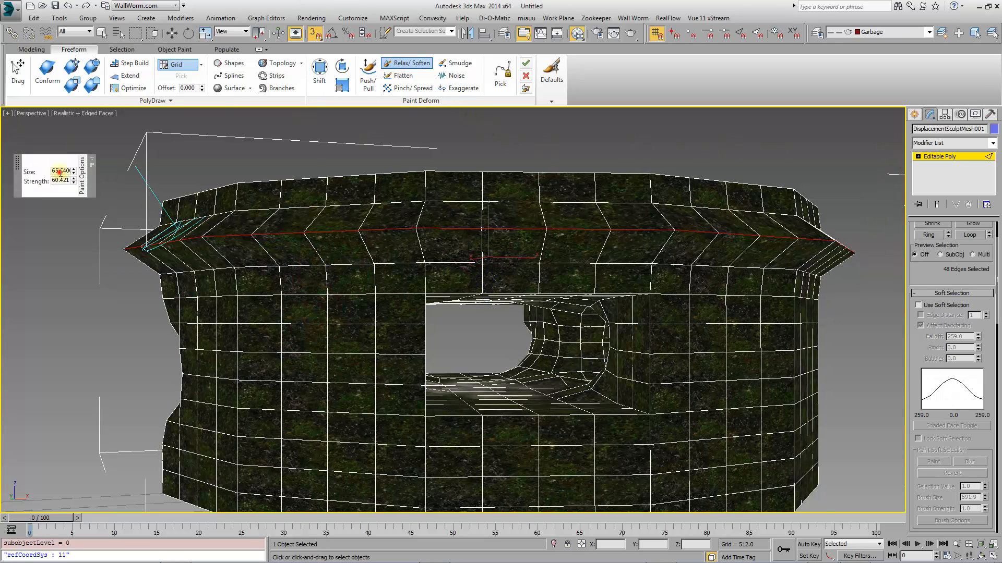
pyautogui.doubleClick(58, 172)
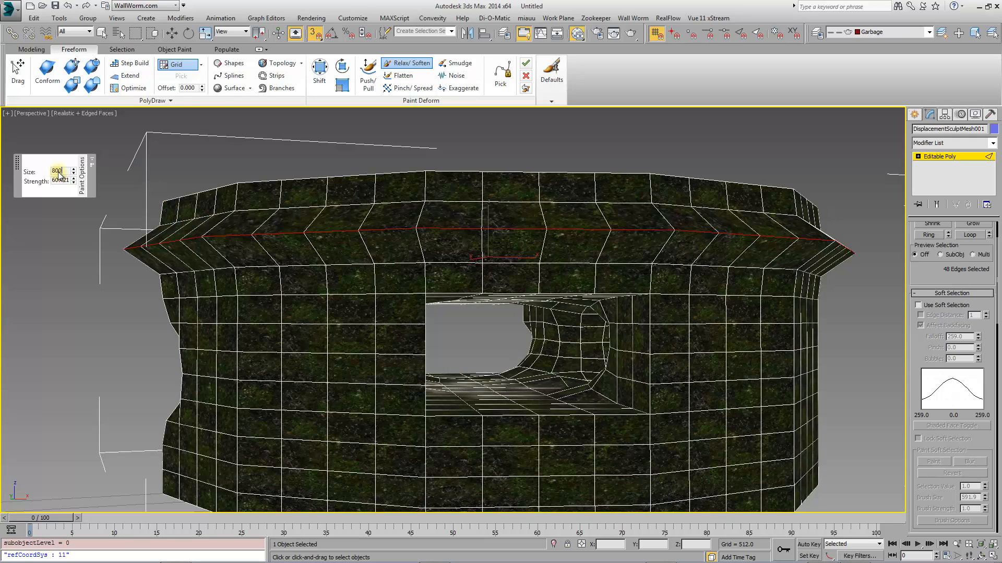
# Step: Relax the cylindrical wall directly beneath the protruding ridge, working around its full circumference
pyautogui.moveTo(333, 282)
pyautogui.mouseDown()
pyautogui.moveTo(313, 269)
pyautogui.moveTo(211, 274)
pyautogui.moveTo(266, 263)
pyautogui.moveTo(375, 298)
pyautogui.mouseUp()
pyautogui.keyDown('alt'); pyautogui.moveTo(375, 298); pyautogui.dragTo(349, 277, button='middle'); pyautogui.keyUp('alt')
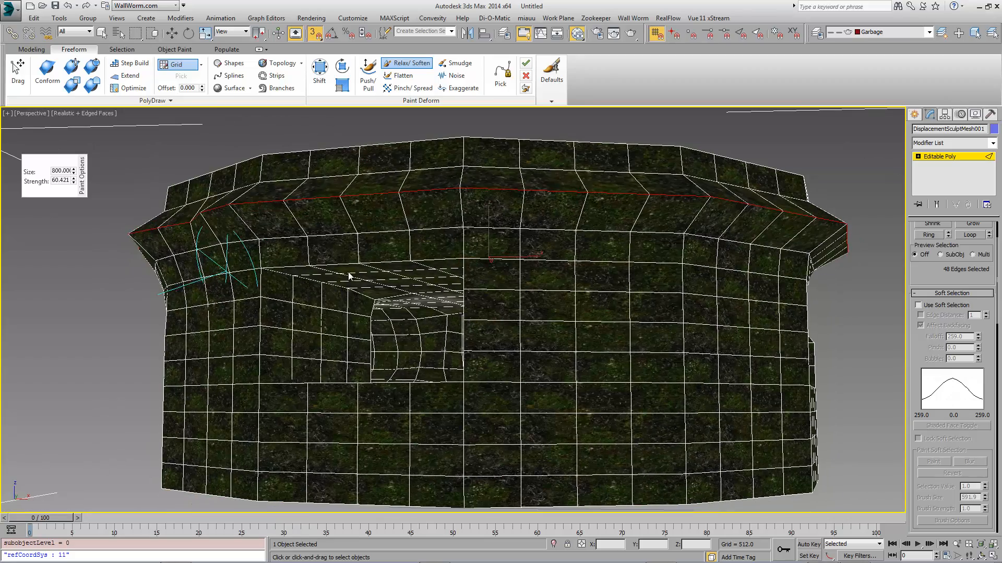
pyautogui.moveTo(439, 253)
pyautogui.mouseDown()
pyautogui.moveTo(403, 244)
pyautogui.moveTo(241, 264)
pyautogui.moveTo(531, 243)
pyautogui.mouseUp()
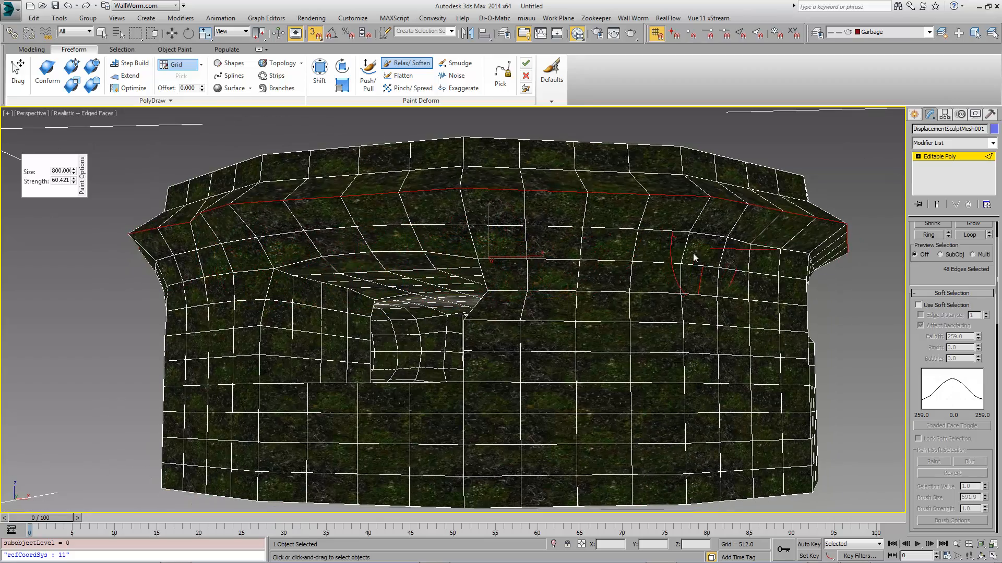
pyautogui.keyDown('alt'); pyautogui.moveTo(753, 279); pyautogui.dragTo(649, 235, button='middle'); pyautogui.keyUp('alt')
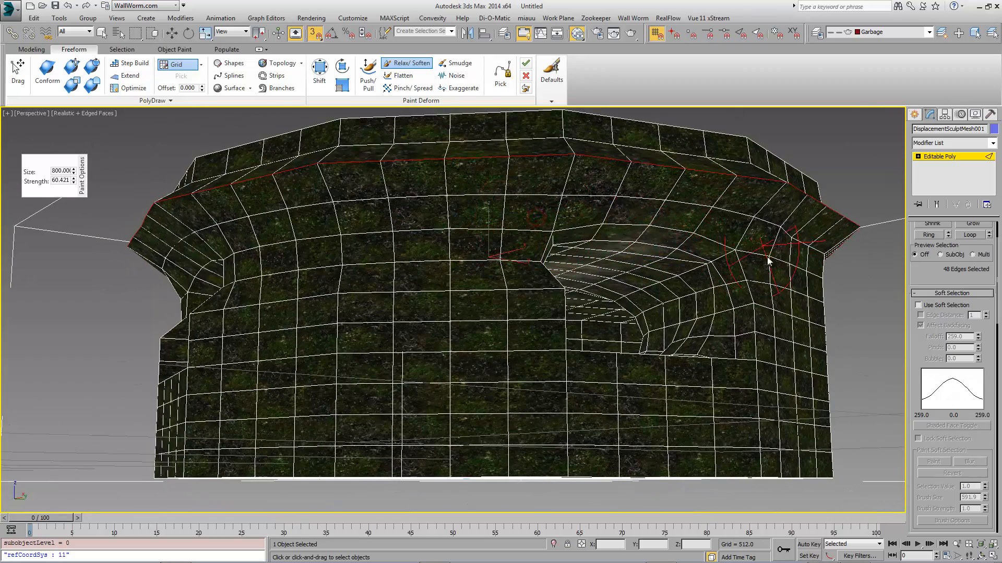
pyautogui.keyDown('alt'); pyautogui.moveTo(767, 257); pyautogui.dragTo(719, 272, button='middle'); pyautogui.keyUp('alt')
pyautogui.moveTo(593, 263); pyautogui.dragTo(593, 308, button='middle')
pyautogui.moveTo(351, 235)
pyautogui.mouseDown()
pyautogui.moveTo(647, 243)
pyautogui.moveTo(719, 260)
pyautogui.mouseUp()
pyautogui.keyDown('alt'); pyautogui.moveTo(718, 261); pyautogui.dragTo(505, 262, button='middle'); pyautogui.keyUp('alt')
pyautogui.moveTo(245, 248)
pyautogui.mouseDown()
pyautogui.moveTo(222, 262)
pyautogui.moveTo(714, 276)
pyautogui.mouseUp()
pyautogui.keyDown('alt'); pyautogui.moveTo(760, 279); pyautogui.dragTo(693, 313, button='middle'); pyautogui.keyUp('alt')
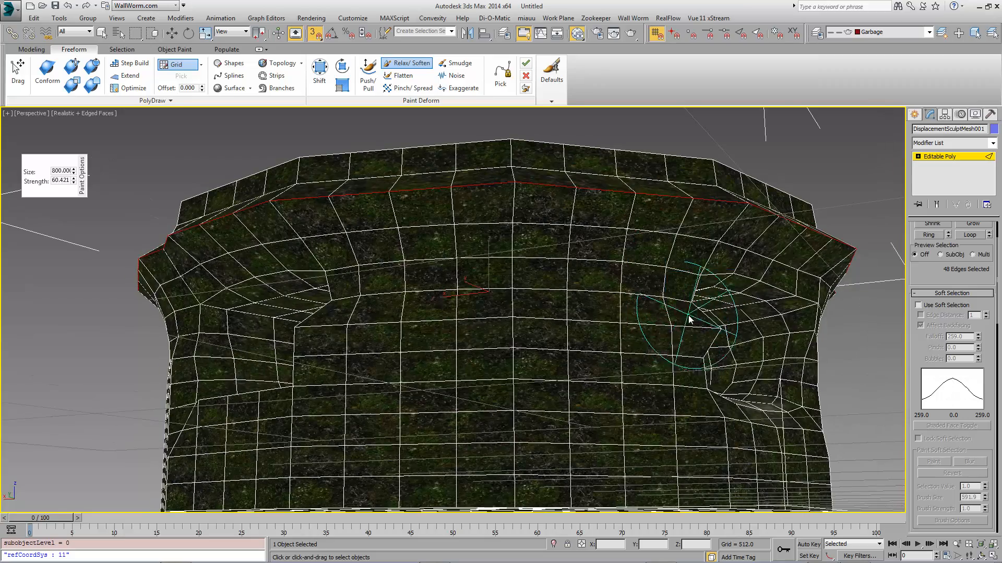
# Step: Relax the sharp wall edges beside the tunnel openings below the ridge
pyautogui.moveTo(293, 349); pyautogui.dragTo(349, 349)
pyautogui.moveTo(349, 348)
pyautogui.keyDown('alt'); pyautogui.mouseDown(button='middle')
pyautogui.moveTo(385, 351)
pyautogui.moveTo(510, 405)
pyautogui.mouseUp(button='middle'); pyautogui.keyUp('alt')
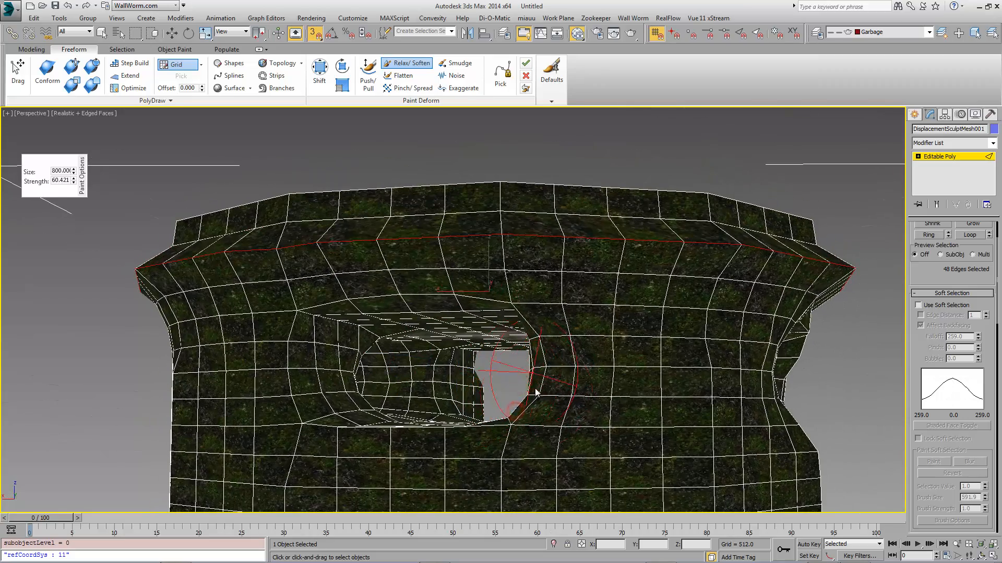
pyautogui.keyDown('alt'); pyautogui.moveTo(565, 388); pyautogui.dragTo(436, 360, button='middle'); pyautogui.keyUp('alt')
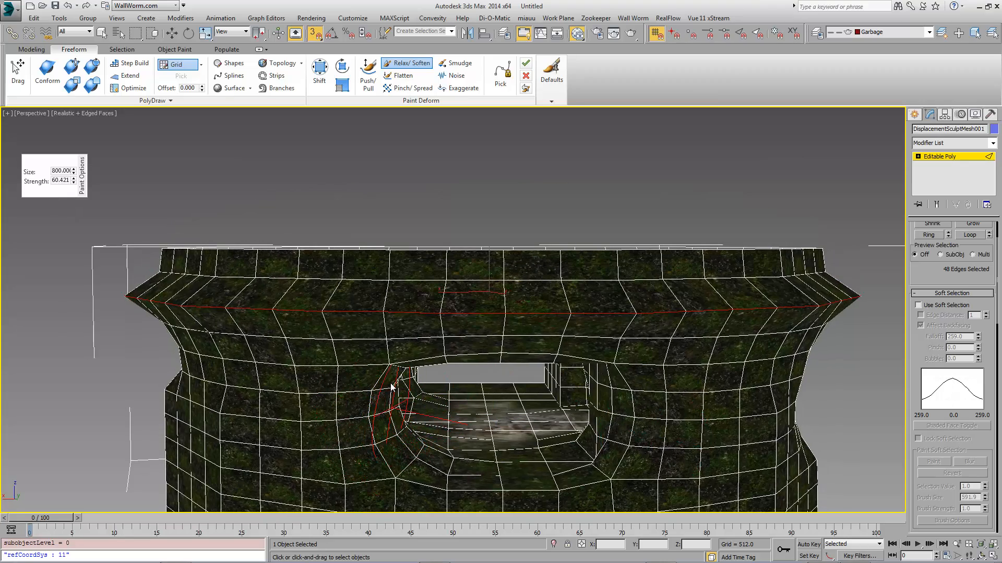
pyautogui.keyDown('alt'); pyautogui.moveTo(496, 380); pyautogui.dragTo(585, 369, button='middle'); pyautogui.keyUp('alt')
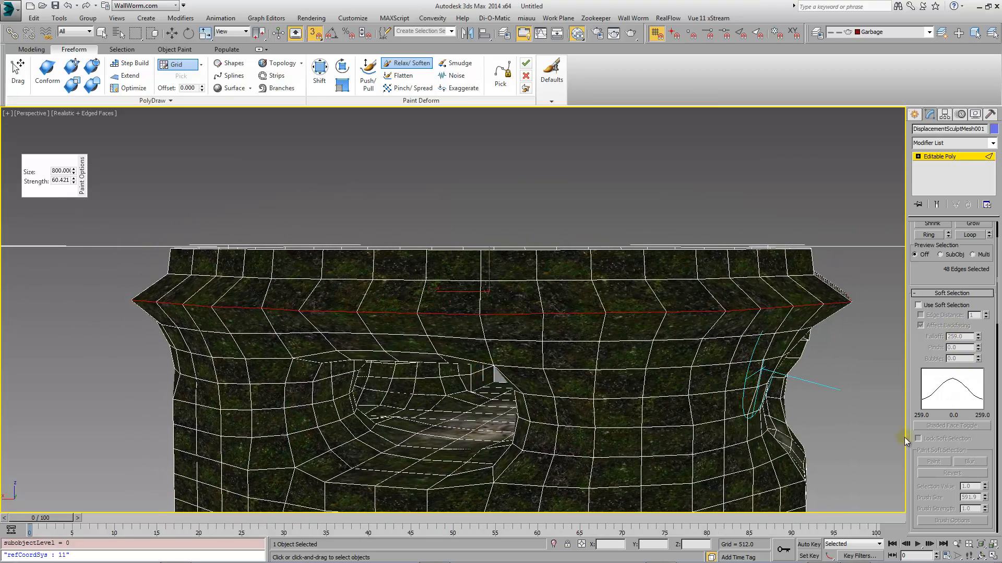
# Step: Start Paint Alpha in Wall Worm Anvil and paint the rock texture along the first stretch of the protruding ridge
pyautogui.moveTo(999, 157); pyautogui.dragTo(115, 136)
pyautogui.moveTo(605, 349); pyautogui.dragTo(673, 305, button='middle')
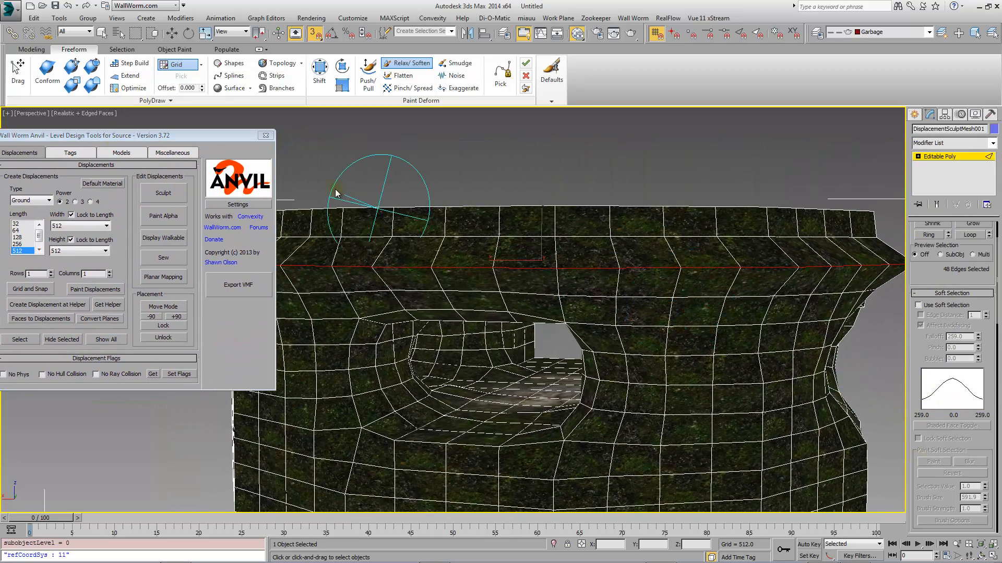
pyautogui.click(163, 218)
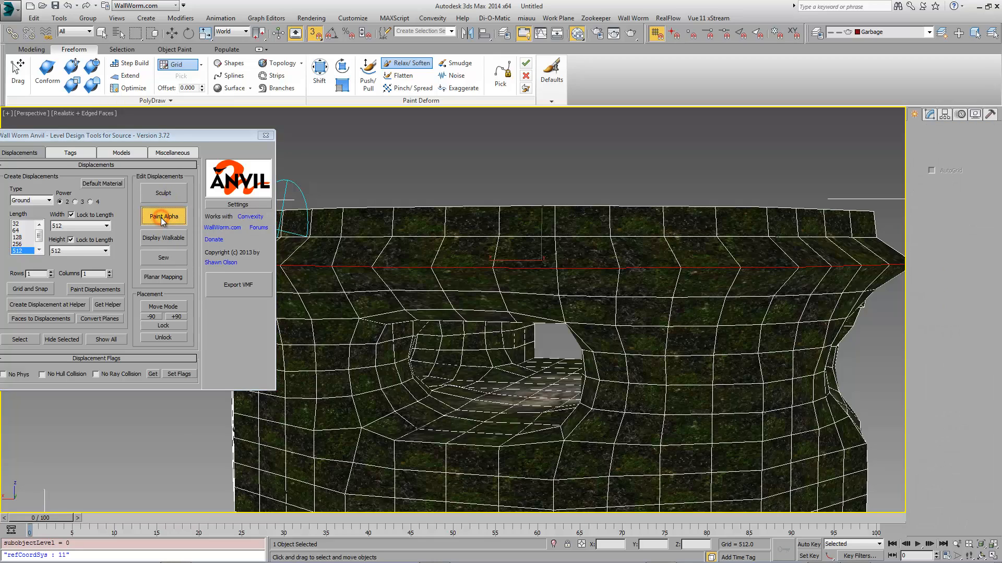
pyautogui.moveTo(572, 272)
pyautogui.mouseDown()
pyautogui.moveTo(341, 272)
pyautogui.moveTo(817, 269)
pyautogui.mouseUp()
pyautogui.moveTo(817, 271)
pyautogui.keyDown('alt'); pyautogui.mouseDown(button='middle')
pyautogui.moveTo(809, 281)
pyautogui.moveTo(744, 282)
pyautogui.mouseUp(button='middle'); pyautogui.keyUp('alt')
pyautogui.moveTo(370, 280)
pyautogui.mouseDown()
pyautogui.moveTo(633, 288)
pyautogui.moveTo(848, 274)
pyautogui.mouseUp()
pyautogui.keyDown('alt'); pyautogui.moveTo(848, 274); pyautogui.dragTo(754, 287, button='middle'); pyautogui.keyUp('alt')
pyautogui.moveTo(464, 292); pyautogui.dragTo(805, 293)
pyautogui.keyDown('alt'); pyautogui.moveTo(806, 294); pyautogui.dragTo(744, 302, button='middle'); pyautogui.keyUp('alt')
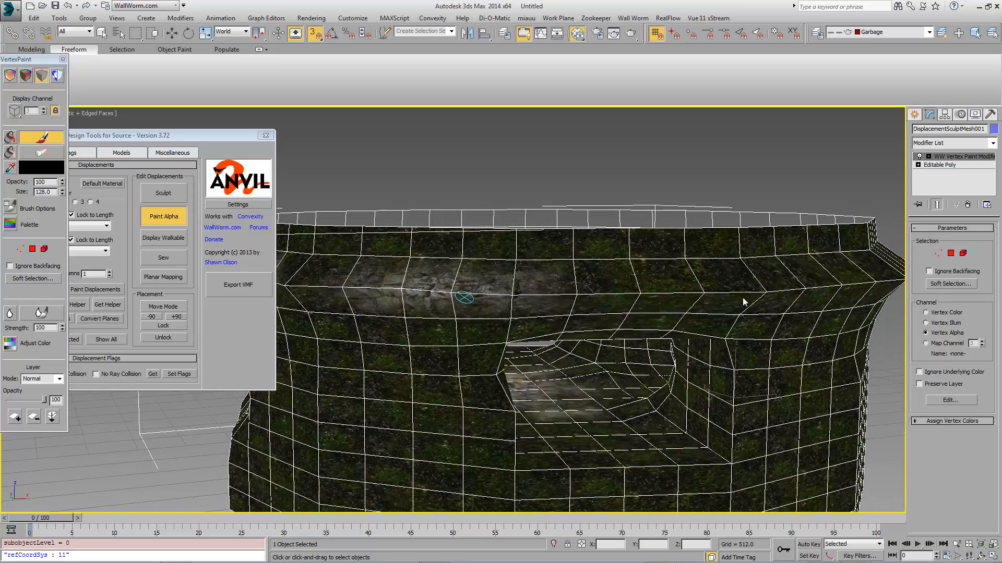
# Step: Paint the rock alpha along the rest of the ridge until the band is continuous, and move the Anvil window aside
pyautogui.moveTo(581, 293); pyautogui.dragTo(866, 277)
pyautogui.keyDown('alt'); pyautogui.moveTo(812, 294); pyautogui.dragTo(750, 299, button='middle'); pyautogui.keyUp('alt')
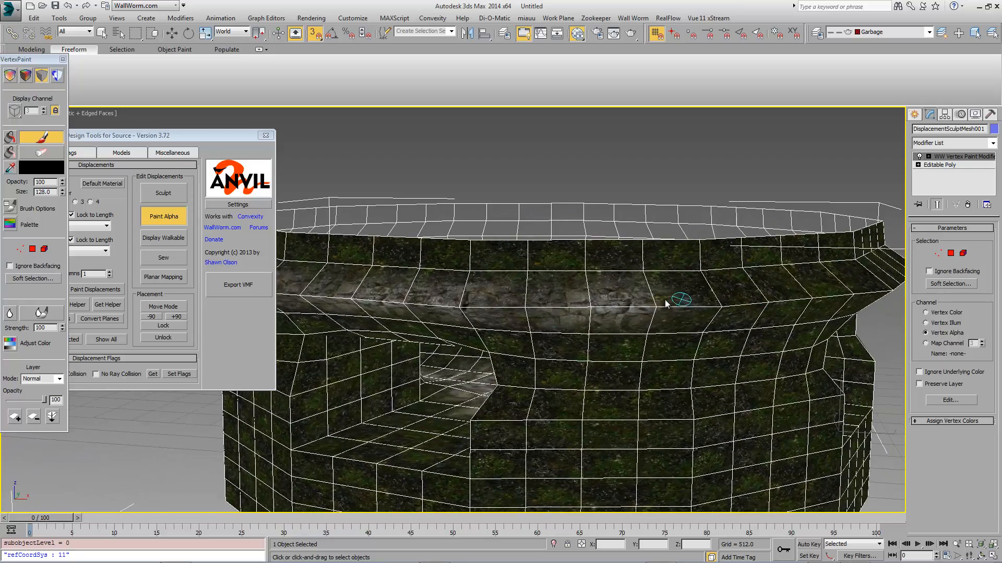
pyautogui.moveTo(659, 300); pyautogui.dragTo(848, 299)
pyautogui.keyDown('alt'); pyautogui.moveTo(848, 301); pyautogui.dragTo(792, 318, button='middle'); pyautogui.keyUp('alt')
pyautogui.moveTo(595, 289); pyautogui.dragTo(868, 284)
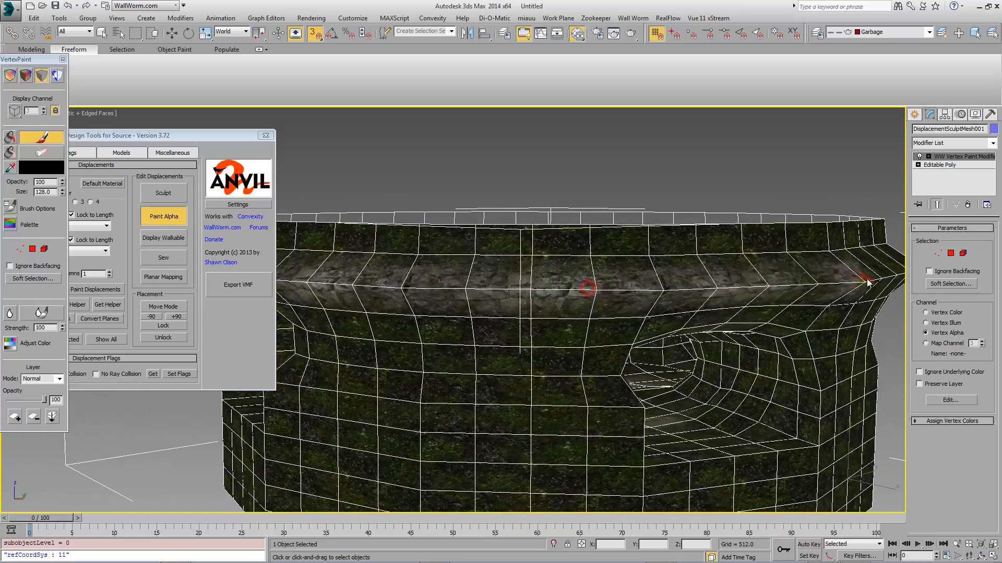
pyautogui.keyDown('alt'); pyautogui.moveTo(868, 284); pyautogui.dragTo(802, 295, button='middle'); pyautogui.keyUp('alt')
pyautogui.moveTo(640, 292); pyautogui.dragTo(848, 290)
pyautogui.keyDown('alt'); pyautogui.moveTo(848, 290); pyautogui.dragTo(725, 305, button='middle'); pyautogui.keyUp('alt')
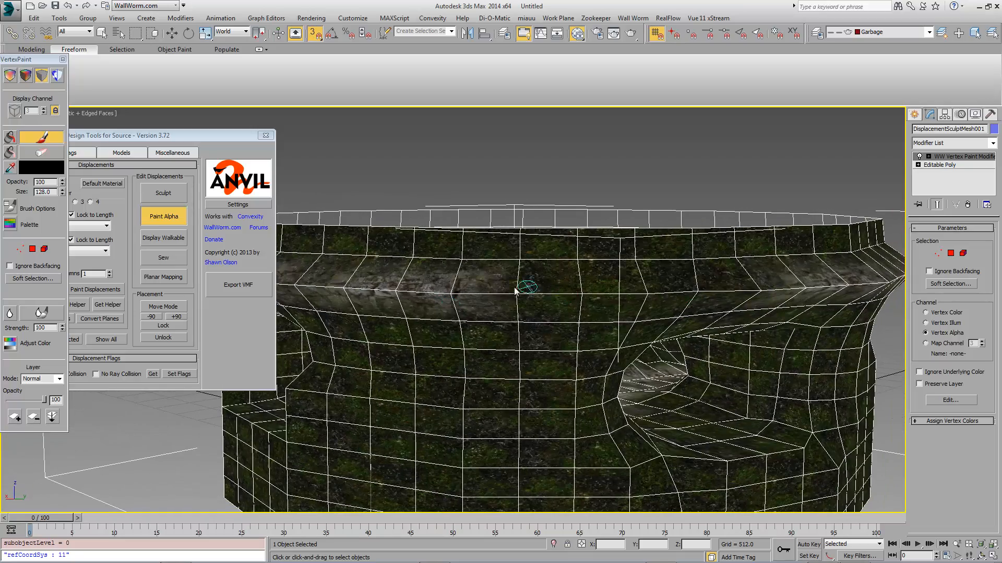
pyautogui.moveTo(511, 289); pyautogui.dragTo(812, 296)
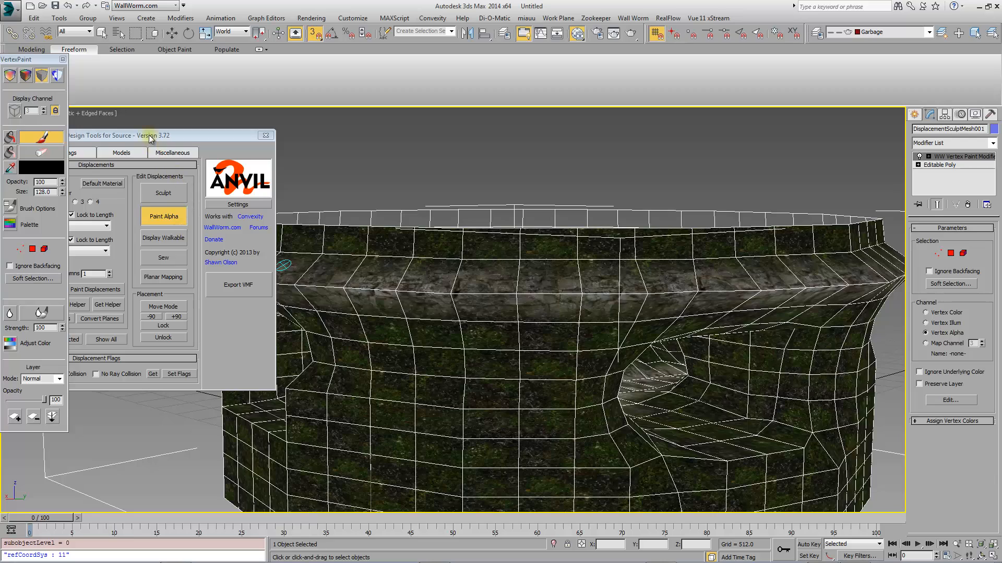
pyautogui.moveTo(150, 138); pyautogui.dragTo(1001, 167)
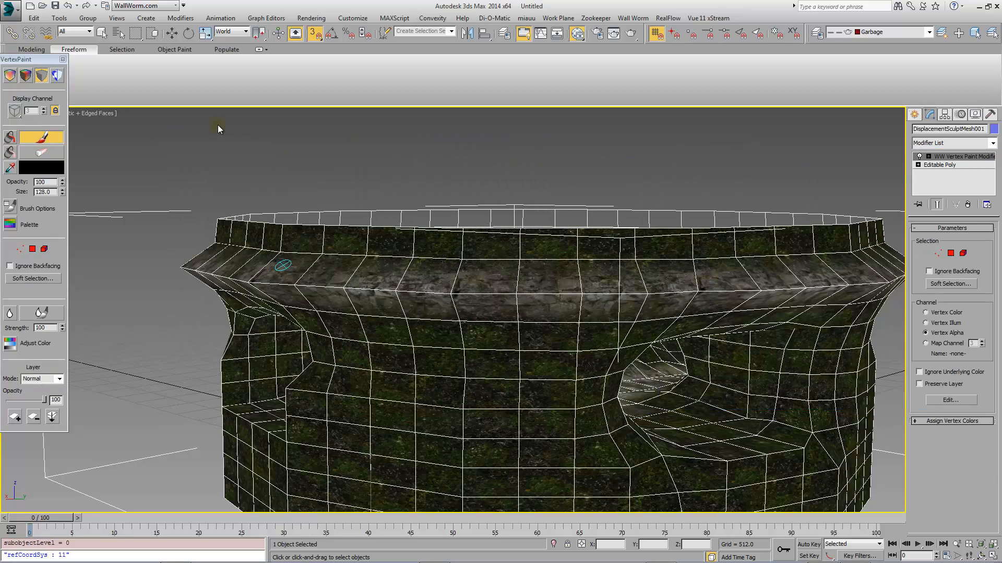
# Step: Select a polygon at the centre of the mesh's flat underside and grow the selection to nine polygons
pyautogui.keyDown('alt'); pyautogui.moveTo(422, 342); pyautogui.dragTo(237, 262, button='middle'); pyautogui.keyUp('alt')
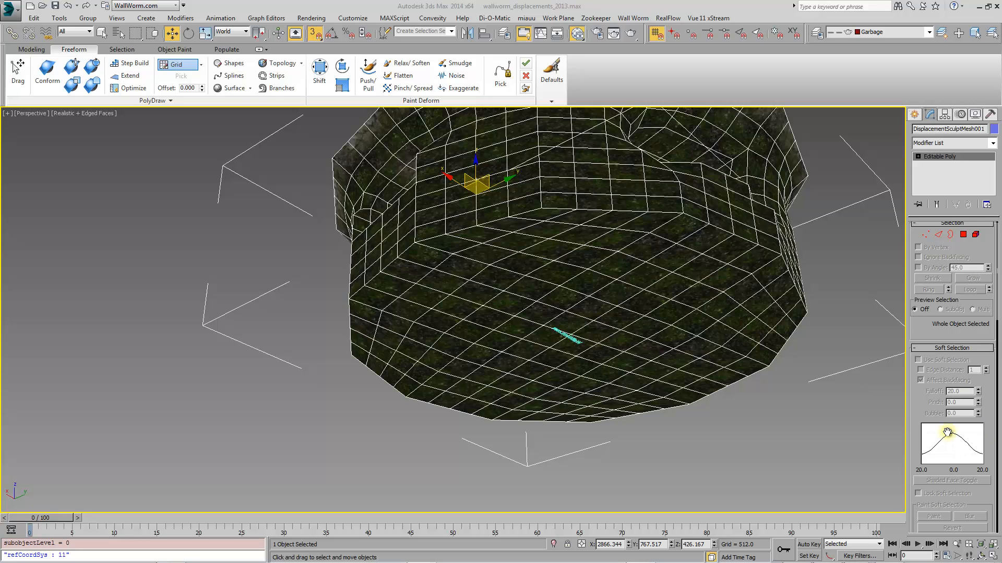
pyautogui.click(963, 235)
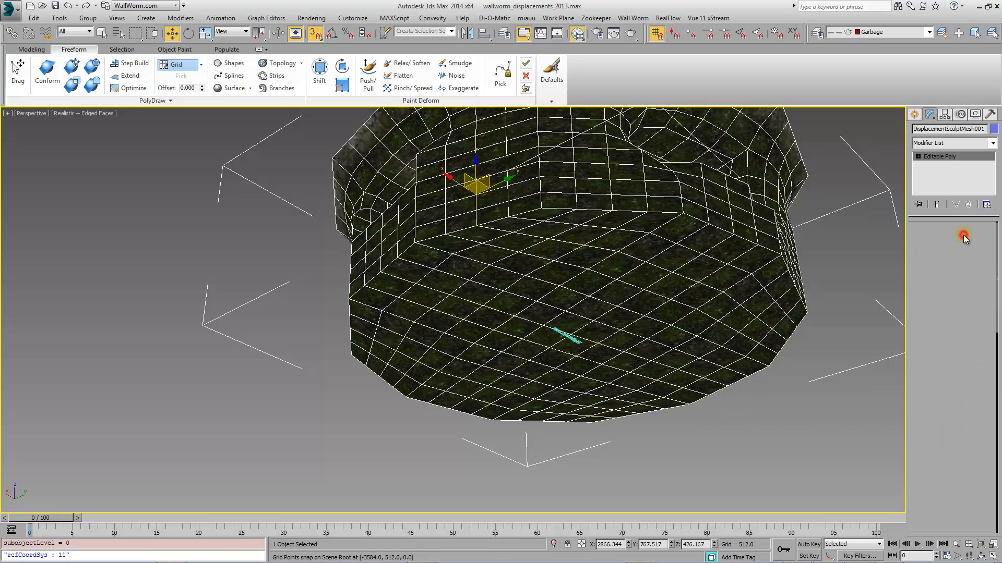
pyautogui.click(570, 325)
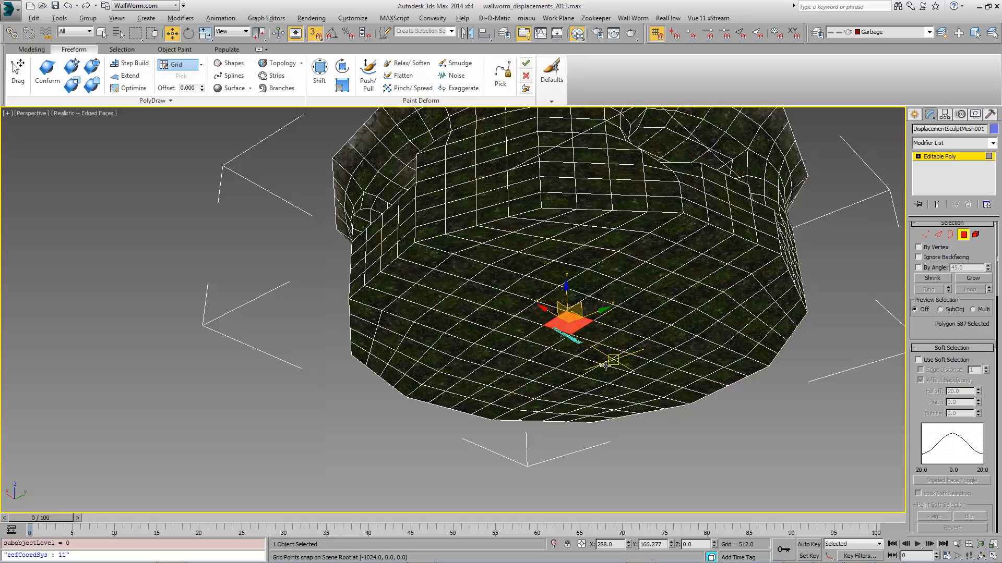
pyautogui.keyDown('alt'); pyautogui.moveTo(605, 367); pyautogui.dragTo(609, 368, button='middle'); pyautogui.keyUp('alt')
pyautogui.click(973, 278)
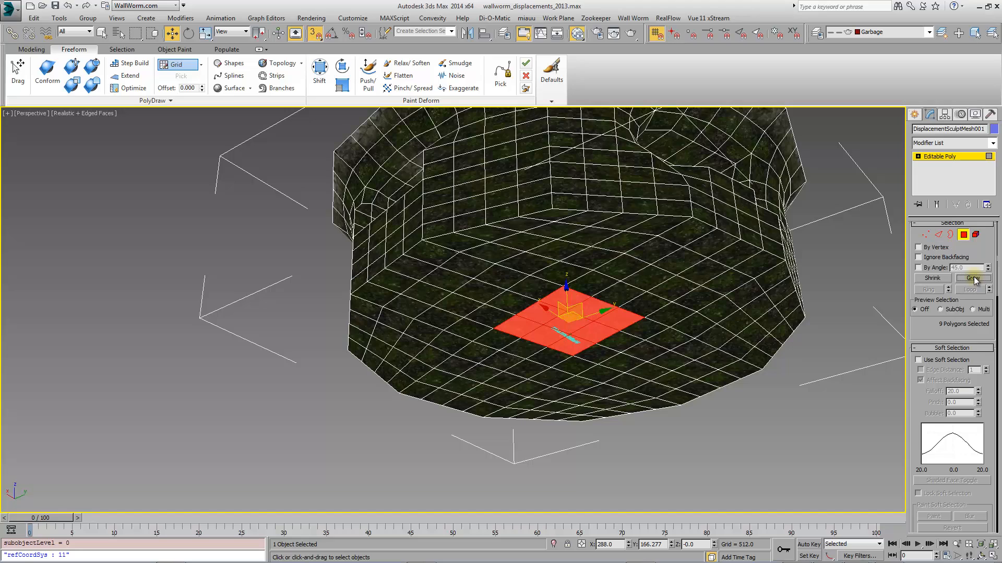
# Step: Enable soft selection with a falloff of 1886 and move the selected underside polygons down to about Z -3254, forming a tapered base
pyautogui.click(920, 360)
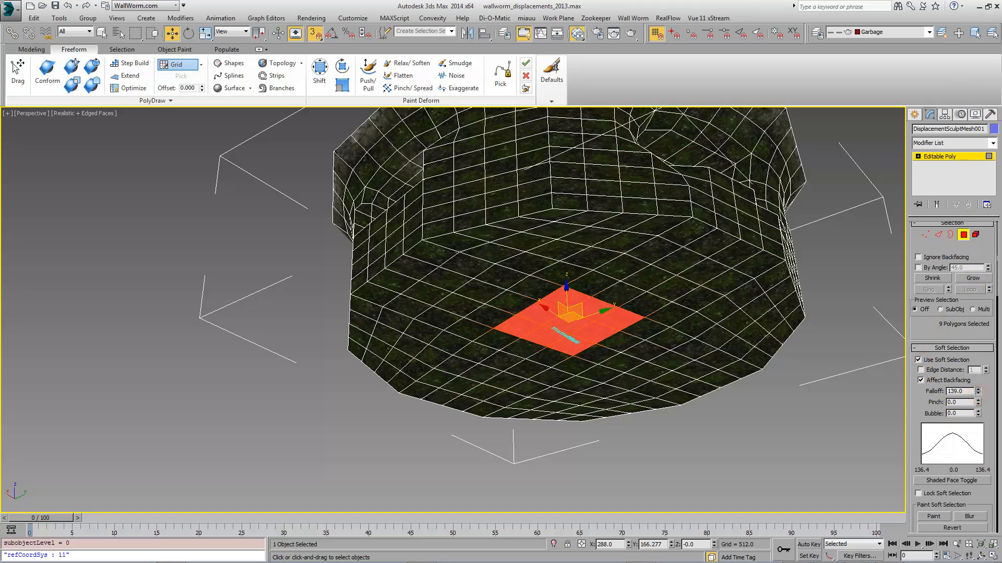
pyautogui.moveTo(977, 391); pyautogui.dragTo(978, 360)
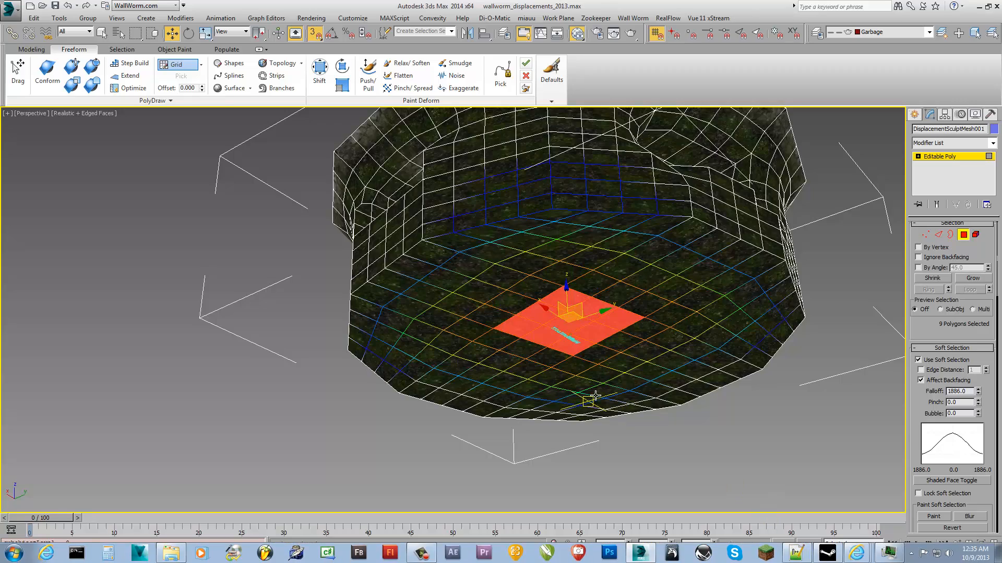
pyautogui.keyDown('alt'); pyautogui.moveTo(590, 399); pyautogui.dragTo(561, 384, button='middle'); pyautogui.keyUp('alt')
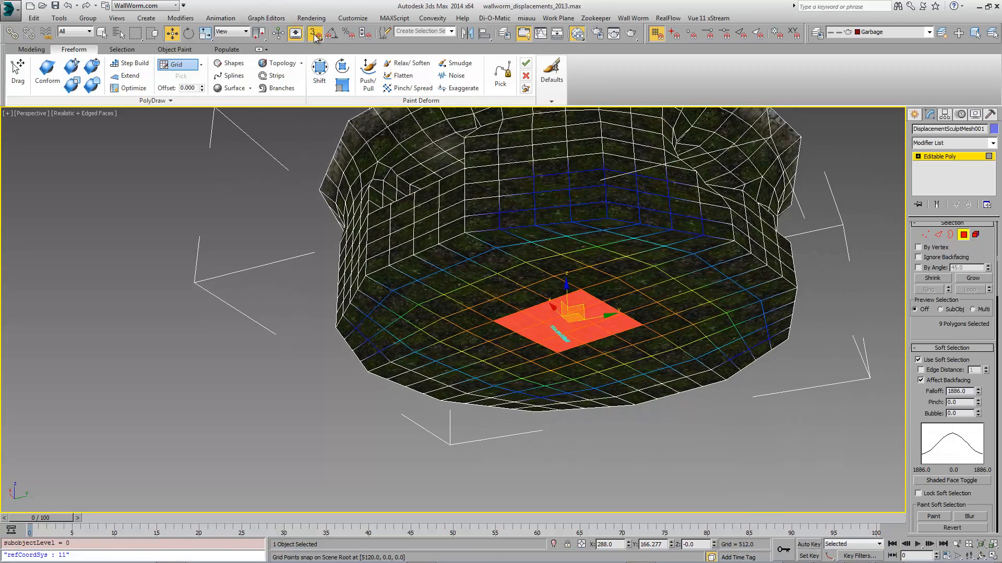
pyautogui.moveTo(566, 285); pyautogui.dragTo(564, 460)
pyautogui.keyDown('alt'); pyautogui.moveTo(564, 459); pyautogui.dragTo(546, 382, button='middle'); pyautogui.keyUp('alt')
pyautogui.scroll(-2, 551, 380)
pyautogui.moveTo(569, 369); pyautogui.dragTo(624, 418)
pyautogui.keyDown('alt'); pyautogui.moveTo(624, 419); pyautogui.dragTo(602, 416, button='middle'); pyautogui.keyUp('alt')
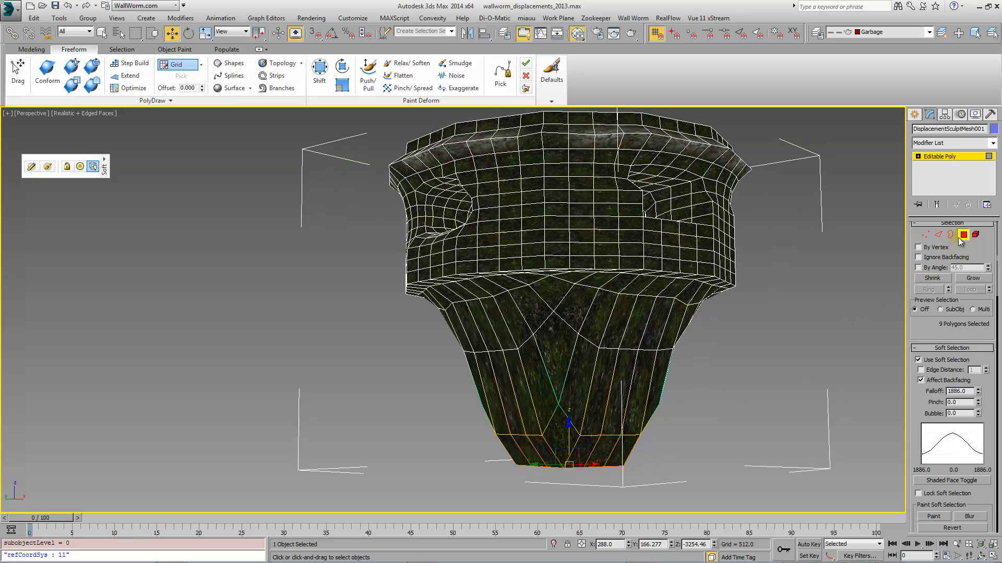
# Step: Turn off soft selection, leave polygon selection, and set the Relax/Soften brush size to 1600
pyautogui.click(919, 360)
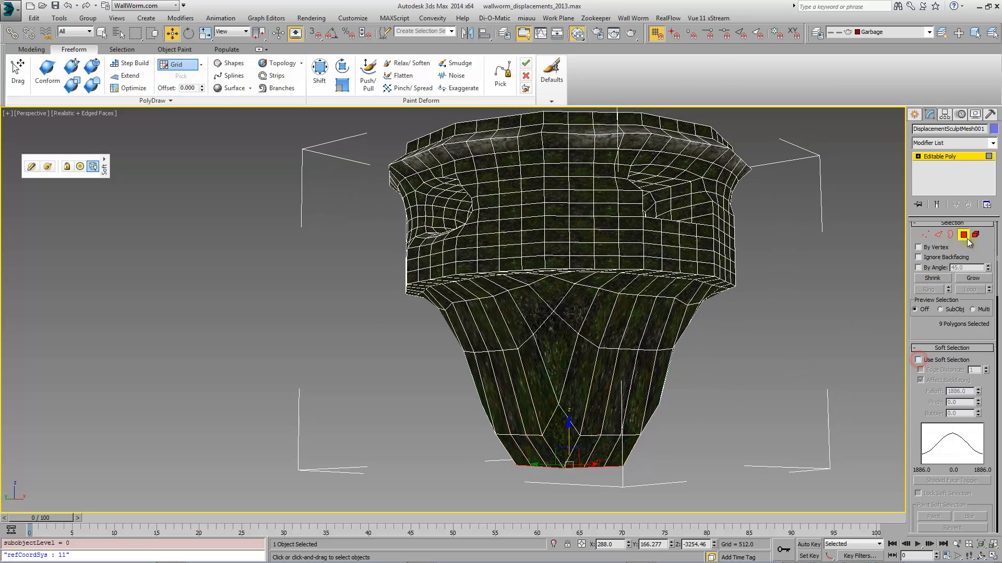
pyautogui.click(964, 236)
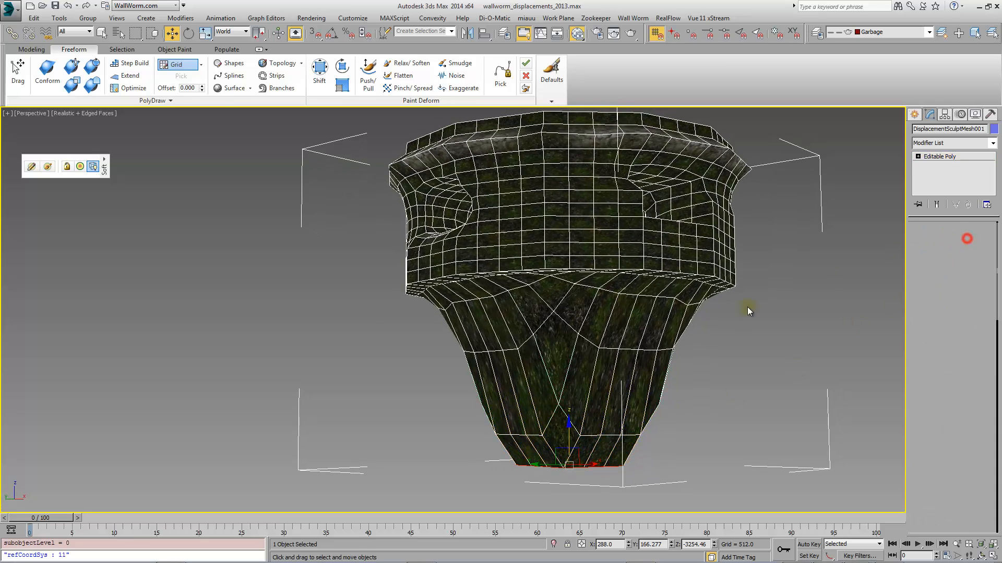
pyautogui.click(403, 63)
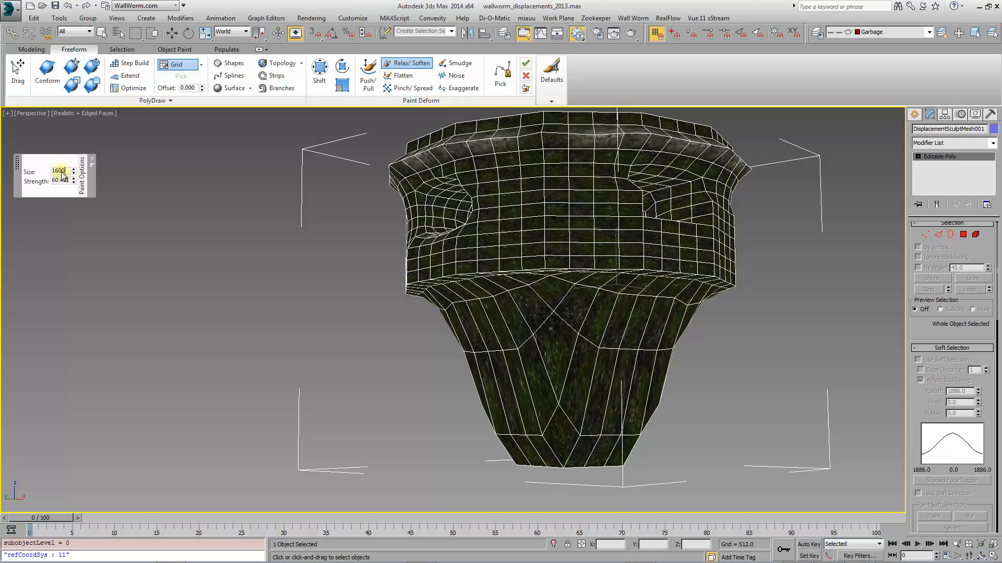
# Step: Relax the upper part of the tapered base where it meets the cylindrical wall
pyautogui.moveTo(557, 298)
pyautogui.mouseDown()
pyautogui.moveTo(520, 297)
pyautogui.moveTo(604, 319)
pyautogui.moveTo(518, 381)
pyautogui.moveTo(644, 301)
pyautogui.moveTo(618, 337)
pyautogui.mouseUp()
pyautogui.moveTo(618, 336)
pyautogui.keyDown('alt'); pyautogui.mouseDown(button='middle')
pyautogui.moveTo(560, 312)
pyautogui.moveTo(543, 290)
pyautogui.mouseUp(button='middle'); pyautogui.keyUp('alt')
pyautogui.moveTo(542, 291)
pyautogui.mouseDown()
pyautogui.moveTo(556, 287)
pyautogui.moveTo(500, 272)
pyautogui.moveTo(682, 299)
pyautogui.moveTo(624, 392)
pyautogui.mouseUp()
pyautogui.moveTo(623, 392)
pyautogui.keyDown('alt'); pyautogui.mouseDown(button='middle')
pyautogui.moveTo(573, 313)
pyautogui.moveTo(599, 276)
pyautogui.mouseUp(button='middle'); pyautogui.keyUp('alt')
pyautogui.moveTo(599, 276); pyautogui.dragTo(642, 289)
pyautogui.keyDown('alt'); pyautogui.moveTo(642, 289); pyautogui.dragTo(557, 270, button='middle'); pyautogui.keyUp('alt')
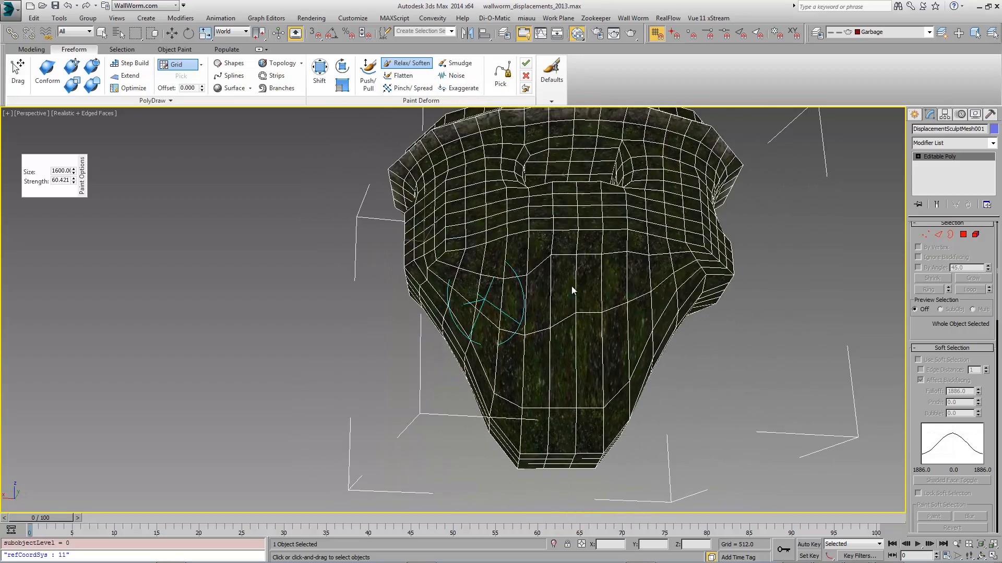
pyautogui.moveTo(557, 270)
pyautogui.mouseDown()
pyautogui.moveTo(654, 284)
pyautogui.moveTo(571, 291)
pyautogui.mouseUp()
pyautogui.keyDown('alt'); pyautogui.moveTo(570, 290); pyautogui.dragTo(575, 298, button='middle'); pyautogui.keyUp('alt')
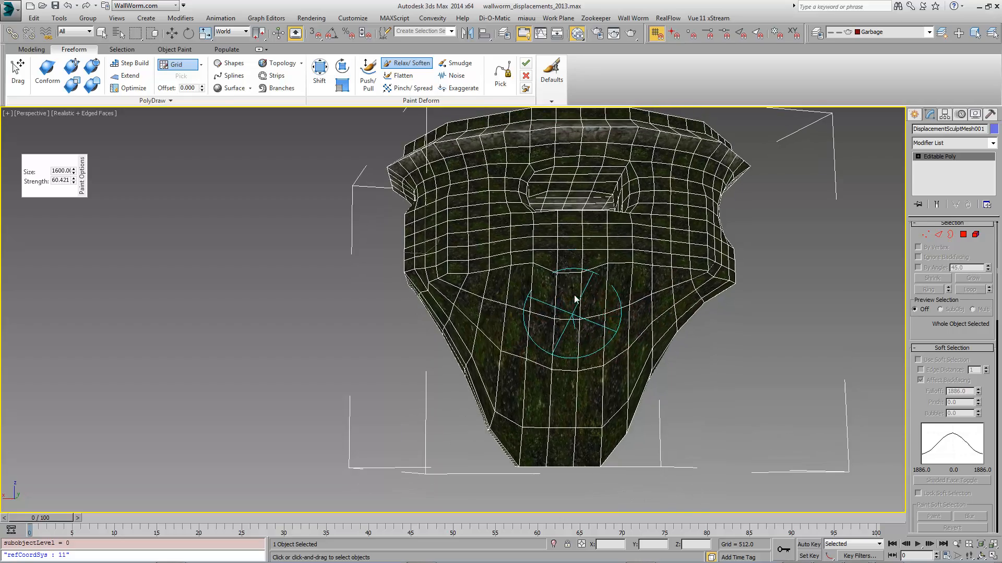
# Step: Relax the remaining sharp corners along the rim between the wall and tapered base on the other sides
pyautogui.moveTo(571, 294); pyautogui.dragTo(489, 297)
pyautogui.keyDown('alt'); pyautogui.moveTo(489, 297); pyautogui.dragTo(598, 290, button='middle'); pyautogui.keyUp('alt')
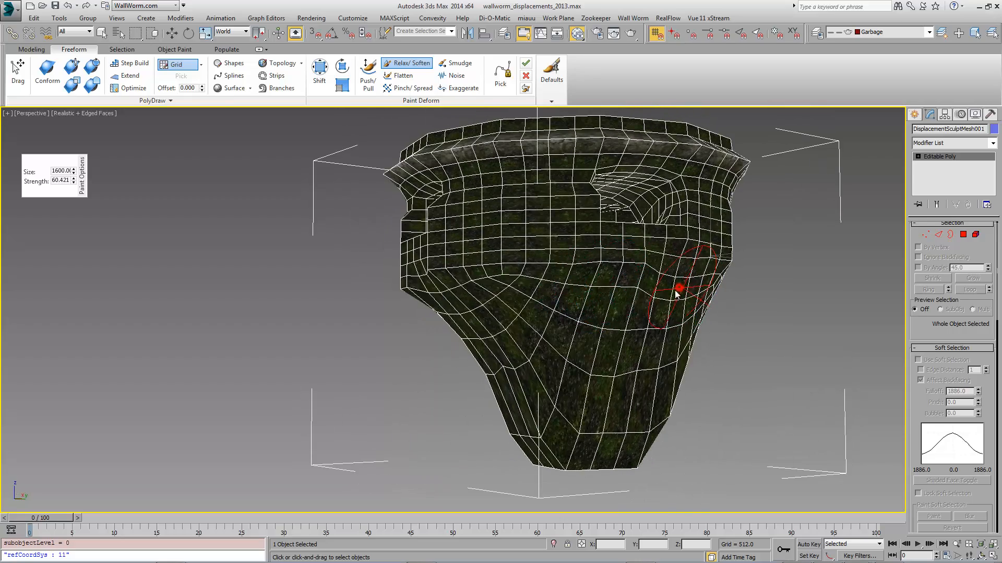
pyautogui.moveTo(675, 290); pyautogui.dragTo(494, 297)
pyautogui.keyDown('alt'); pyautogui.moveTo(467, 313); pyautogui.dragTo(581, 302, button='middle'); pyautogui.keyUp('alt')
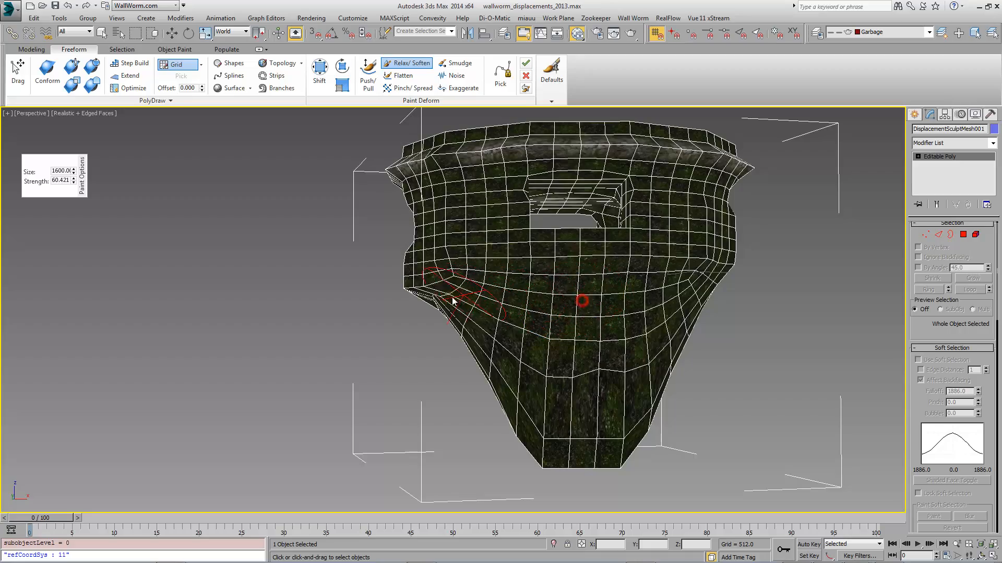
pyautogui.keyDown('alt'); pyautogui.moveTo(480, 302); pyautogui.dragTo(537, 291, button='middle'); pyautogui.keyUp('alt')
pyautogui.moveTo(420, 287)
pyautogui.keyDown('alt'); pyautogui.mouseDown(button='middle')
pyautogui.moveTo(516, 299)
pyautogui.moveTo(577, 290)
pyautogui.moveTo(529, 271)
pyautogui.moveTo(525, 296)
pyautogui.moveTo(574, 285)
pyautogui.moveTo(633, 340)
pyautogui.moveTo(603, 335)
pyautogui.moveTo(614, 326)
pyautogui.moveTo(634, 376)
pyautogui.mouseUp(button='middle'); pyautogui.keyUp('alt')
pyautogui.scroll(5, 543, 299)
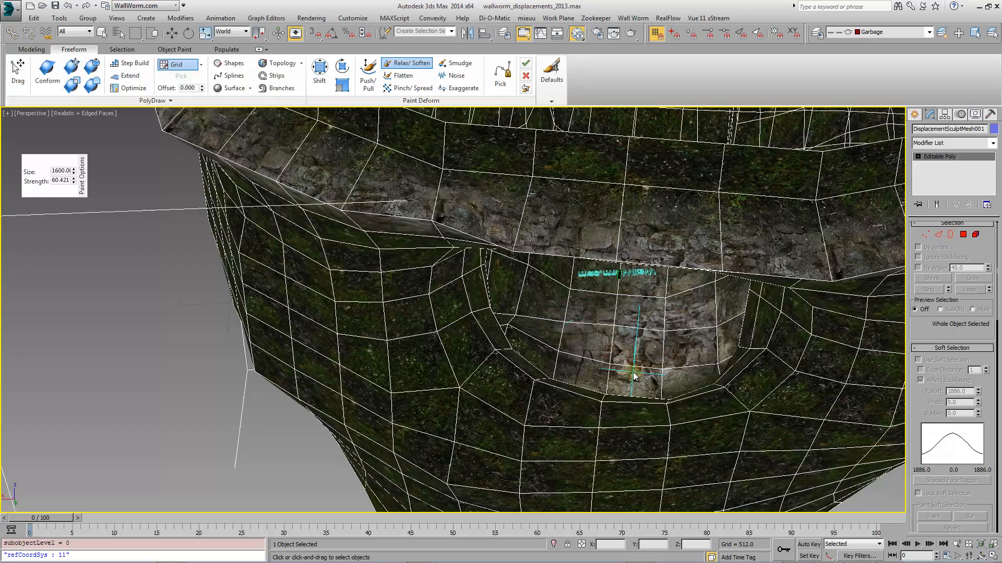
# Step: Relax the lower edge of the recessed opening beneath the rock ledge
pyautogui.moveTo(619, 400); pyautogui.dragTo(612, 343)
pyautogui.keyDown('alt'); pyautogui.moveTo(612, 343); pyautogui.dragTo(647, 388, button='middle'); pyautogui.keyUp('alt')
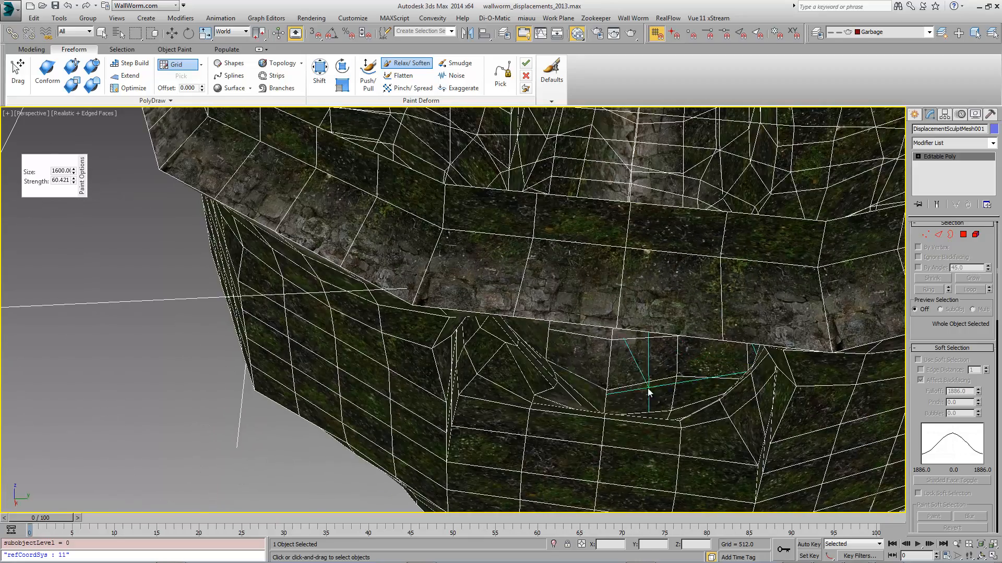
pyautogui.keyDown('alt'); pyautogui.moveTo(612, 420); pyautogui.dragTo(619, 411, button='middle'); pyautogui.keyUp('alt')
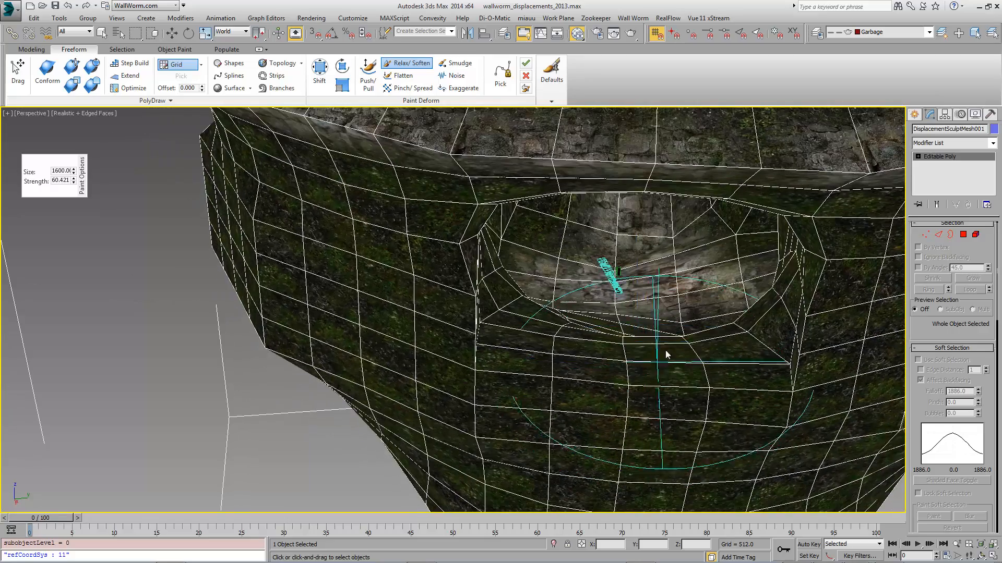
# Step: Select a single vertex on the tunnel ceiling inside the opening and enable soft selection with a falloff of 660.1
pyautogui.moveTo(666, 330)
pyautogui.keyDown('alt'); pyautogui.mouseDown(button='middle')
pyautogui.moveTo(691, 331)
pyautogui.moveTo(640, 353)
pyautogui.moveTo(621, 337)
pyautogui.moveTo(597, 358)
pyautogui.moveTo(572, 339)
pyautogui.moveTo(559, 354)
pyautogui.mouseUp(button='middle'); pyautogui.keyUp('alt')
pyautogui.scroll(3, 597, 358)
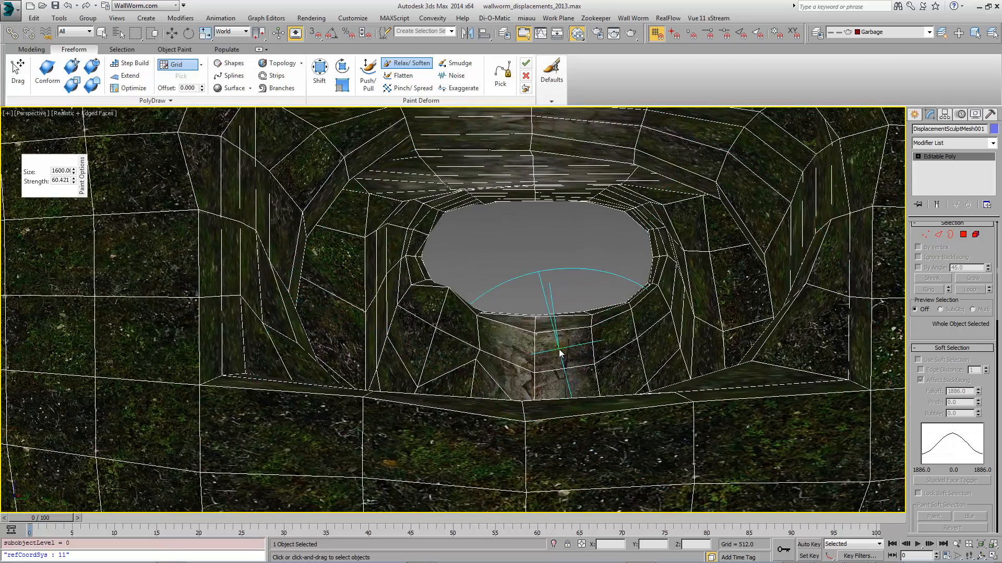
pyautogui.click(926, 235)
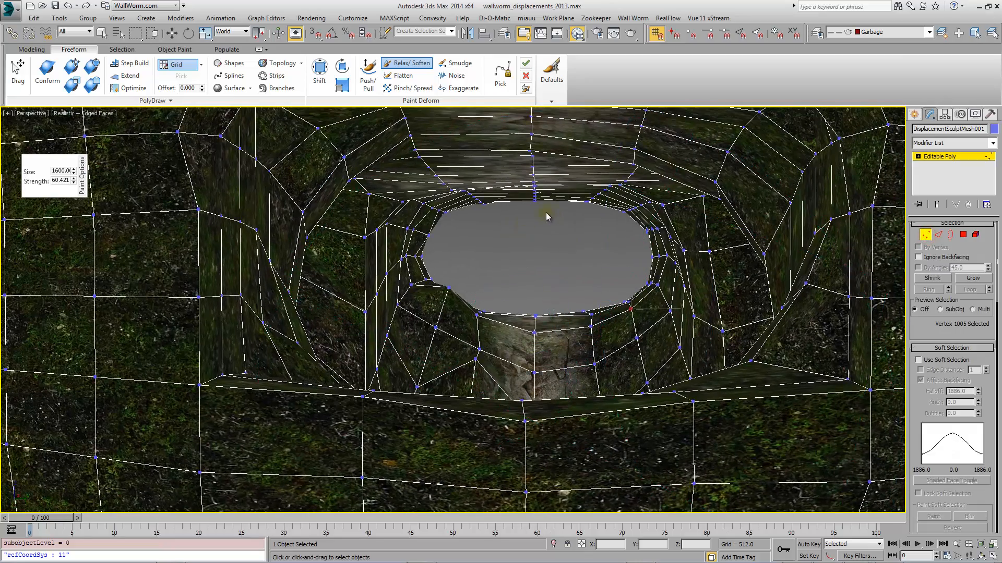
pyautogui.scroll(6, 547, 215)
pyautogui.press('w')
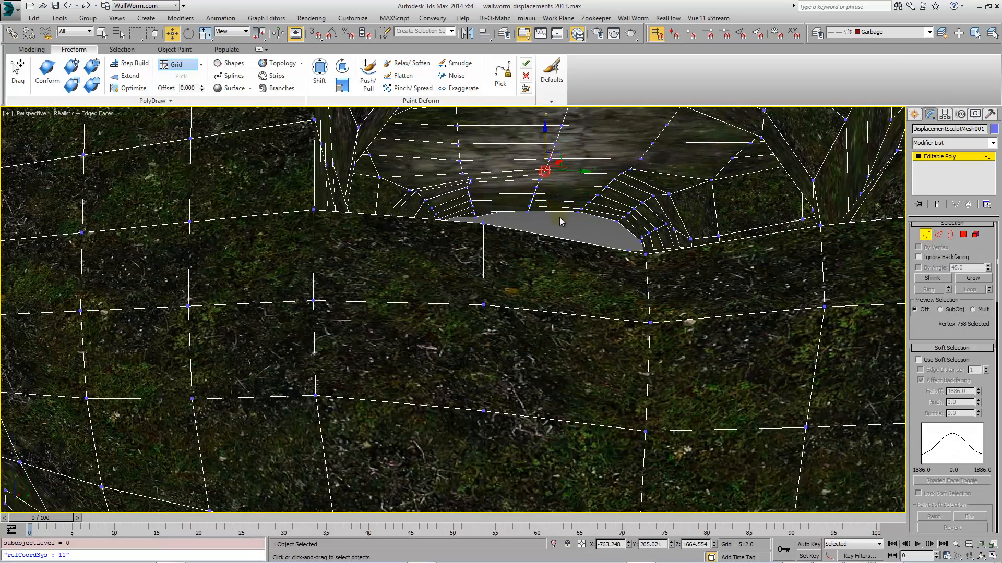
pyautogui.scroll(4, 560, 221)
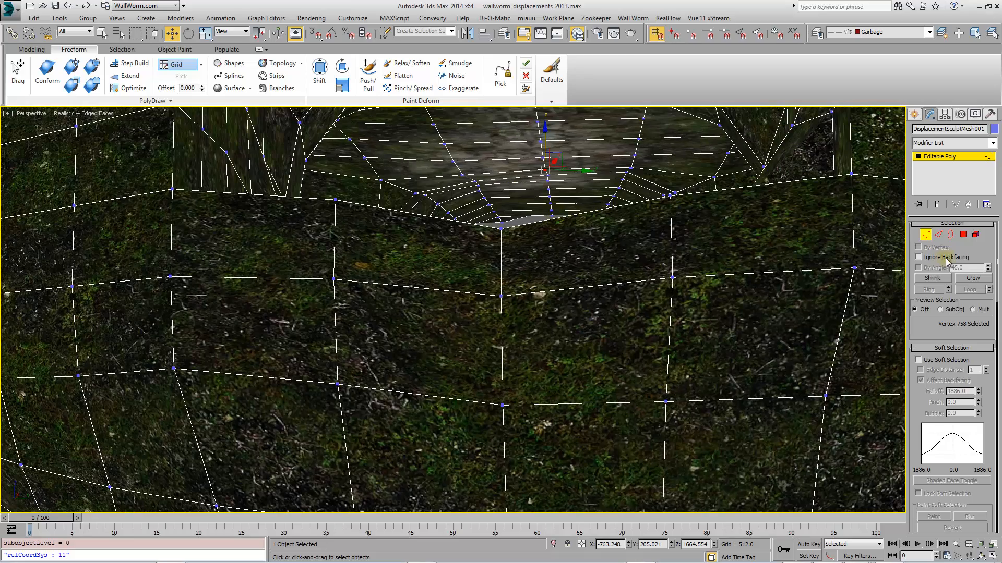
pyautogui.click(918, 359)
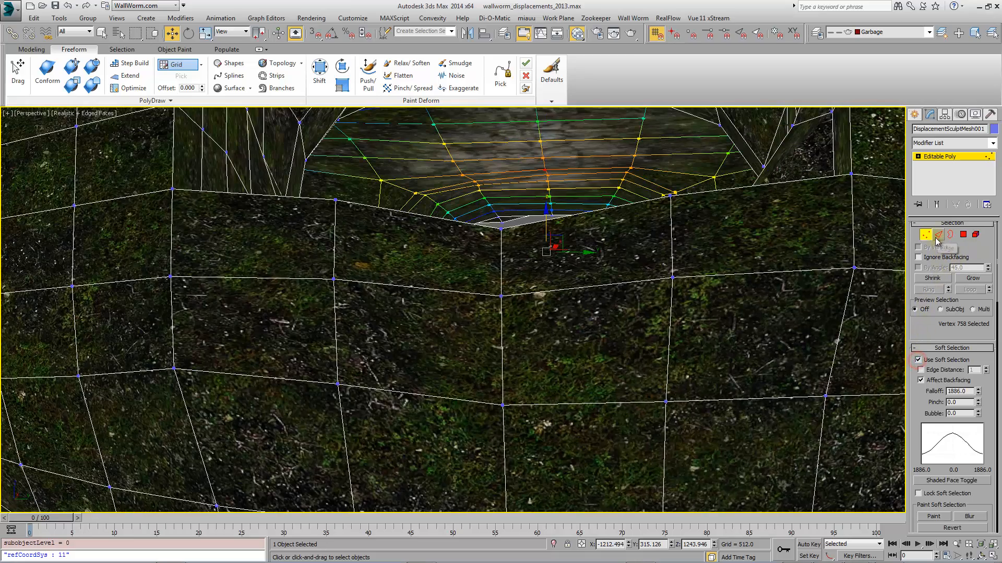
pyautogui.keyDown('alt'); pyautogui.moveTo(655, 213); pyautogui.dragTo(597, 214, button='middle'); pyautogui.keyUp('alt')
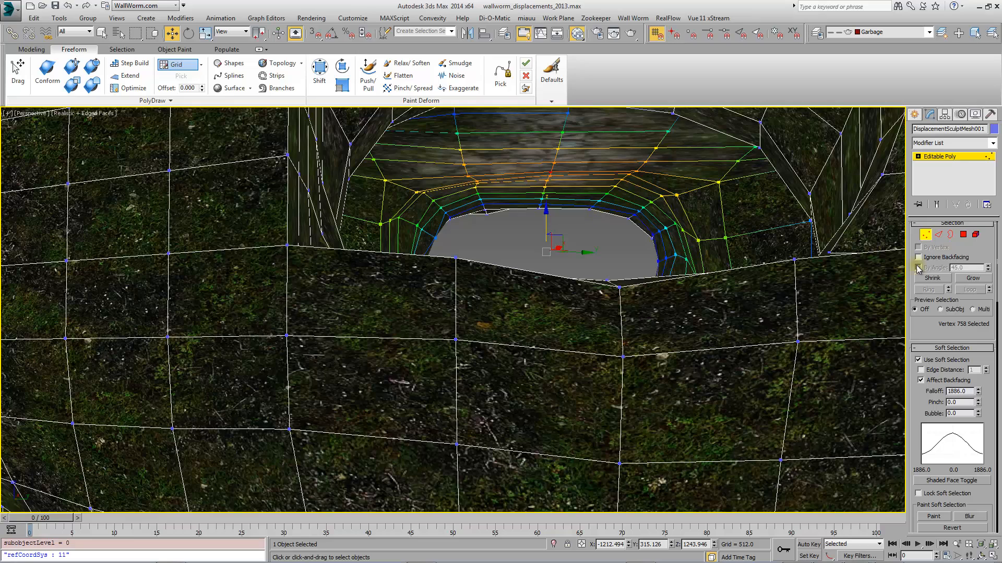
pyautogui.moveTo(978, 392); pyautogui.dragTo(980, 447)
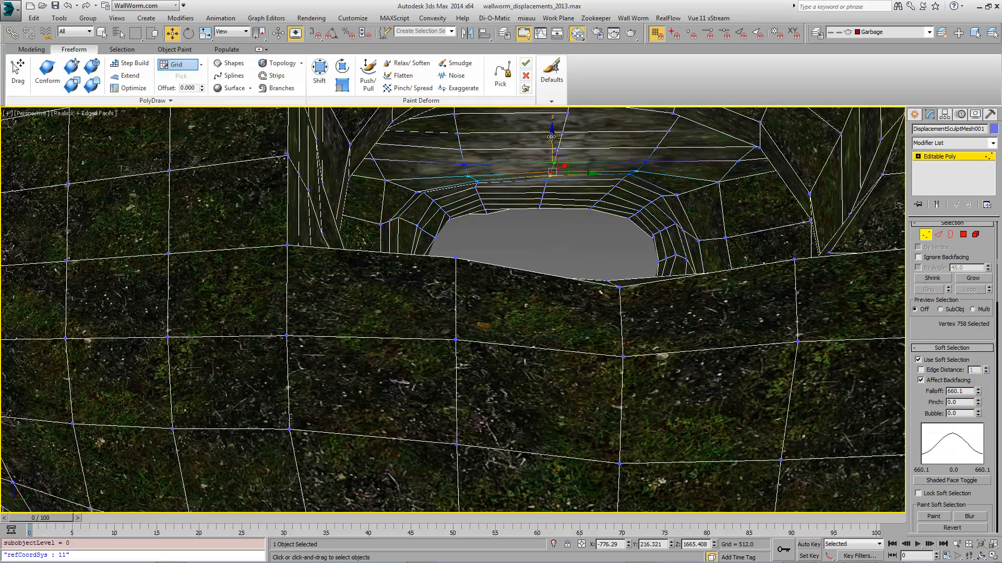
# Step: Move the ceiling vertex down toward the tunnel floor to form a pointed, stalactite-like spike
pyautogui.moveTo(550, 137); pyautogui.dragTo(550, 241)
pyautogui.keyDown('alt'); pyautogui.moveTo(551, 241); pyautogui.dragTo(561, 262, button='middle'); pyautogui.keyUp('alt')
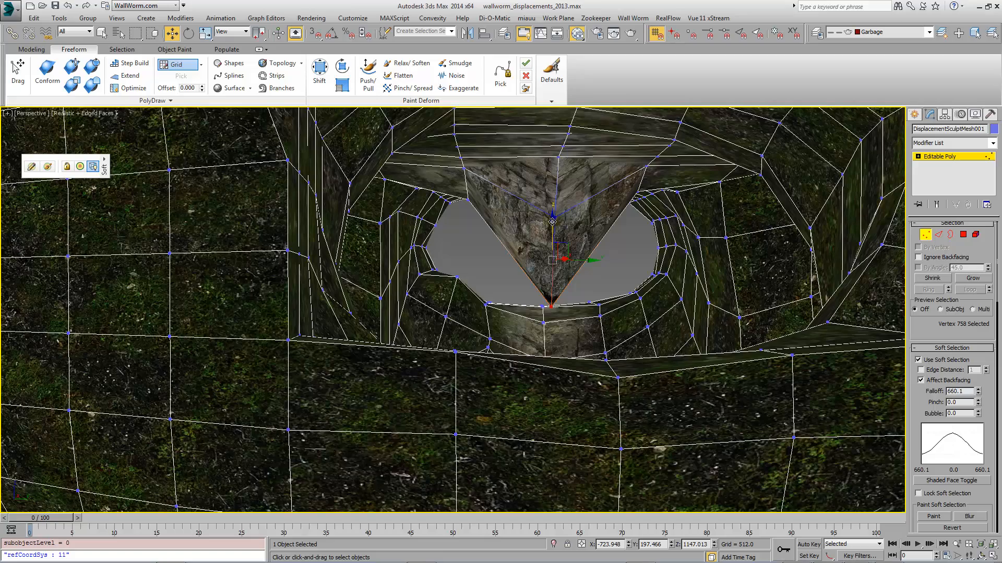
pyautogui.moveTo(552, 222); pyautogui.dragTo(554, 247)
pyautogui.keyDown('alt'); pyautogui.moveTo(559, 259); pyautogui.dragTo(561, 255, button='middle'); pyautogui.keyUp('alt')
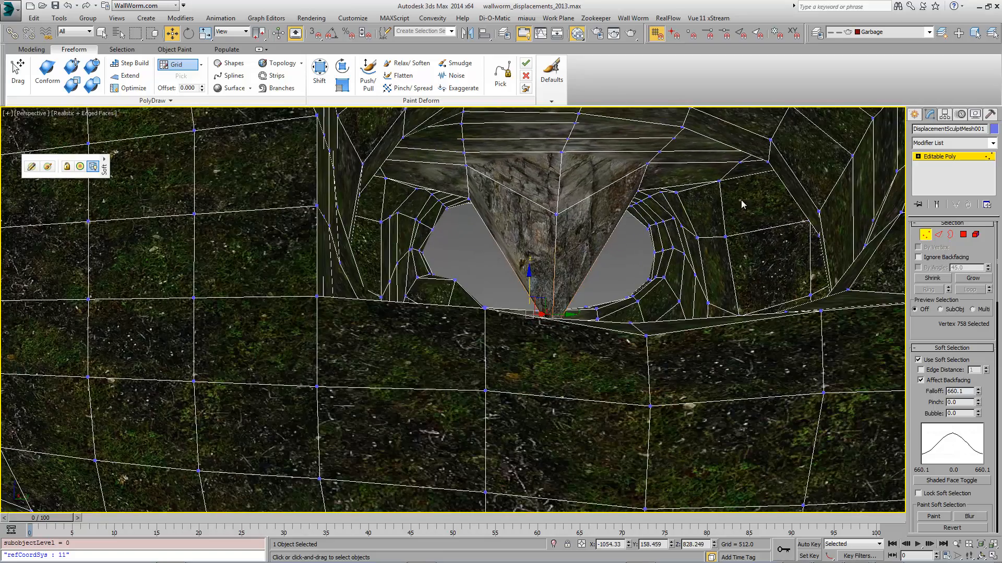
# Step: Leave vertex editing and relax the ceiling around the base of the hanging spike with the Relax/Soften brush
pyautogui.click(922, 236)
pyautogui.click(417, 65)
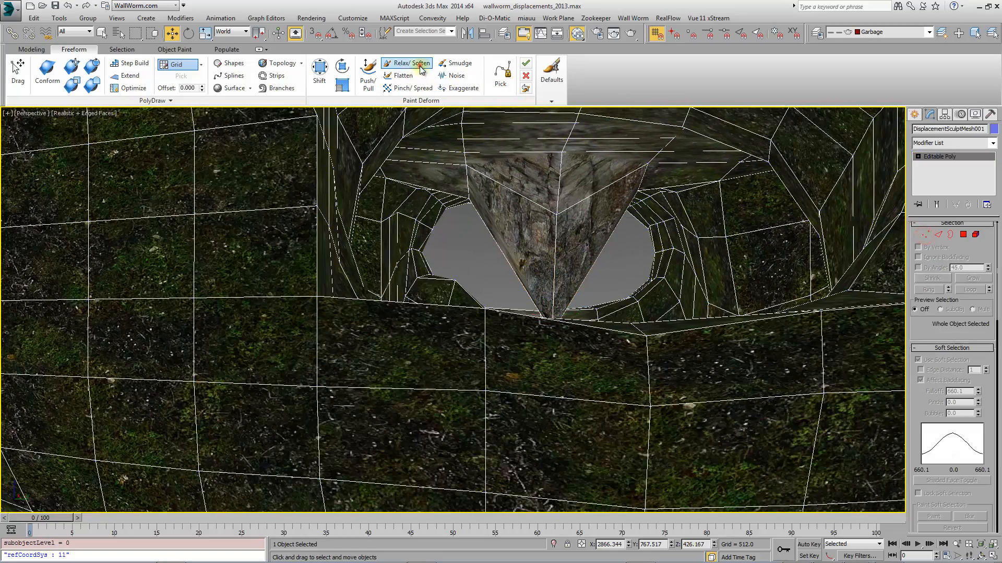
pyautogui.moveTo(451, 183)
pyautogui.mouseDown()
pyautogui.moveTo(458, 172)
pyautogui.moveTo(490, 170)
pyautogui.mouseUp()
pyautogui.keyDown('alt'); pyautogui.moveTo(584, 167); pyautogui.dragTo(556, 168, button='middle'); pyautogui.keyUp('alt')
pyautogui.moveTo(671, 166)
pyautogui.mouseDown()
pyautogui.moveTo(686, 174)
pyautogui.moveTo(667, 176)
pyautogui.mouseUp()
pyautogui.keyDown('alt'); pyautogui.moveTo(666, 176); pyautogui.dragTo(666, 185, button='middle'); pyautogui.keyUp('alt')
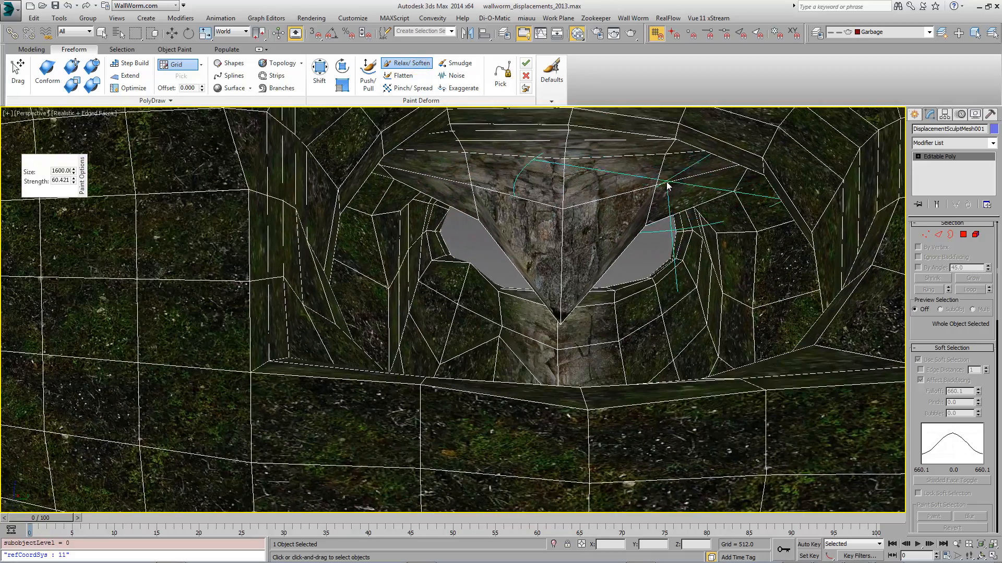
pyautogui.moveTo(666, 185); pyautogui.dragTo(652, 191)
pyautogui.keyDown('alt'); pyautogui.moveTo(649, 190); pyautogui.dragTo(573, 252, button='middle'); pyautogui.keyUp('alt')
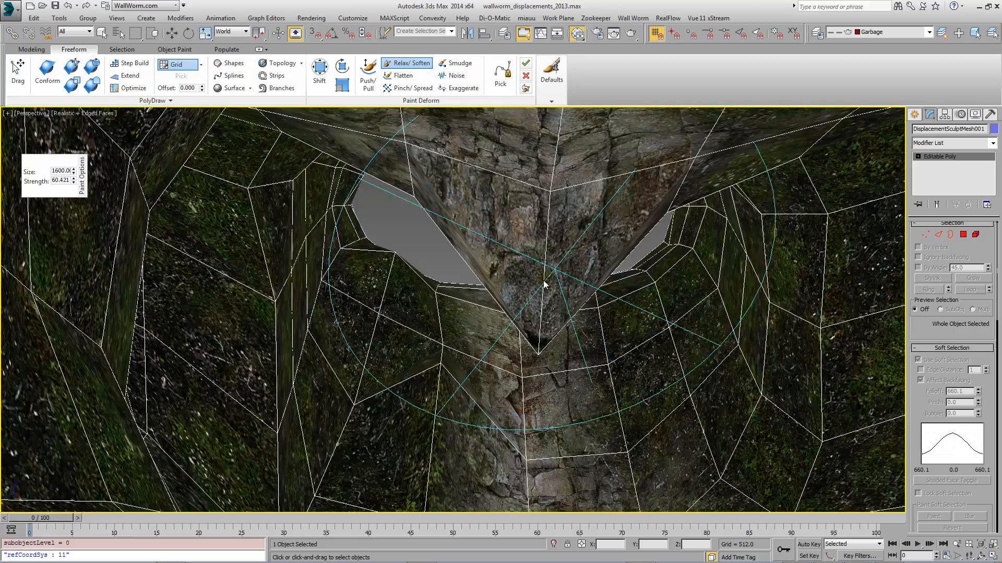
# Step: Relax the tunnel's side wall to the left of the hanging spike to even out its polygons
pyautogui.scroll(5, 543, 287)
pyautogui.scroll(6, 526, 267)
pyautogui.scroll(-5, 527, 277)
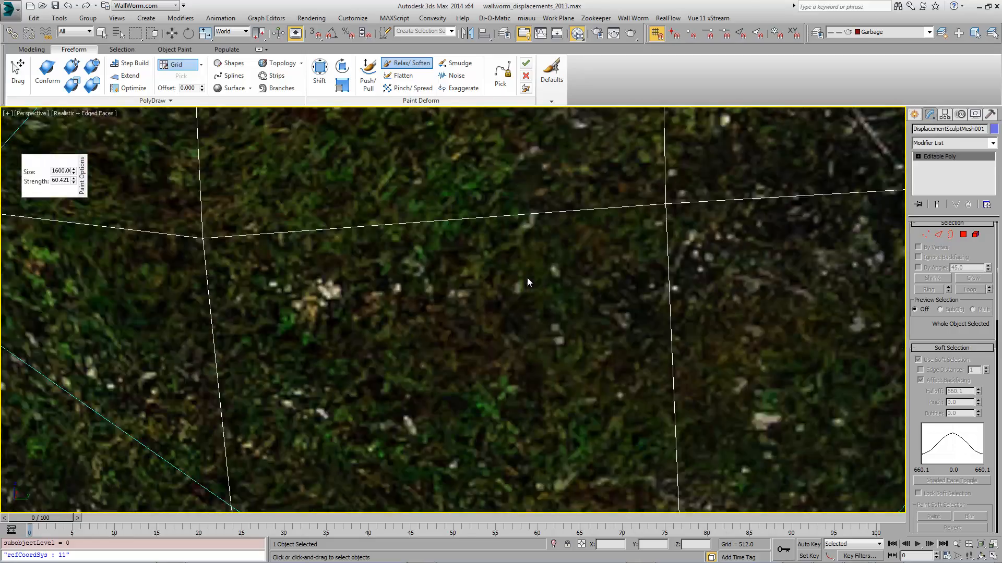
pyautogui.scroll(1, 514, 287)
pyautogui.moveTo(505, 450); pyautogui.dragTo(470, 475)
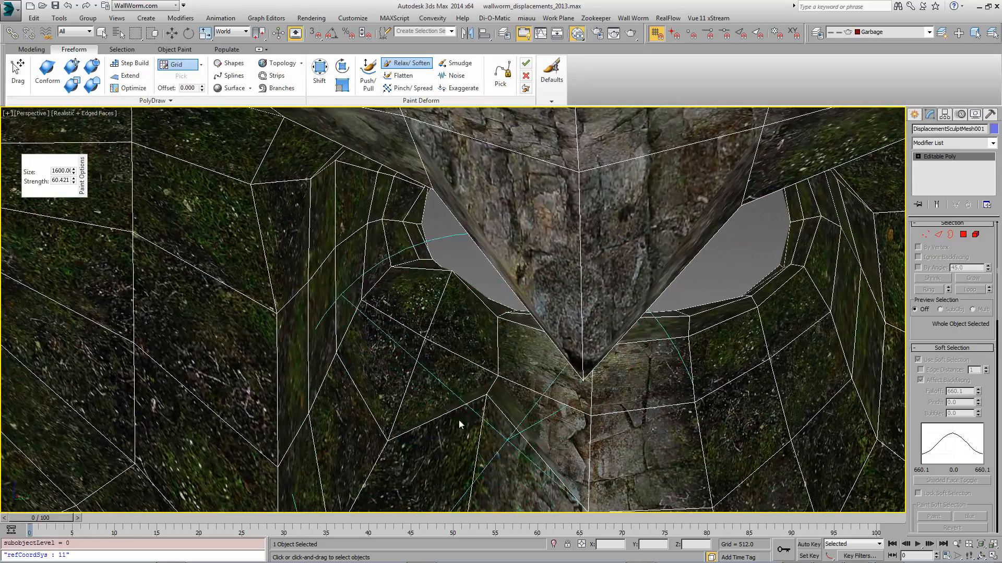
pyautogui.moveTo(320, 416); pyautogui.dragTo(311, 406)
pyautogui.scroll(-4, 313, 397)
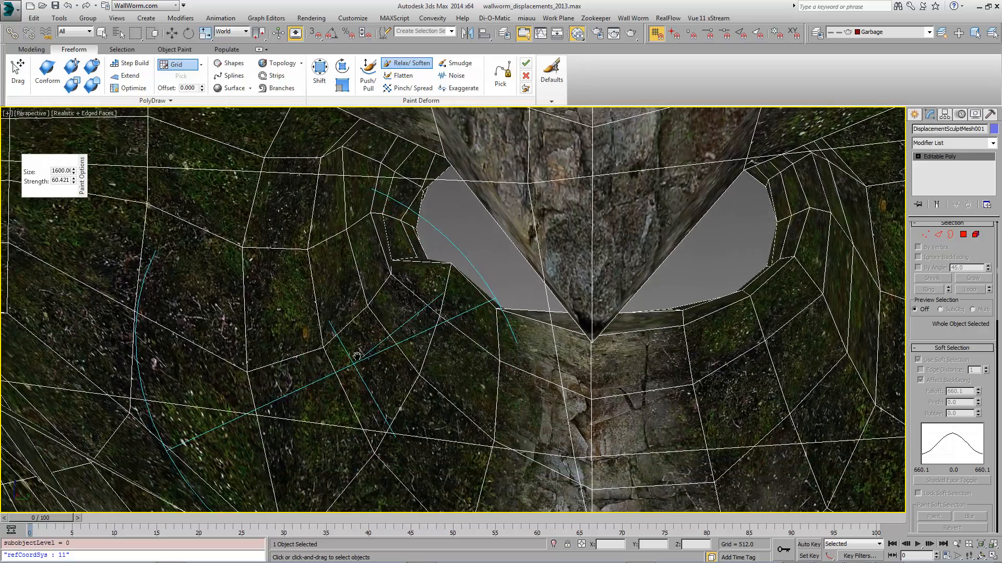
pyautogui.scroll(8, 360, 360)
pyautogui.scroll(-8, 366, 353)
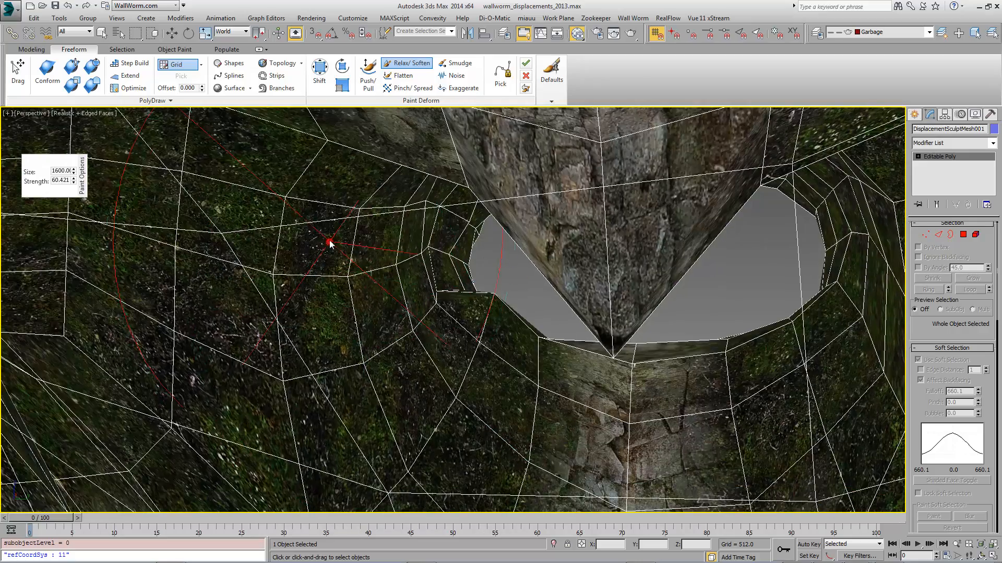
pyautogui.scroll(2, 347, 303)
pyautogui.moveTo(287, 330); pyautogui.dragTo(250, 329)
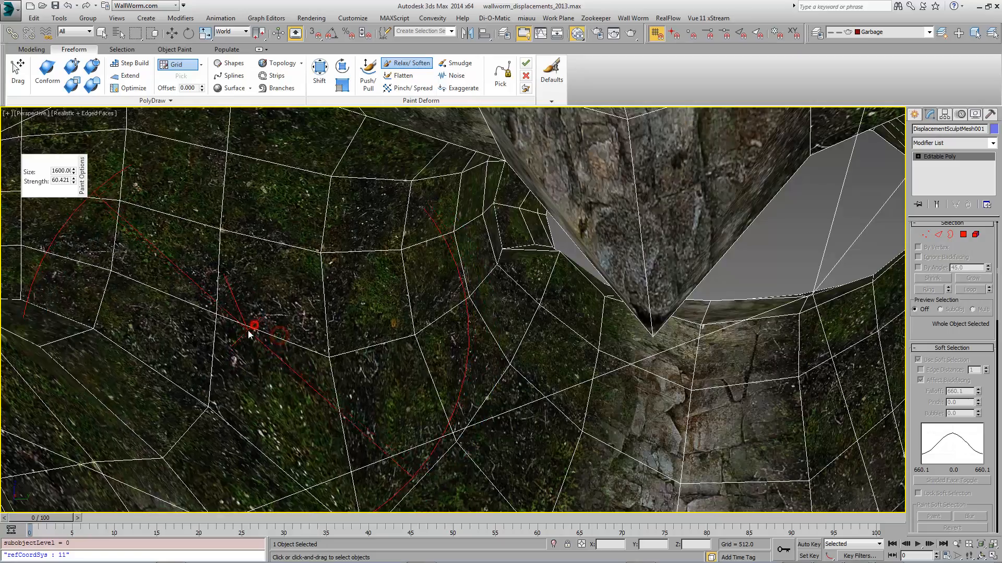
# Step: Relax the tunnel floor below the hanging spike and the wall on its right side
pyautogui.moveTo(263, 332)
pyautogui.keyDown('alt'); pyautogui.mouseDown(button='middle')
pyautogui.moveTo(249, 363)
pyautogui.moveTo(284, 351)
pyautogui.moveTo(470, 340)
pyautogui.moveTo(545, 308)
pyautogui.moveTo(541, 330)
pyautogui.mouseUp(button='middle'); pyautogui.keyUp('alt')
pyautogui.scroll(-1, 505, 340)
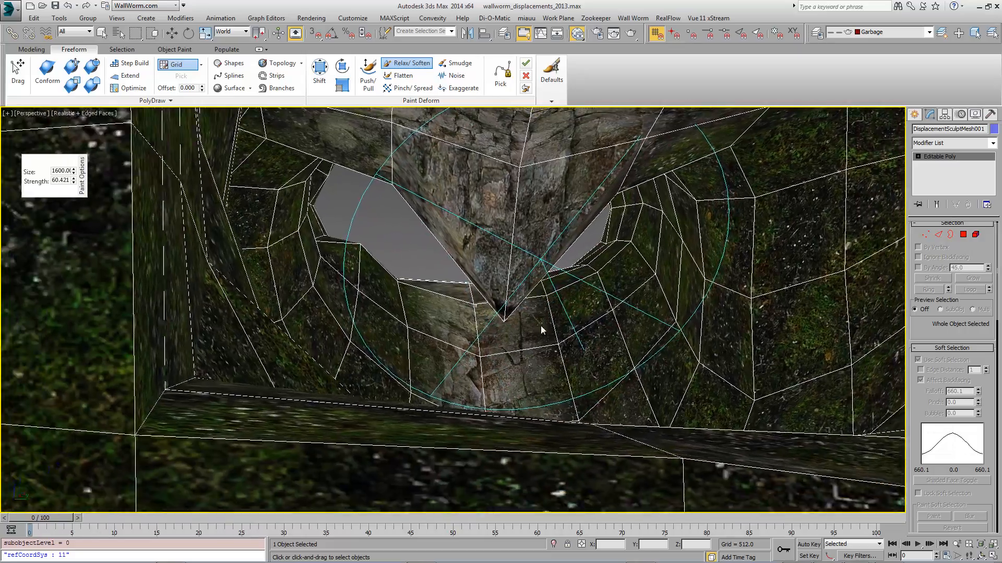
pyautogui.scroll(-2, 541, 330)
pyautogui.scroll(-1, 527, 452)
pyautogui.scroll(3, 527, 452)
pyautogui.moveTo(544, 438); pyautogui.dragTo(544, 360, button='middle')
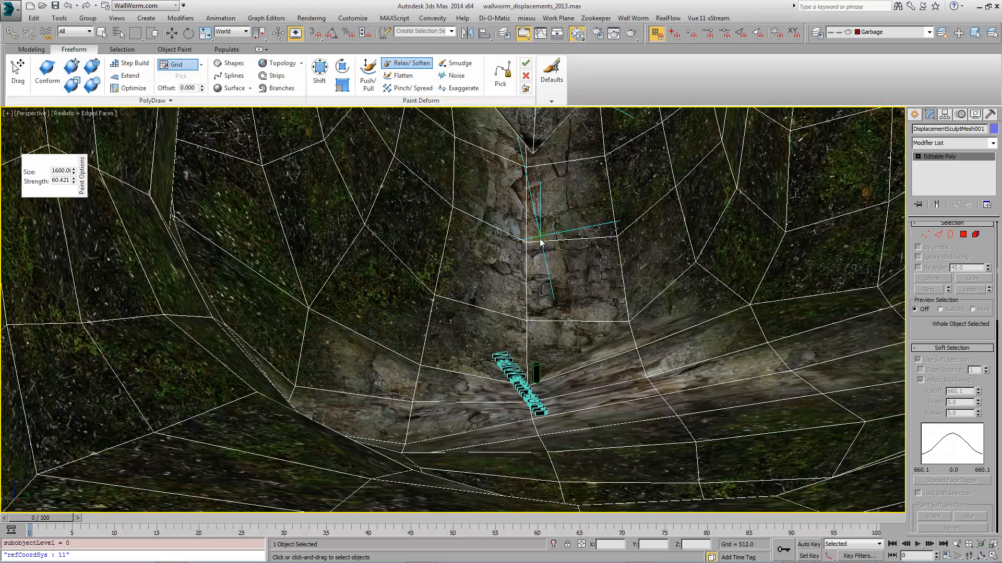
pyautogui.scroll(-2, 543, 237)
pyautogui.scroll(2, 543, 237)
pyautogui.moveTo(543, 237); pyautogui.dragTo(515, 334, button='middle')
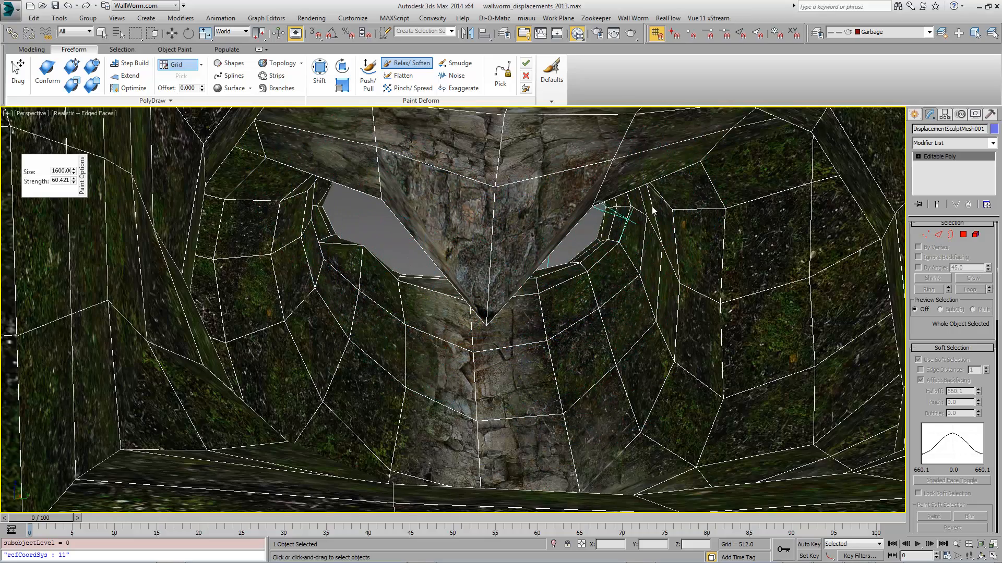
pyautogui.moveTo(662, 297)
pyautogui.mouseDown()
pyautogui.moveTo(711, 223)
pyautogui.moveTo(666, 179)
pyautogui.mouseUp()
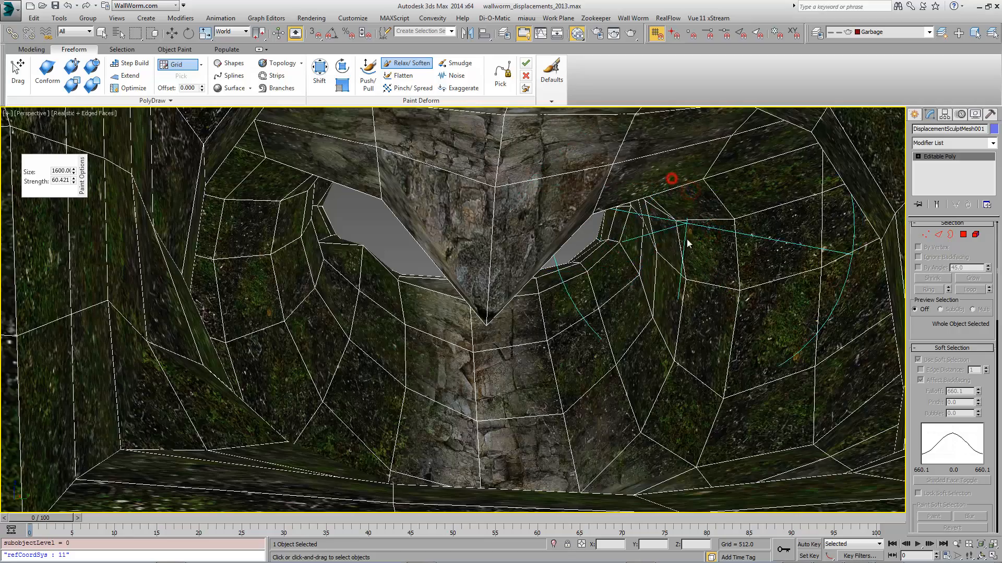
pyautogui.moveTo(691, 261)
pyautogui.mouseDown(button='middle')
pyautogui.moveTo(664, 285)
pyautogui.moveTo(671, 353)
pyautogui.moveTo(646, 287)
pyautogui.moveTo(630, 329)
pyautogui.moveTo(662, 320)
pyautogui.mouseUp(button='middle')
pyautogui.scroll(-3, 646, 292)
pyautogui.click(621, 351)
pyautogui.click(628, 298)
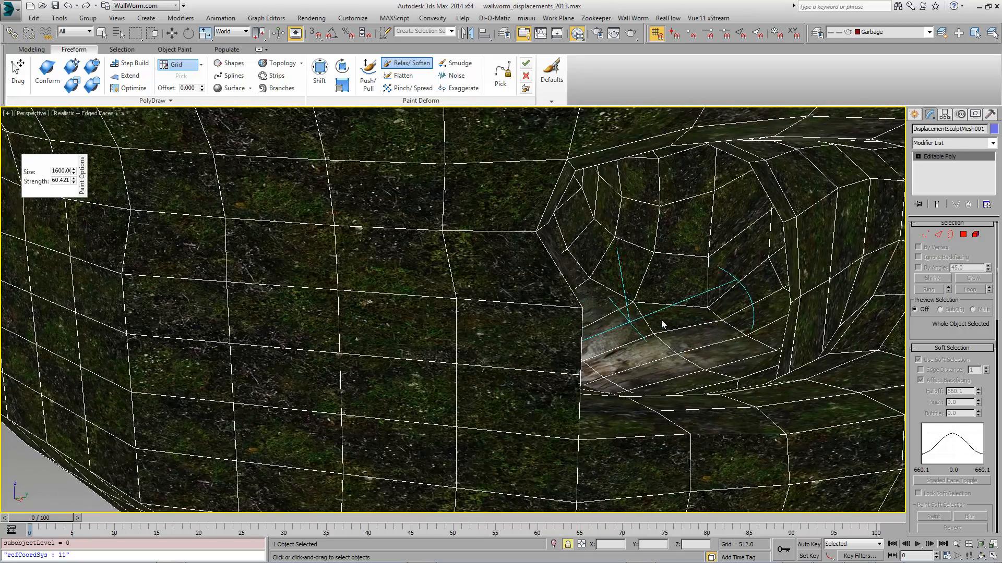
# Step: Relax the left rim of the tunnel opening where it meets the outer wall, undoing the last brush strokes
pyautogui.moveTo(661, 321)
pyautogui.mouseDown()
pyautogui.moveTo(541, 381)
pyautogui.moveTo(530, 362)
pyautogui.moveTo(510, 358)
pyautogui.moveTo(452, 375)
pyautogui.mouseUp()
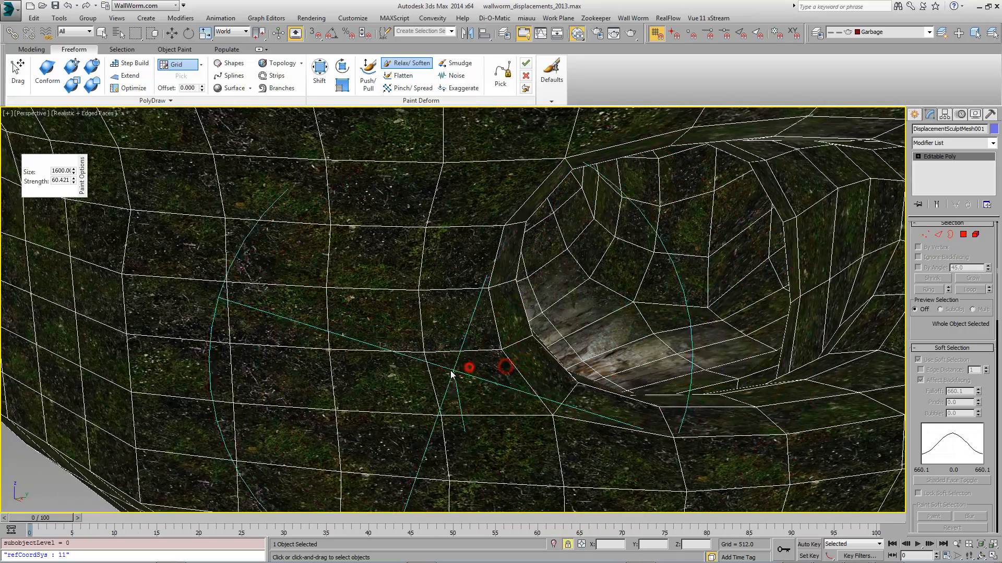
pyautogui.click(452, 374)
pyautogui.click(443, 377)
pyautogui.hotkey('ctrl', 'z')
pyautogui.hotkey('ctrl', 'z')
pyautogui.hotkey('ctrl', 'z')
pyautogui.hotkey('ctrl', 'z')
# Step: Use the Shift tool to drag the ceiling vertices above the hanging spike sideways
pyautogui.moveTo(534, 315)
pyautogui.keyDown('alt'); pyautogui.mouseDown(button='middle')
pyautogui.moveTo(531, 363)
pyautogui.moveTo(546, 348)
pyautogui.moveTo(501, 386)
pyautogui.moveTo(503, 415)
pyautogui.moveTo(508, 386)
pyautogui.moveTo(478, 390)
pyautogui.mouseUp(button='middle'); pyautogui.keyUp('alt')
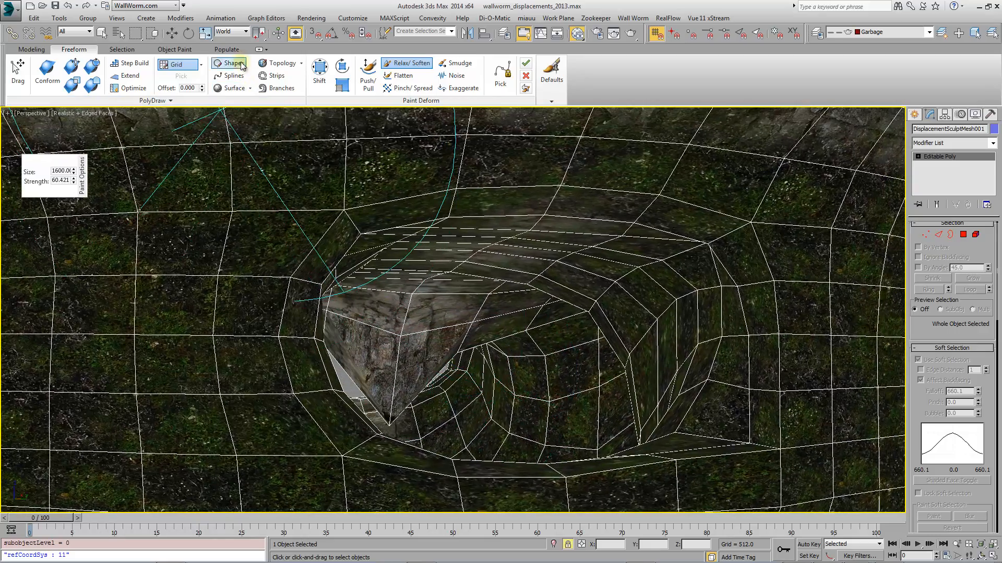
pyautogui.keyDown('alt'); pyautogui.moveTo(468, 260); pyautogui.dragTo(438, 258, button='middle'); pyautogui.keyUp('alt')
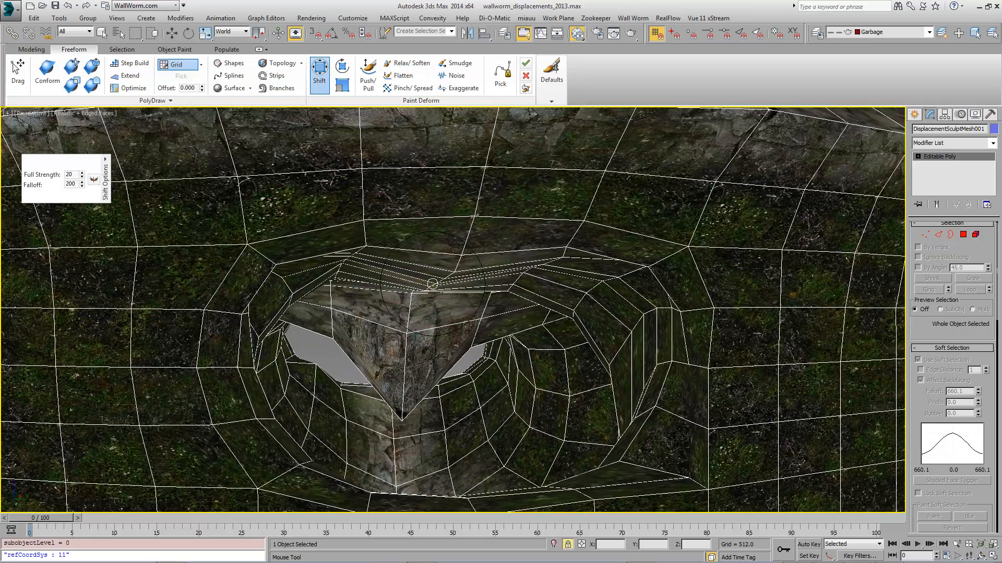
pyautogui.moveTo(432, 284)
pyautogui.mouseDown()
pyautogui.moveTo(541, 275)
pyautogui.moveTo(516, 298)
pyautogui.mouseUp()
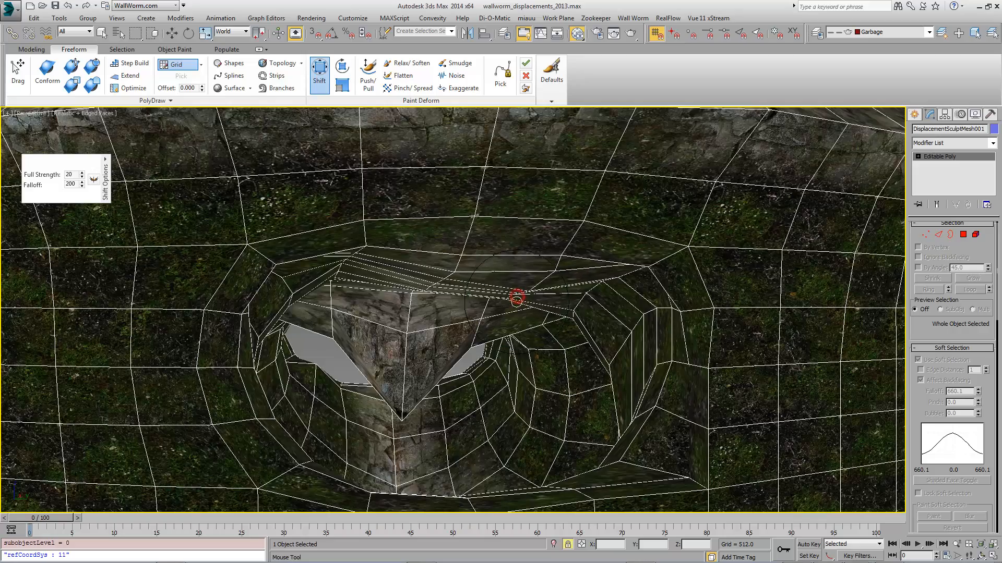
pyautogui.keyDown('alt'); pyautogui.moveTo(448, 381); pyautogui.dragTo(484, 373, button='middle'); pyautogui.keyUp('alt')
pyautogui.moveTo(514, 335)
pyautogui.keyDown('alt'); pyautogui.mouseDown(button='middle')
pyautogui.moveTo(451, 343)
pyautogui.moveTo(508, 347)
pyautogui.moveTo(453, 282)
pyautogui.moveTo(474, 296)
pyautogui.moveTo(514, 276)
pyautogui.moveTo(485, 311)
pyautogui.moveTo(512, 306)
pyautogui.mouseUp(button='middle'); pyautogui.keyUp('alt')
# Step: Relax the square lower rim of the opening into a rounded edge with the Relax/Soften brush
pyautogui.scroll(-3, 452, 343)
pyautogui.scroll(-3, 514, 276)
pyautogui.keyDown('alt'); pyautogui.moveTo(339, 340); pyautogui.dragTo(392, 352, button='middle'); pyautogui.keyUp('alt')
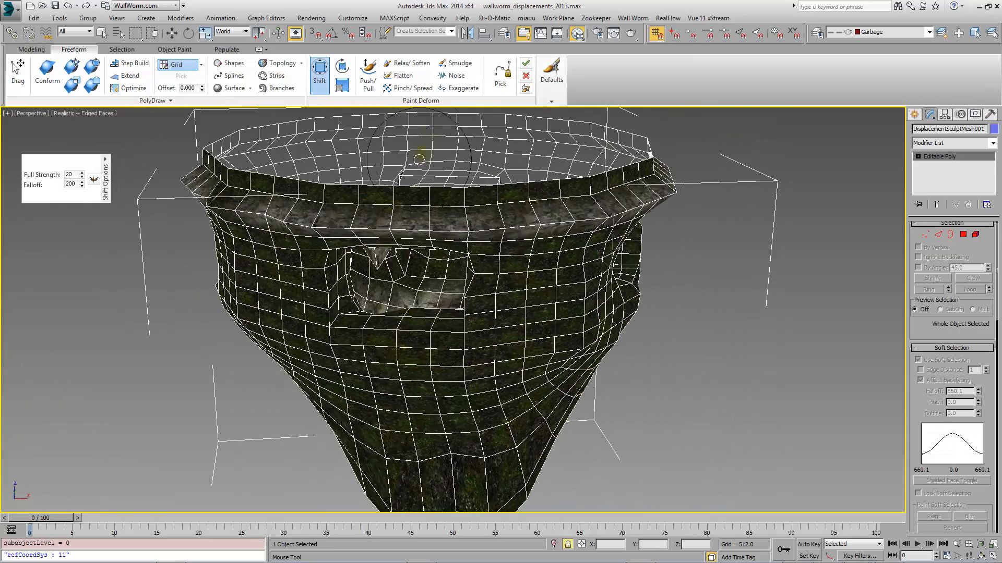
pyautogui.click(416, 67)
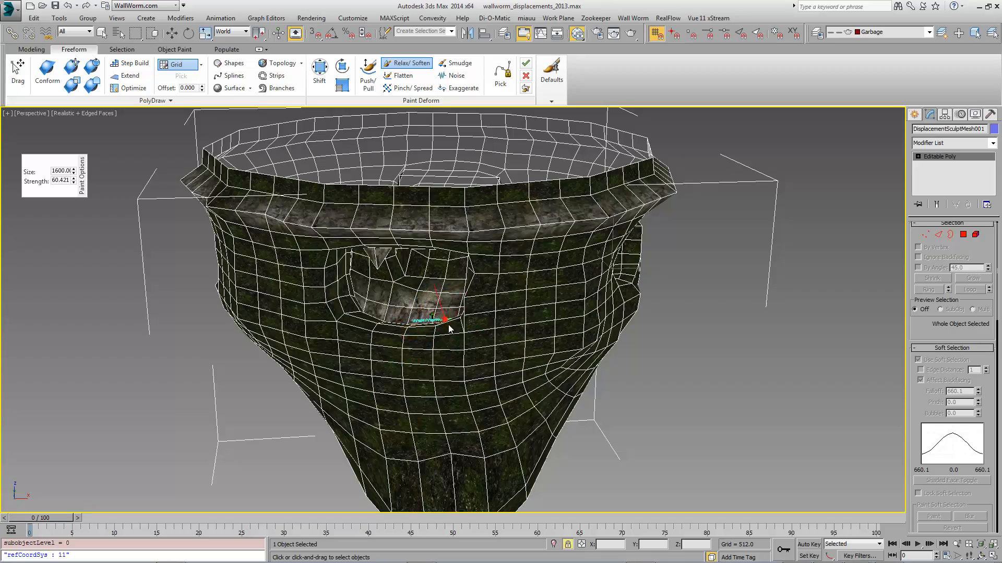
pyautogui.moveTo(467, 300)
pyautogui.keyDown('alt'); pyautogui.mouseDown(button='middle')
pyautogui.moveTo(492, 329)
pyautogui.moveTo(516, 335)
pyautogui.moveTo(429, 333)
pyautogui.moveTo(447, 331)
pyautogui.moveTo(270, 268)
pyautogui.moveTo(242, 281)
pyautogui.moveTo(277, 303)
pyautogui.mouseUp(button='middle'); pyautogui.keyUp('alt')
# Step: Reshape the tapered wall below the opening with the Push/Pull brush to form a bulge
pyautogui.click(368, 75)
pyautogui.moveTo(445, 362); pyautogui.dragTo(385, 351)
pyautogui.keyDown('alt'); pyautogui.moveTo(416, 360); pyautogui.dragTo(475, 369, button='middle'); pyautogui.keyUp('alt')
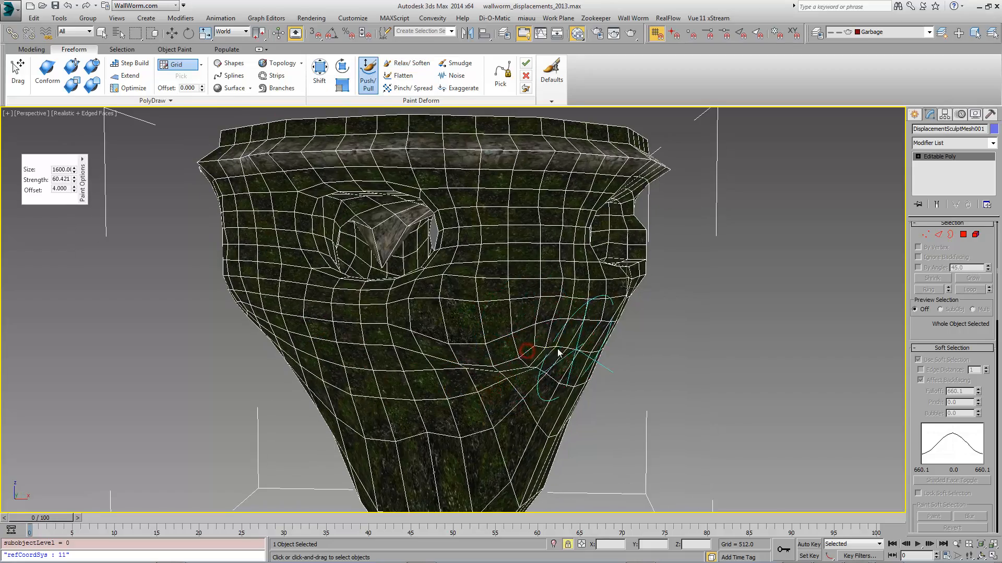
pyautogui.keyDown('alt'); pyautogui.moveTo(557, 351); pyautogui.dragTo(324, 369, button='middle'); pyautogui.keyUp('alt')
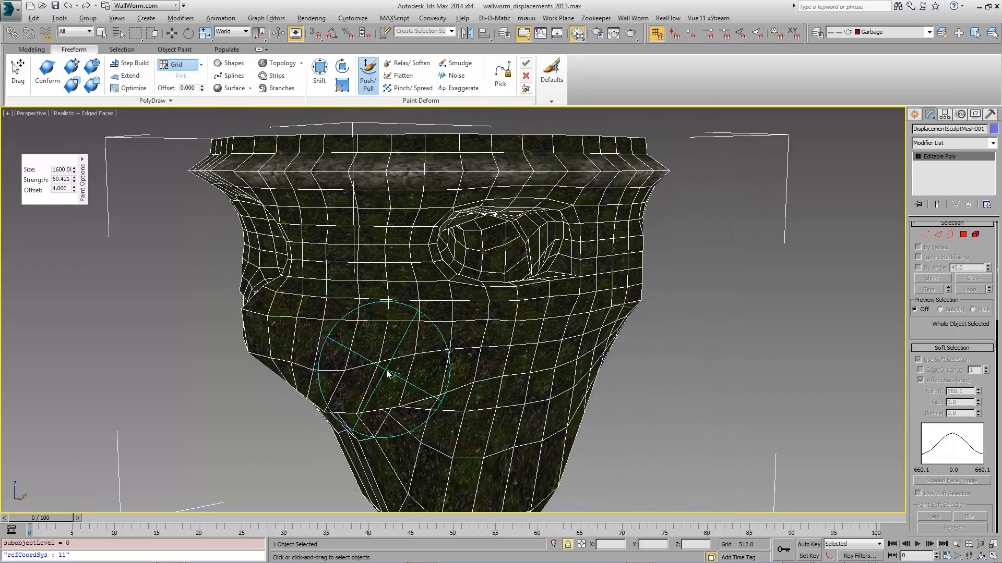
# Step: Extend the bulge around the tapered wall beneath the neighbouring openings with the Push/Pull brush
pyautogui.keyDown('alt'); pyautogui.moveTo(387, 374); pyautogui.dragTo(374, 366, button='middle'); pyautogui.keyUp('alt')
pyautogui.keyDown('alt'); pyautogui.moveTo(322, 348); pyautogui.dragTo(361, 367, button='middle'); pyautogui.keyUp('alt')
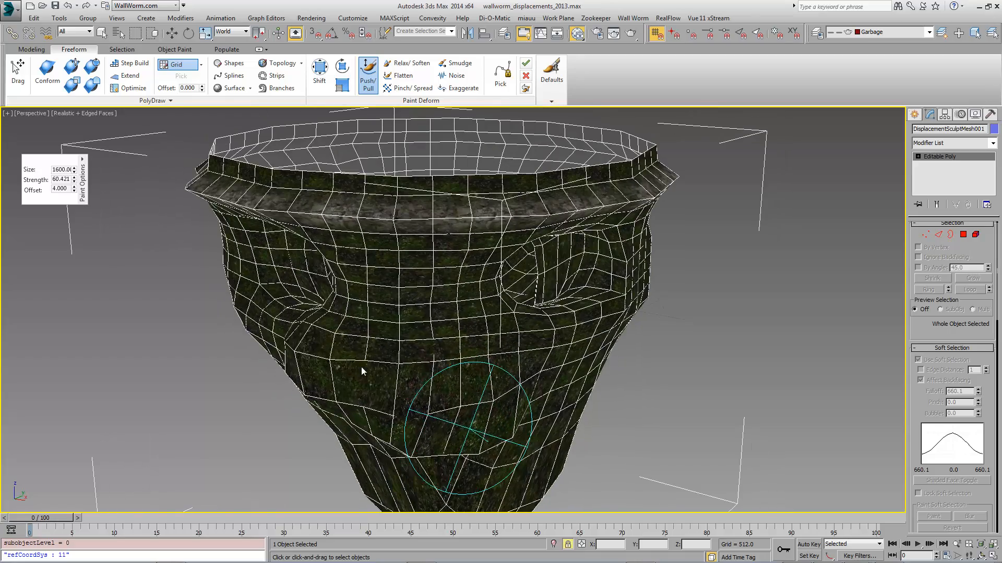
pyautogui.moveTo(426, 404)
pyautogui.keyDown('alt'); pyautogui.mouseDown(button='middle')
pyautogui.moveTo(470, 407)
pyautogui.moveTo(478, 376)
pyautogui.moveTo(537, 394)
pyautogui.moveTo(549, 343)
pyautogui.moveTo(297, 351)
pyautogui.moveTo(296, 333)
pyautogui.moveTo(456, 349)
pyautogui.moveTo(507, 369)
pyautogui.moveTo(464, 361)
pyautogui.moveTo(496, 364)
pyautogui.moveTo(525, 345)
pyautogui.moveTo(486, 321)
pyautogui.mouseUp(button='middle'); pyautogui.keyUp('alt')
pyautogui.scroll(2, 480, 377)
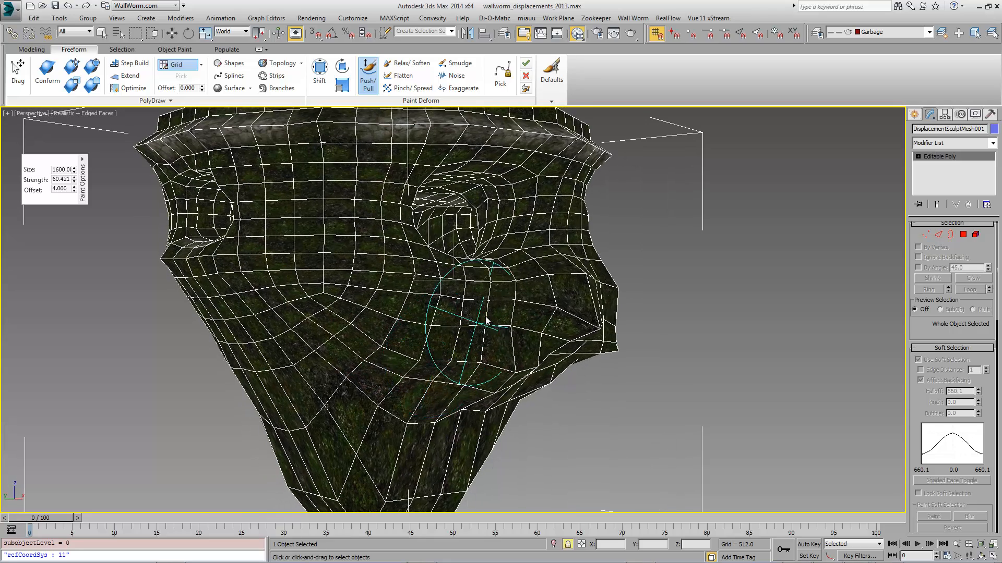
pyautogui.moveTo(492, 322); pyautogui.dragTo(503, 322)
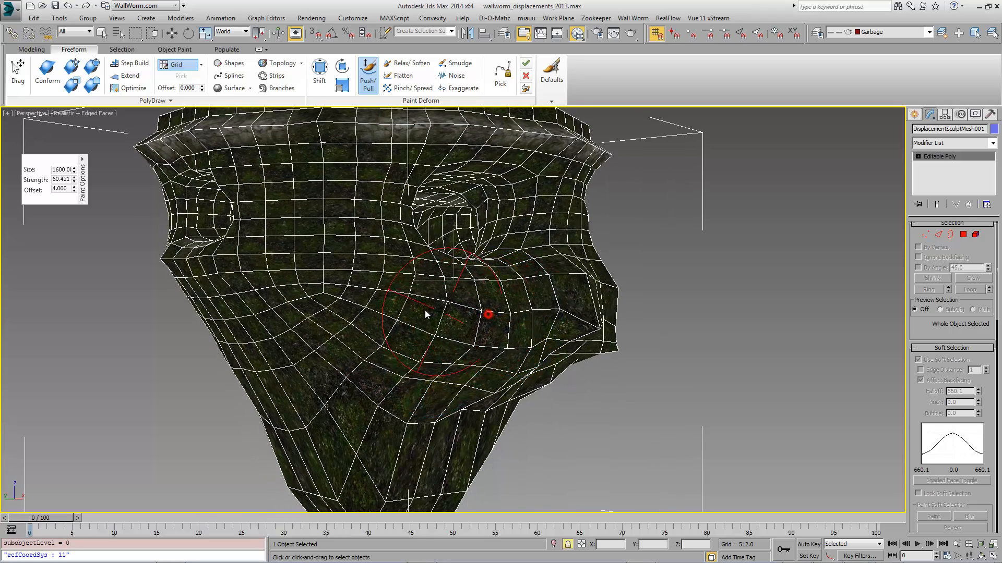
pyautogui.keyDown('alt'); pyautogui.moveTo(427, 314); pyautogui.dragTo(469, 325, button='middle'); pyautogui.keyUp('alt')
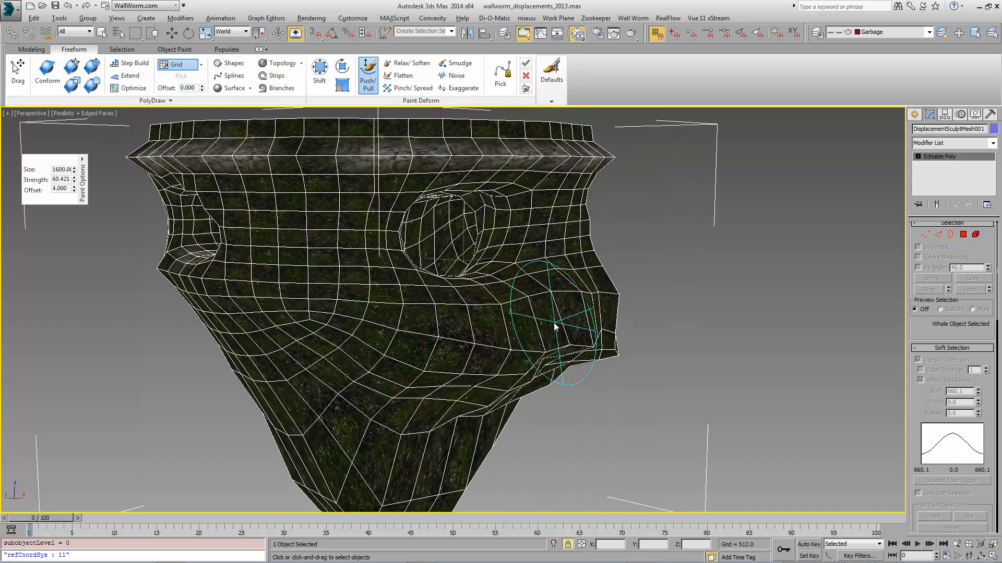
pyautogui.moveTo(553, 322)
pyautogui.keyDown('alt'); pyautogui.mouseDown(button='middle')
pyautogui.moveTo(413, 340)
pyautogui.moveTo(407, 364)
pyautogui.moveTo(281, 350)
pyautogui.mouseUp(button='middle'); pyautogui.keyUp('alt')
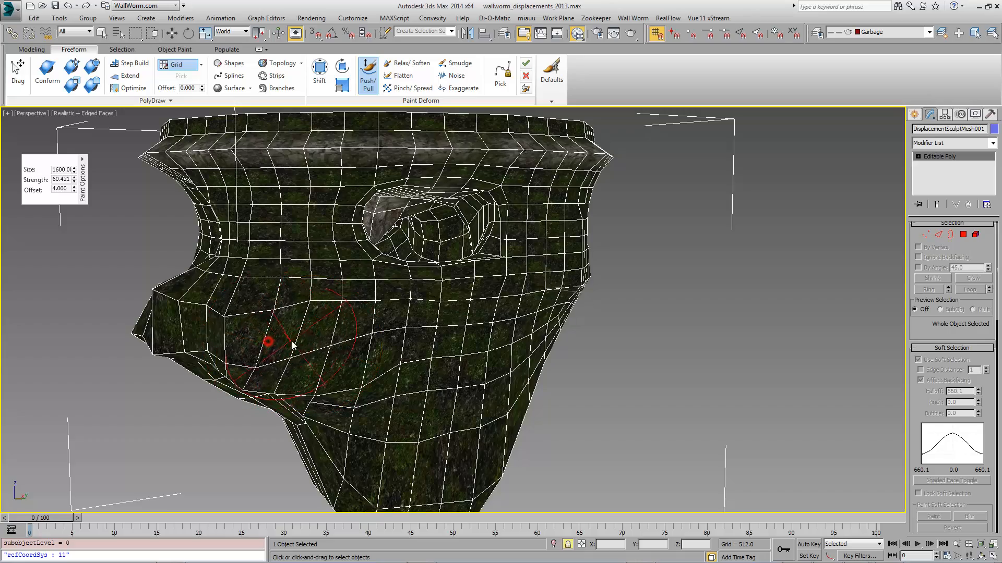
pyautogui.keyDown('alt'); pyautogui.moveTo(319, 353); pyautogui.dragTo(377, 359, button='middle'); pyautogui.keyUp('alt')
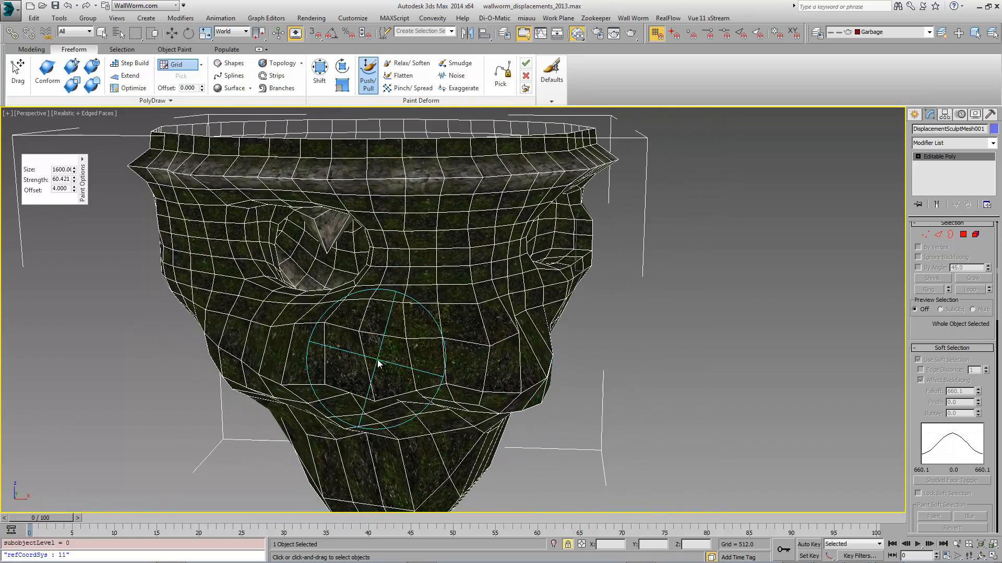
pyautogui.moveTo(443, 383)
pyautogui.keyDown('alt'); pyautogui.mouseDown(button='middle')
pyautogui.moveTo(432, 374)
pyautogui.moveTo(424, 303)
pyautogui.moveTo(479, 338)
pyautogui.moveTo(584, 328)
pyautogui.moveTo(476, 307)
pyautogui.mouseUp(button='middle'); pyautogui.keyUp('alt')
pyautogui.keyDown('alt'); pyautogui.moveTo(537, 328); pyautogui.dragTo(467, 285, button='middle'); pyautogui.keyUp('alt')
# Step: Smooth the bulging wall below the openings with the Relax/Soften brush
pyautogui.click(401, 65)
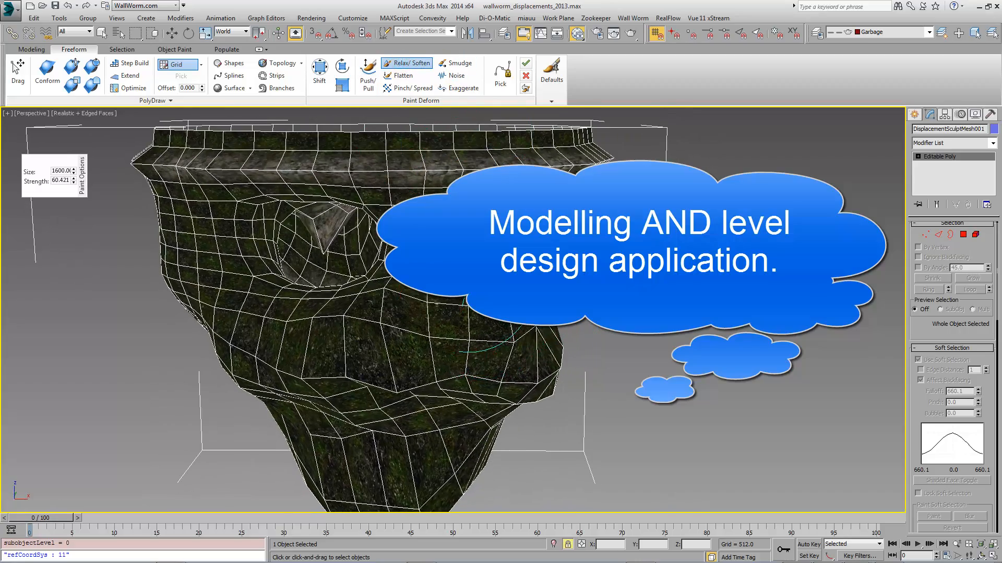
pyautogui.keyDown('alt'); pyautogui.moveTo(477, 337); pyautogui.dragTo(391, 311, button='middle'); pyautogui.keyUp('alt')
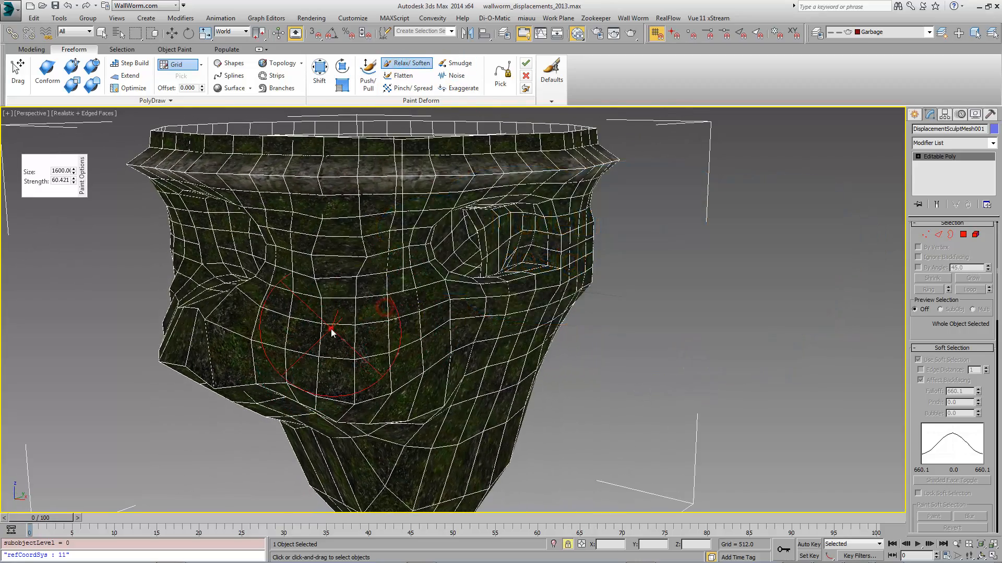
pyautogui.keyDown('alt'); pyautogui.moveTo(330, 328); pyautogui.dragTo(459, 360, button='middle'); pyautogui.keyUp('alt')
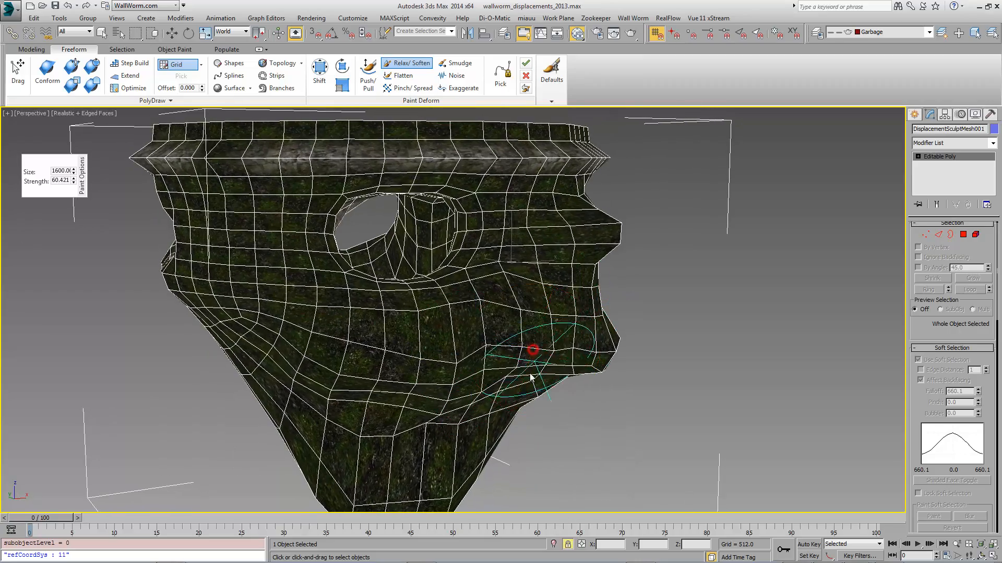
pyautogui.moveTo(509, 387)
pyautogui.keyDown('alt'); pyautogui.mouseDown(button='middle')
pyautogui.moveTo(476, 367)
pyautogui.moveTo(381, 384)
pyautogui.moveTo(398, 403)
pyautogui.moveTo(446, 410)
pyautogui.moveTo(474, 324)
pyautogui.moveTo(459, 197)
pyautogui.moveTo(502, 395)
pyautogui.moveTo(525, 345)
pyautogui.mouseUp(button='middle'); pyautogui.keyUp('alt')
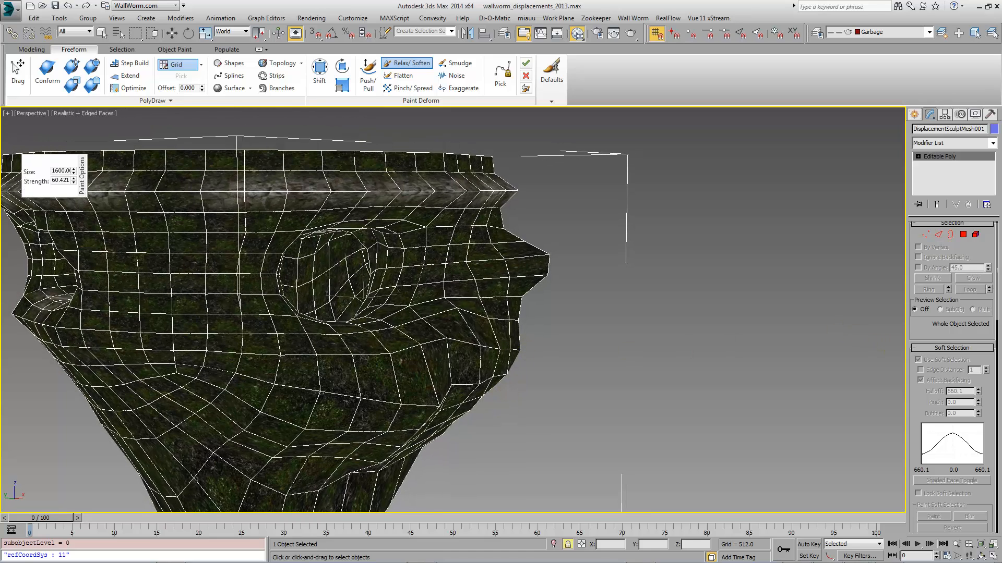
# Step: Start Paint Alpha on the sculpt mesh and paint black over the protruding ridge beside the opening with a brush size of 1098.39
pyautogui.click(921, 349)
pyautogui.moveTo(917, 433); pyautogui.dragTo(949, 367)
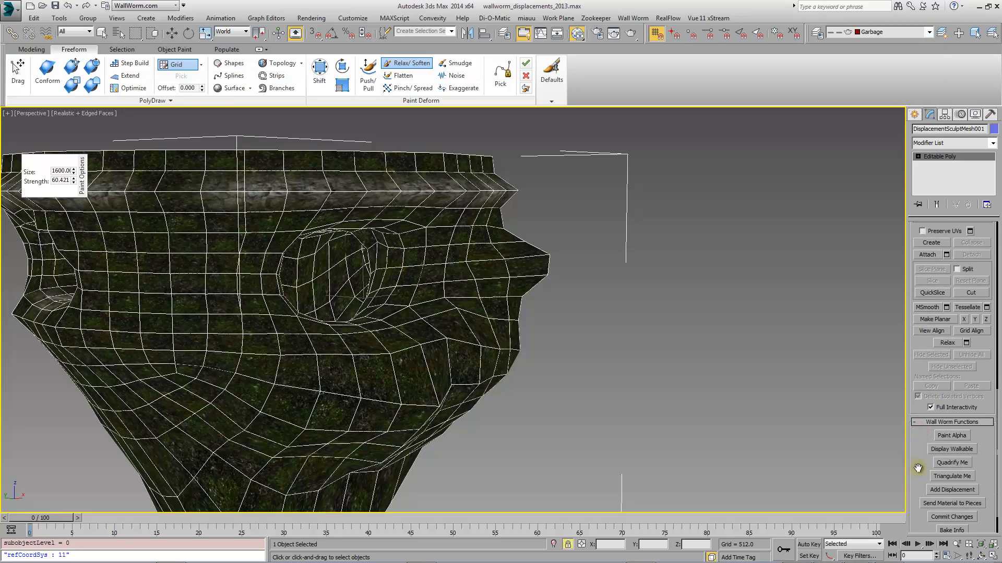
pyautogui.moveTo(918, 468); pyautogui.dragTo(919, 437)
pyautogui.click(953, 404)
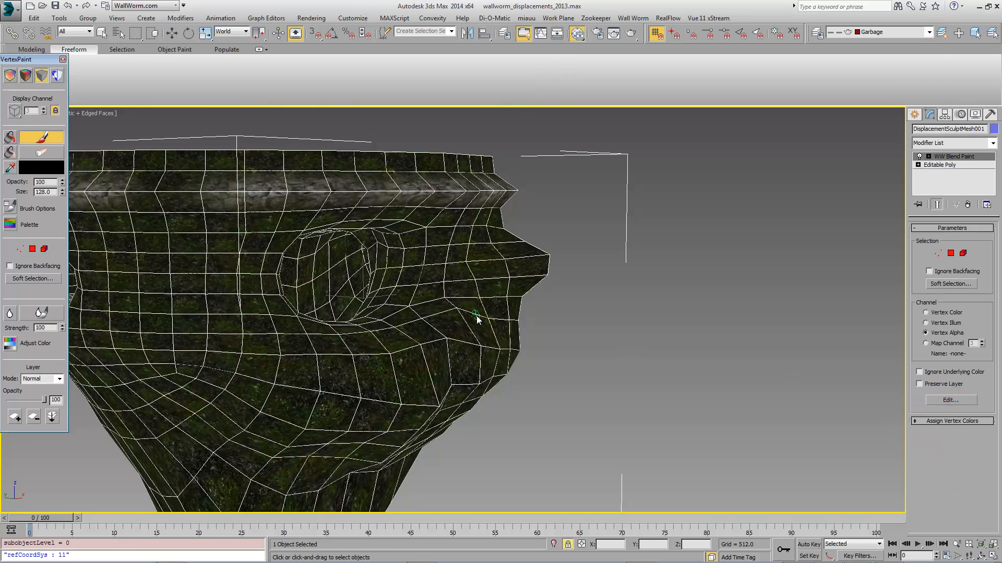
pyautogui.keyDown('ctrl'); pyautogui.keyDown('shift'); pyautogui.moveTo(476, 316); pyautogui.dragTo(480, 332); pyautogui.keyUp('shift'); pyautogui.keyUp('ctrl')
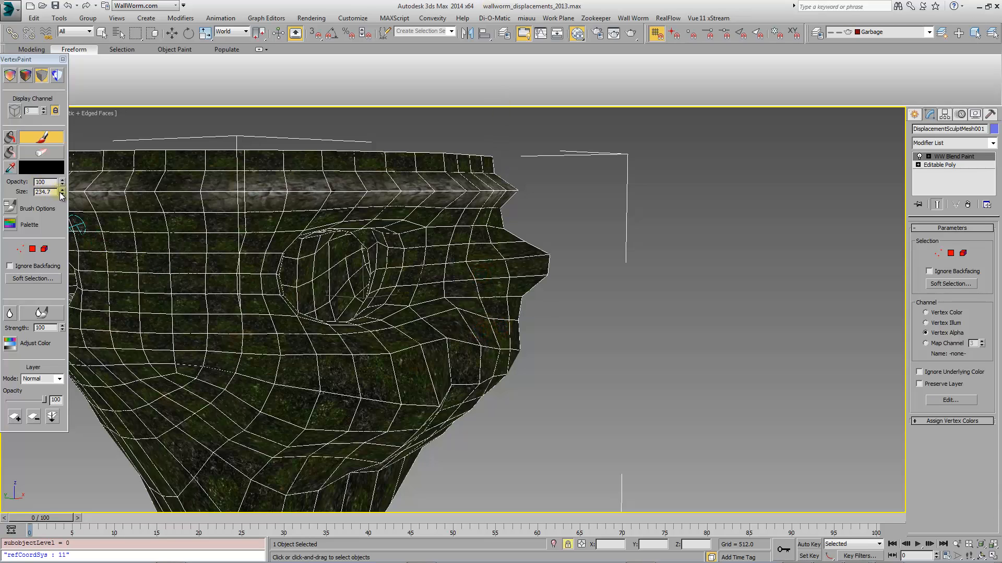
pyautogui.moveTo(61, 195); pyautogui.dragTo(62, 177)
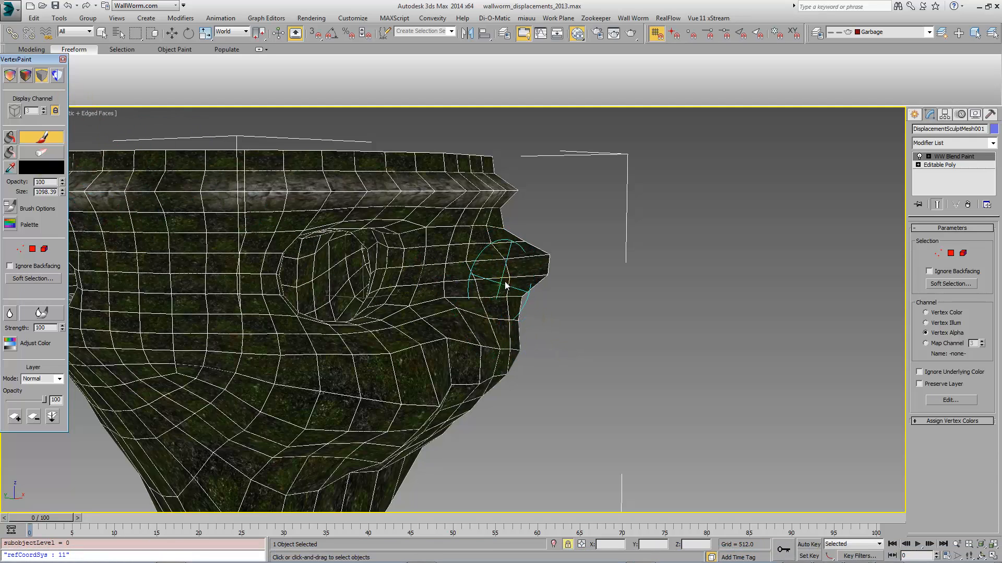
pyautogui.moveTo(537, 264); pyautogui.dragTo(537, 261)
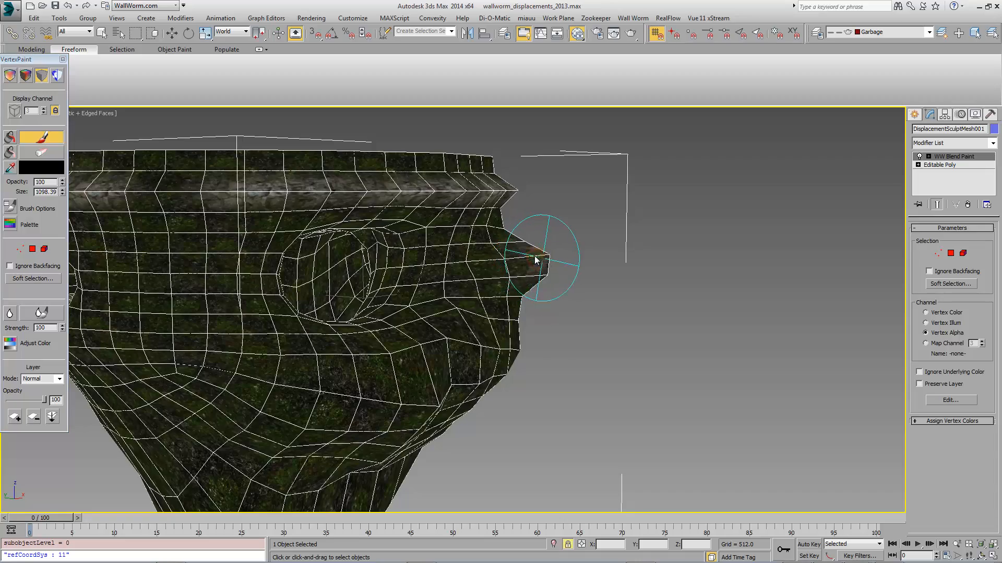
pyautogui.moveTo(506, 257)
pyautogui.keyDown('alt'); pyautogui.mouseDown(button='middle')
pyautogui.moveTo(272, 297)
pyautogui.moveTo(322, 309)
pyautogui.moveTo(42, 207)
pyautogui.mouseUp(button='middle'); pyautogui.keyUp('alt')
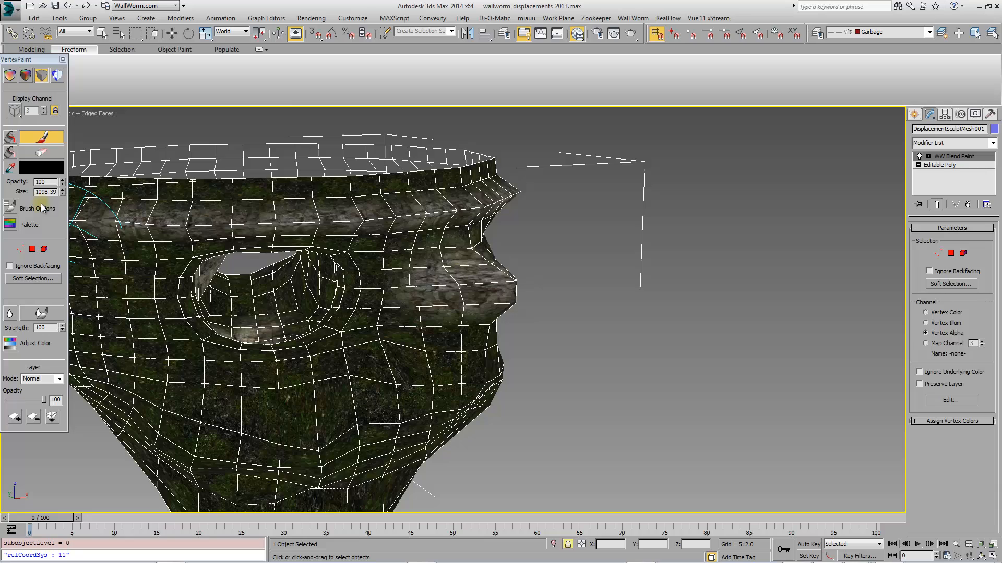
# Step: Set the alpha paint colour to mid grey with value 127 and paint the wall below the ridge
pyautogui.click(45, 168)
pyautogui.moveTo(395, 142); pyautogui.dragTo(400, 149)
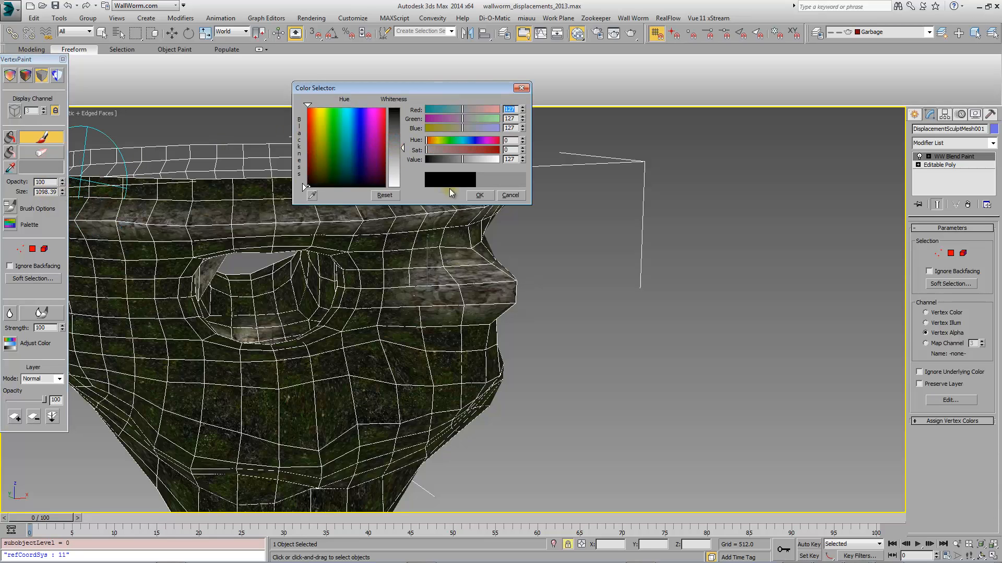
pyautogui.click(476, 195)
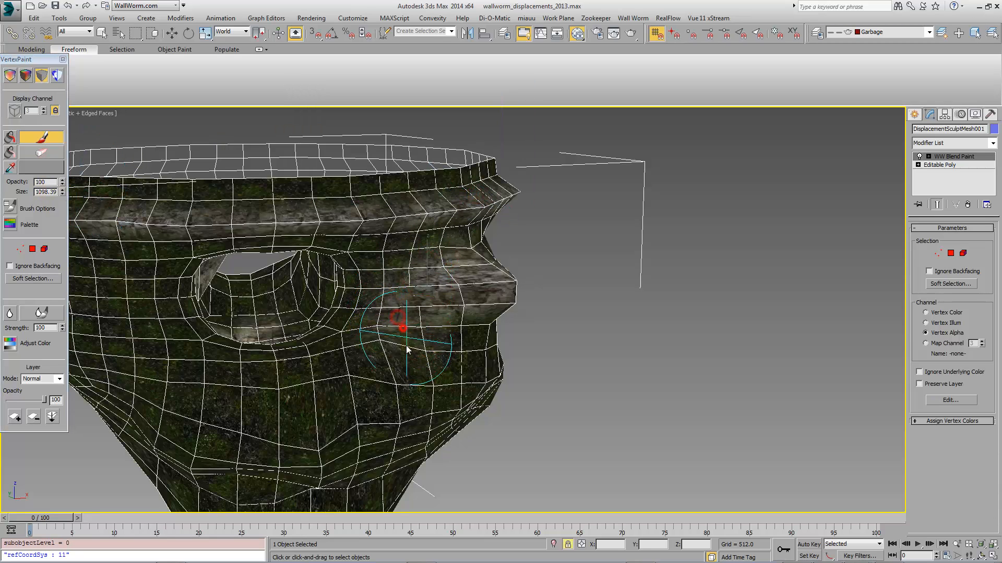
pyautogui.scroll(6, 381, 379)
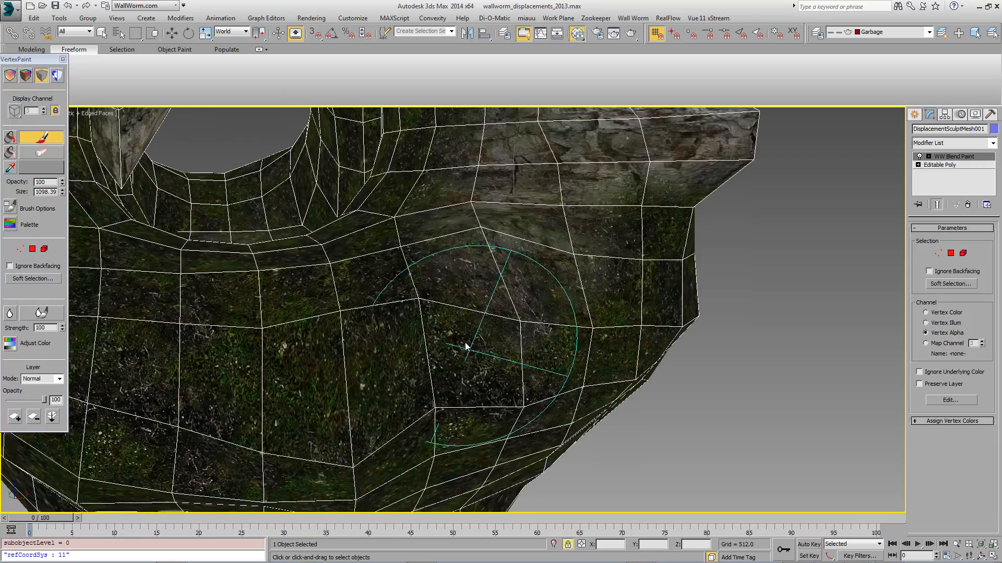
pyautogui.click(280, 340)
pyautogui.keyDown('alt'); pyautogui.moveTo(436, 382); pyautogui.dragTo(557, 377, button='middle'); pyautogui.keyUp('alt')
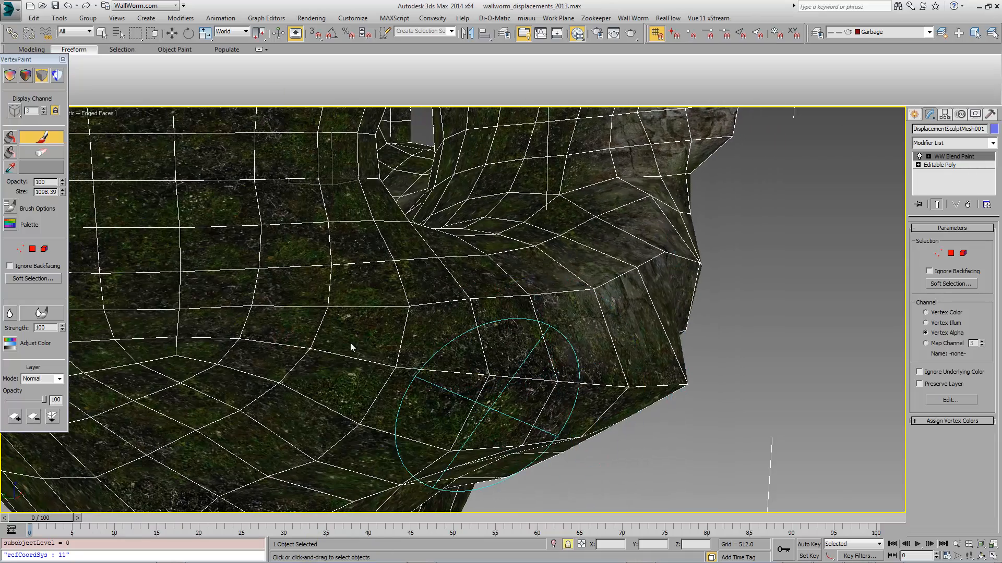
# Step: Lighten the alpha paint colour to grey value 180 and brush it over the lower bulge and the surrounding wall
pyautogui.click(41, 167)
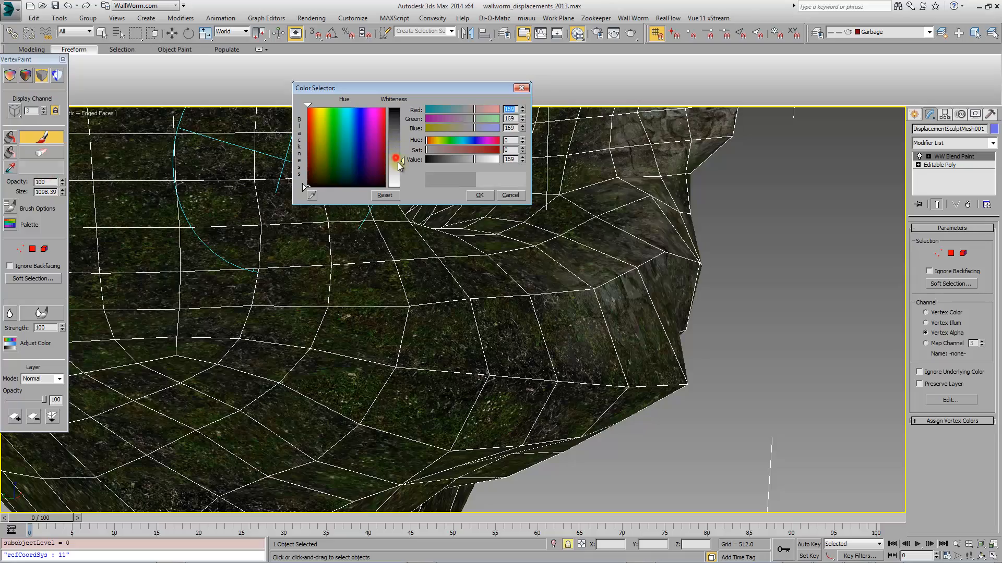
pyautogui.moveTo(515, 327)
pyautogui.mouseDown()
pyautogui.moveTo(468, 331)
pyautogui.moveTo(534, 308)
pyautogui.mouseUp()
pyautogui.moveTo(607, 287); pyautogui.dragTo(560, 313)
pyautogui.keyDown('alt'); pyautogui.moveTo(509, 354); pyautogui.dragTo(570, 350, button='middle'); pyautogui.keyUp('alt')
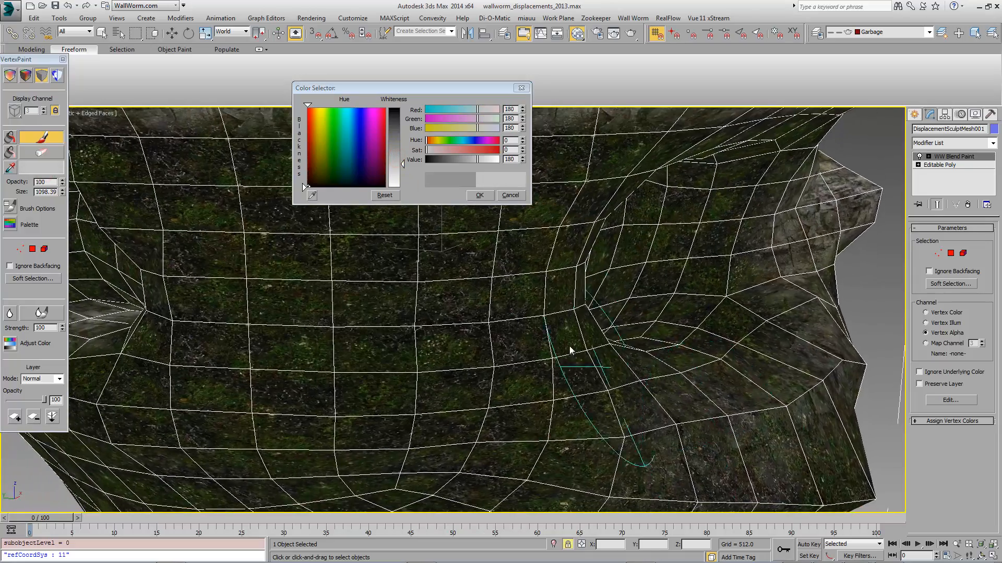
pyautogui.moveTo(570, 349); pyautogui.dragTo(577, 288)
pyautogui.moveTo(585, 332)
pyautogui.keyDown('alt'); pyautogui.mouseDown(button='middle')
pyautogui.moveTo(592, 347)
pyautogui.moveTo(537, 380)
pyautogui.mouseUp(button='middle'); pyautogui.keyUp('alt')
pyautogui.moveTo(537, 380)
pyautogui.mouseDown()
pyautogui.moveTo(480, 389)
pyautogui.moveTo(624, 397)
pyautogui.mouseUp()
# Step: Collapse the alpha paint modifier by converting the sculpt mesh to an Editable Poly
pyautogui.scroll(-5, 616, 383)
pyautogui.moveTo(617, 384)
pyautogui.keyDown('alt'); pyautogui.mouseDown(button='middle')
pyautogui.moveTo(588, 360)
pyautogui.moveTo(534, 355)
pyautogui.moveTo(516, 366)
pyautogui.moveTo(555, 354)
pyautogui.moveTo(527, 365)
pyautogui.moveTo(663, 409)
pyautogui.moveTo(519, 461)
pyautogui.moveTo(619, 355)
pyautogui.moveTo(631, 432)
pyautogui.moveTo(677, 473)
pyautogui.moveTo(709, 348)
pyautogui.mouseUp(button='middle'); pyautogui.keyUp('alt')
pyautogui.scroll(-3, 619, 355)
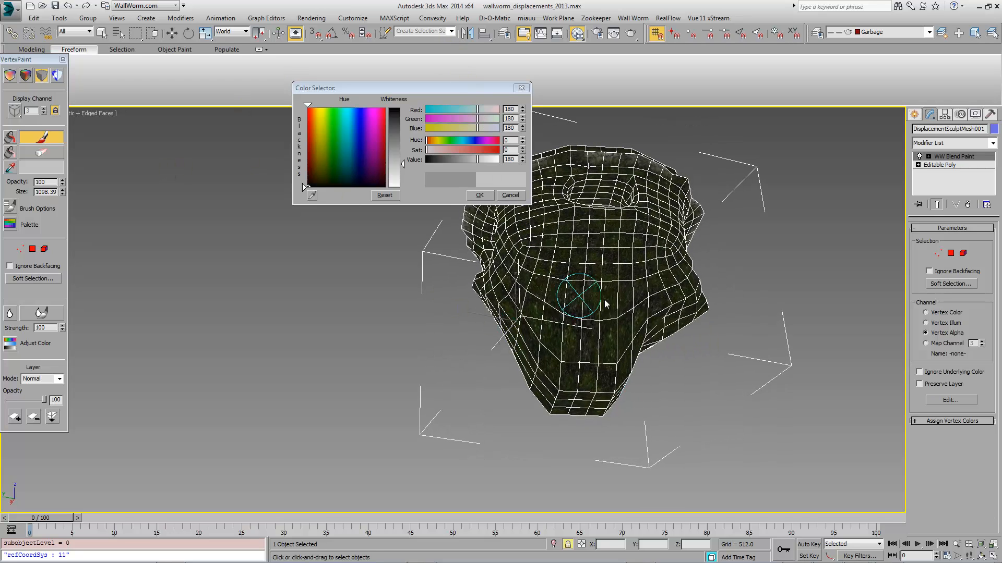
pyautogui.press('w')
pyautogui.rightClick(616, 334)
pyautogui.moveTo(673, 432)
pyautogui.click(732, 434)
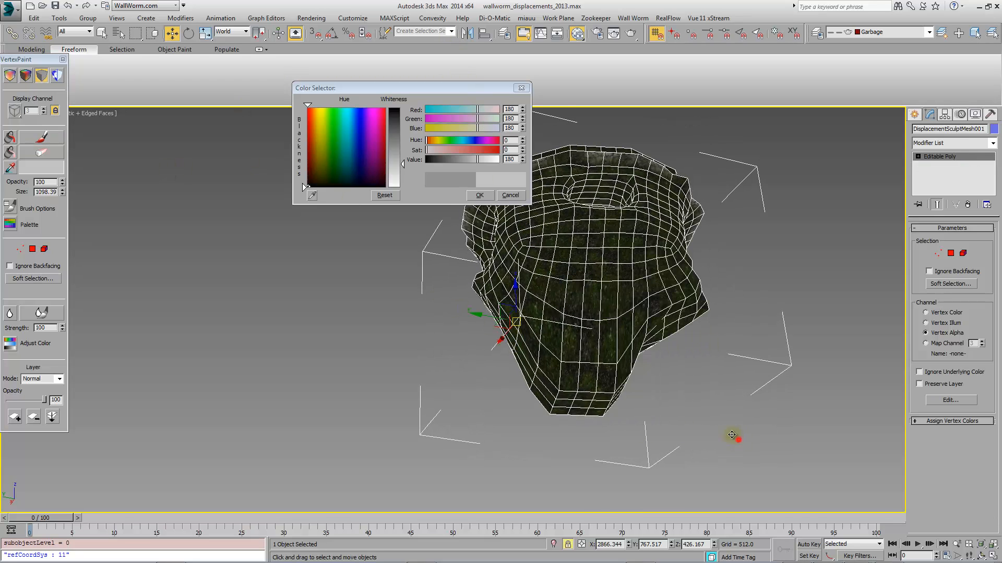
# Step: Round off the bottom tip of the mesh with the Relax/Soften brush
pyautogui.click(407, 62)
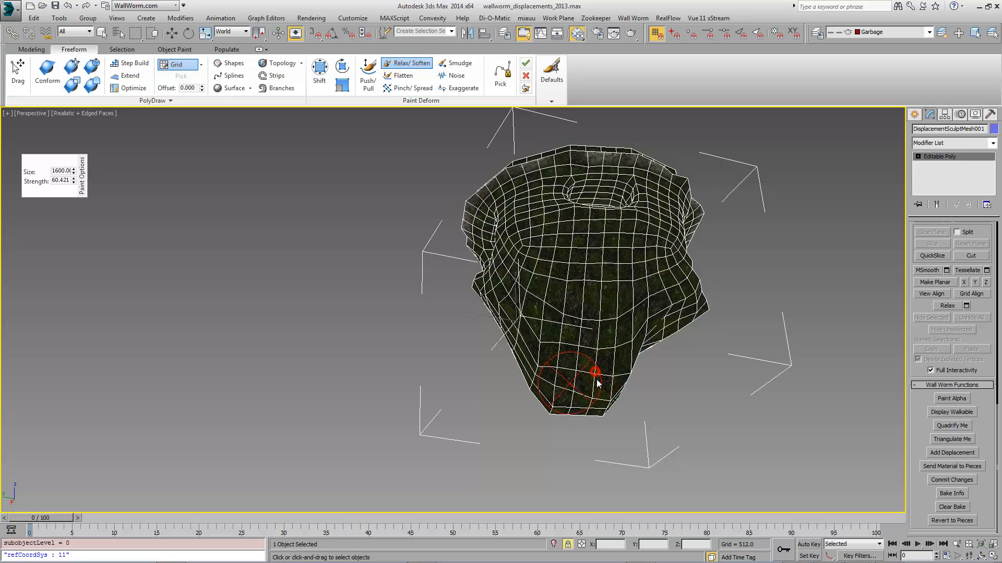
pyautogui.moveTo(611, 406)
pyautogui.keyDown('alt'); pyautogui.mouseDown(button='middle')
pyautogui.moveTo(646, 434)
pyautogui.moveTo(574, 412)
pyautogui.moveTo(568, 384)
pyautogui.moveTo(666, 389)
pyautogui.mouseUp(button='middle'); pyautogui.keyUp('alt')
pyautogui.moveTo(575, 384)
pyautogui.keyDown('alt'); pyautogui.mouseDown(button='middle')
pyautogui.moveTo(577, 358)
pyautogui.moveTo(569, 365)
pyautogui.mouseUp(button='middle'); pyautogui.keyUp('alt')
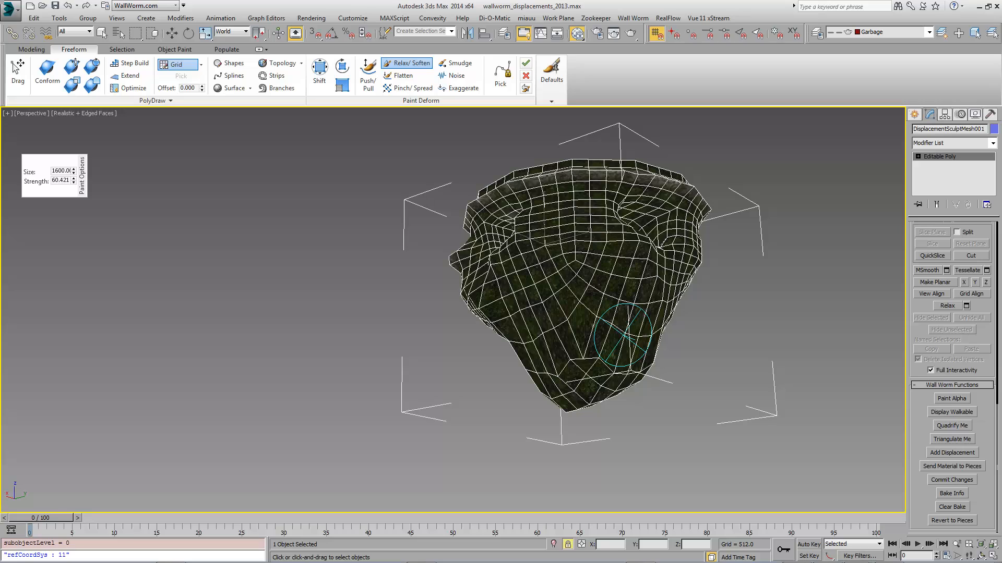
# Step: Start Paint Alpha again, set the brush size to 1600 and paint the bottom tip of the mesh
pyautogui.click(951, 398)
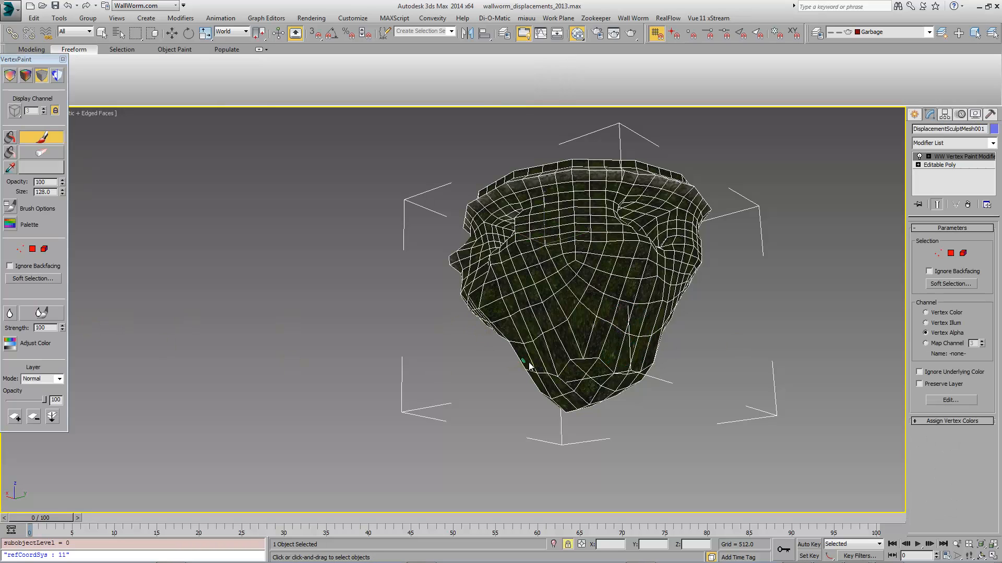
pyautogui.keyDown('ctrl'); pyautogui.keyDown('shift'); pyautogui.moveTo(562, 394); pyautogui.dragTo(565, 377); pyautogui.keyUp('shift'); pyautogui.keyUp('ctrl')
pyautogui.click(50, 193)
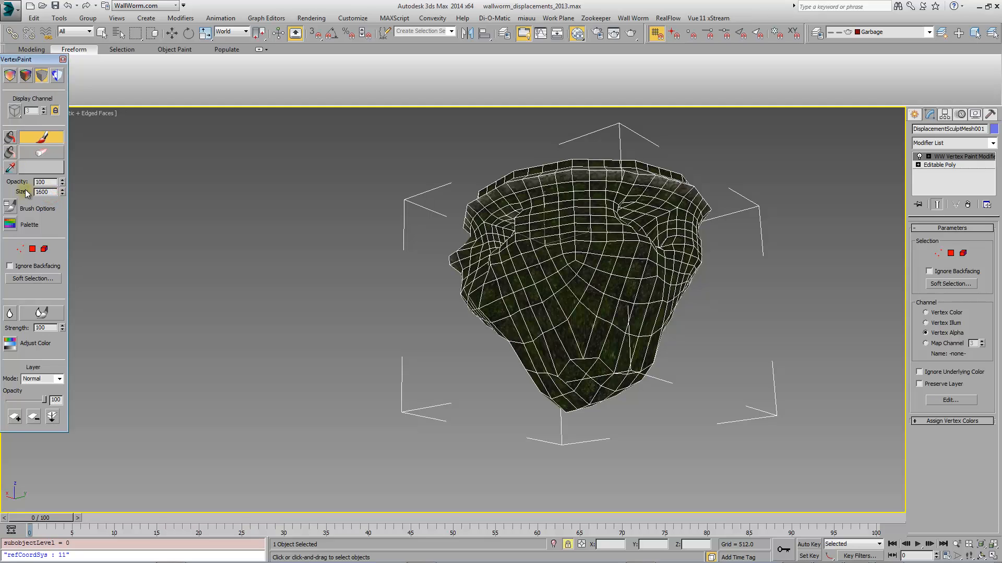
pyautogui.moveTo(570, 385); pyautogui.dragTo(583, 402)
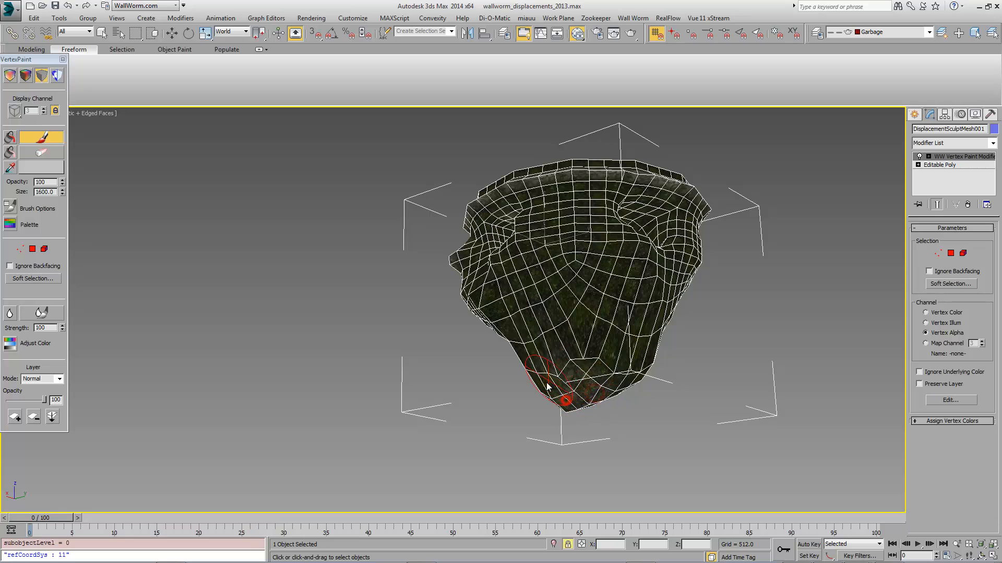
pyautogui.moveTo(593, 383)
pyautogui.keyDown('alt'); pyautogui.mouseDown(button='middle')
pyautogui.moveTo(666, 376)
pyautogui.moveTo(620, 371)
pyautogui.mouseUp(button='middle'); pyautogui.keyUp('alt')
# Step: Turn off the edged-faces display and examine the blended textures around the whole mesh
pyautogui.keyDown('alt'); pyautogui.moveTo(592, 330); pyautogui.dragTo(210, 367, button='middle'); pyautogui.keyUp('alt')
pyautogui.press('F4')
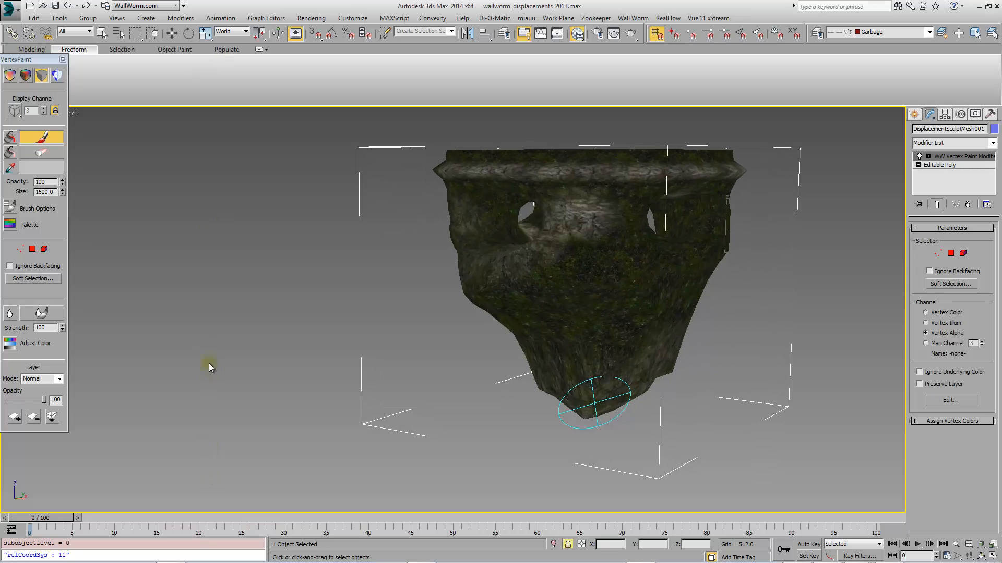
pyautogui.keyDown('alt'); pyautogui.moveTo(478, 288); pyautogui.dragTo(418, 118, button='middle'); pyautogui.keyUp('alt')
pyautogui.moveTo(552, 314)
pyautogui.keyDown('alt'); pyautogui.mouseDown(button='middle')
pyautogui.moveTo(625, 315)
pyautogui.moveTo(662, 327)
pyautogui.moveTo(703, 315)
pyautogui.moveTo(778, 316)
pyautogui.moveTo(663, 316)
pyautogui.mouseUp(button='middle'); pyautogui.keyUp('alt')
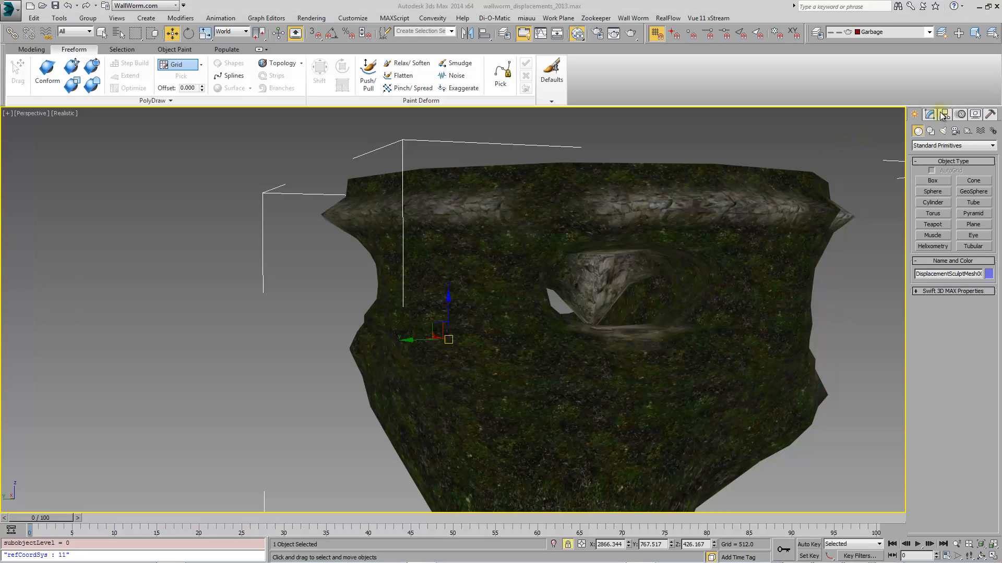
# Step: Turn on the Wall Worm walkable-face display for the sculpt mesh and inspect the tunnel floor under the hanging spike
pyautogui.click(932, 115)
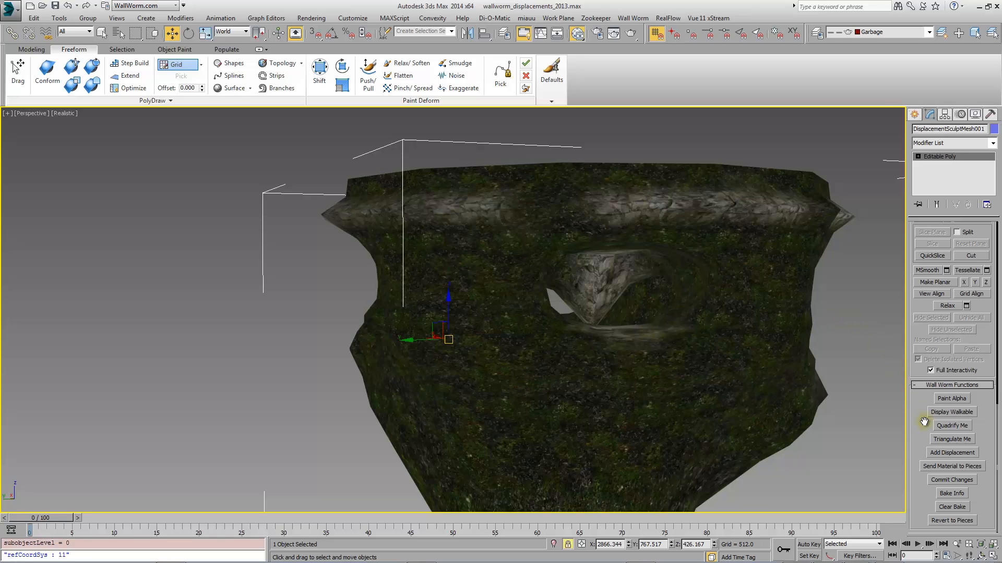
pyautogui.keyDown('alt'); pyautogui.moveTo(616, 343); pyautogui.dragTo(614, 377, button='middle'); pyautogui.keyUp('alt')
pyautogui.scroll(6, 613, 378)
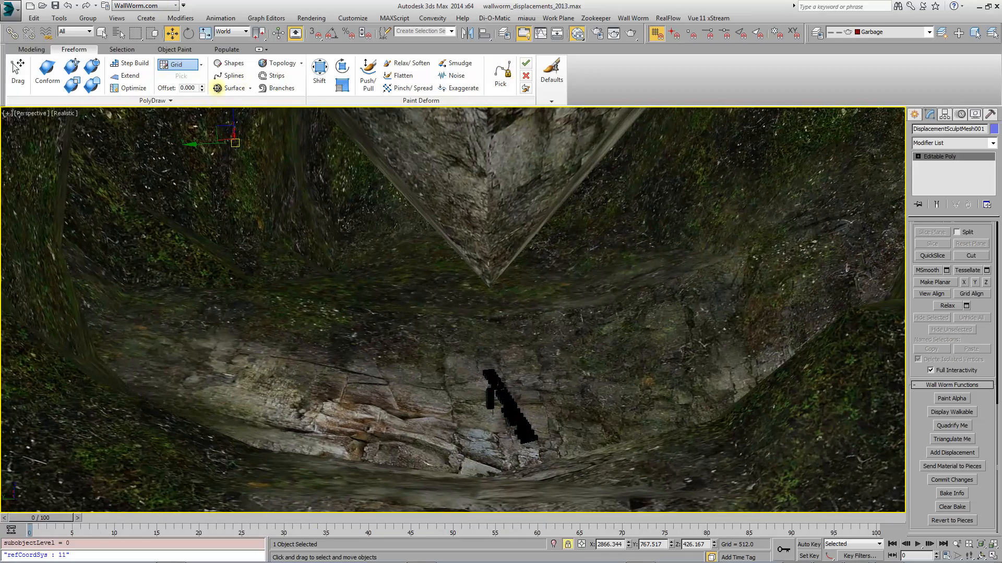
pyautogui.keyDown('alt'); pyautogui.moveTo(326, 263); pyautogui.dragTo(326, 267, button='middle'); pyautogui.keyUp('alt')
pyautogui.click(953, 413)
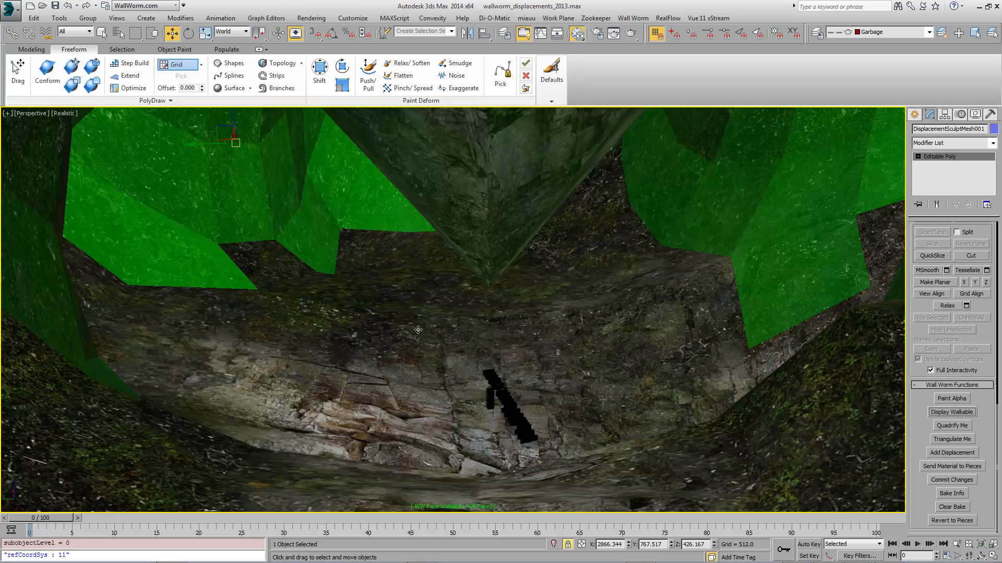
pyautogui.keyDown('alt'); pyautogui.moveTo(468, 307); pyautogui.dragTo(465, 311, button='middle'); pyautogui.keyUp('alt')
pyautogui.scroll(3, 464, 309)
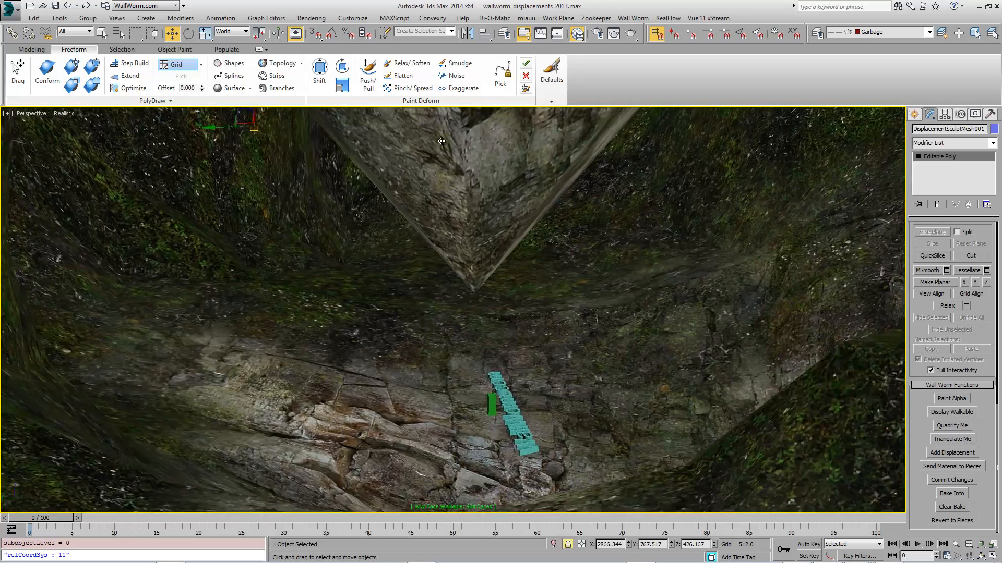
# Step: Display the walkable faces of the sculpt mesh and view them around the tunnel floor and hanging spike
pyautogui.keyDown('alt'); pyautogui.moveTo(520, 289); pyautogui.dragTo(523, 283, button='middle'); pyautogui.keyUp('alt')
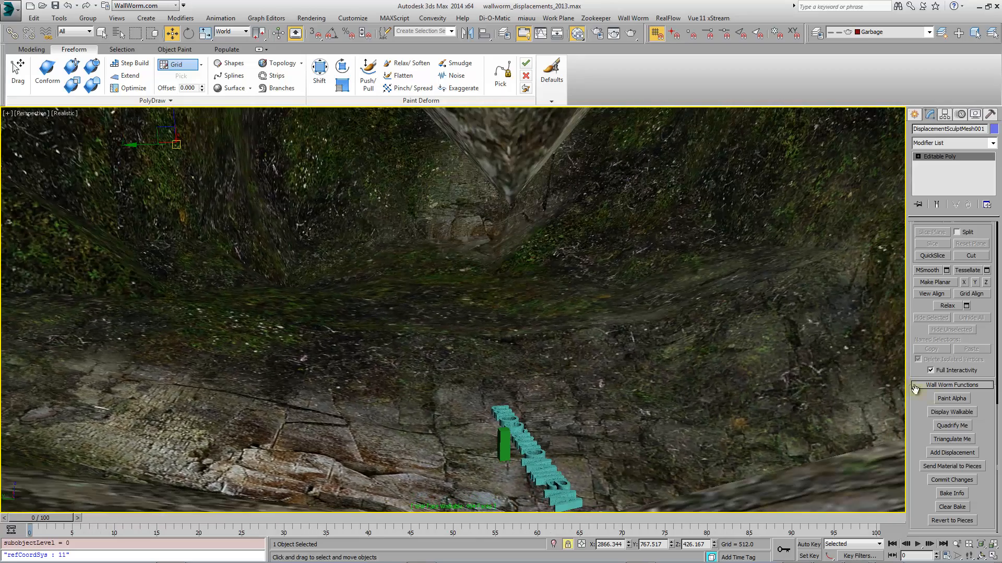
pyautogui.click(954, 415)
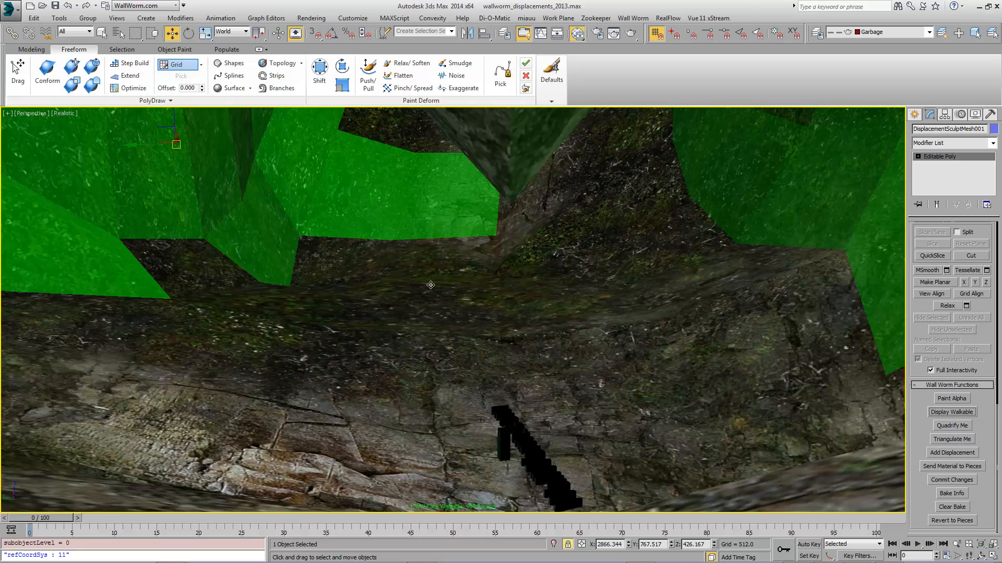
pyautogui.moveTo(431, 285); pyautogui.dragTo(476, 307, button='middle')
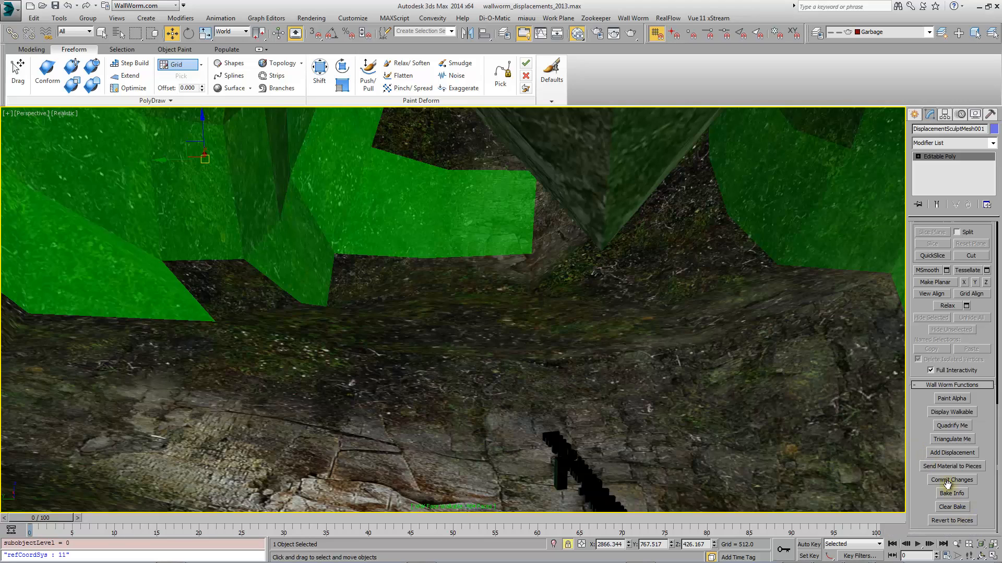
# Step: Triangulate the sculpt mesh and examine the walkable triangles throughout the tunnel and around its opening
pyautogui.click(959, 441)
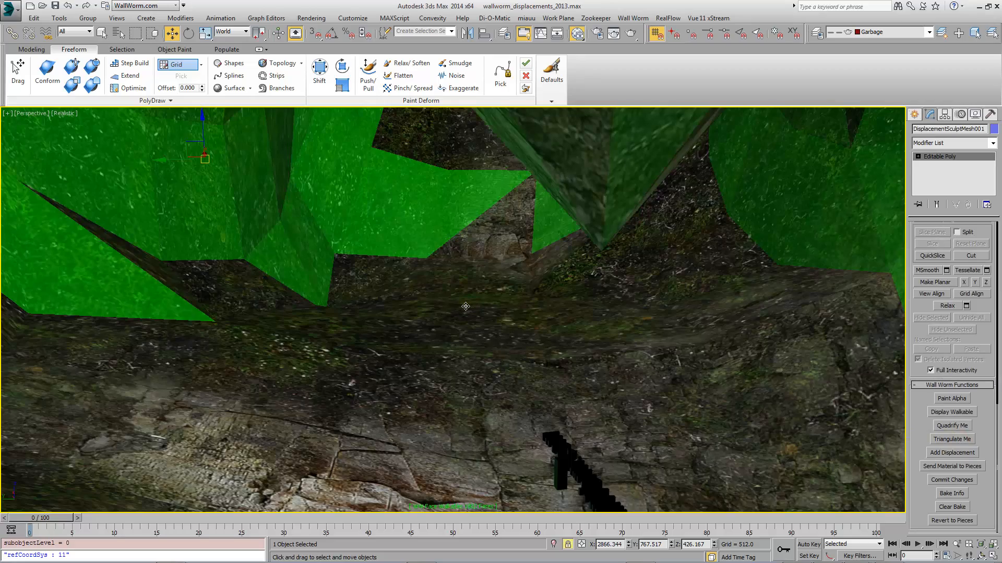
pyautogui.moveTo(466, 306); pyautogui.dragTo(517, 321, button='middle')
pyautogui.scroll(-5, 460, 305)
pyautogui.moveTo(455, 336); pyautogui.dragTo(534, 333, button='middle')
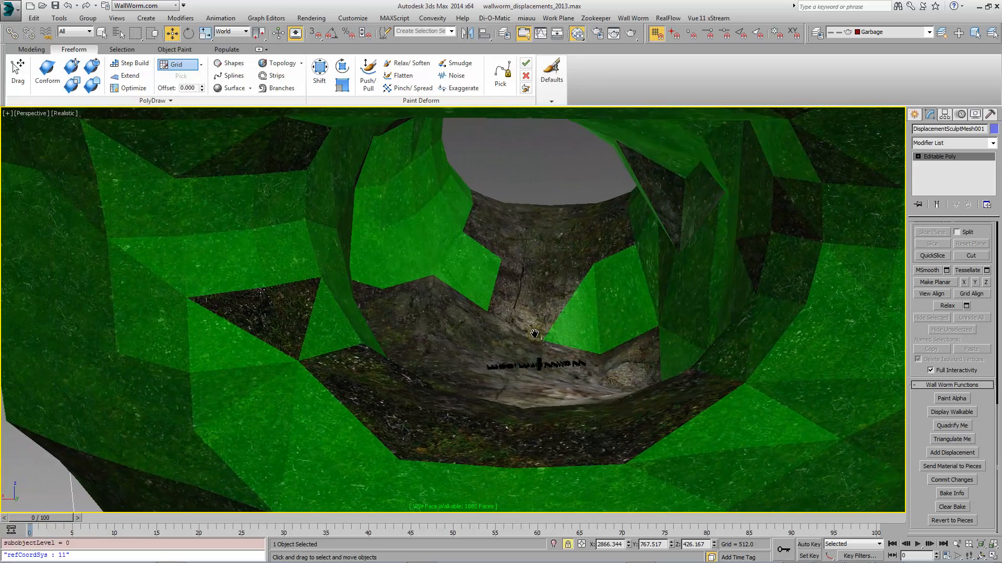
pyautogui.keyDown('alt'); pyautogui.moveTo(414, 332); pyautogui.dragTo(474, 337, button='middle'); pyautogui.keyUp('alt')
pyautogui.keyDown('alt'); pyautogui.moveTo(611, 385); pyautogui.dragTo(565, 358, button='middle'); pyautogui.keyUp('alt')
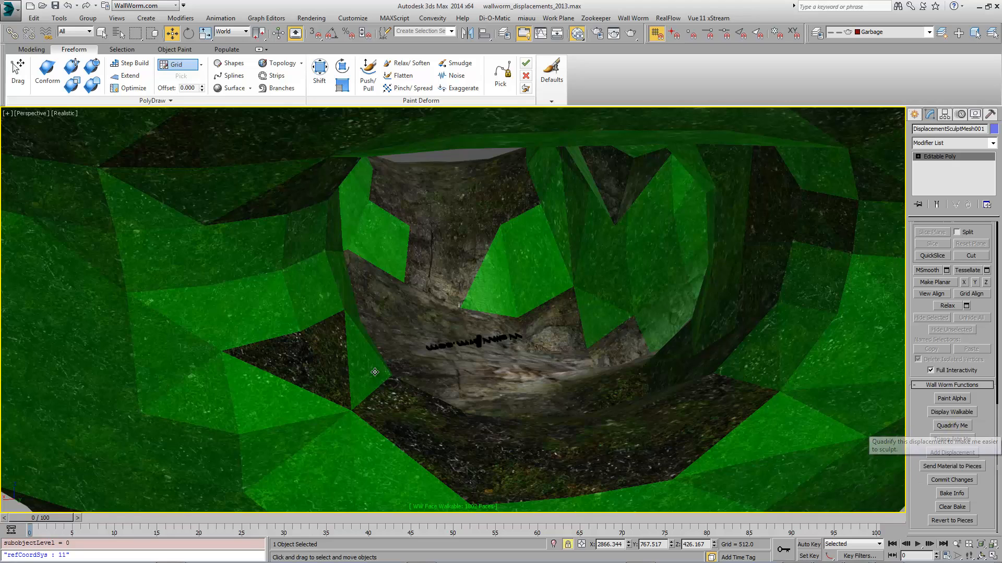
# Step: Alternate the sculpt mesh between quads and triangles, show edged faces, and leave the mesh quadrified
pyautogui.click(952, 426)
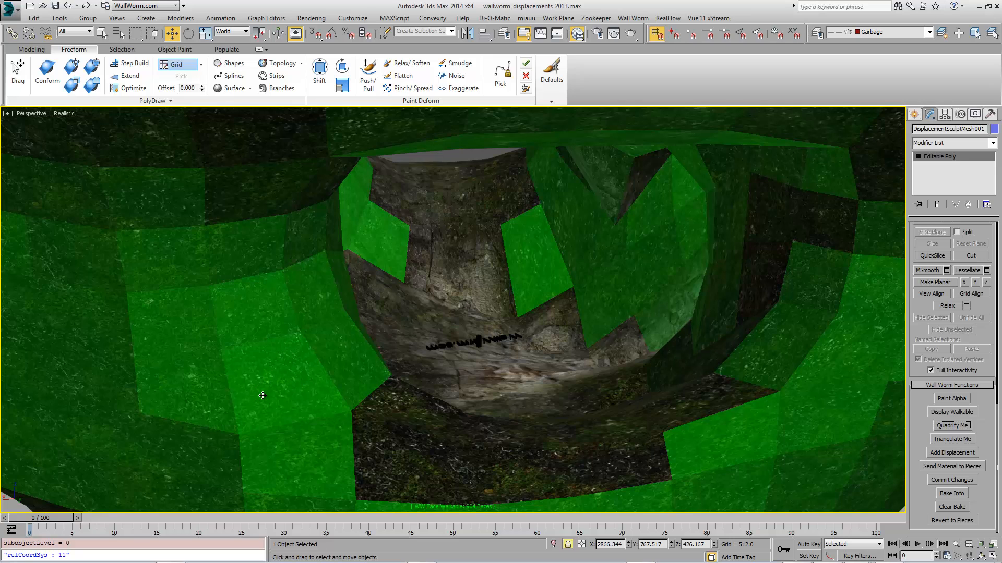
pyautogui.click(952, 438)
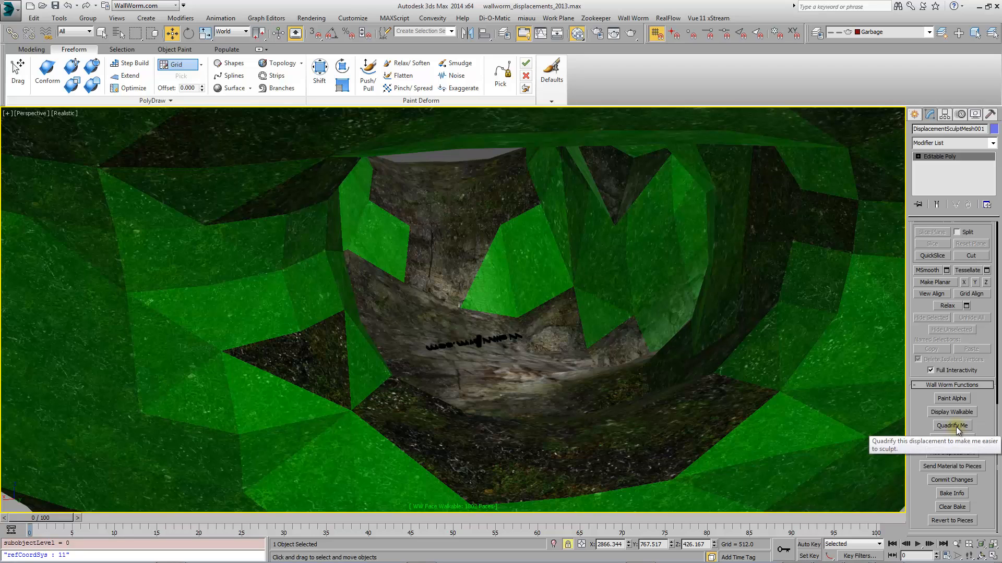
pyautogui.press('F4')
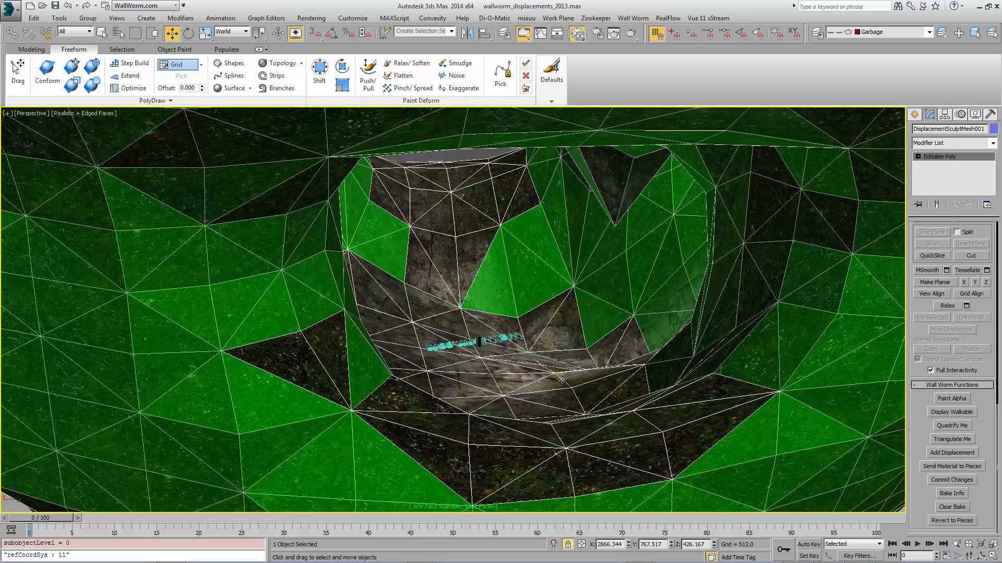
pyautogui.click(953, 425)
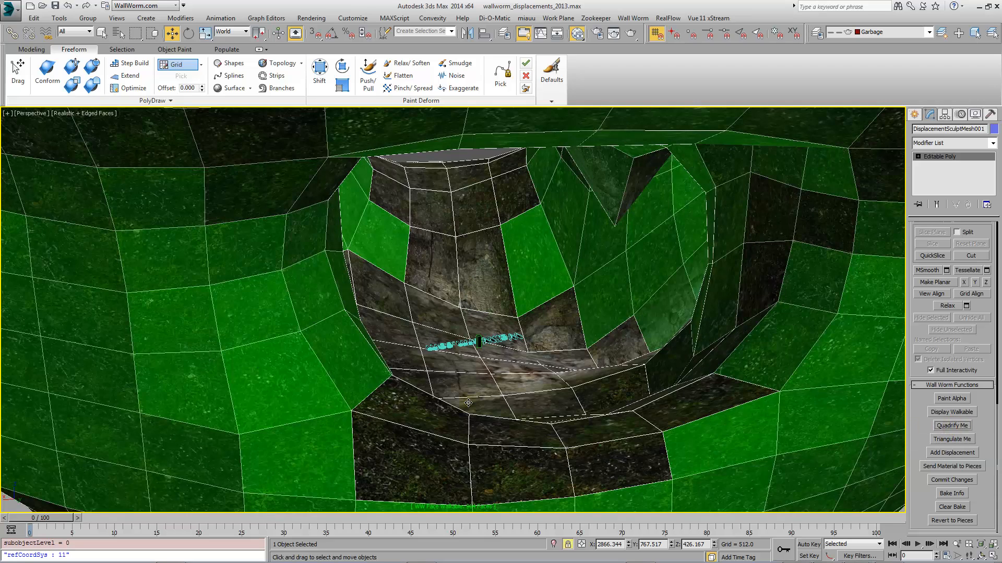
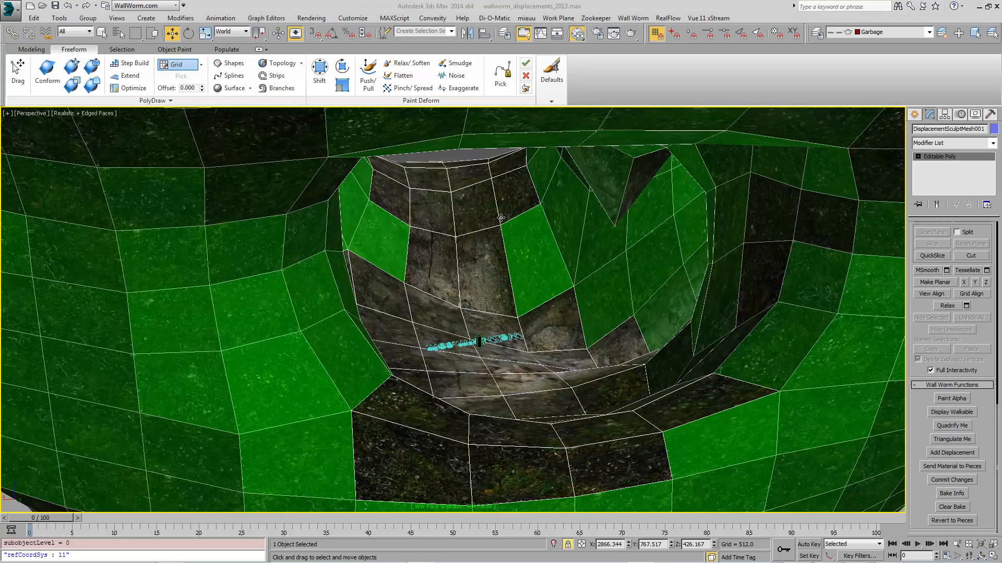
# Step: Commit the sculpt mesh changes to its displacement pieces and inspect the textured surface around the tunnel opening
pyautogui.moveTo(501, 333); pyautogui.dragTo(512, 312, button='middle')
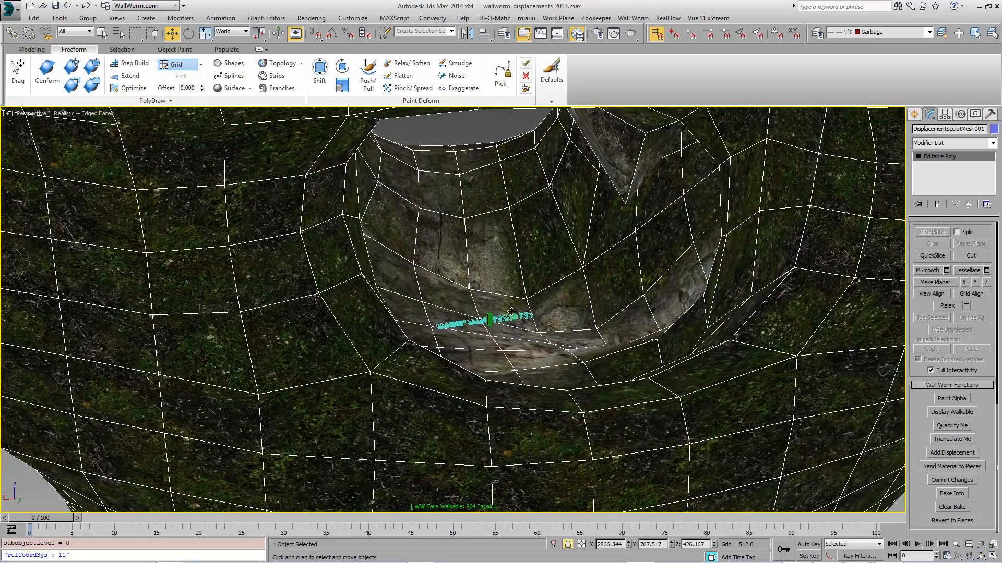
pyautogui.scroll(-10, 511, 311)
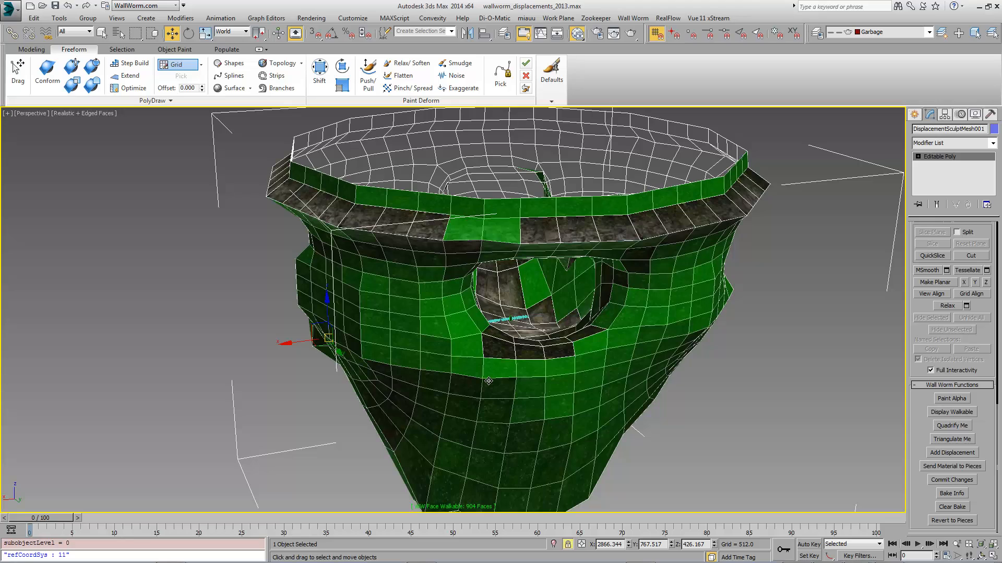
pyautogui.click(953, 481)
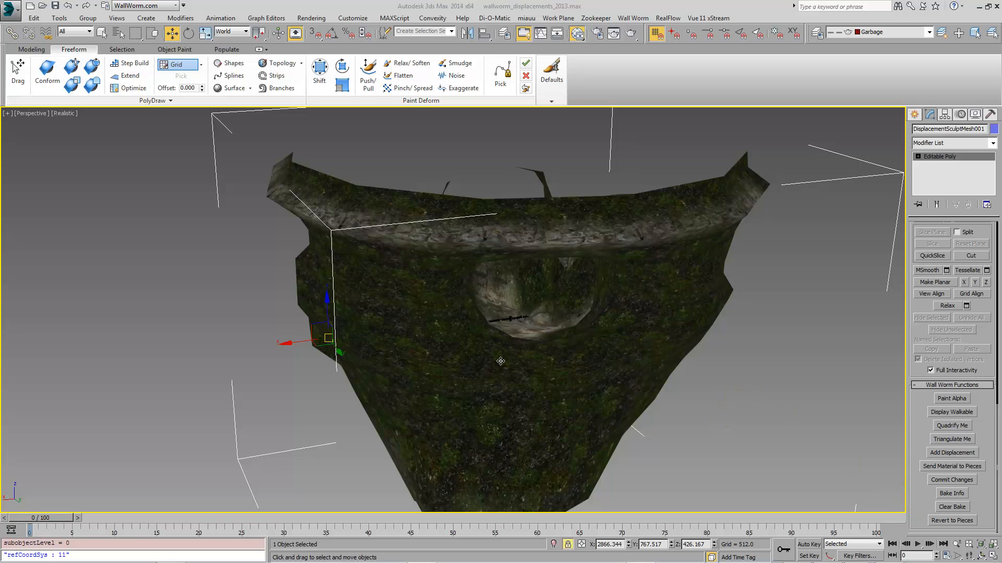
pyautogui.keyDown('alt'); pyautogui.moveTo(500, 362); pyautogui.dragTo(523, 396, button='middle'); pyautogui.keyUp('alt')
pyautogui.scroll(5, 549, 404)
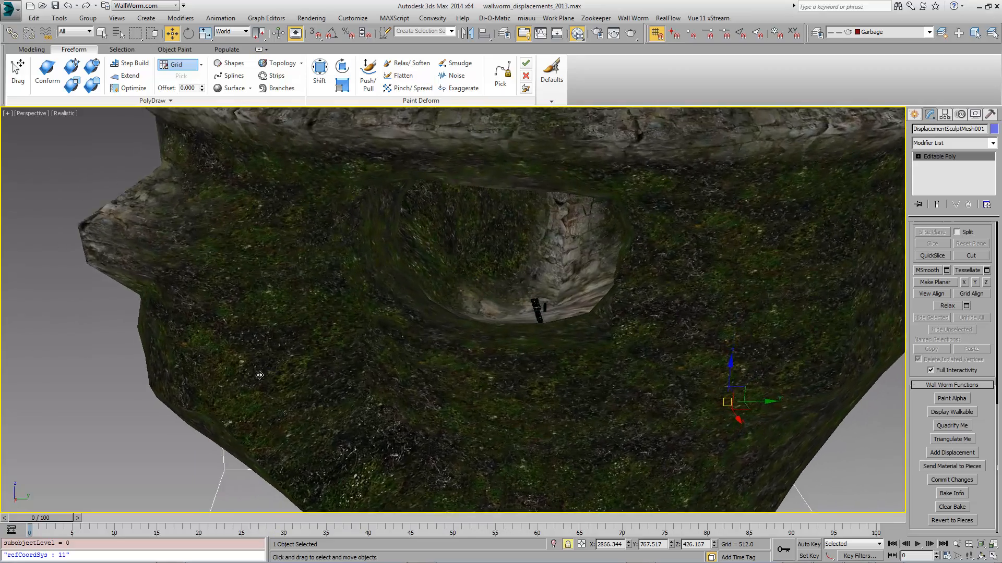
pyautogui.moveTo(287, 250); pyautogui.dragTo(315, 323, button='middle')
pyautogui.moveTo(382, 360); pyautogui.dragTo(366, 306, button='middle')
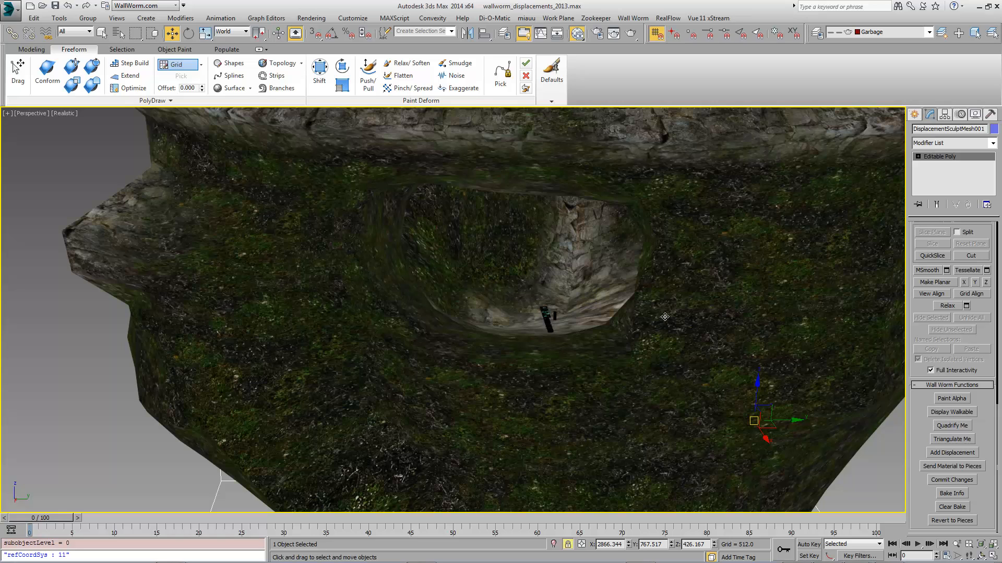
pyautogui.keyDown('alt'); pyautogui.moveTo(625, 333); pyautogui.dragTo(632, 335, button='middle'); pyautogui.keyUp('alt')
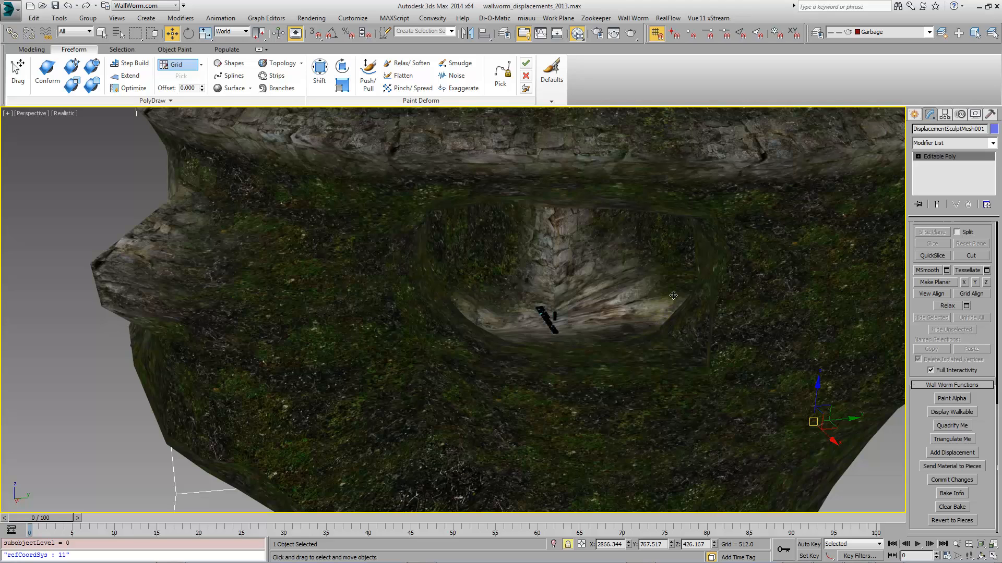
# Step: Open the Wall Worm Material Library Generator and enable the Blend Library type
pyautogui.click(633, 17)
pyautogui.moveTo(668, 78)
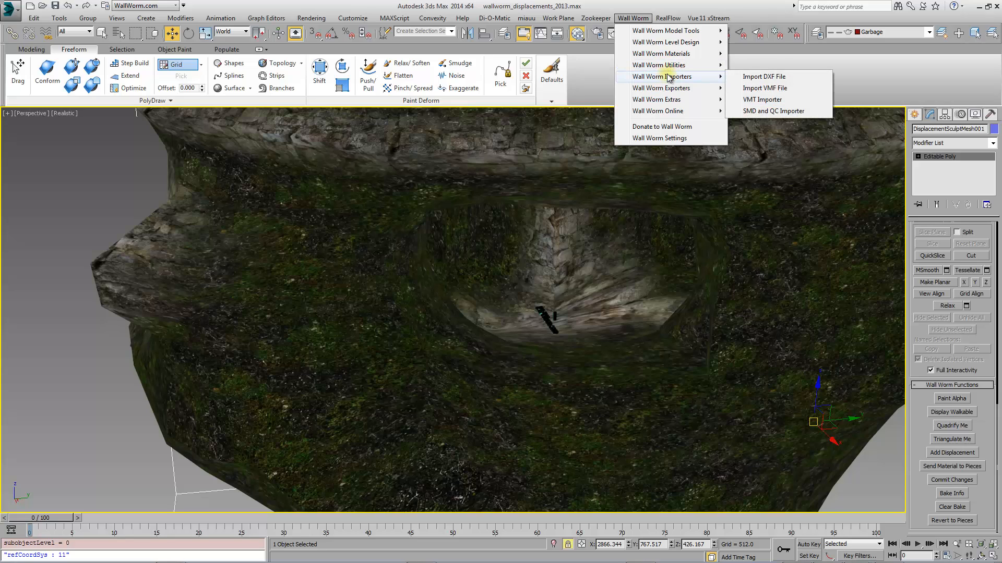
pyautogui.moveTo(684, 54)
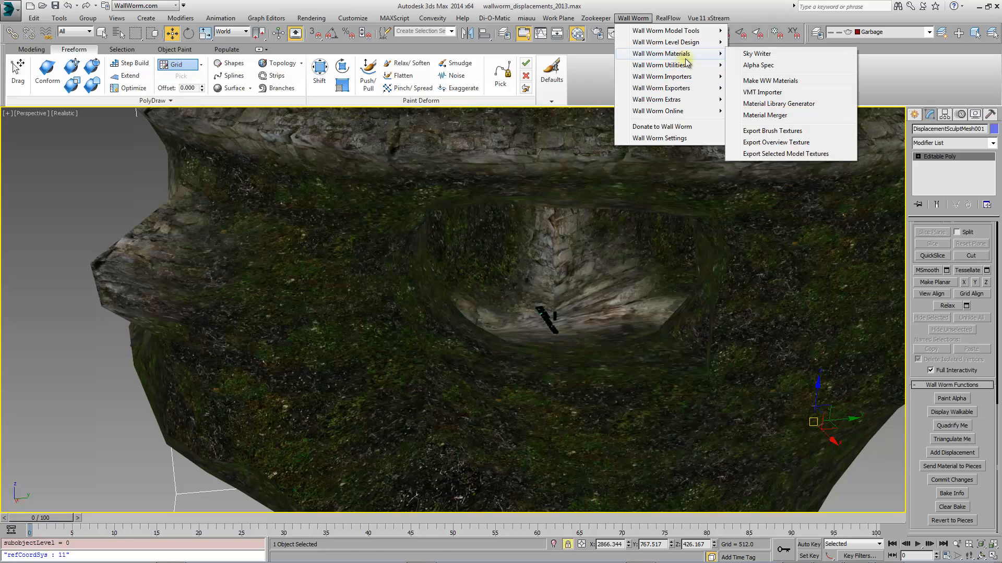
pyautogui.click(777, 104)
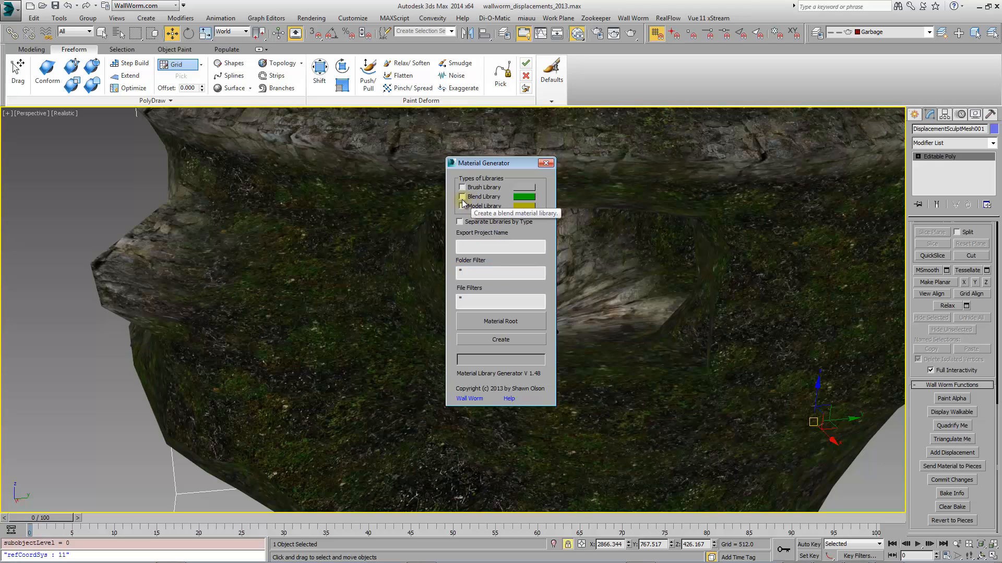
pyautogui.click(462, 197)
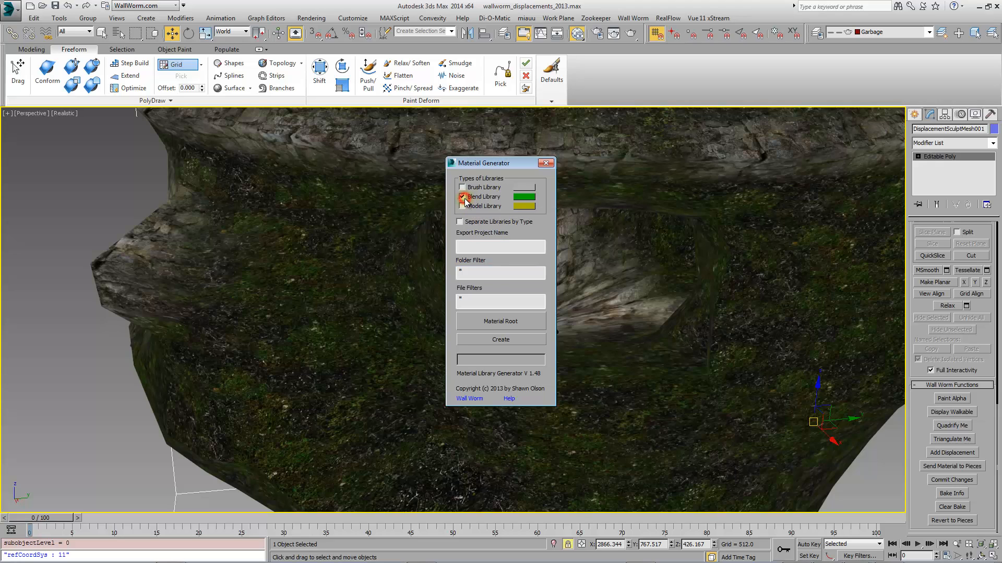
# Step: Set the export project name of the material library to nature_blend_csgo
pyautogui.click(471, 248)
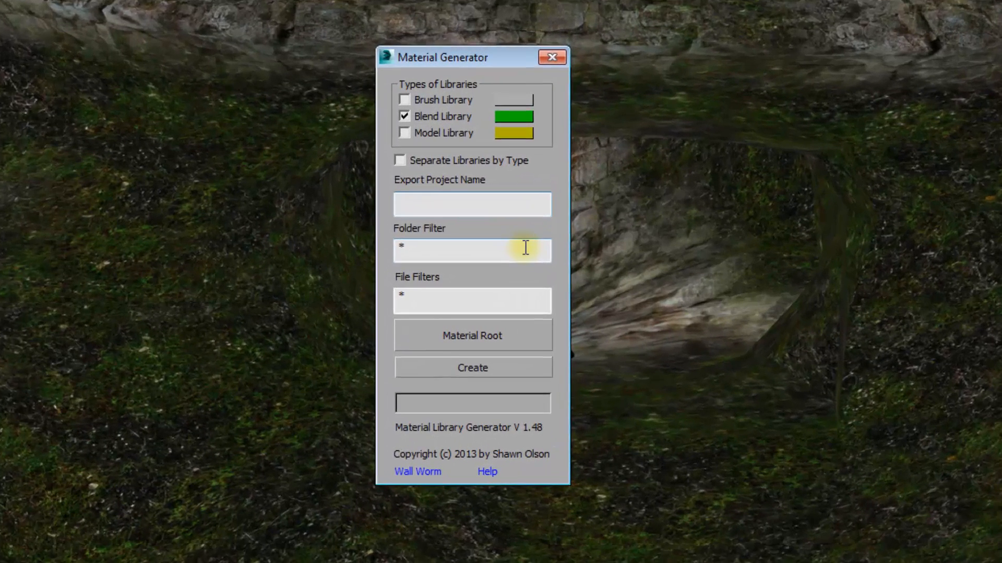
pyautogui.write('Na')
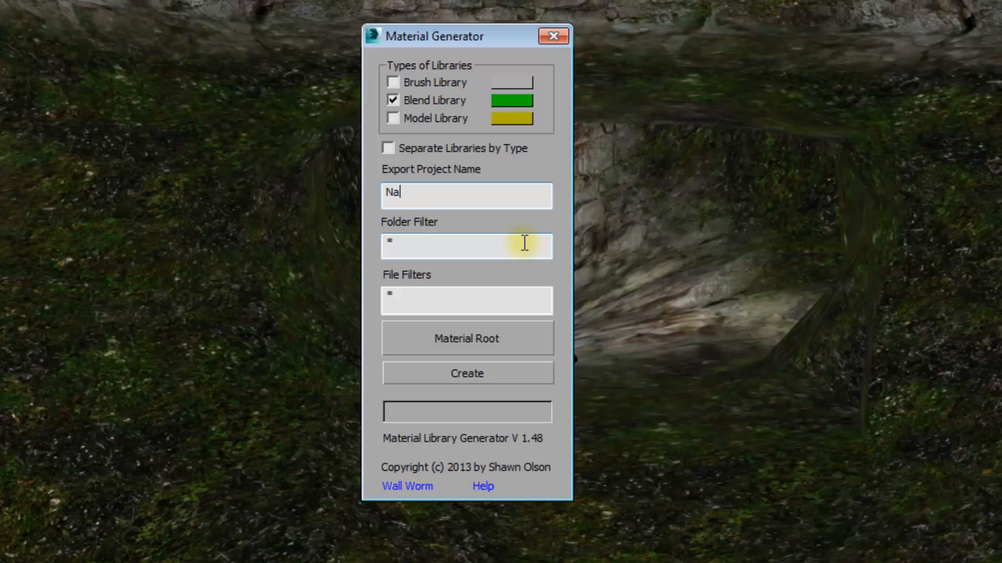
pyautogui.press('BackSpace')
pyautogui.press('BackSpace')
pyautogui.press('BackSpace')
pyautogui.write('nature_csgo')
pyautogui.click(422, 197)
pyautogui.write('bl_')
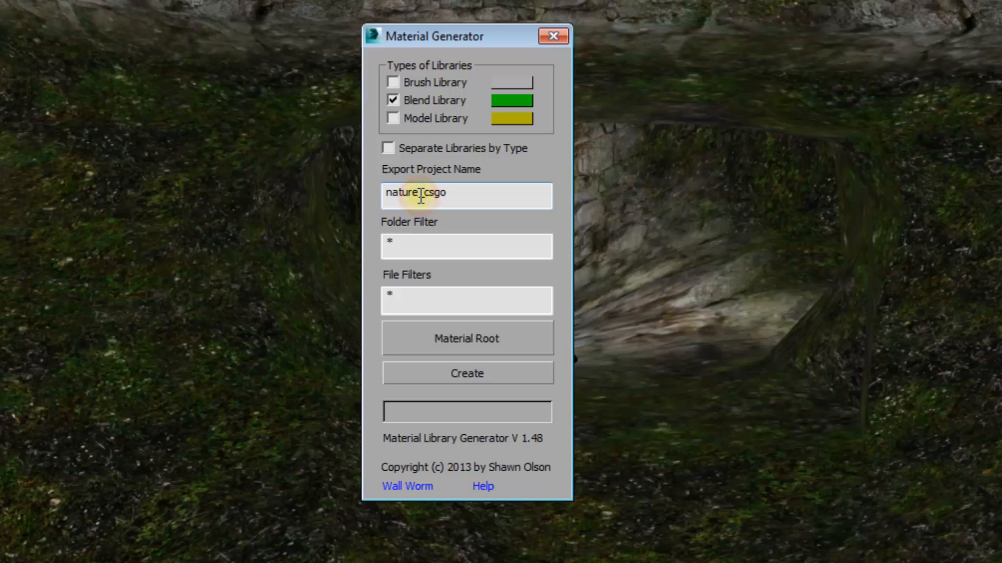
pyautogui.write('end_')
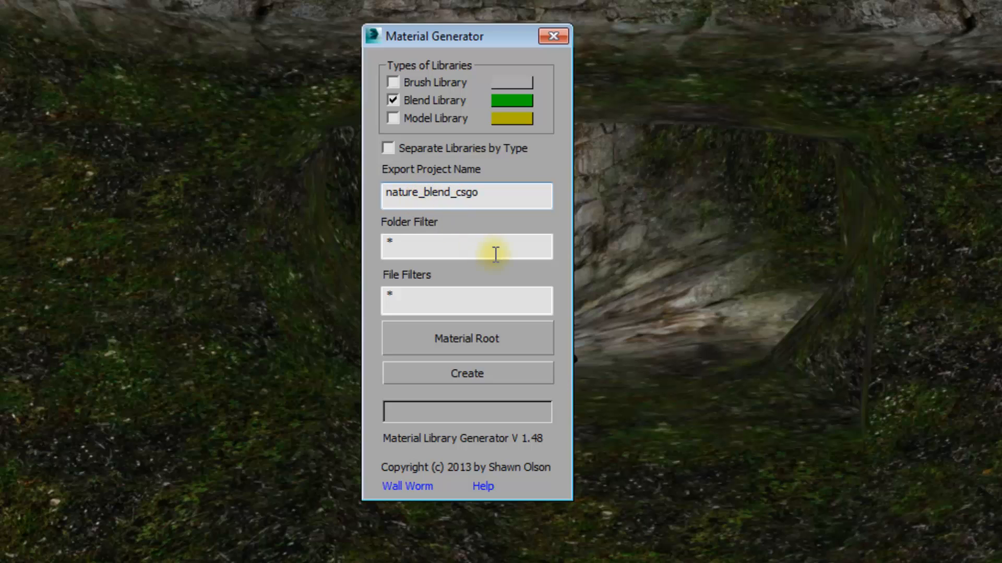
# Step: Set the folder filter to *natures* and try to create the material library
pyautogui.click(448, 247)
pyautogui.write('natures*')
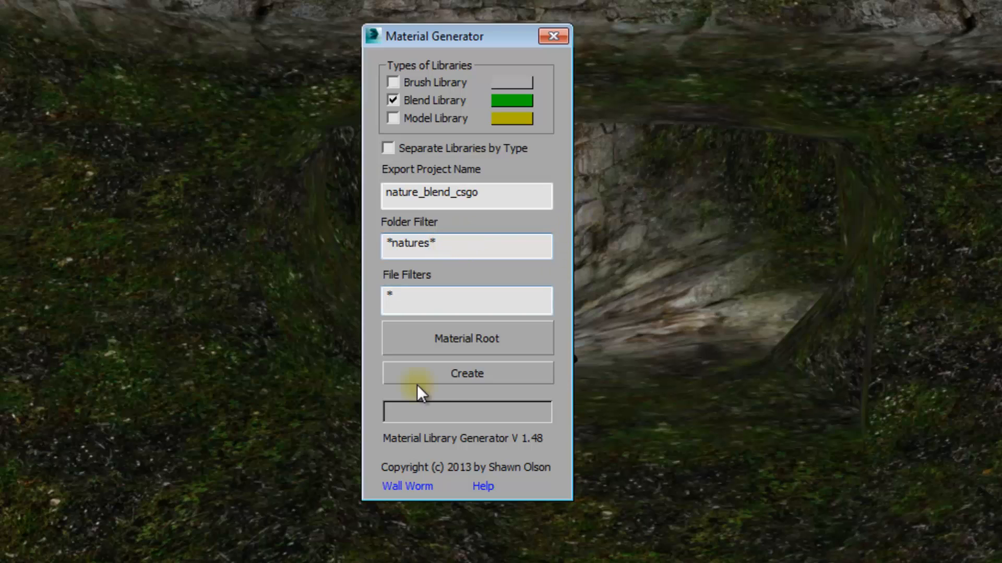
pyautogui.click(447, 375)
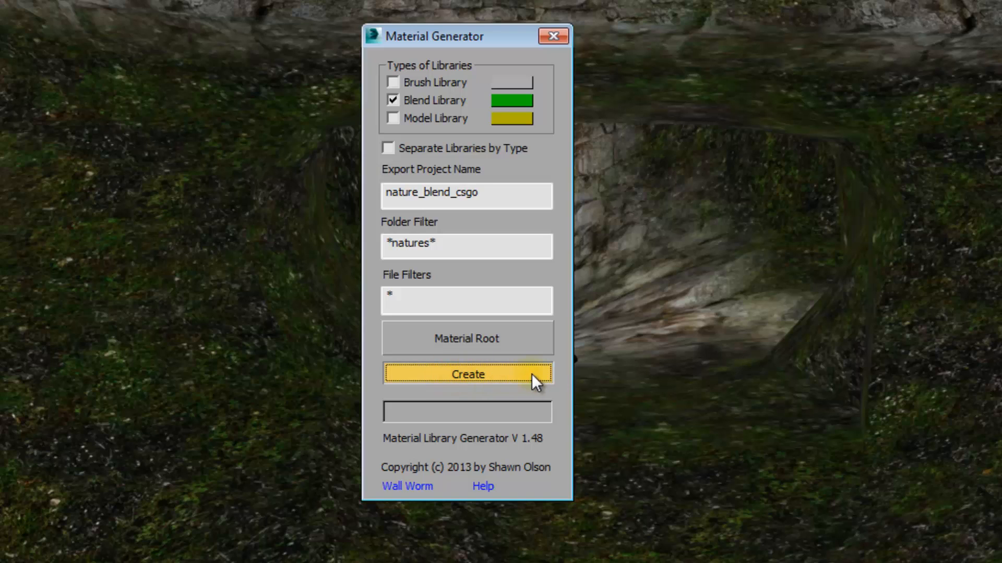
pyautogui.click(495, 376)
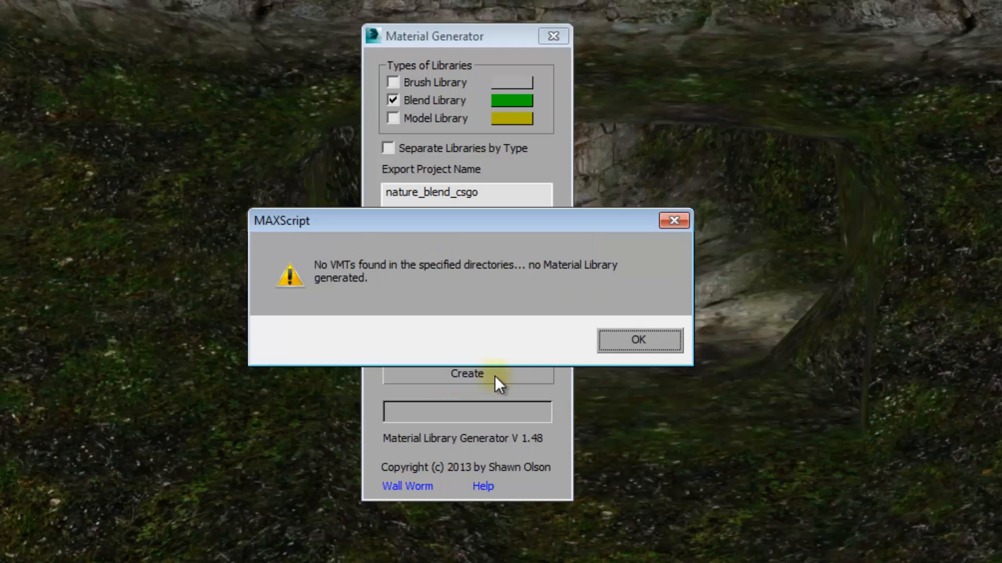
pyautogui.click(646, 339)
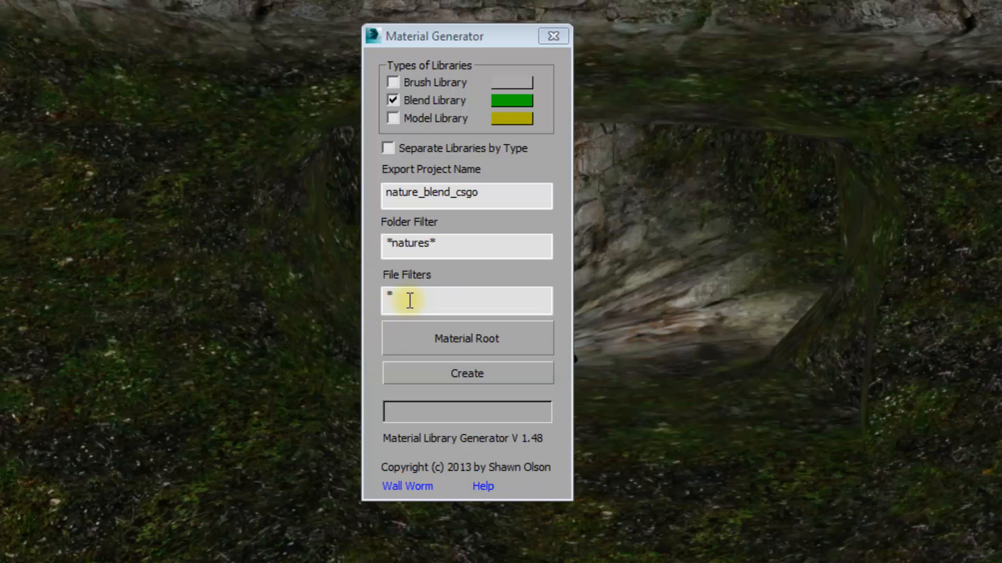
# Step: Correct the folder filter to *nature*, create the blend material library and close the generator
pyautogui.click(430, 245)
pyautogui.press('BackSpace')
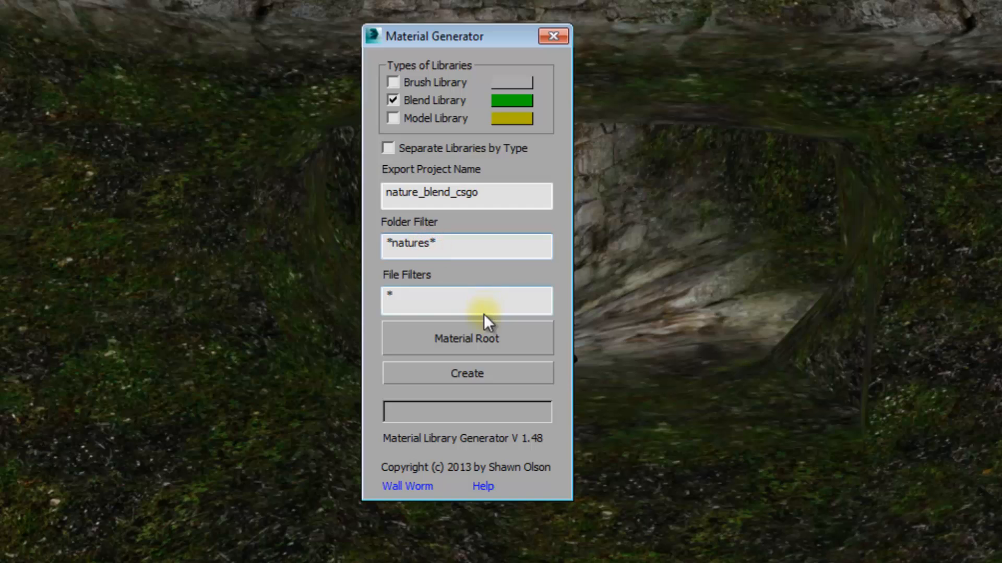
pyautogui.click(470, 375)
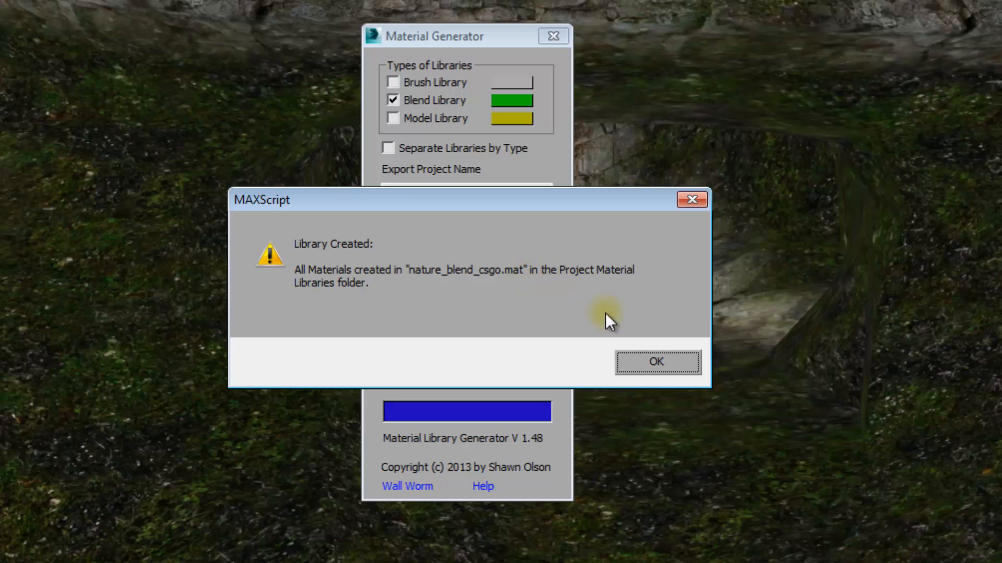
pyautogui.click(646, 364)
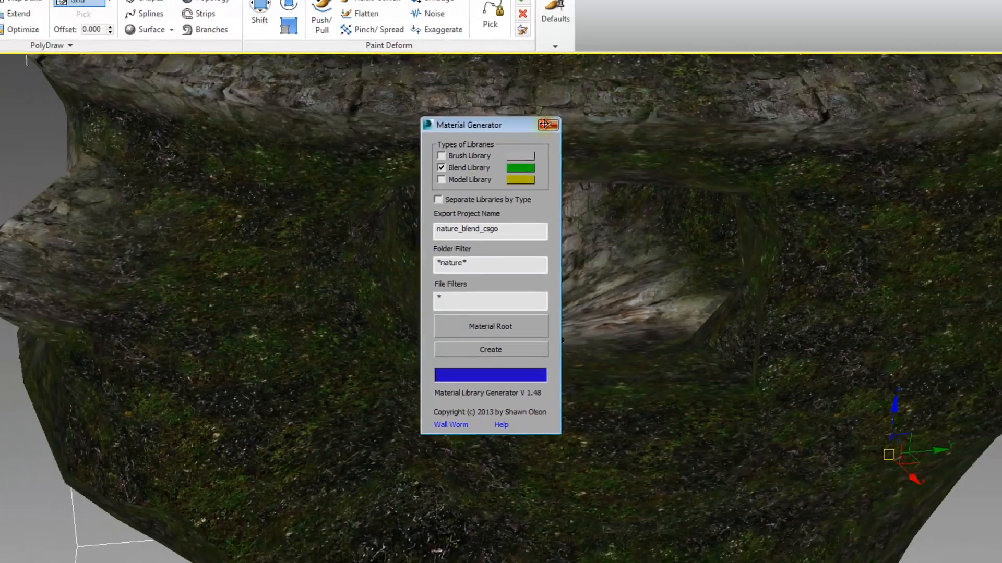
pyautogui.click(553, 36)
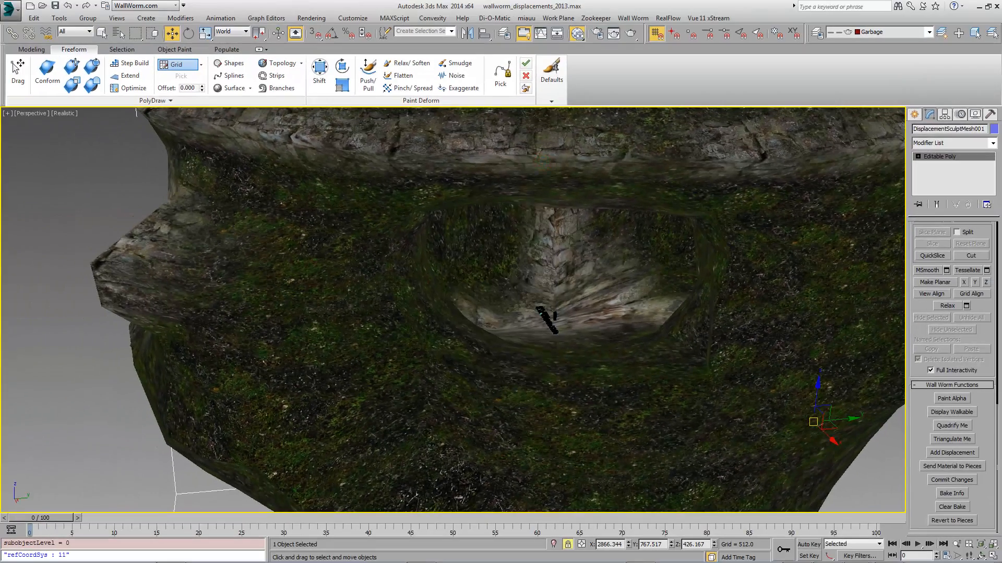
# Step: Open the nature_blend_csgo.mat library in a widened material browser of the Slate Material Editor
pyautogui.moveTo(1001, 136); pyautogui.dragTo(343, 2)
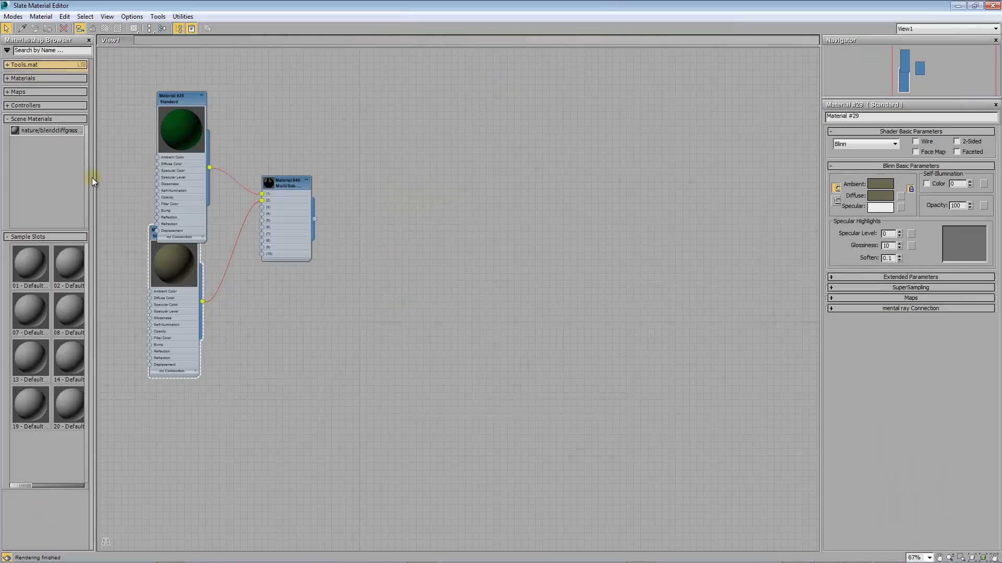
pyautogui.moveTo(94, 177); pyautogui.dragTo(258, 187)
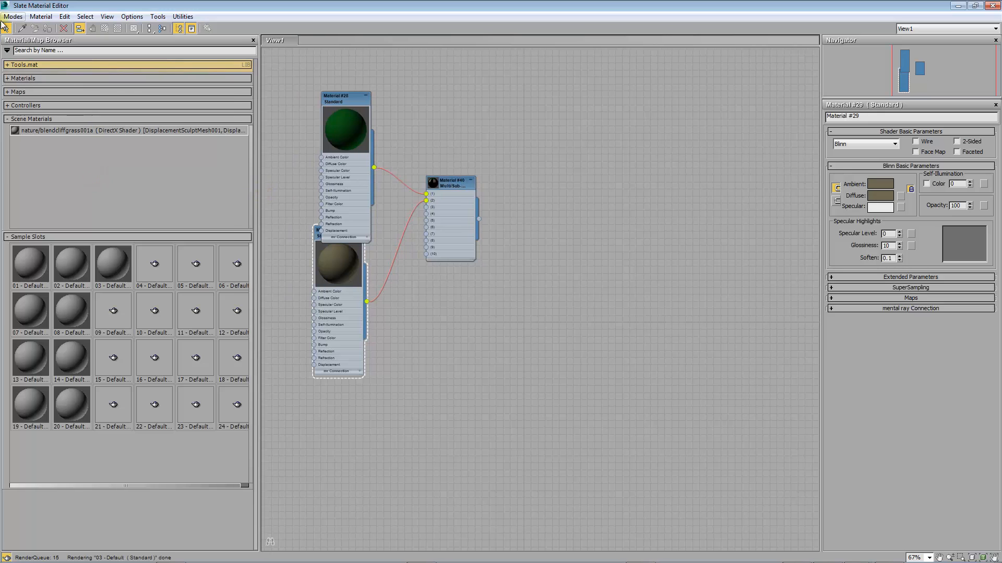
pyautogui.click(7, 50)
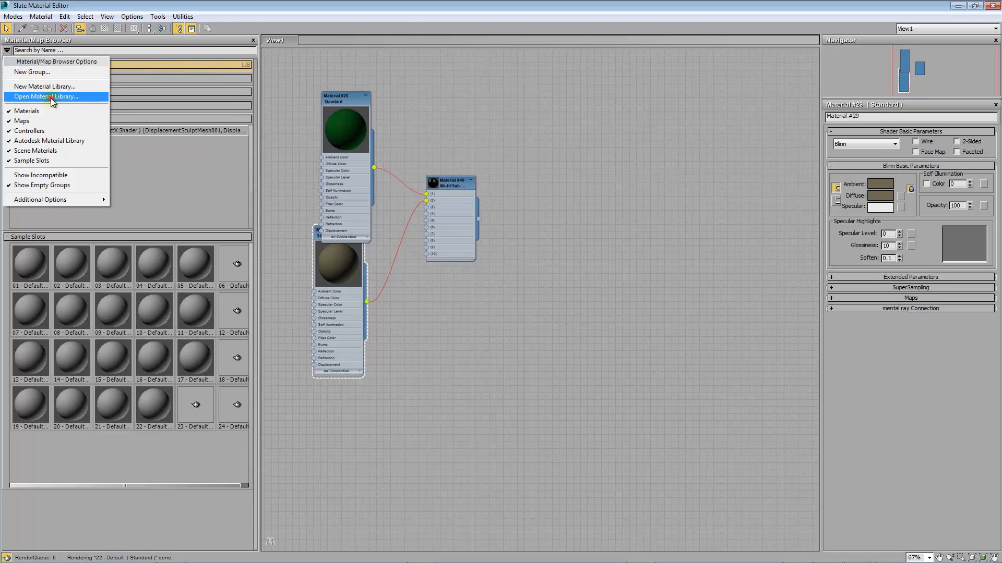
pyautogui.click(51, 97)
pyautogui.click(220, 40)
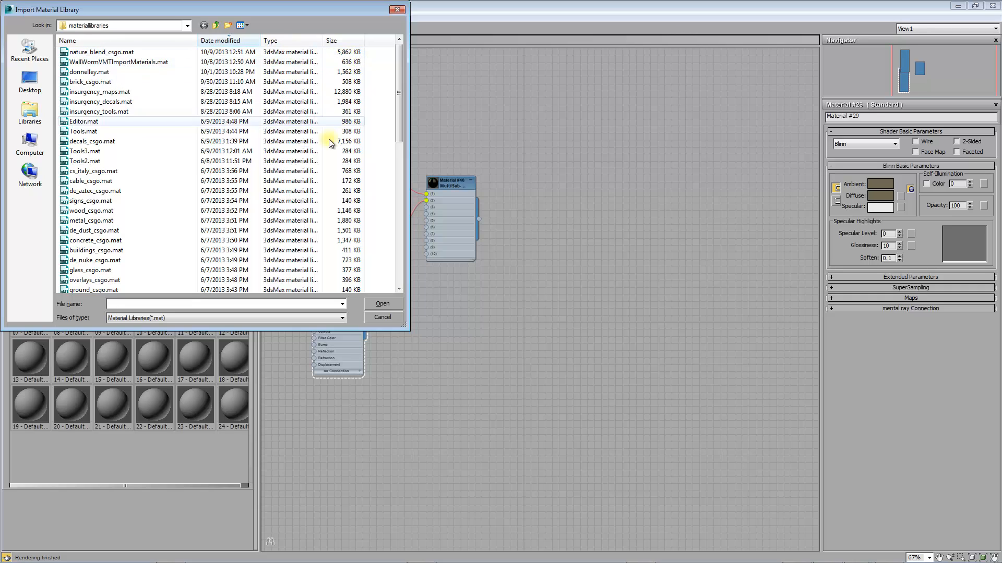
pyautogui.doubleClick(87, 52)
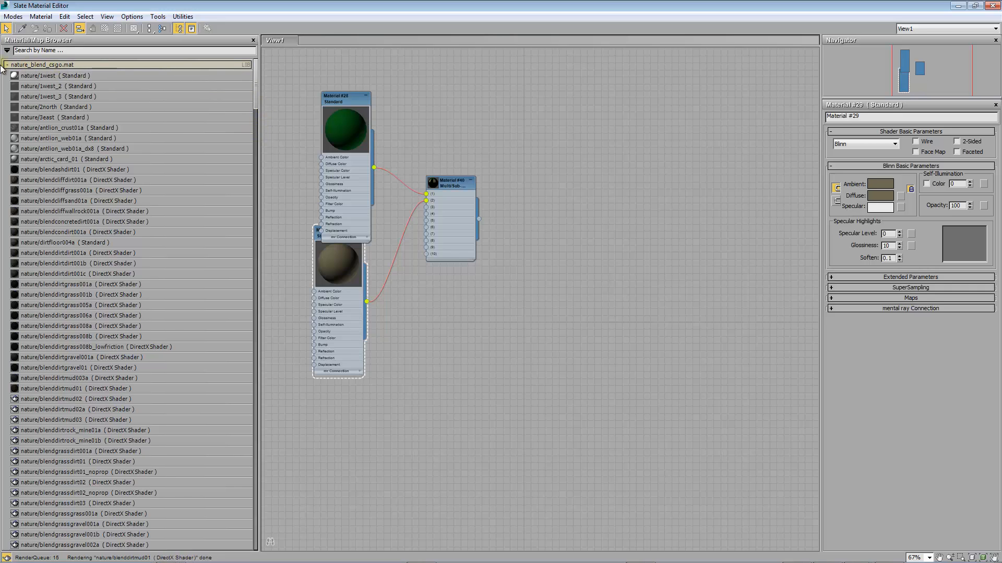
# Step: Display the nature_blend_csgo.mat library as large icons
pyautogui.rightClick(16, 65)
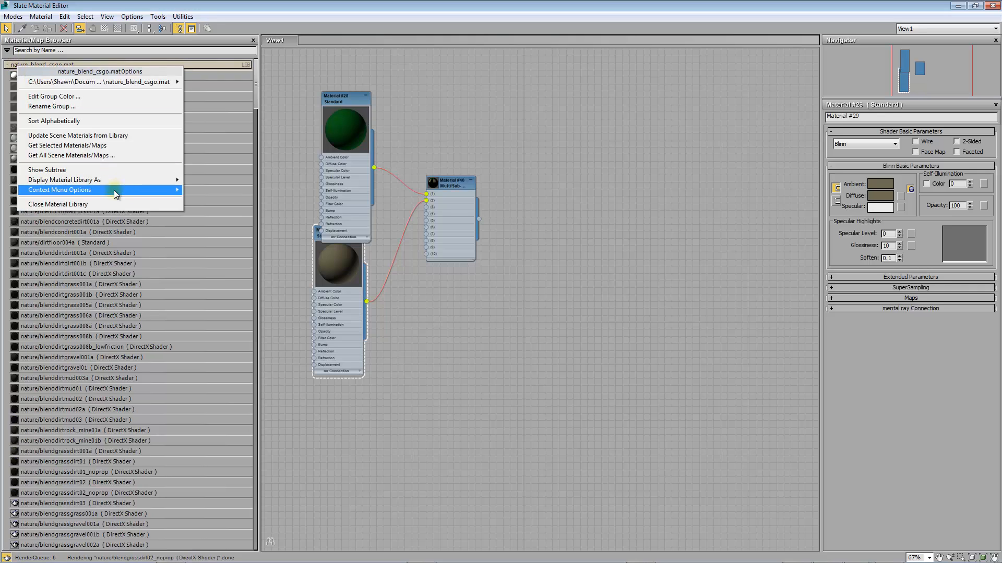
pyautogui.moveTo(114, 190)
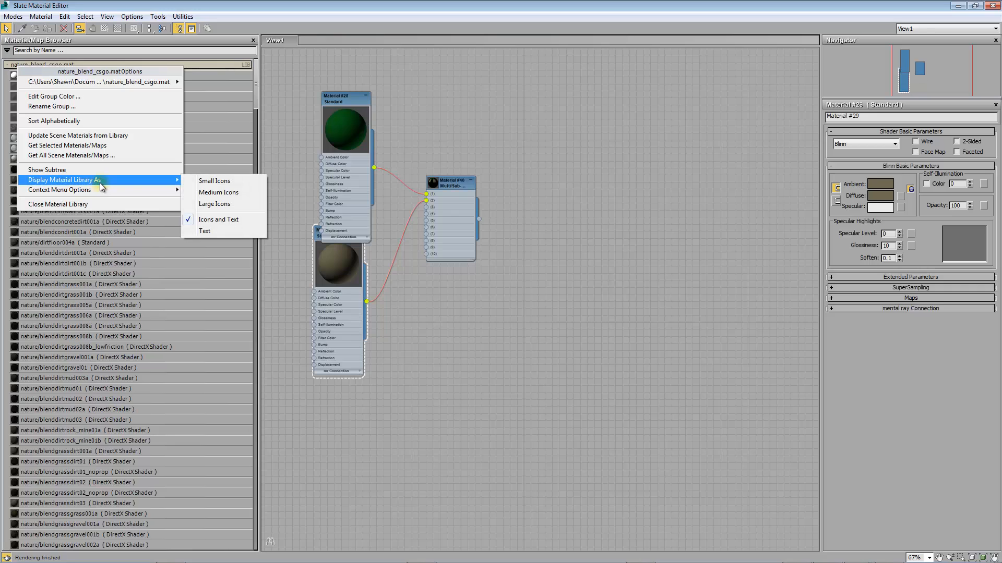
pyautogui.click(218, 206)
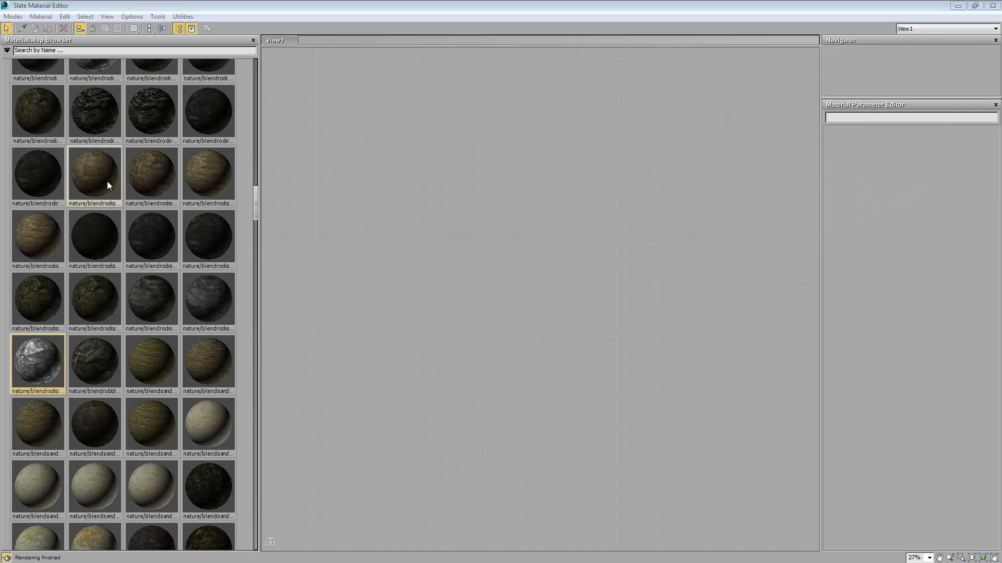
# Step: Place the nature/blendrockmud01a material and a lighter rock blend material from the library into the node view
pyautogui.click(97, 123)
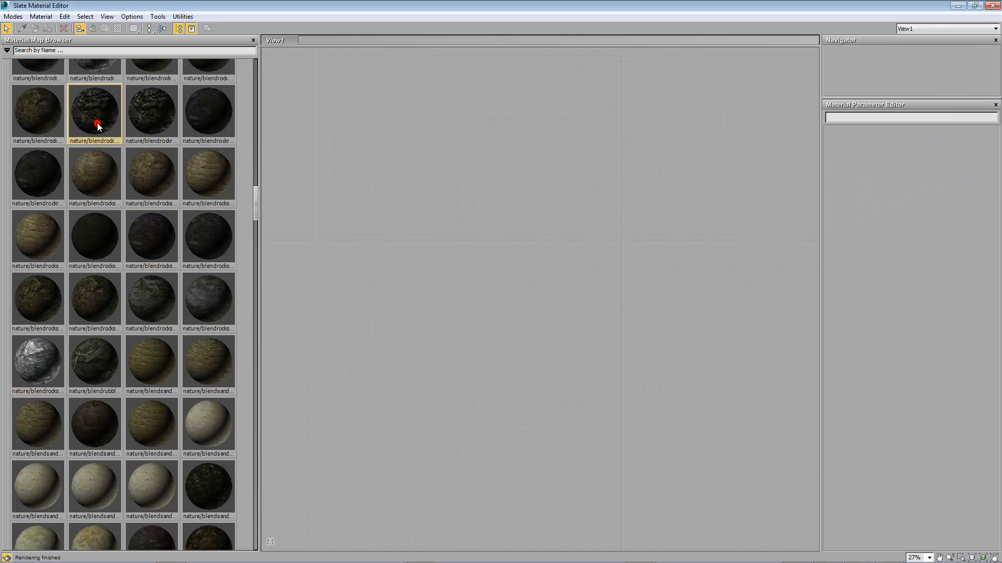
pyautogui.moveTo(95, 111); pyautogui.dragTo(671, 227)
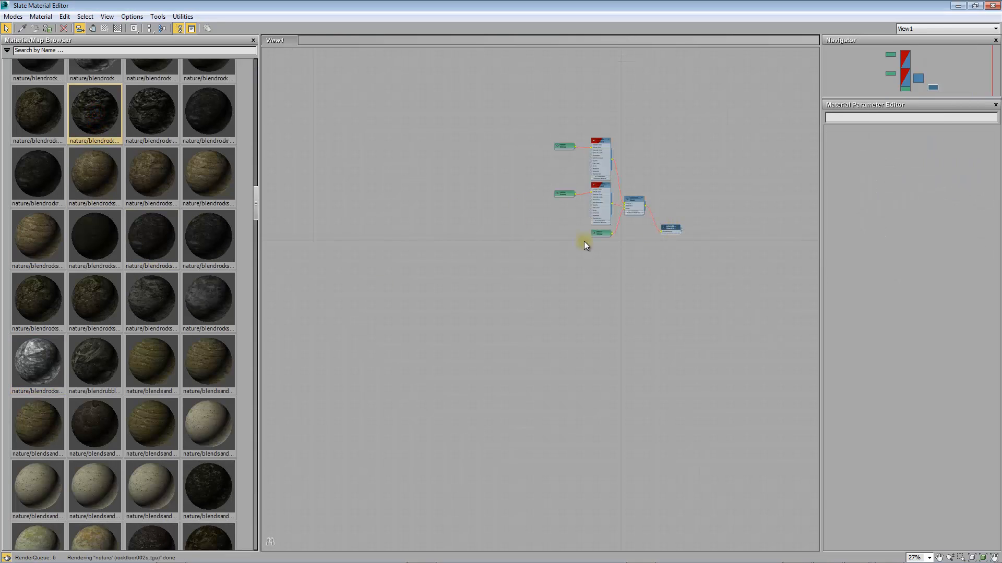
pyautogui.click(38, 369)
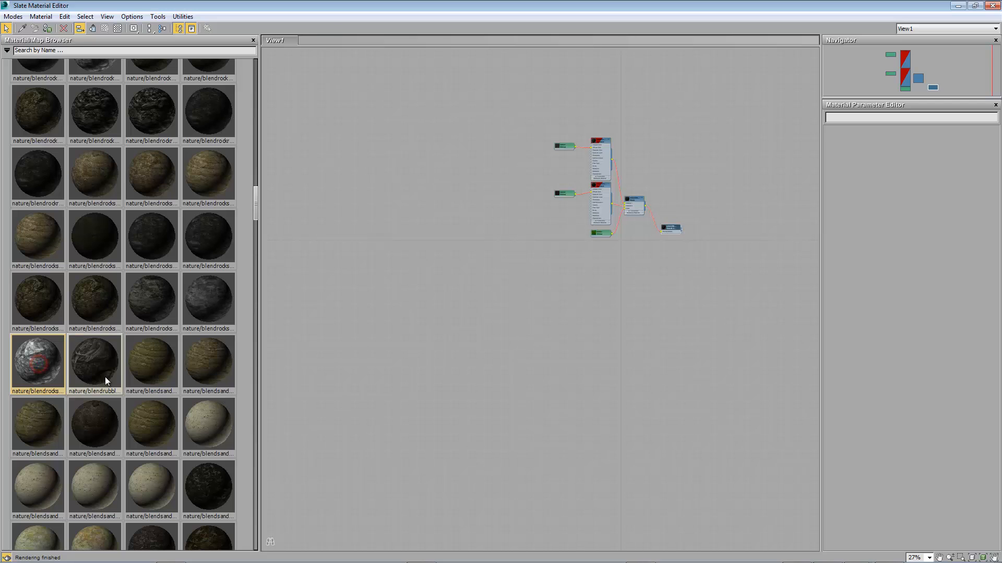
pyautogui.scroll(1, 105, 378)
pyautogui.scroll(1, 105, 377)
pyautogui.moveTo(88, 124); pyautogui.dragTo(515, 352)
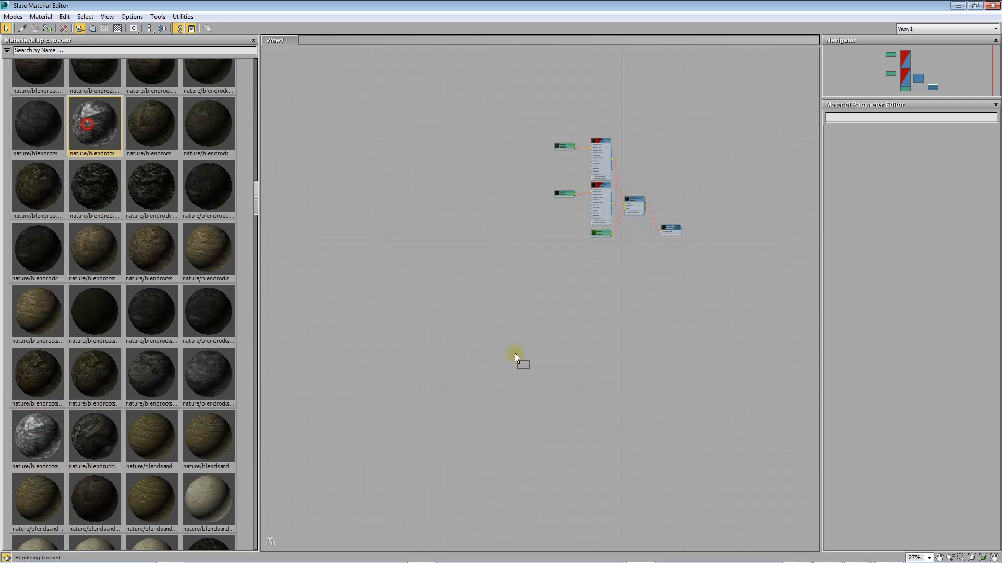
pyautogui.moveTo(594, 321); pyautogui.dragTo(595, 313)
pyautogui.scroll(4, 605, 292)
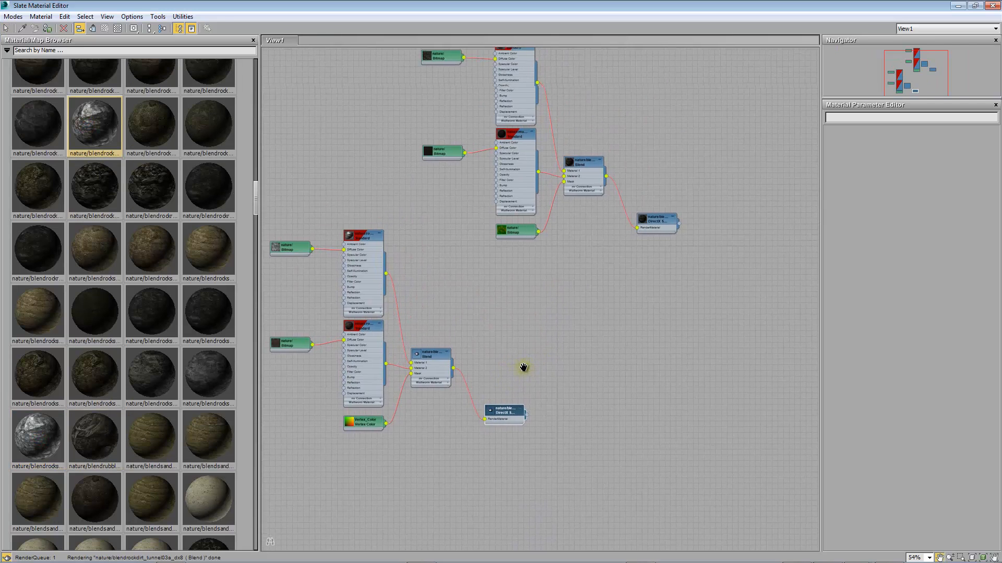
pyautogui.moveTo(500, 415); pyautogui.dragTo(590, 393)
pyautogui.moveTo(572, 292); pyautogui.dragTo(552, 324, button='middle')
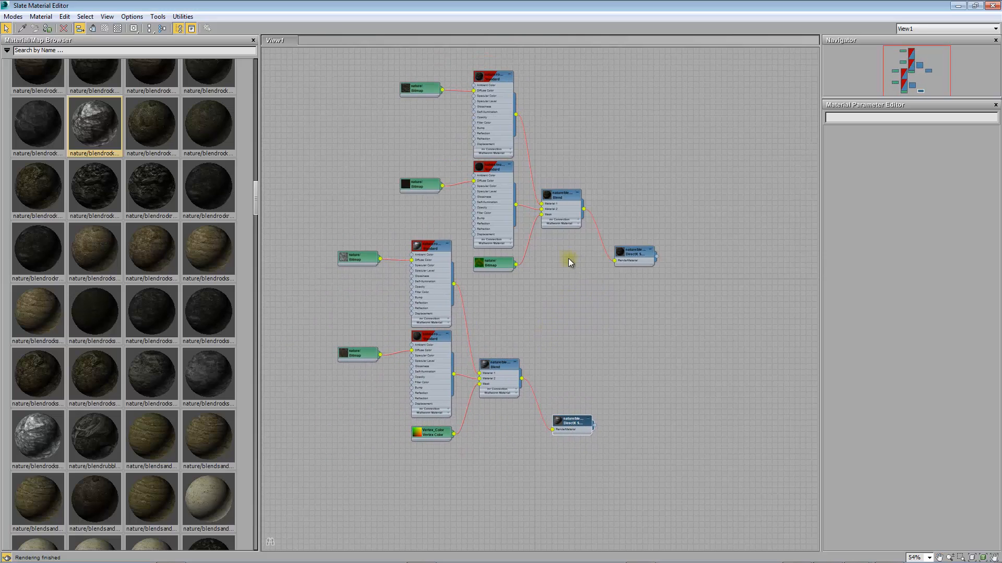
pyautogui.moveTo(520, 213); pyautogui.dragTo(554, 261, button='middle')
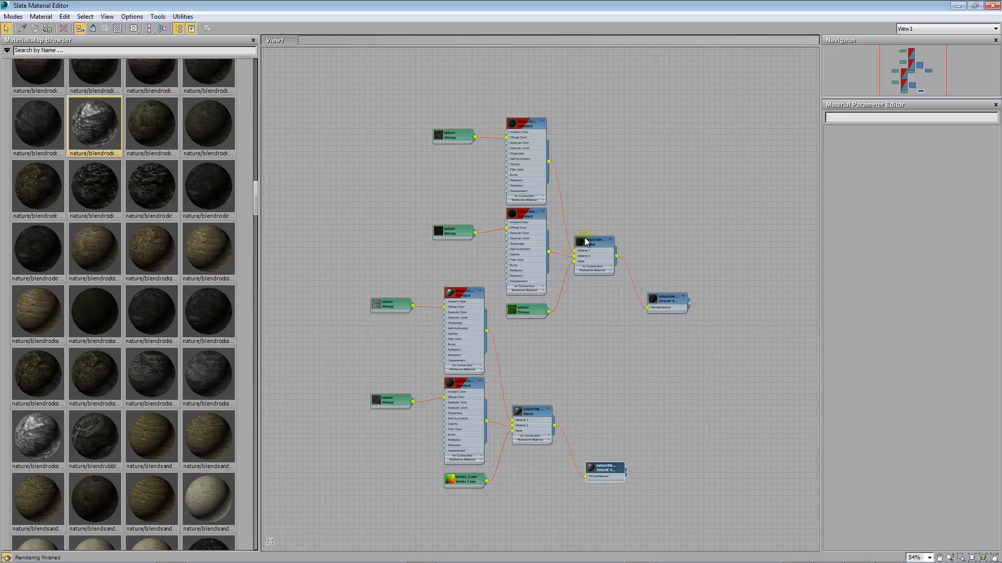
# Step: Connect the lighter rock wall Standard material to Material 2 of the nature/blendrockmud01a Blend node
pyautogui.doubleClick(594, 274)
pyautogui.scroll(2, 575, 263)
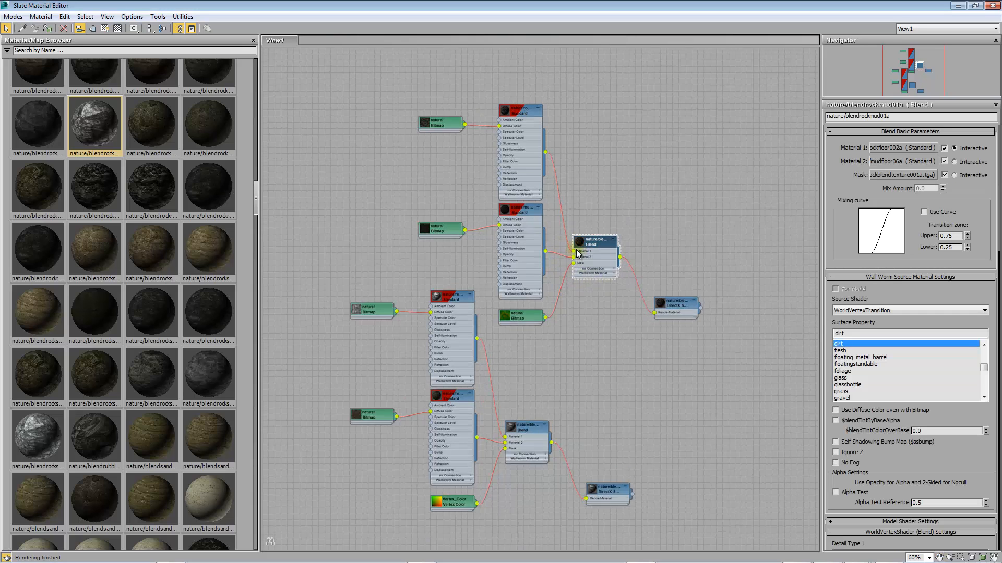
pyautogui.doubleClick(581, 241)
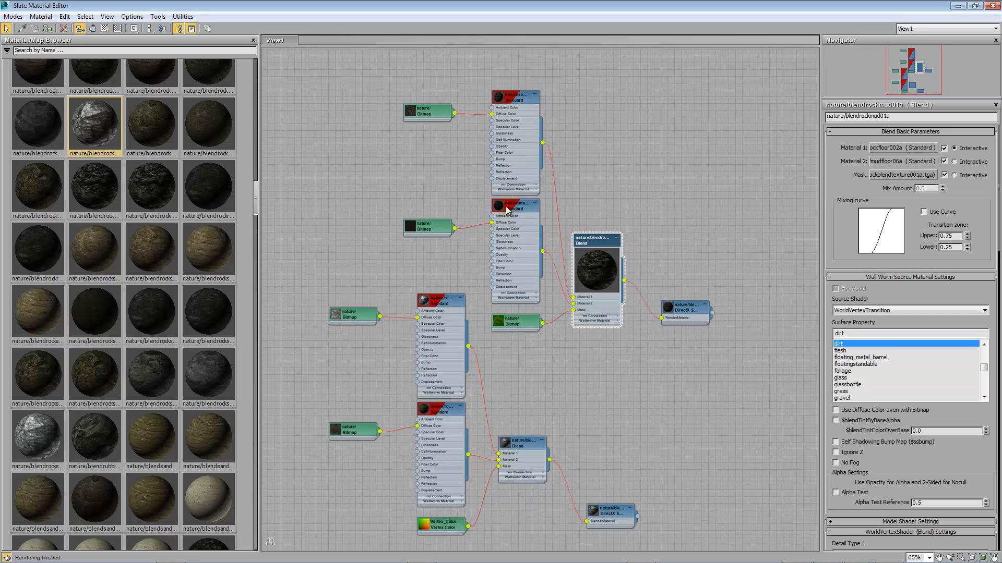
pyautogui.moveTo(439, 310); pyautogui.dragTo(432, 283)
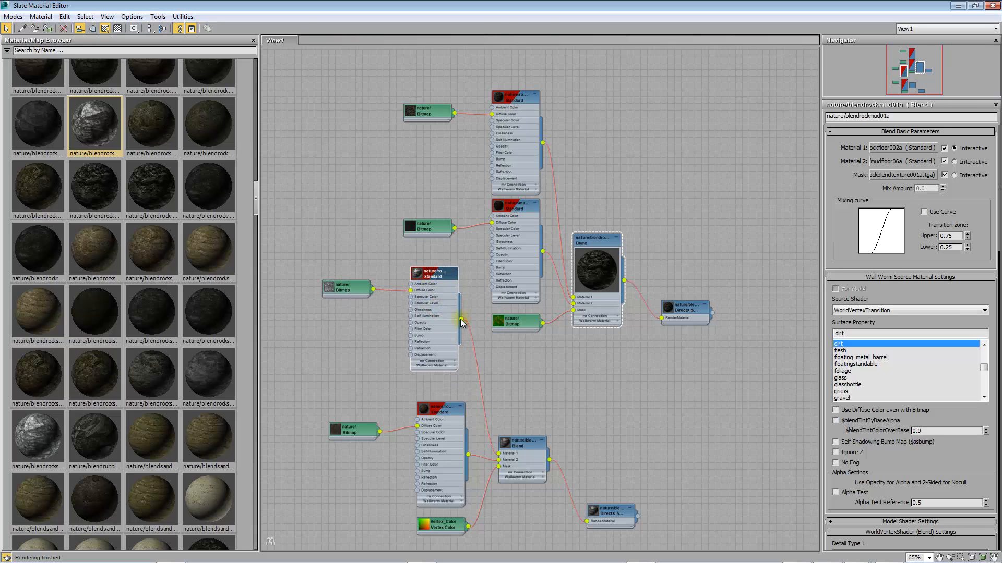
pyautogui.moveTo(462, 319); pyautogui.dragTo(572, 304)
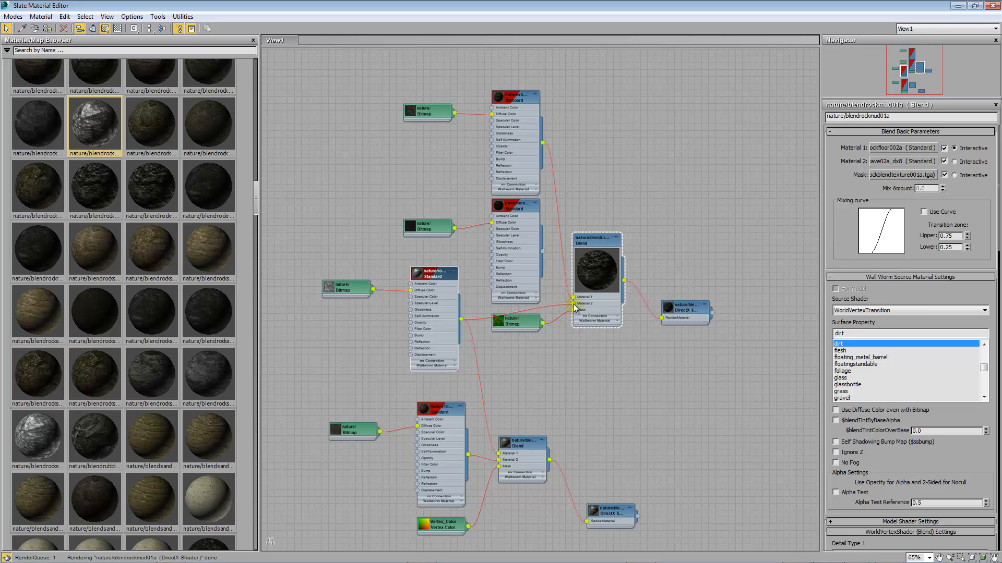
# Step: Copy the rockwall_cave02a_dx8.tga bitmap path from the rock wall's Bitmap node
pyautogui.doubleClick(342, 290)
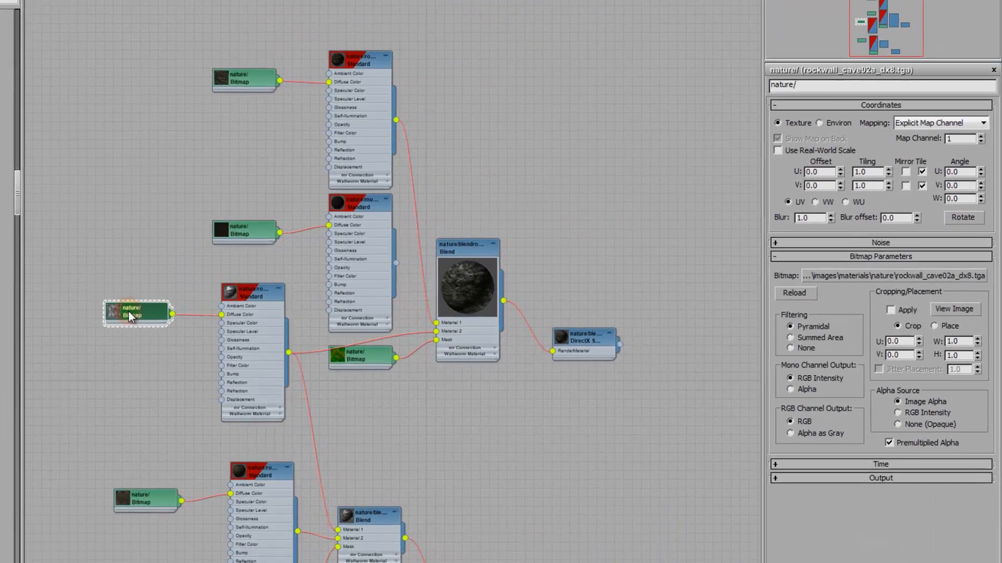
pyautogui.rightClick(340, 288)
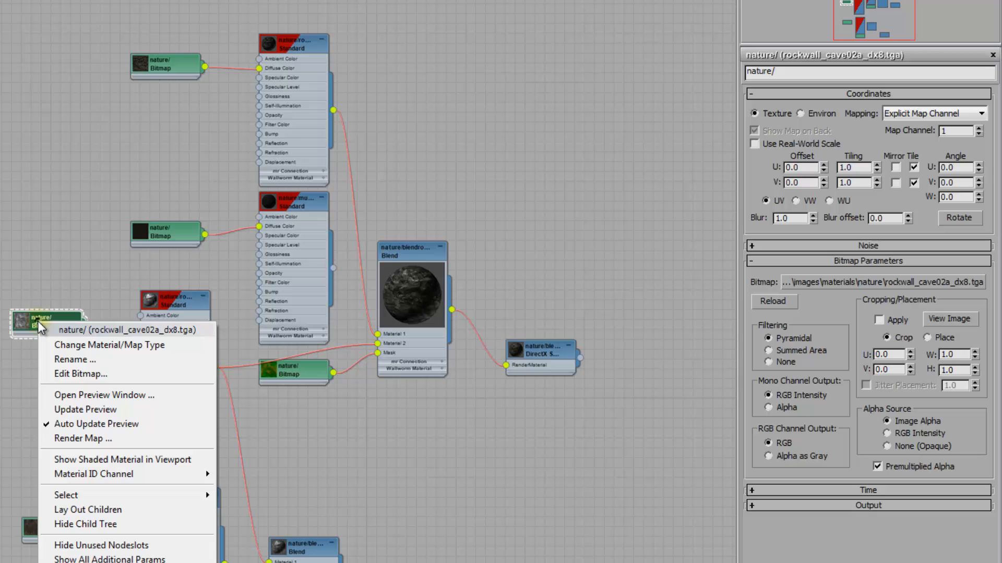
pyautogui.rightClick(856, 282)
pyautogui.click(865, 293)
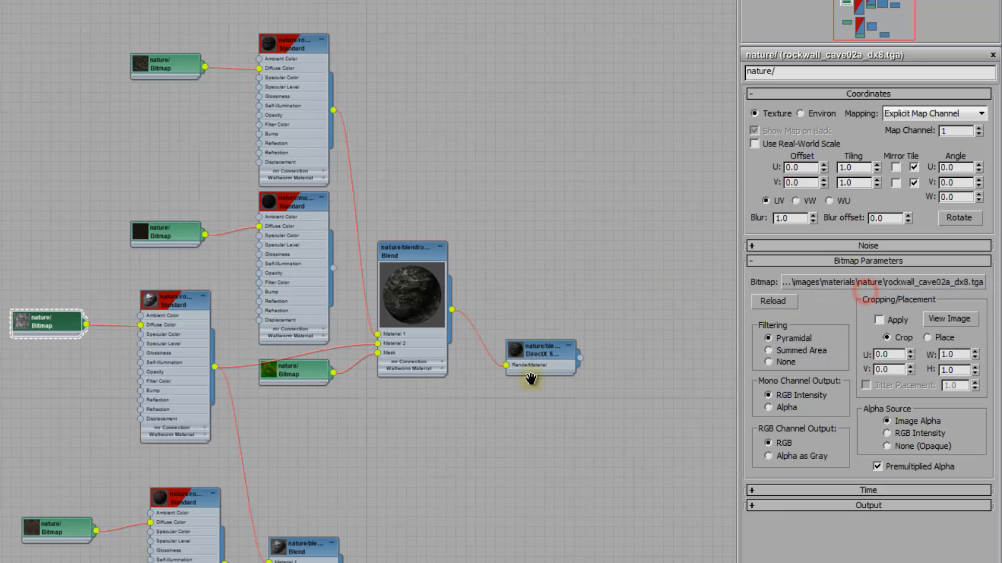
# Step: Check the rockfloor002a.tga bitmap and paste the copied rockwall_cave02a_dx8.tga path as the Top Texture of the blendrockmud01a DirectX Shader
pyautogui.moveTo(530, 379); pyautogui.dragTo(496, 411, button='middle')
pyautogui.scroll(2, 496, 410)
pyautogui.moveTo(202, 383); pyautogui.dragTo(383, 562, button='middle')
pyautogui.scroll(1, 316, 355)
pyautogui.click(121, 185)
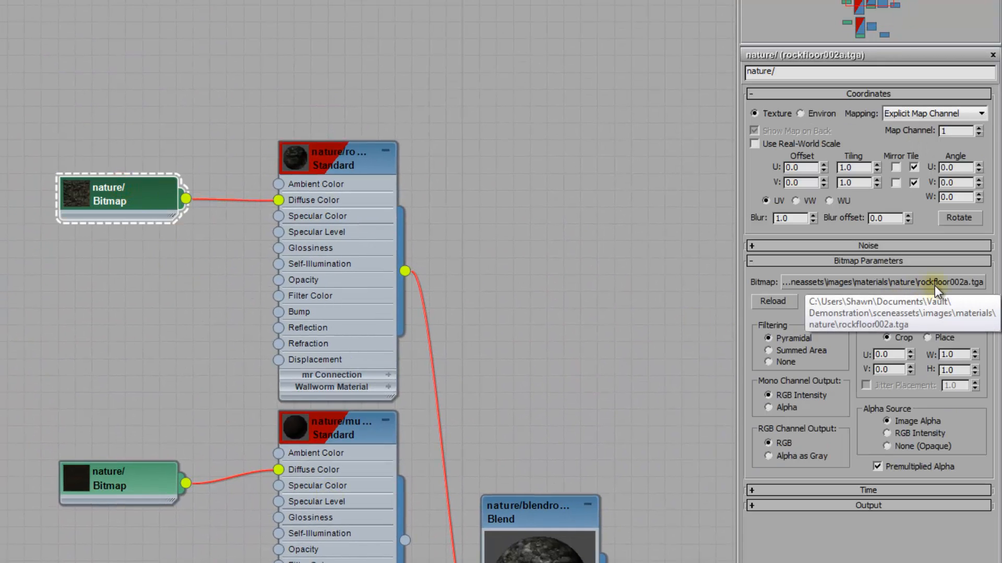
pyautogui.moveTo(651, 475); pyautogui.dragTo(436, 132, button='middle')
pyautogui.click(533, 336)
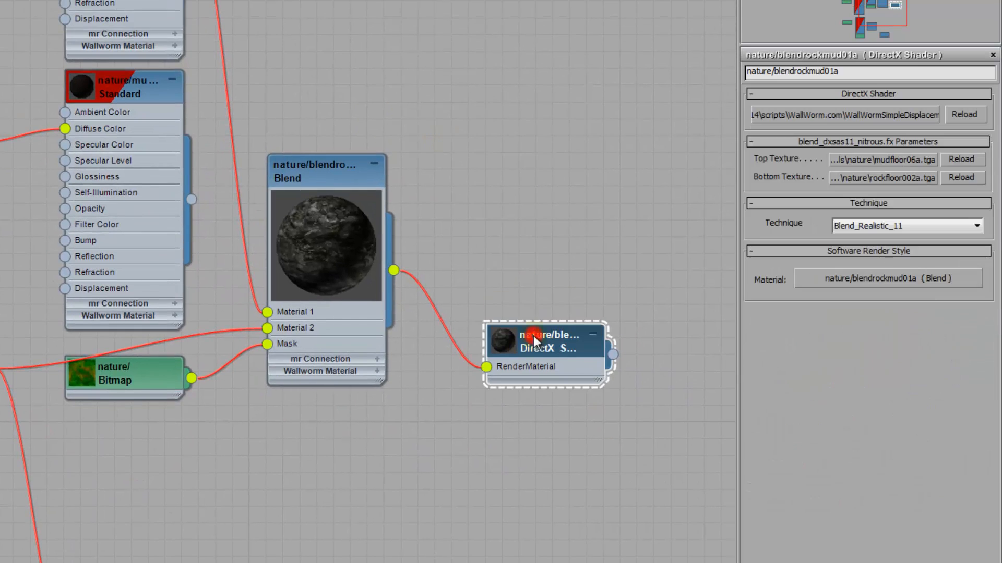
pyautogui.rightClick(894, 156)
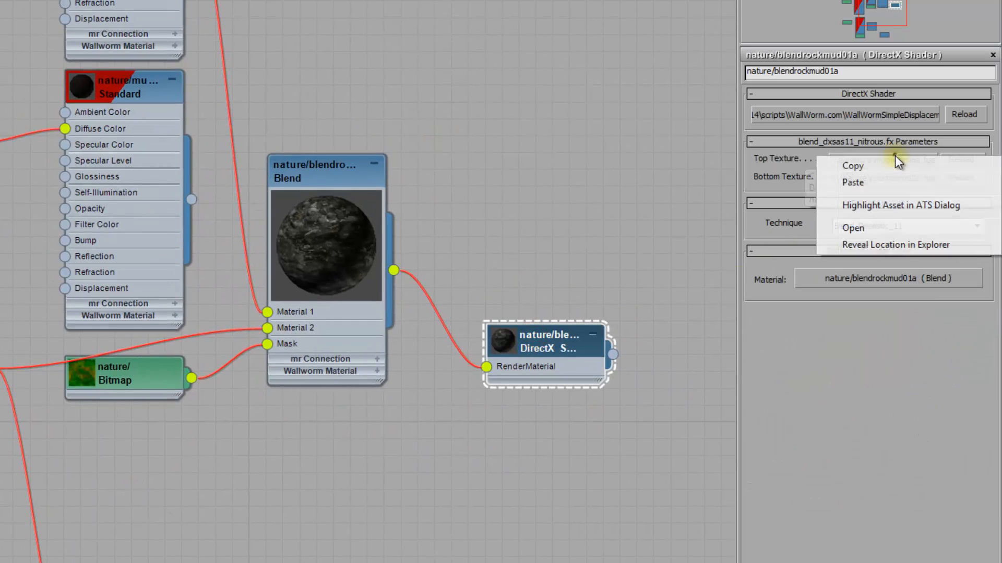
pyautogui.click(859, 182)
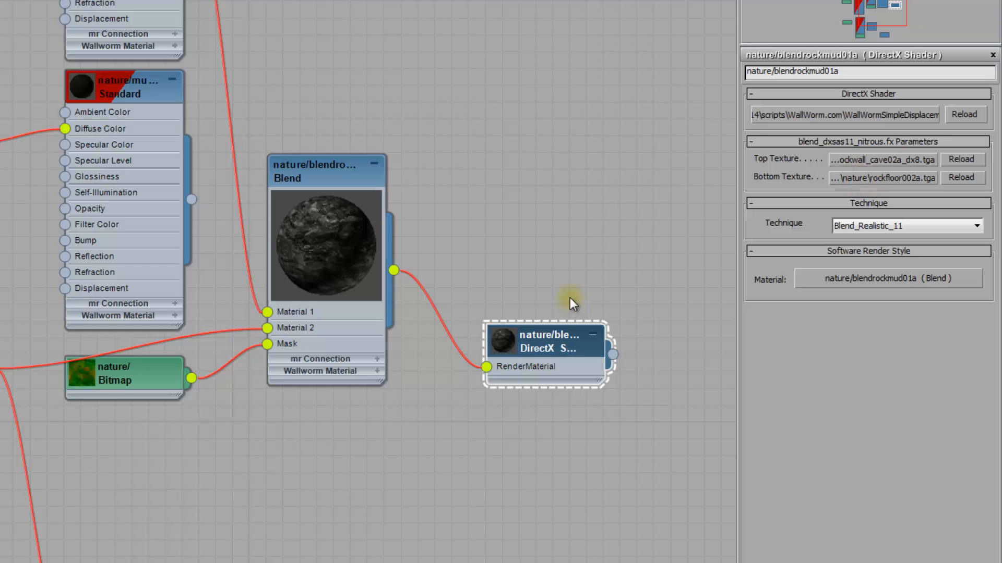
# Step: Rename the nature/blendrockmud01a Blend material as wallworm/cutomwalls
pyautogui.scroll(-3, 529, 281)
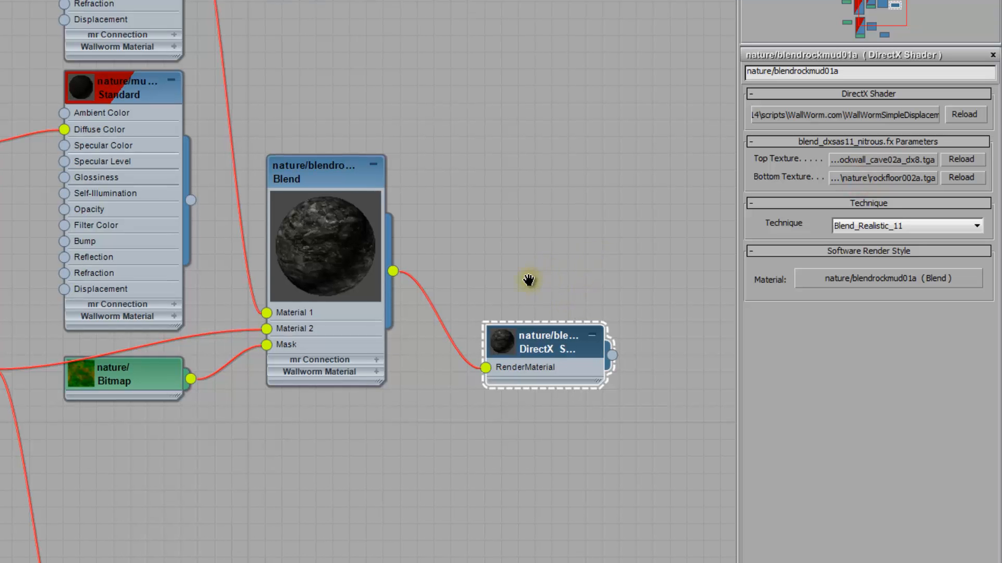
pyautogui.moveTo(408, 238); pyautogui.dragTo(432, 261, button='middle')
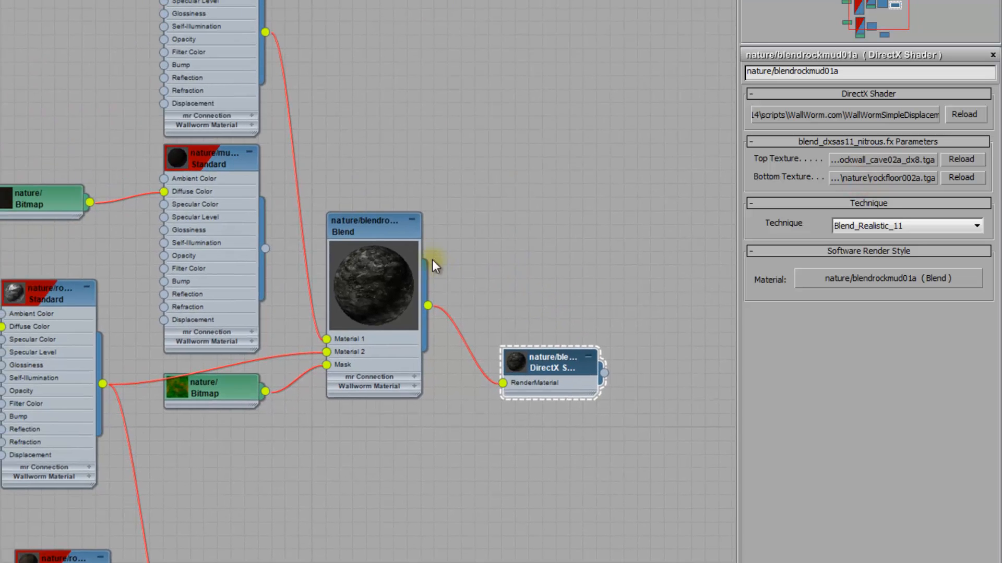
pyautogui.doubleClick(371, 231)
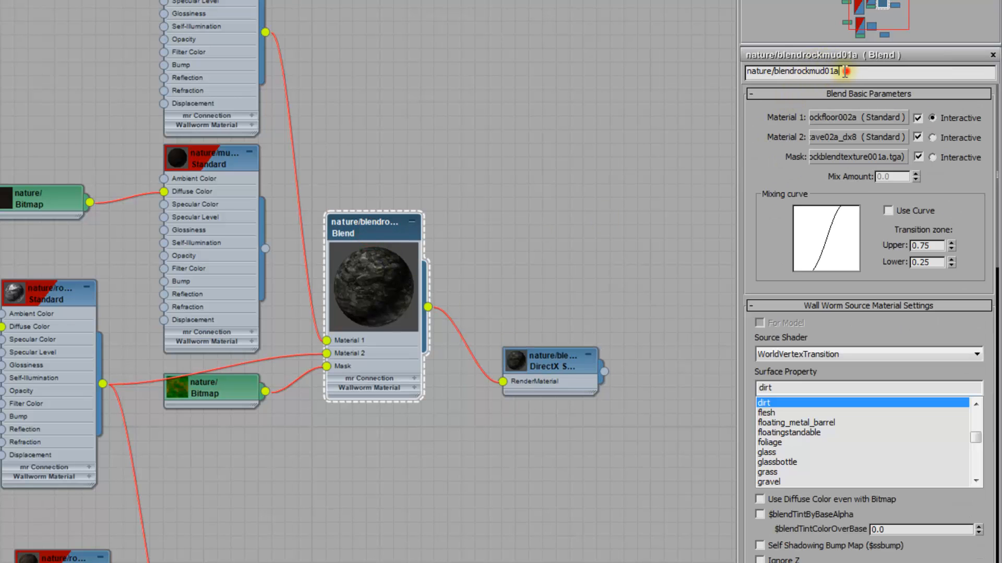
pyautogui.moveTo(845, 72); pyautogui.dragTo(775, 73)
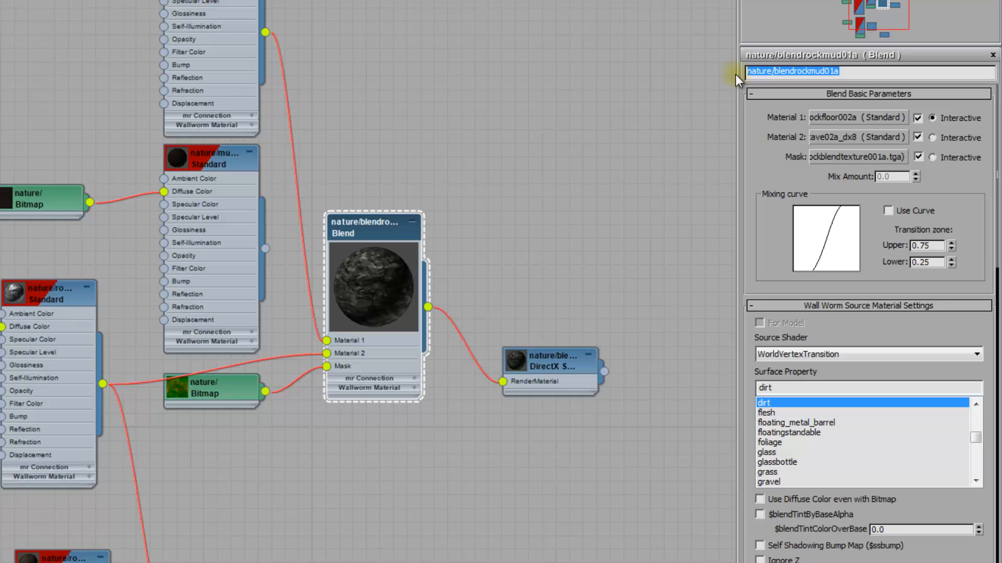
pyautogui.write('wallworm')
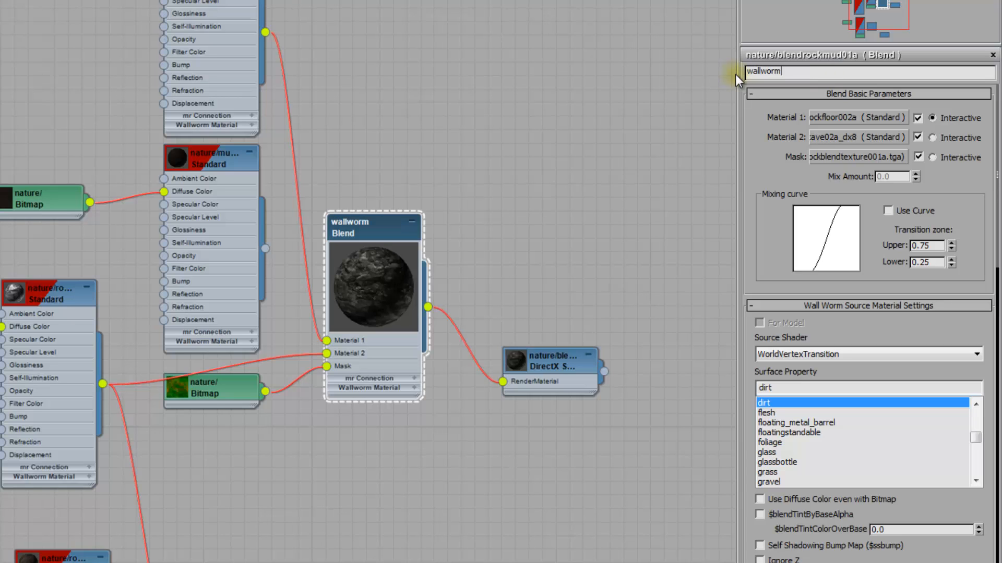
pyautogui.write('/cutom')
pyautogui.write('floor')
pyautogui.press('BackSpace')
pyautogui.press('BackSpace')
pyautogui.press('BackSpace')
pyautogui.press('BackSpace')
pyautogui.press('BackSpace')
pyautogui.write('walls')
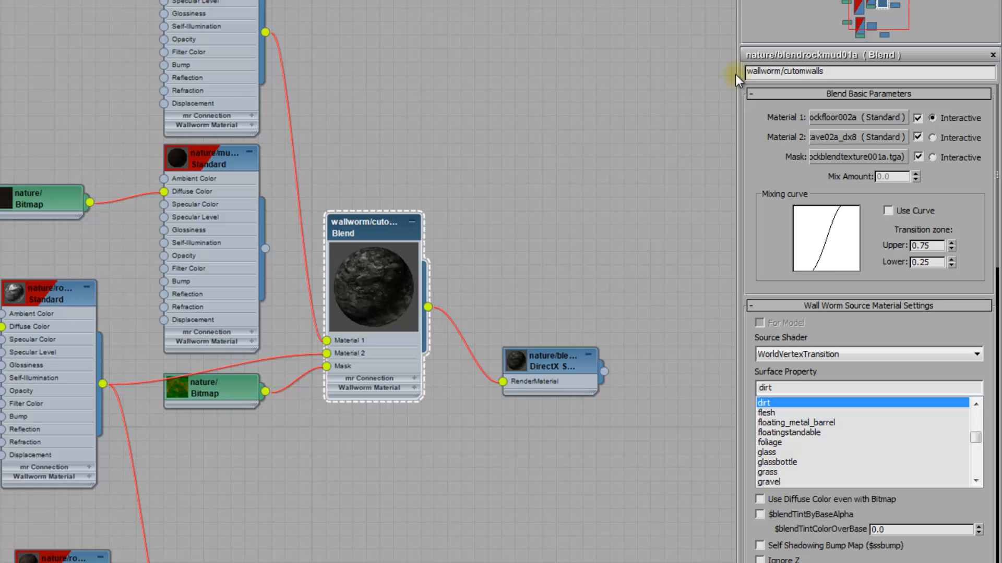
pyautogui.press('Return')
# Step: Correct the misspelled Blend material name to wallworm/customwalls
pyautogui.click(768, 73)
pyautogui.moveTo(784, 72); pyautogui.dragTo(874, 80)
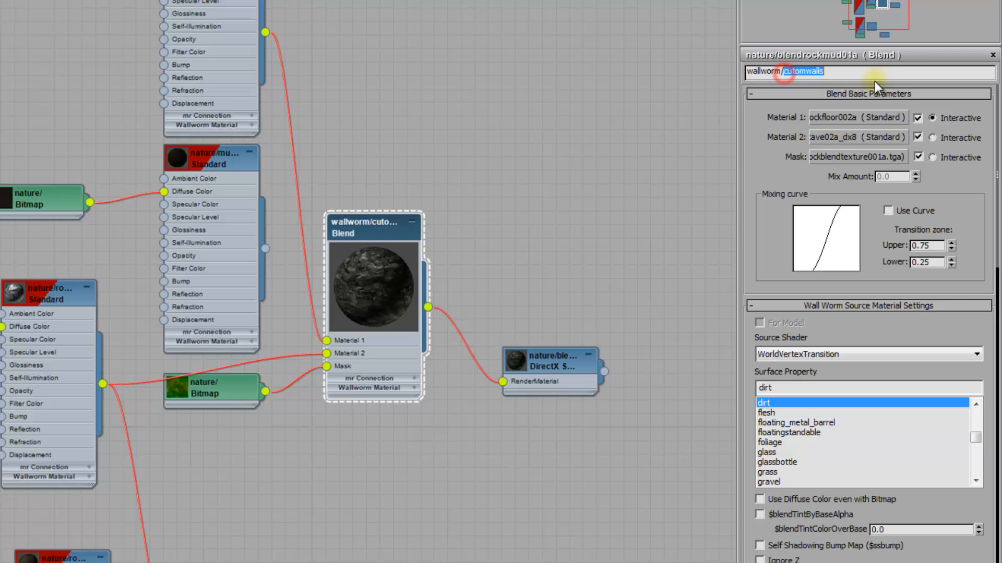
pyautogui.click(791, 72)
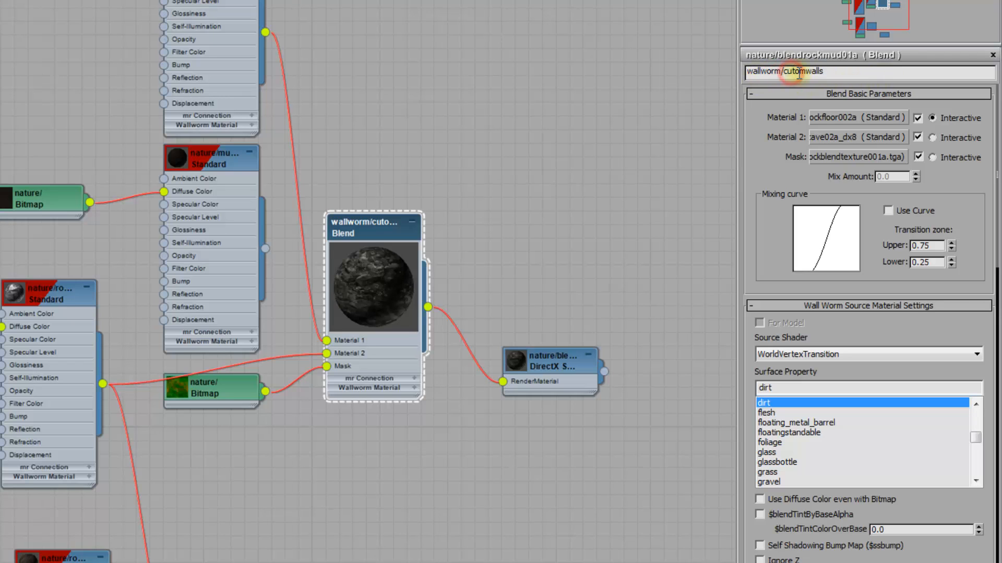
pyautogui.write('s')
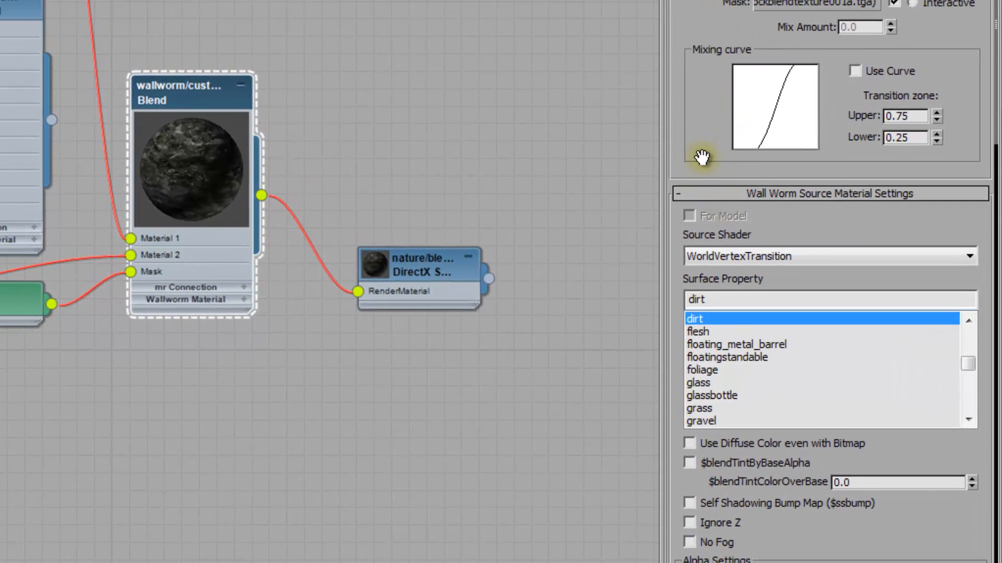
# Step: Review the alpha, detail type, Surface Property2 and seamless scale settings of the wallworm/customwalls Blend material
pyautogui.moveTo(701, 157)
pyautogui.mouseDown()
pyautogui.moveTo(697, 0)
pyautogui.moveTo(698, 19)
pyautogui.mouseUp()
pyautogui.moveTo(762, 343); pyautogui.dragTo(757, 235)
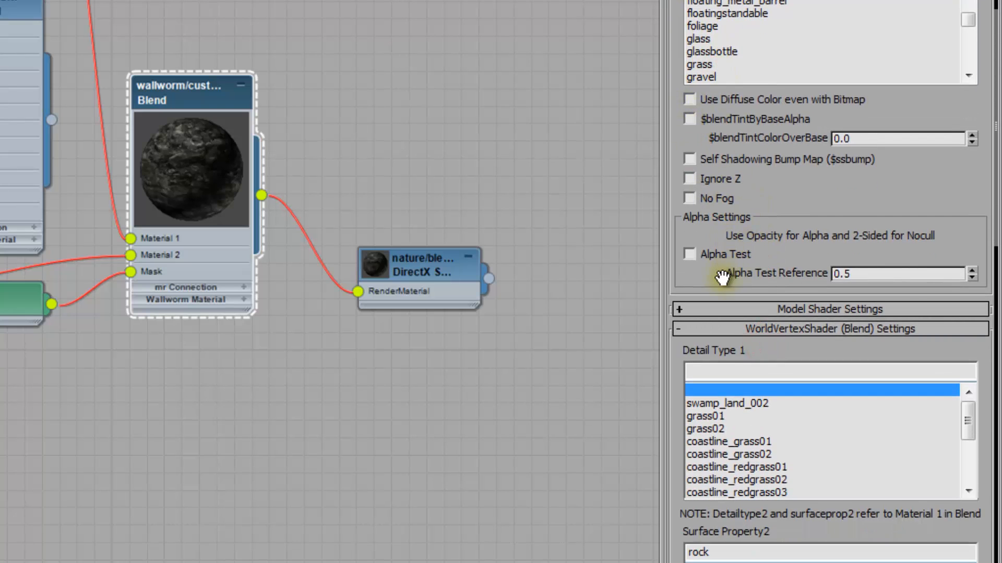
pyautogui.scroll(-10, 725, 272)
pyautogui.scroll(8, 754, 153)
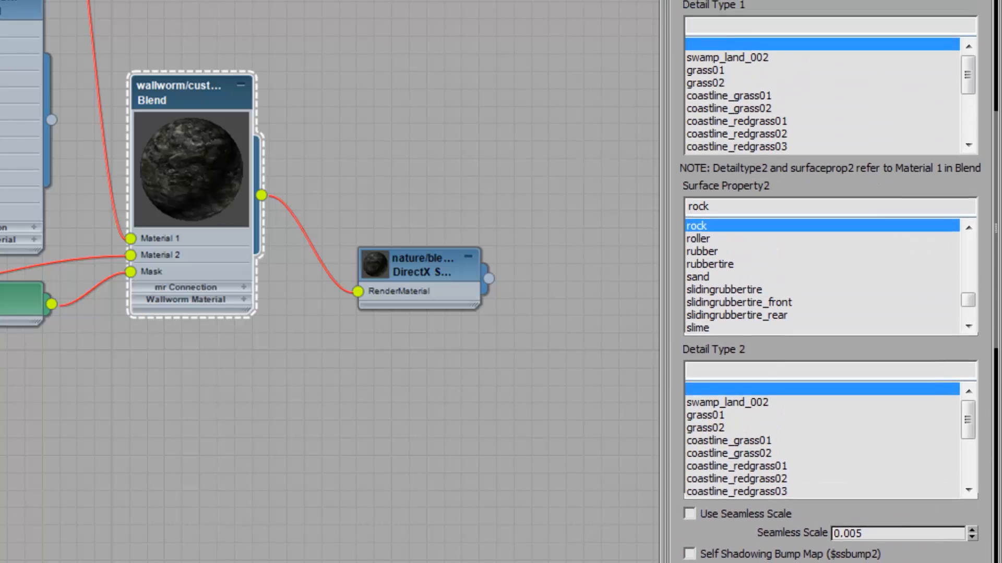
pyautogui.scroll(-2, 754, 151)
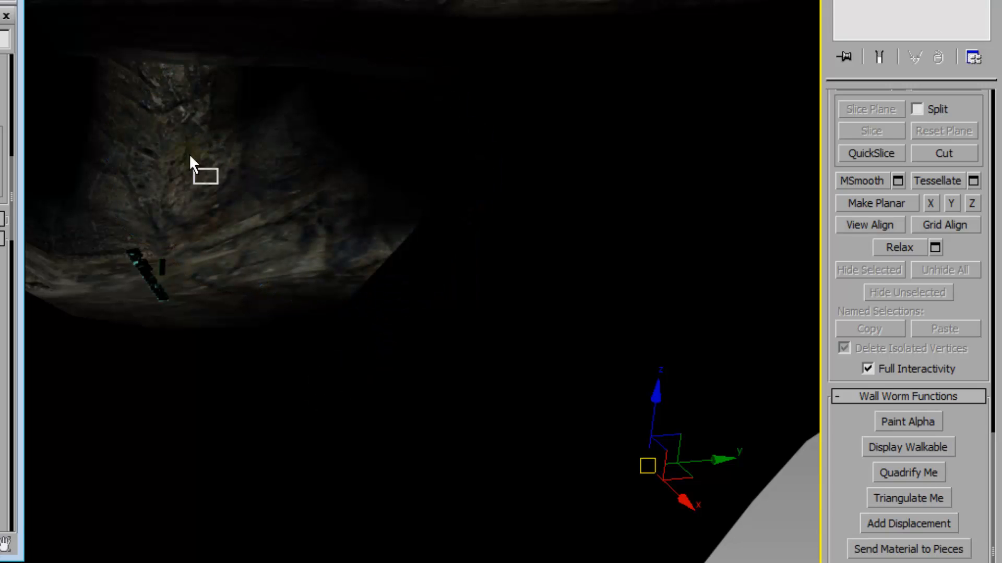
# Step: Toggle the viewport to default lighting and inspect the custom rock blend on the cave's sculpt mesh from several angles
pyautogui.hotkey('ctrl', 'l')
pyautogui.moveTo(354, 149); pyautogui.dragTo(516, 167, button='middle')
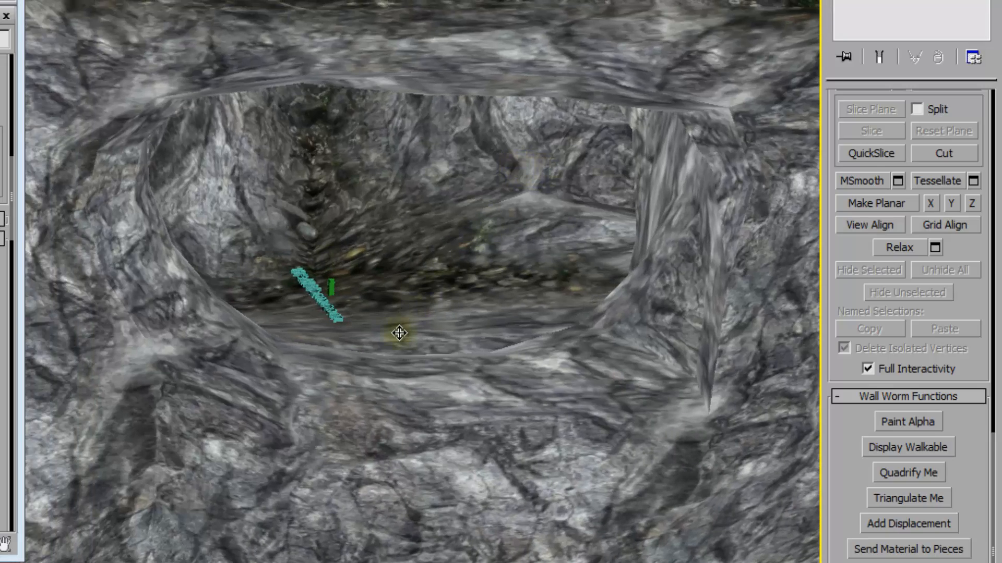
pyautogui.scroll(5, 400, 332)
pyautogui.keyDown('alt'); pyautogui.moveTo(486, 329); pyautogui.dragTo(416, 381, button='middle'); pyautogui.keyUp('alt')
pyautogui.scroll(-4, 494, 338)
pyautogui.scroll(5, 449, 383)
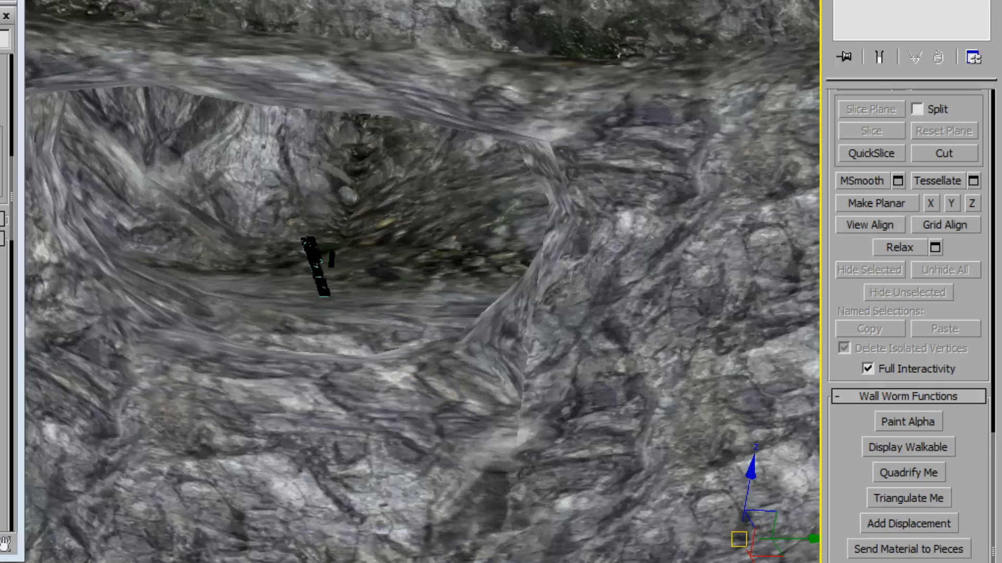
pyautogui.keyDown('alt'); pyautogui.moveTo(560, 395); pyautogui.dragTo(391, 388, button='middle'); pyautogui.keyUp('alt')
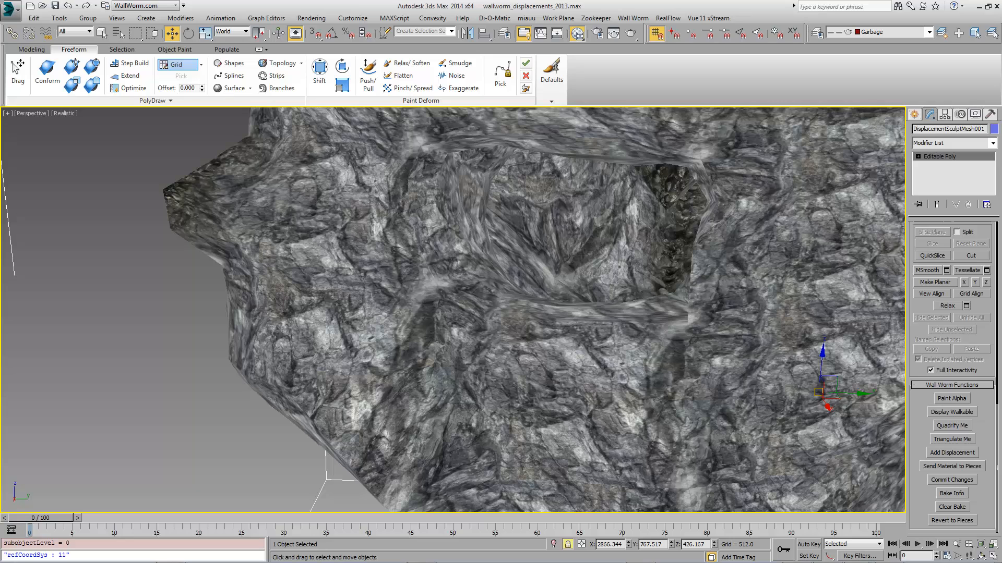
pyautogui.press('m')
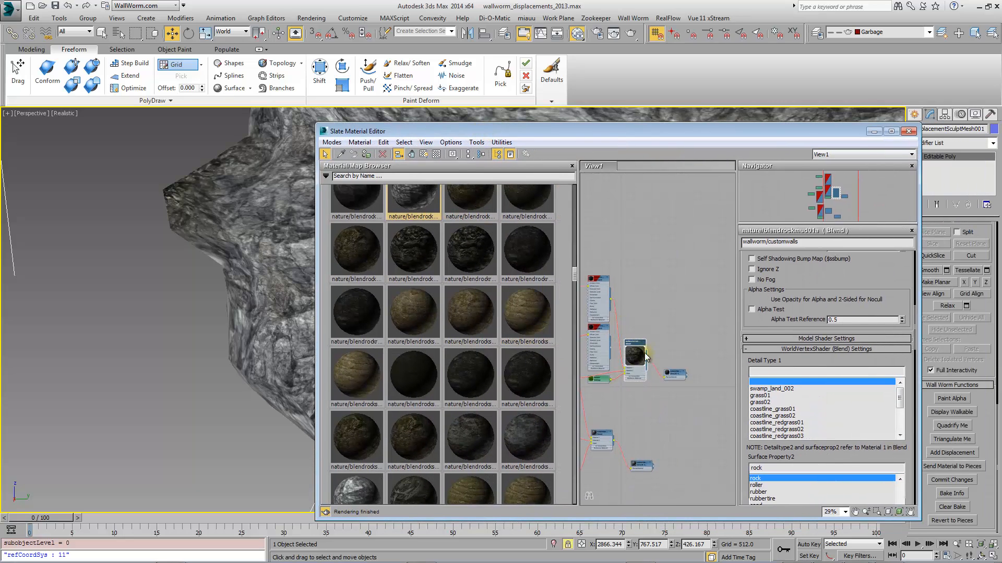
pyautogui.moveTo(647, 134); pyautogui.dragTo(668, 131)
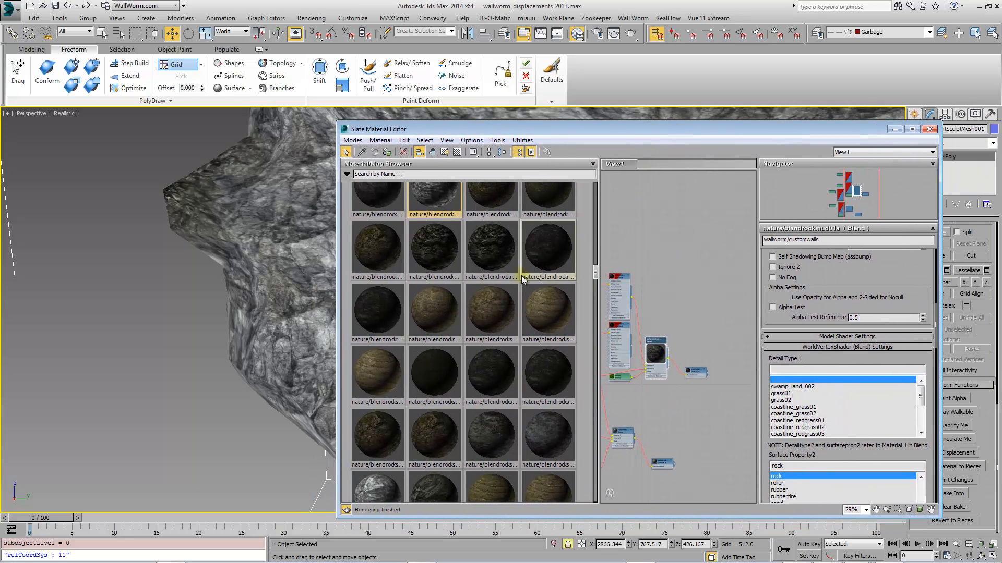
pyautogui.press('m')
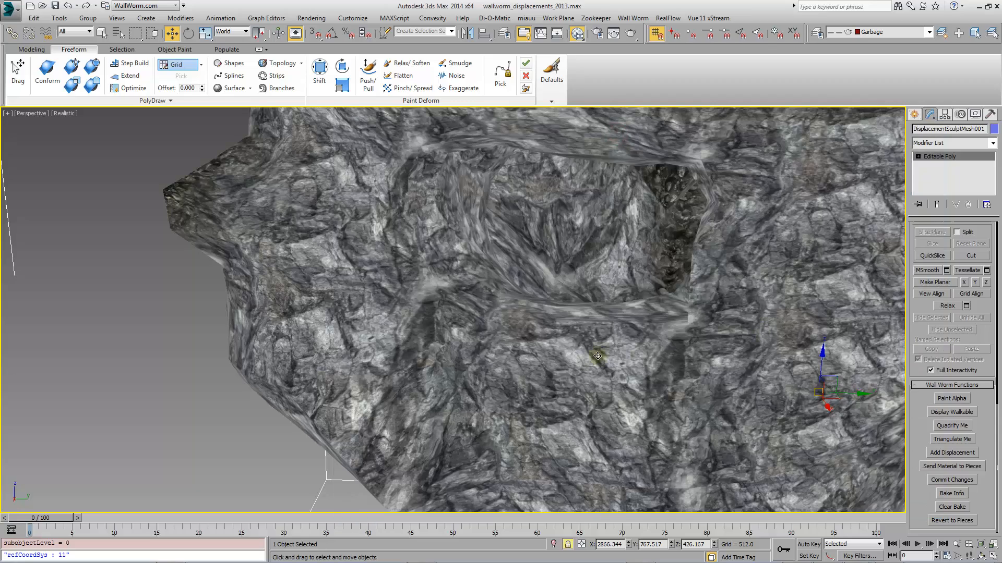
# Step: Start Paint Alpha on the cave's sculpt mesh and enlarge the brush size to 199.3
pyautogui.keyDown('alt'); pyautogui.moveTo(555, 351); pyautogui.dragTo(598, 364, button='middle'); pyautogui.keyUp('alt')
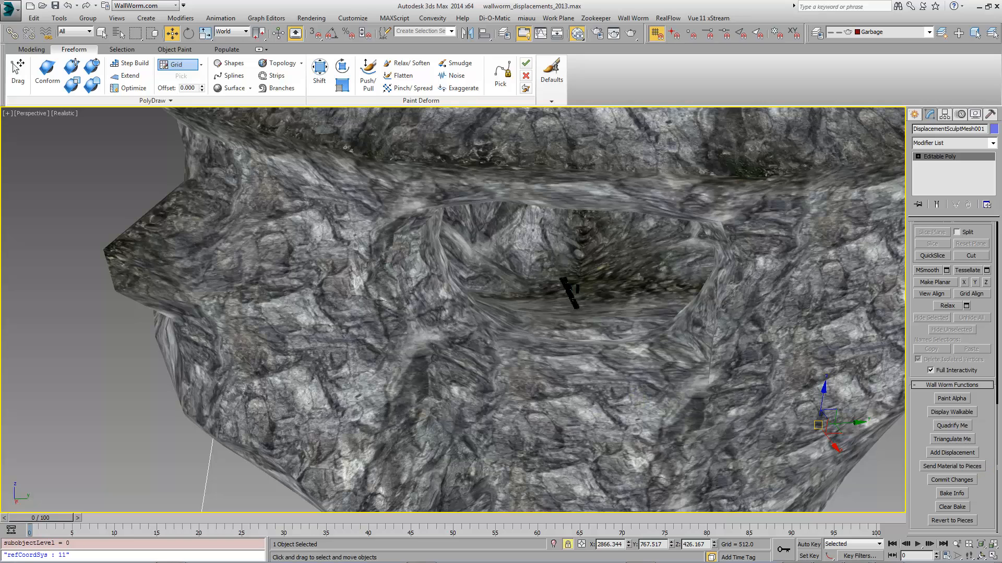
pyautogui.keyDown('alt'); pyautogui.moveTo(564, 403); pyautogui.dragTo(561, 384, button='middle'); pyautogui.keyUp('alt')
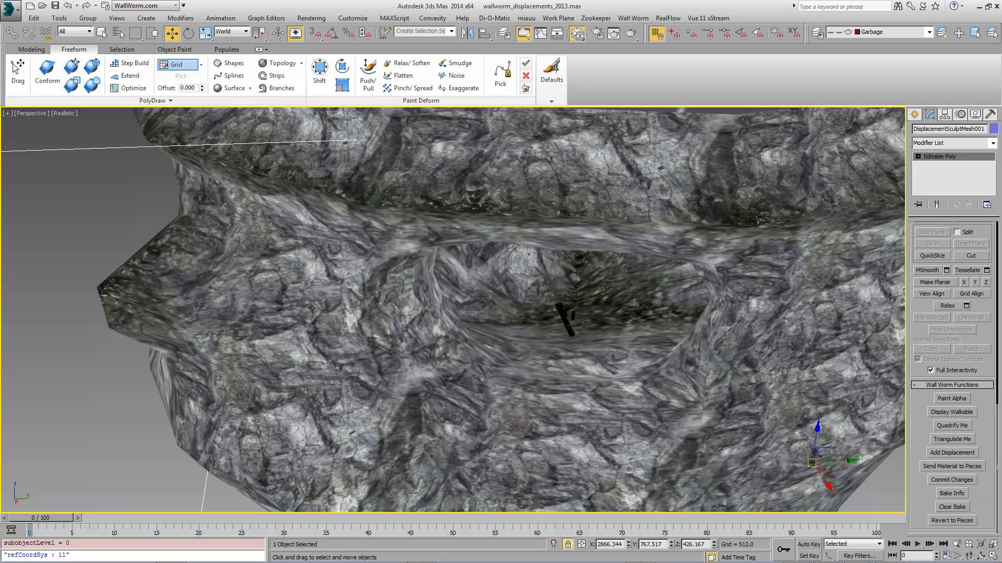
pyautogui.moveTo(794, 193); pyautogui.dragTo(707, 193)
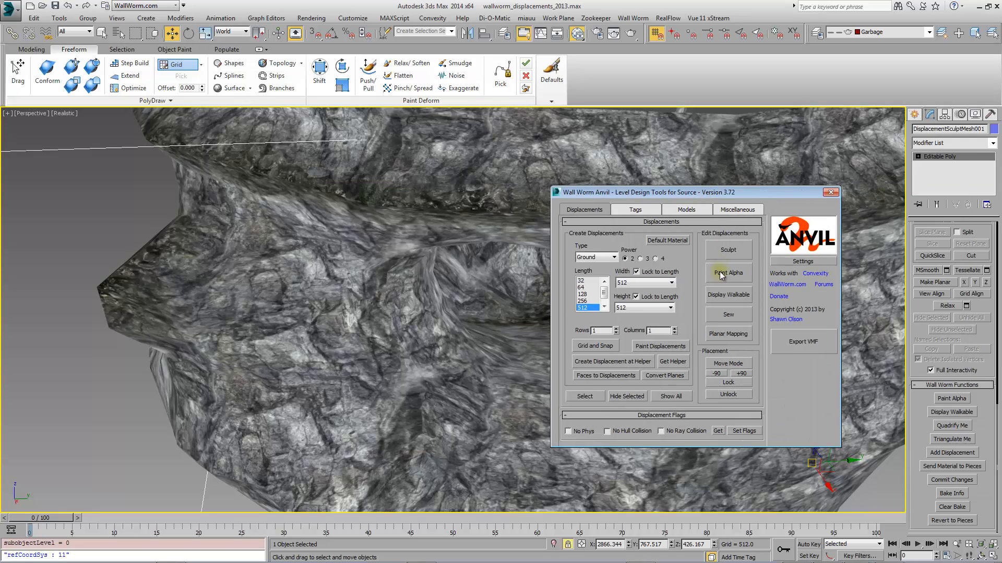
pyautogui.click(729, 273)
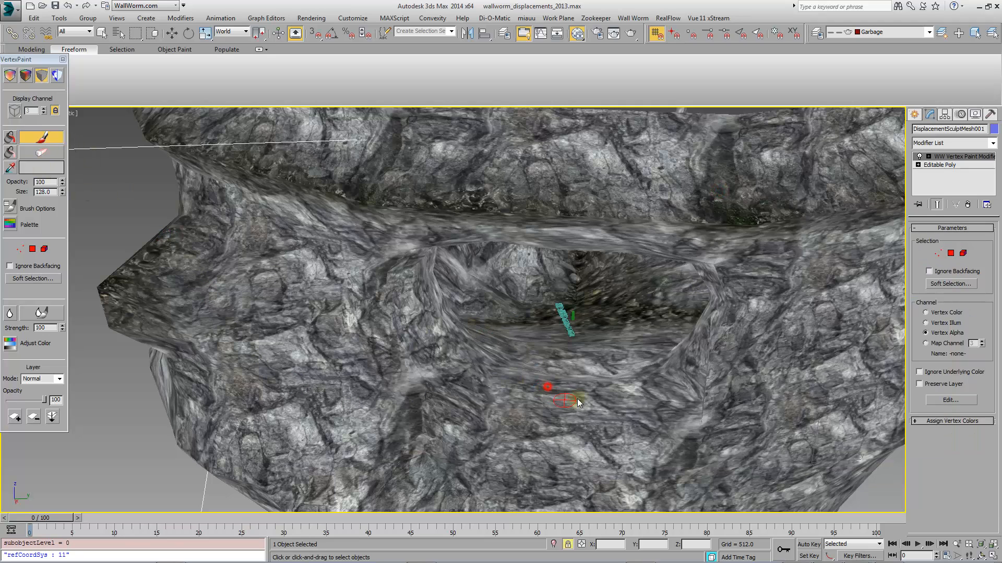
pyautogui.keyDown('ctrl'); pyautogui.keyDown('shift'); pyautogui.moveTo(575, 421); pyautogui.dragTo(577, 368); pyautogui.keyUp('shift'); pyautogui.keyUp('ctrl')
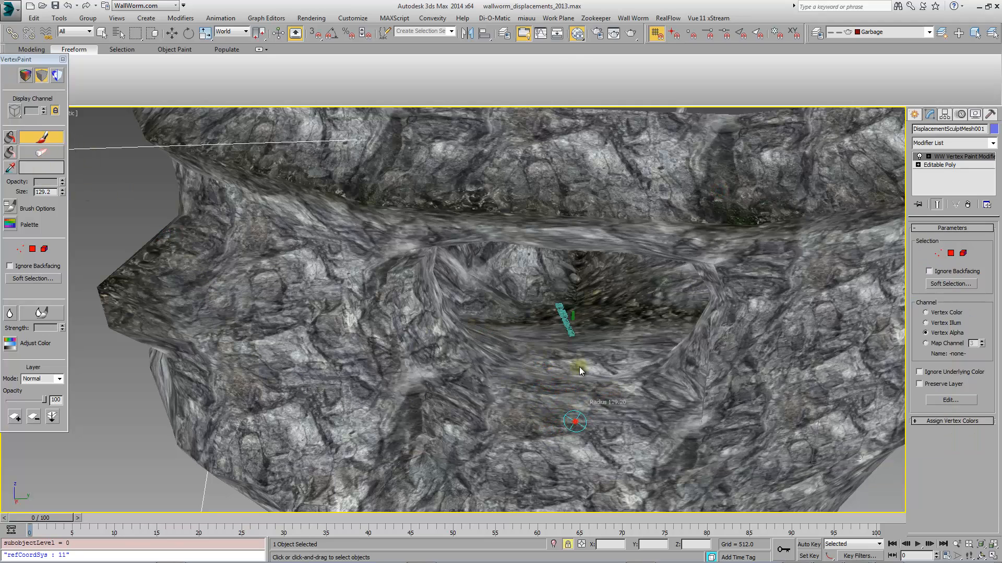
# Step: Set the vertex paint color to near-black (RGB 2) and paint the alpha over the cave opening's floor, finishing with the Color Selector closed
pyautogui.click(41, 167)
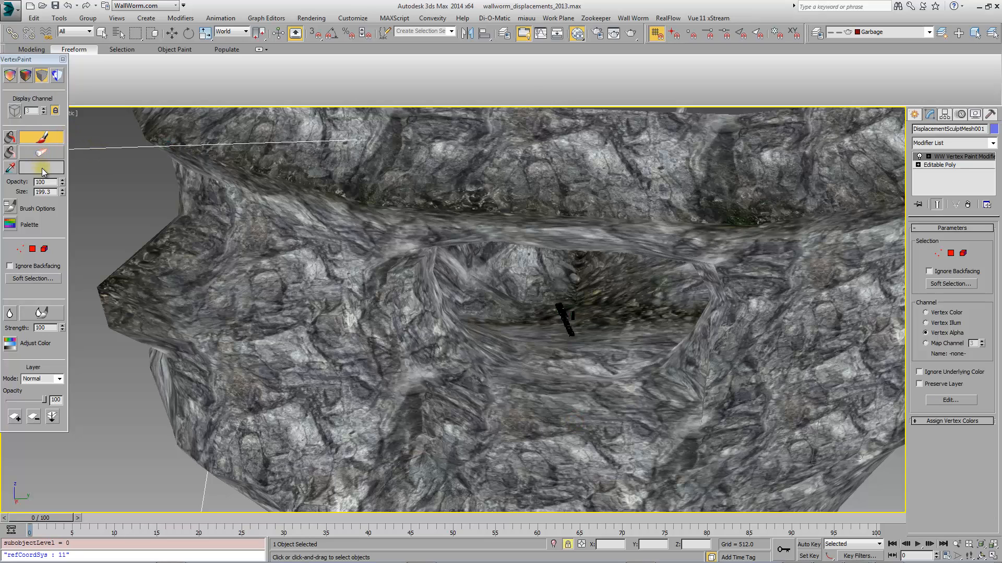
pyautogui.moveTo(394, 139); pyautogui.dragTo(395, 108)
pyautogui.moveTo(527, 369)
pyautogui.mouseDown()
pyautogui.moveTo(564, 378)
pyautogui.moveTo(589, 408)
pyautogui.moveTo(612, 351)
pyautogui.moveTo(581, 362)
pyautogui.moveTo(597, 376)
pyautogui.mouseUp()
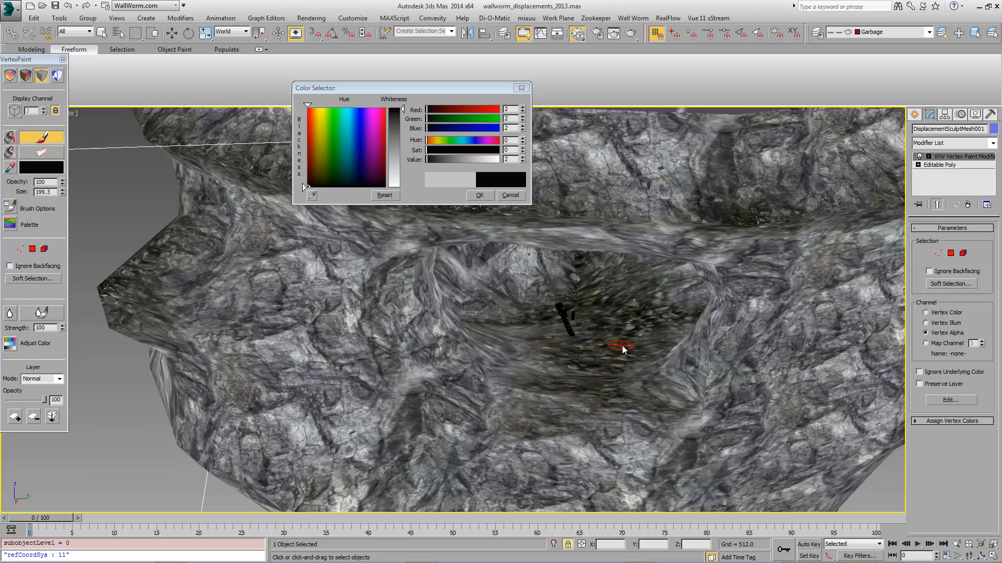
pyautogui.keyDown('alt'); pyautogui.moveTo(570, 355); pyautogui.dragTo(591, 363, button='middle'); pyautogui.keyUp('alt')
pyautogui.keyDown('alt'); pyautogui.moveTo(592, 272); pyautogui.dragTo(588, 293, button='middle'); pyautogui.keyUp('alt')
pyautogui.click(524, 89)
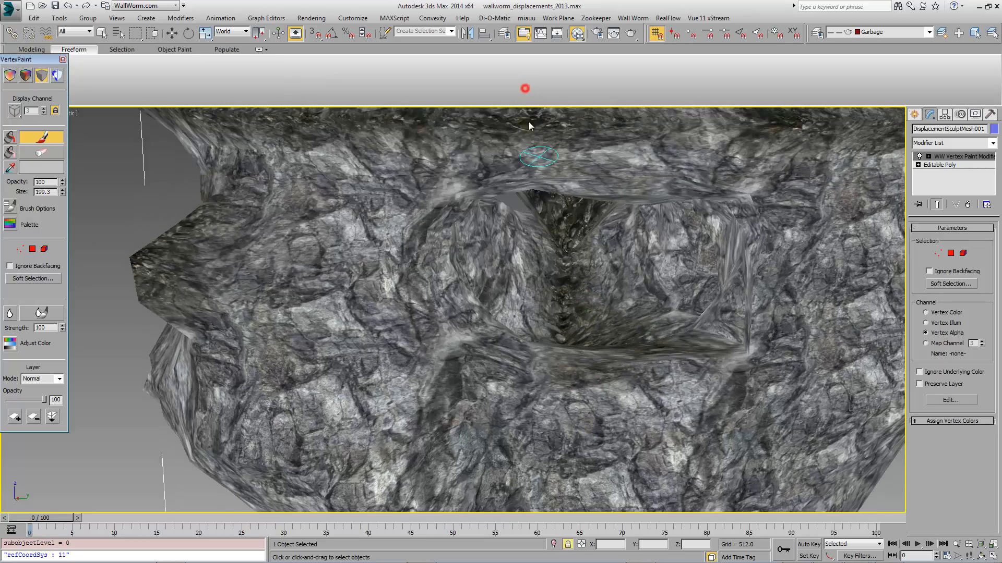
# Step: Set the vertex paint color to pure black (RGB 0) and paint more alpha on the cave floor and the opening's lower ledge
pyautogui.moveTo(577, 366)
pyautogui.keyDown('alt'); pyautogui.mouseDown(button='middle')
pyautogui.moveTo(578, 380)
pyautogui.moveTo(577, 365)
pyautogui.moveTo(585, 370)
pyautogui.mouseUp(button='middle'); pyautogui.keyUp('alt')
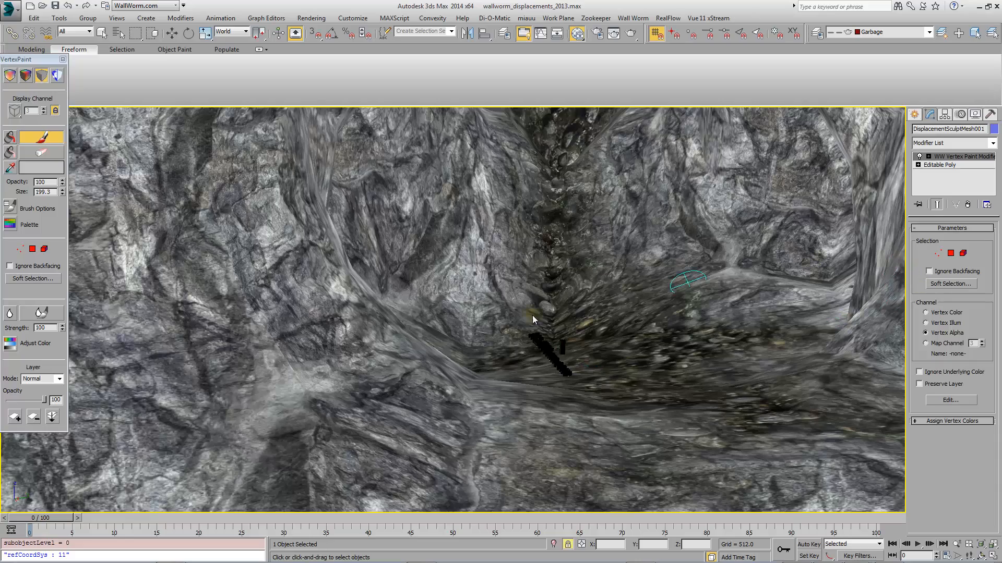
pyautogui.keyDown('alt'); pyautogui.moveTo(526, 298); pyautogui.dragTo(536, 287, button='middle'); pyautogui.keyUp('alt')
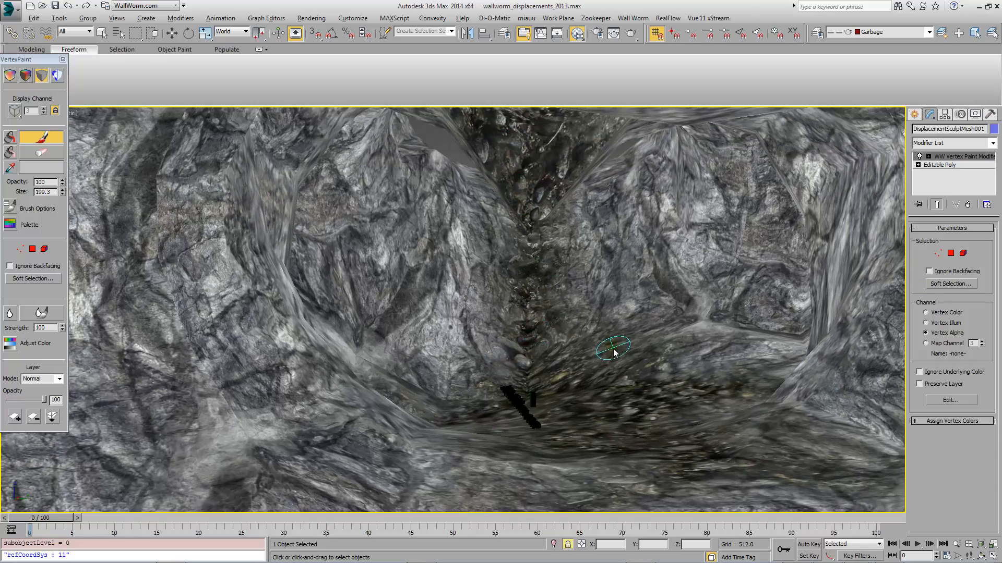
pyautogui.keyDown('alt'); pyautogui.moveTo(603, 346); pyautogui.dragTo(615, 331, button='middle'); pyautogui.keyUp('alt')
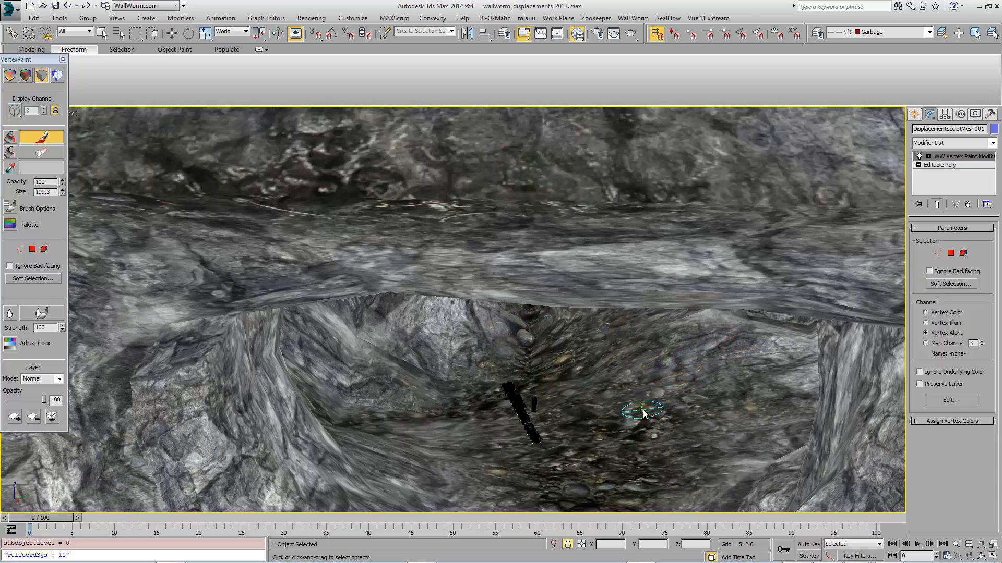
pyautogui.moveTo(633, 414)
pyautogui.keyDown('alt'); pyautogui.mouseDown(button='middle')
pyautogui.moveTo(603, 421)
pyautogui.moveTo(622, 405)
pyautogui.moveTo(600, 401)
pyautogui.mouseUp(button='middle'); pyautogui.keyUp('alt')
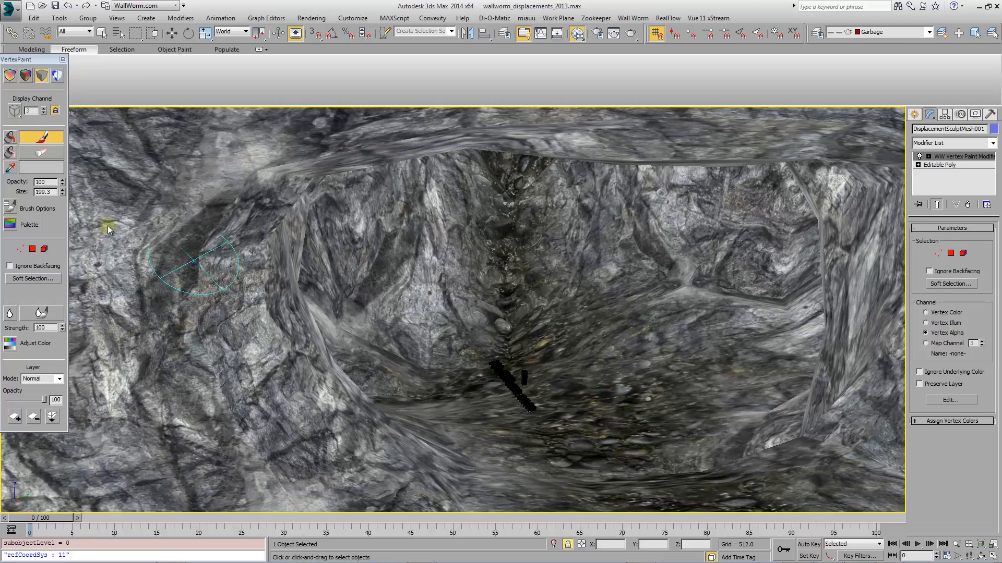
pyautogui.scroll(-6, 699, 418)
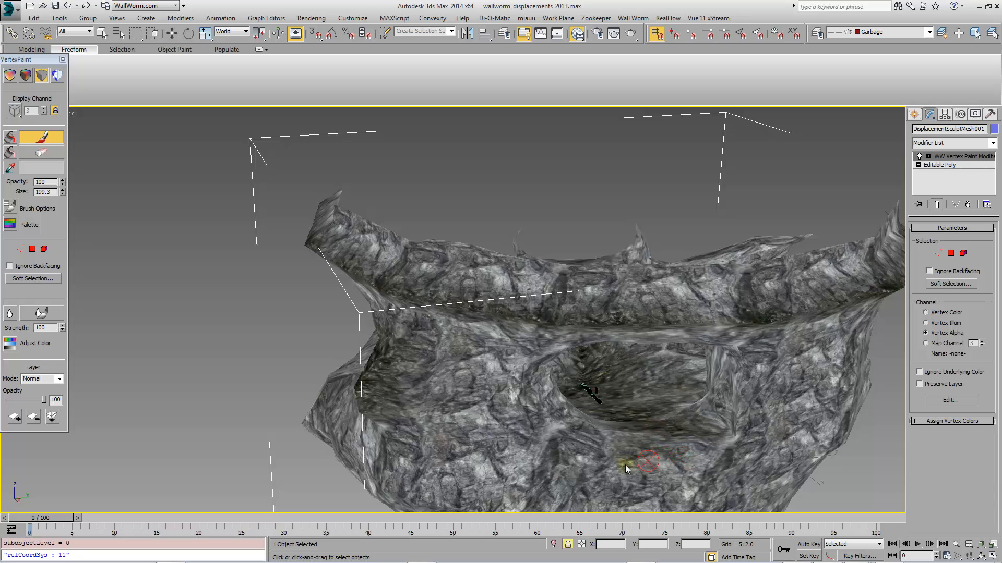
pyautogui.keyDown('alt'); pyautogui.moveTo(671, 448); pyautogui.dragTo(658, 436, button='middle'); pyautogui.keyUp('alt')
pyautogui.click(47, 168)
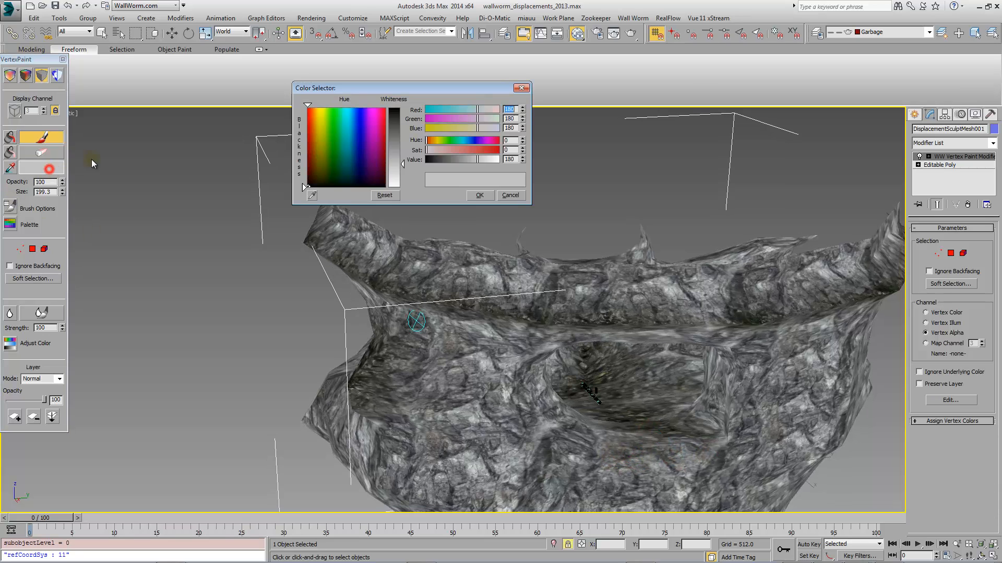
pyautogui.moveTo(395, 141); pyautogui.dragTo(395, 108)
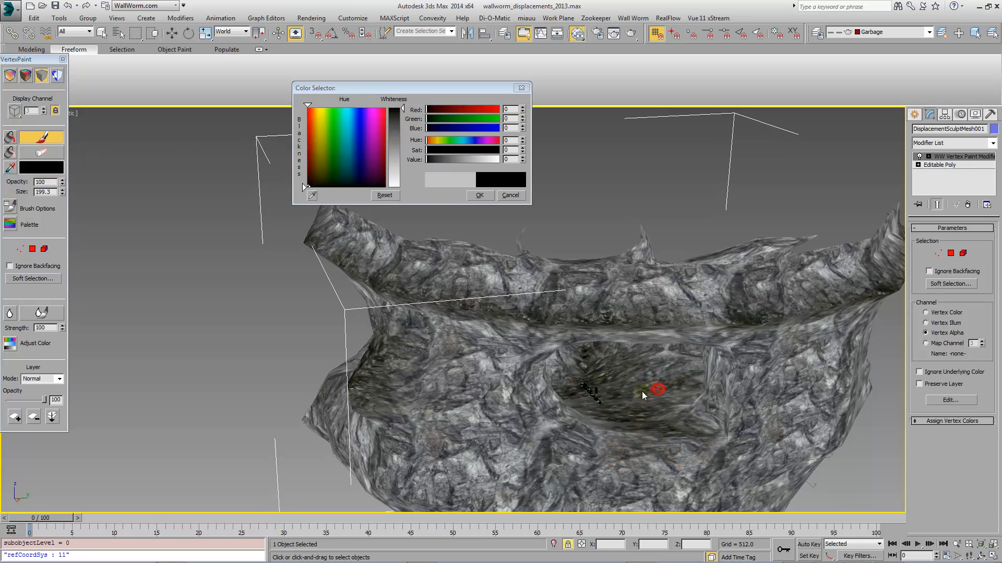
pyautogui.keyDown('alt'); pyautogui.moveTo(645, 406); pyautogui.dragTo(550, 416, button='middle'); pyautogui.keyUp('alt')
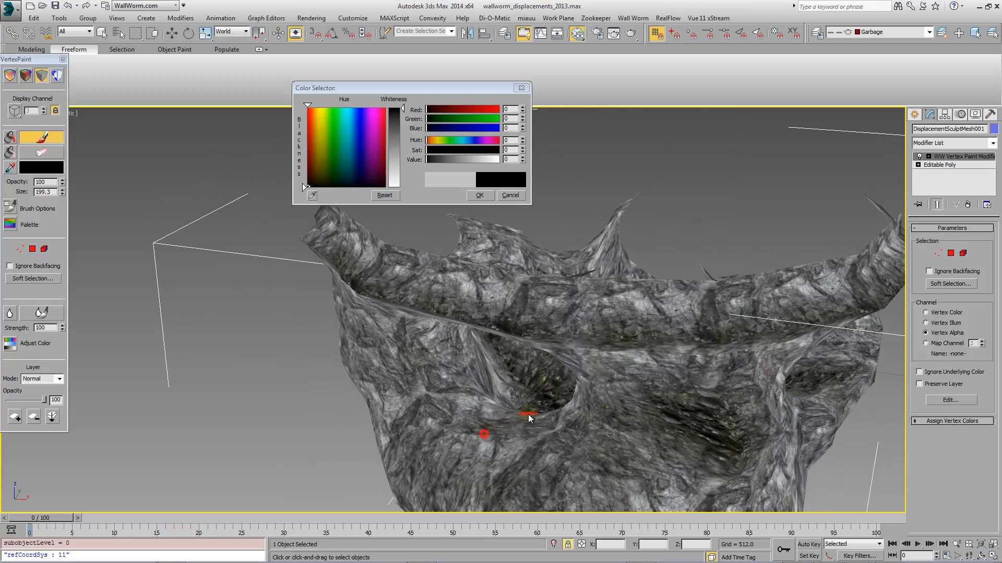
pyautogui.moveTo(499, 433); pyautogui.dragTo(483, 430)
pyautogui.scroll(8, 527, 417)
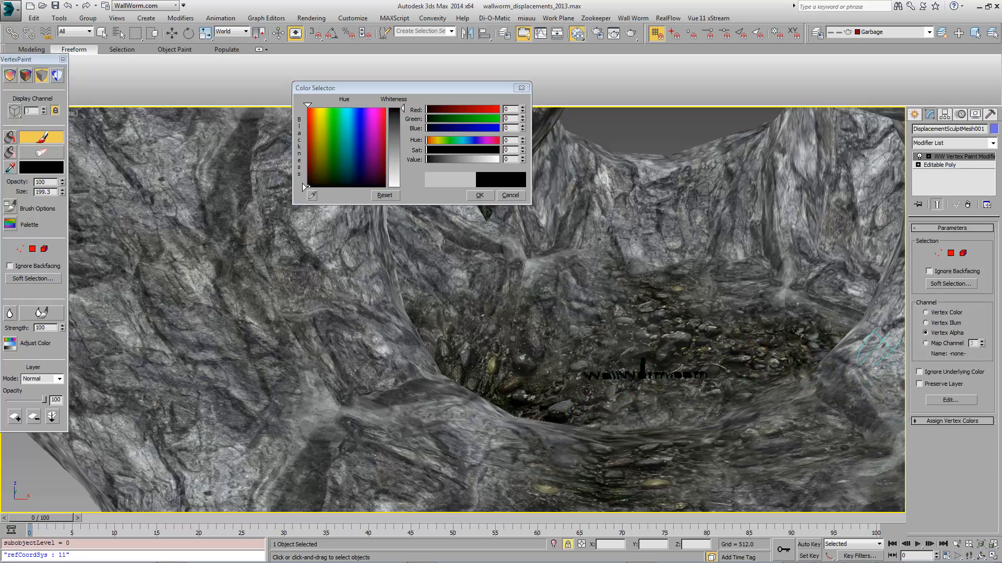
# Step: End the Paint Alpha mode on the sculpt mesh and move the Anvil window out of the viewport
pyautogui.moveTo(1001, 236); pyautogui.dragTo(745, 237)
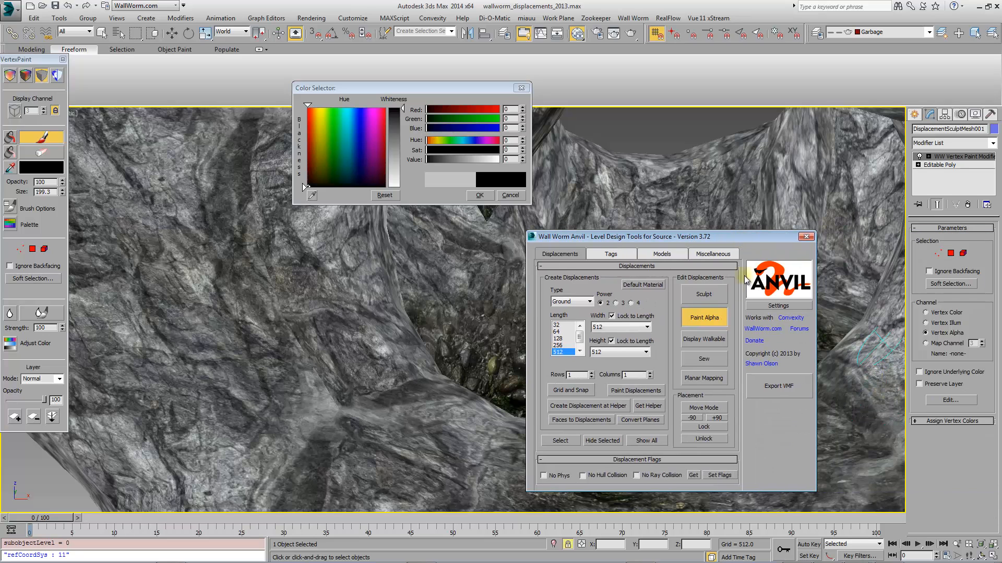
pyautogui.click(705, 318)
pyautogui.moveTo(640, 237); pyautogui.dragTo(1001, 230)
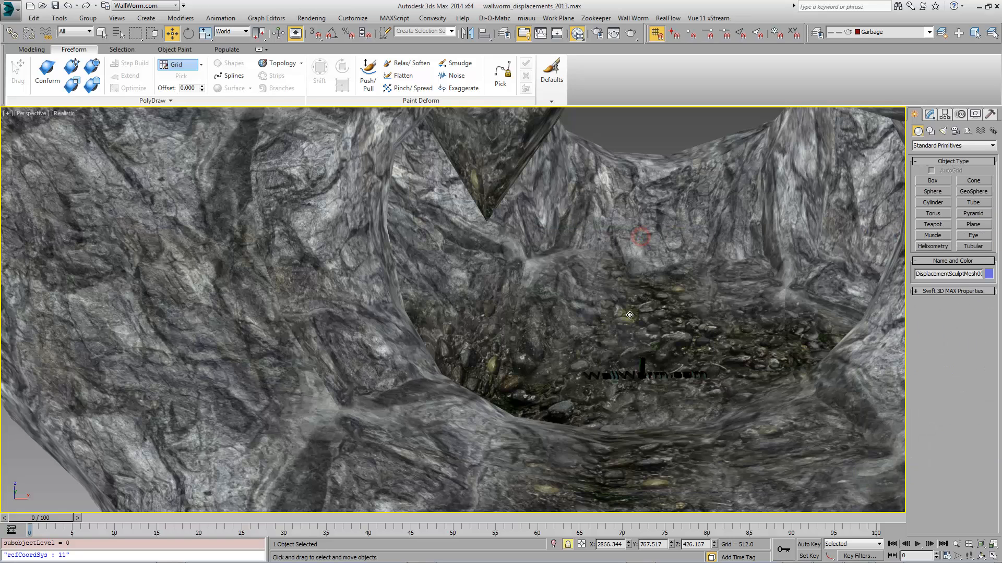
pyautogui.moveTo(629, 315); pyautogui.dragTo(570, 318, button='middle')
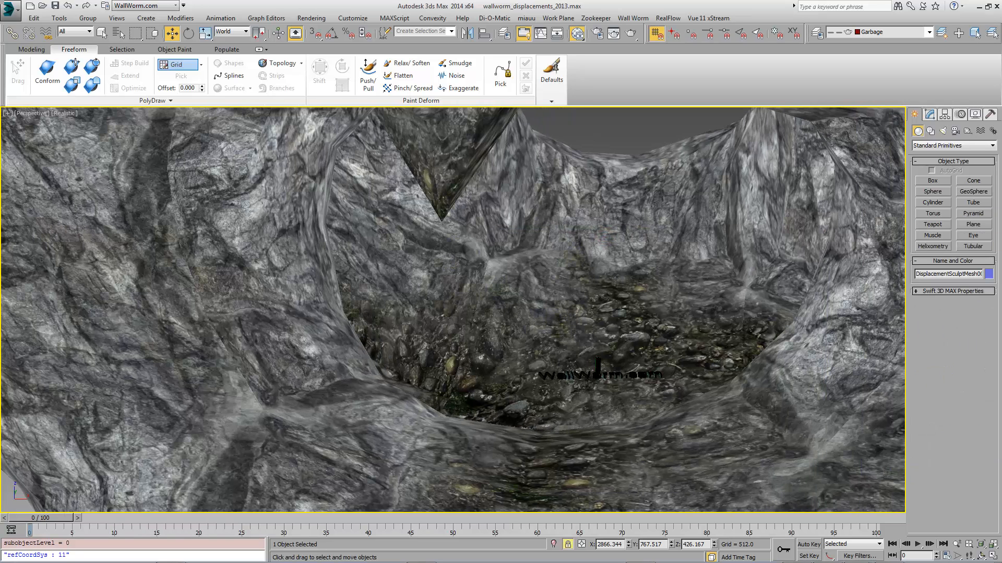
# Step: Send the sculpt mesh's material to its displacement pieces and commit the sculpt changes
pyautogui.click(929, 115)
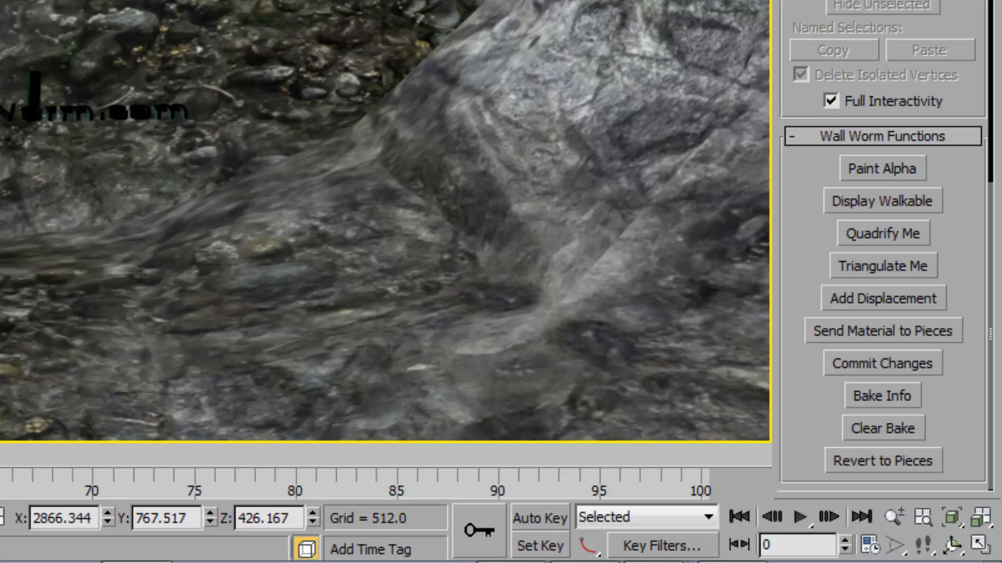
pyautogui.click(902, 335)
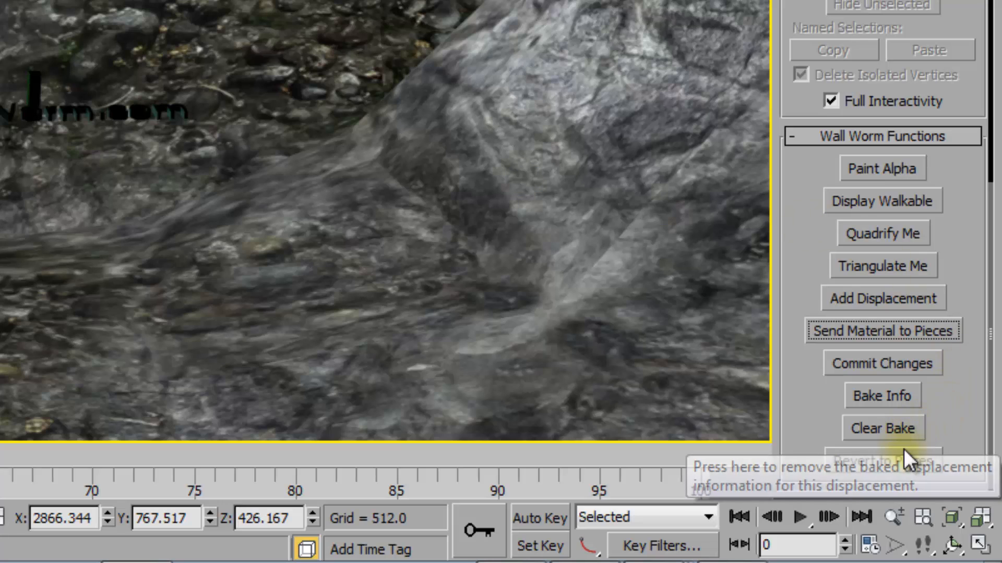
pyautogui.click(892, 365)
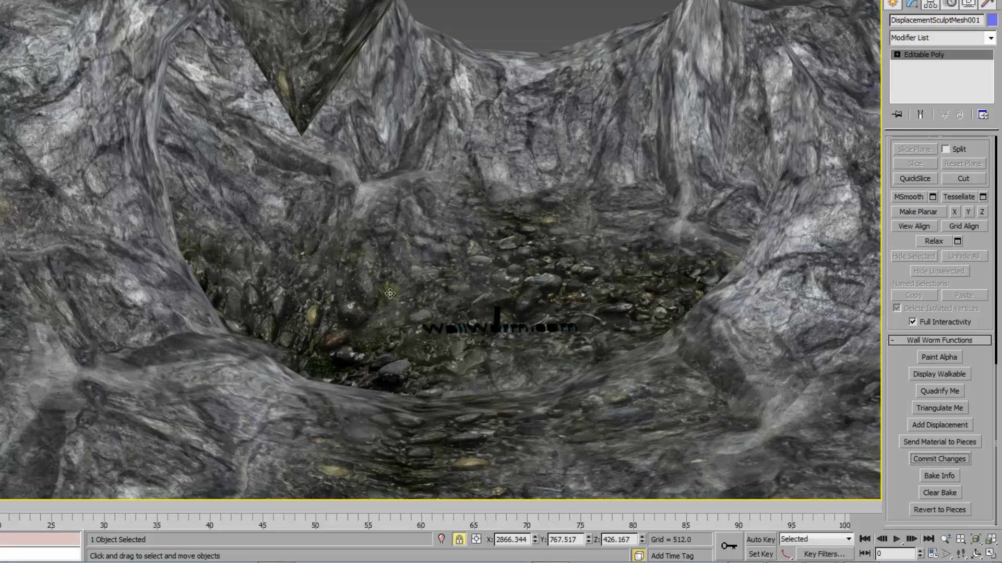
pyautogui.keyDown('alt'); pyautogui.moveTo(389, 293); pyautogui.dragTo(322, 311, button='middle'); pyautogui.keyUp('alt')
pyautogui.scroll(-3, 394, 305)
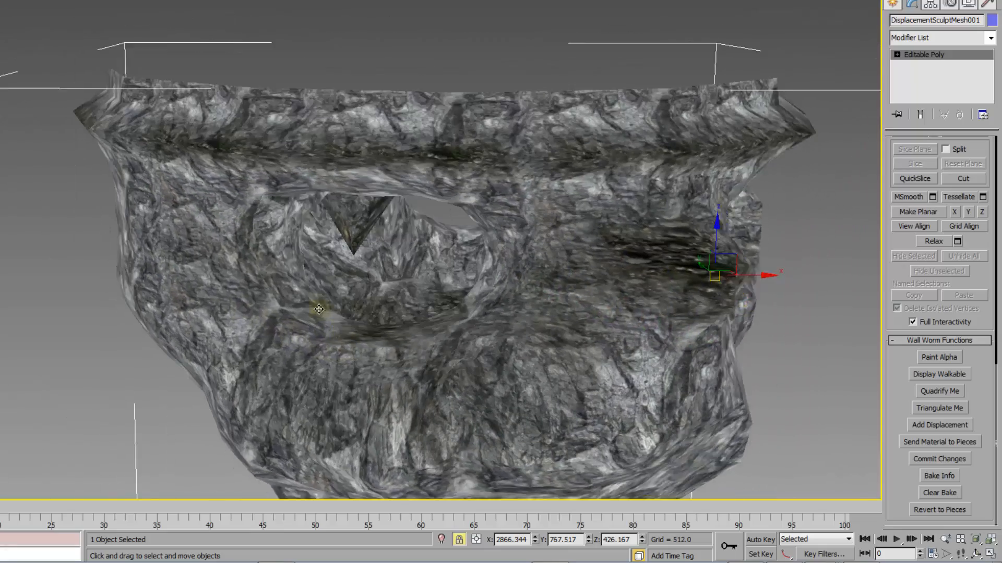
pyautogui.moveTo(387, 349)
pyautogui.mouseDown(button='middle')
pyautogui.moveTo(374, 341)
pyautogui.moveTo(358, 354)
pyautogui.moveTo(397, 360)
pyautogui.mouseUp(button='middle')
pyautogui.scroll(5, 371, 334)
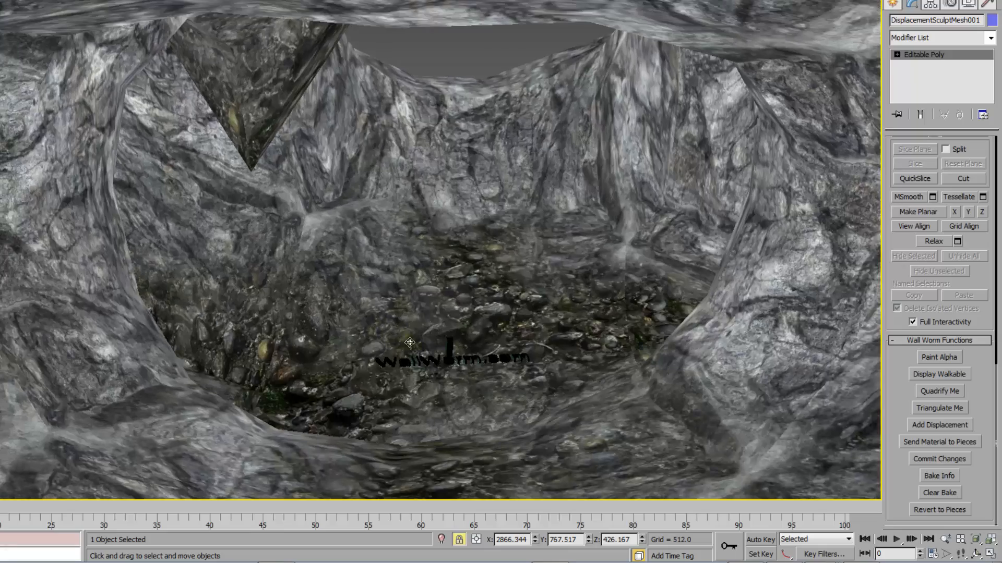